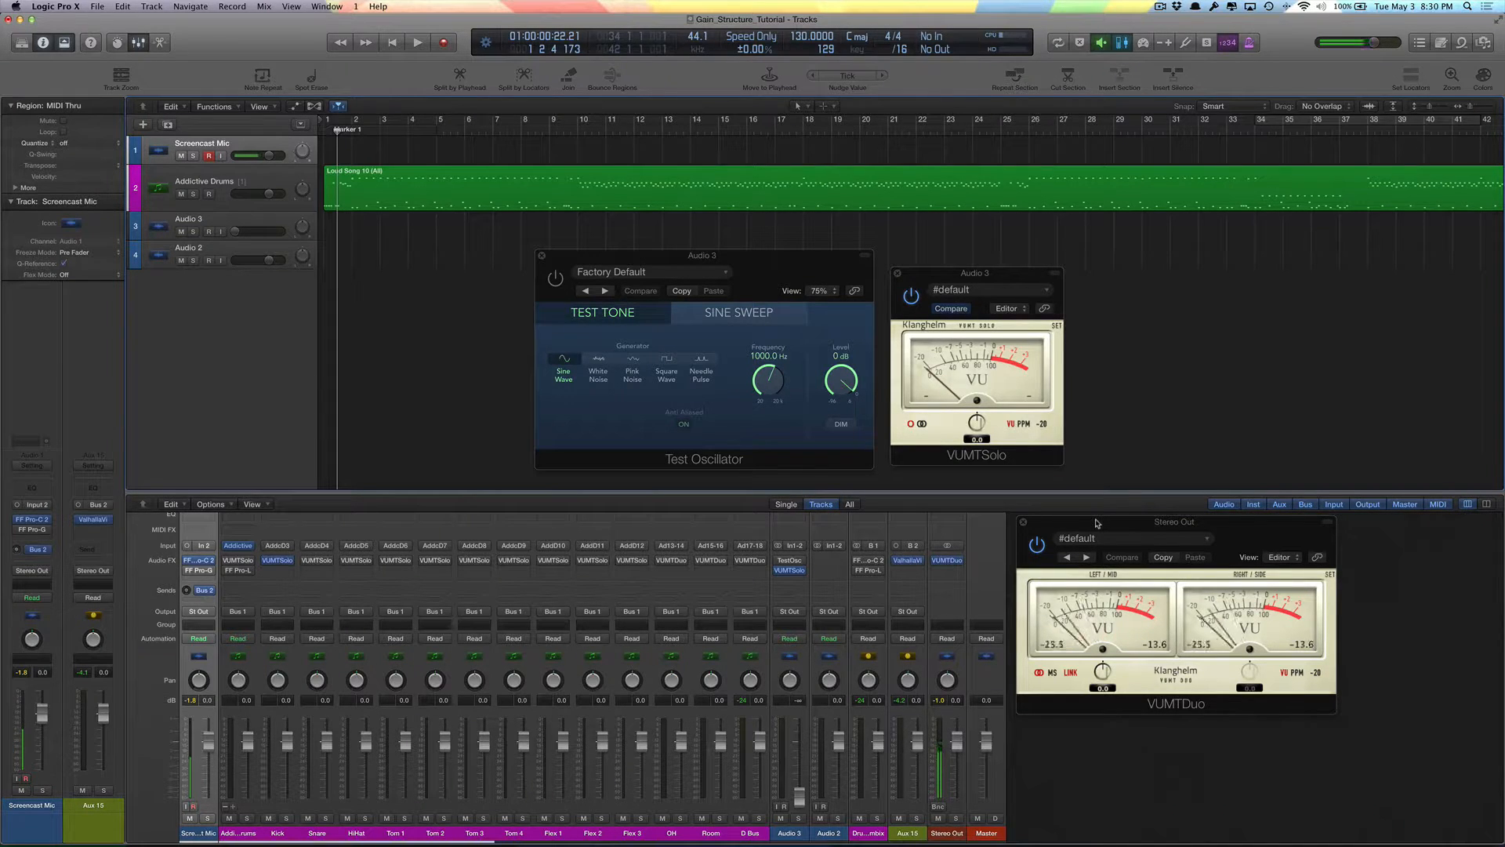
{"action": "left_click_drag", "start_coordinate": [1096, 523], "coordinate": [1093, 525]}
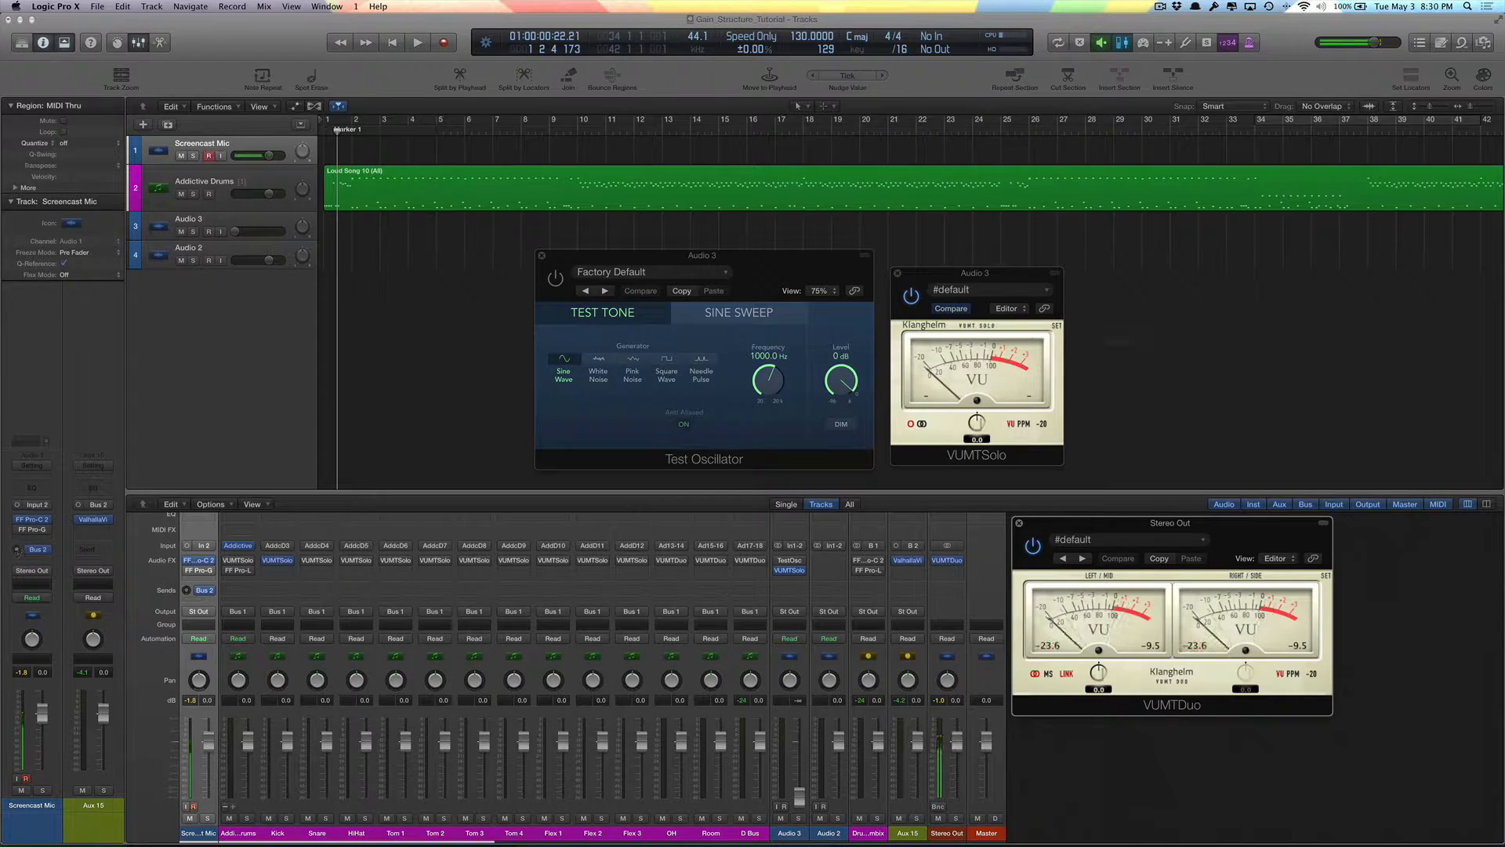
{"action": "left_click_drag", "start_coordinate": [1237, 529], "coordinate": [1245, 533]}
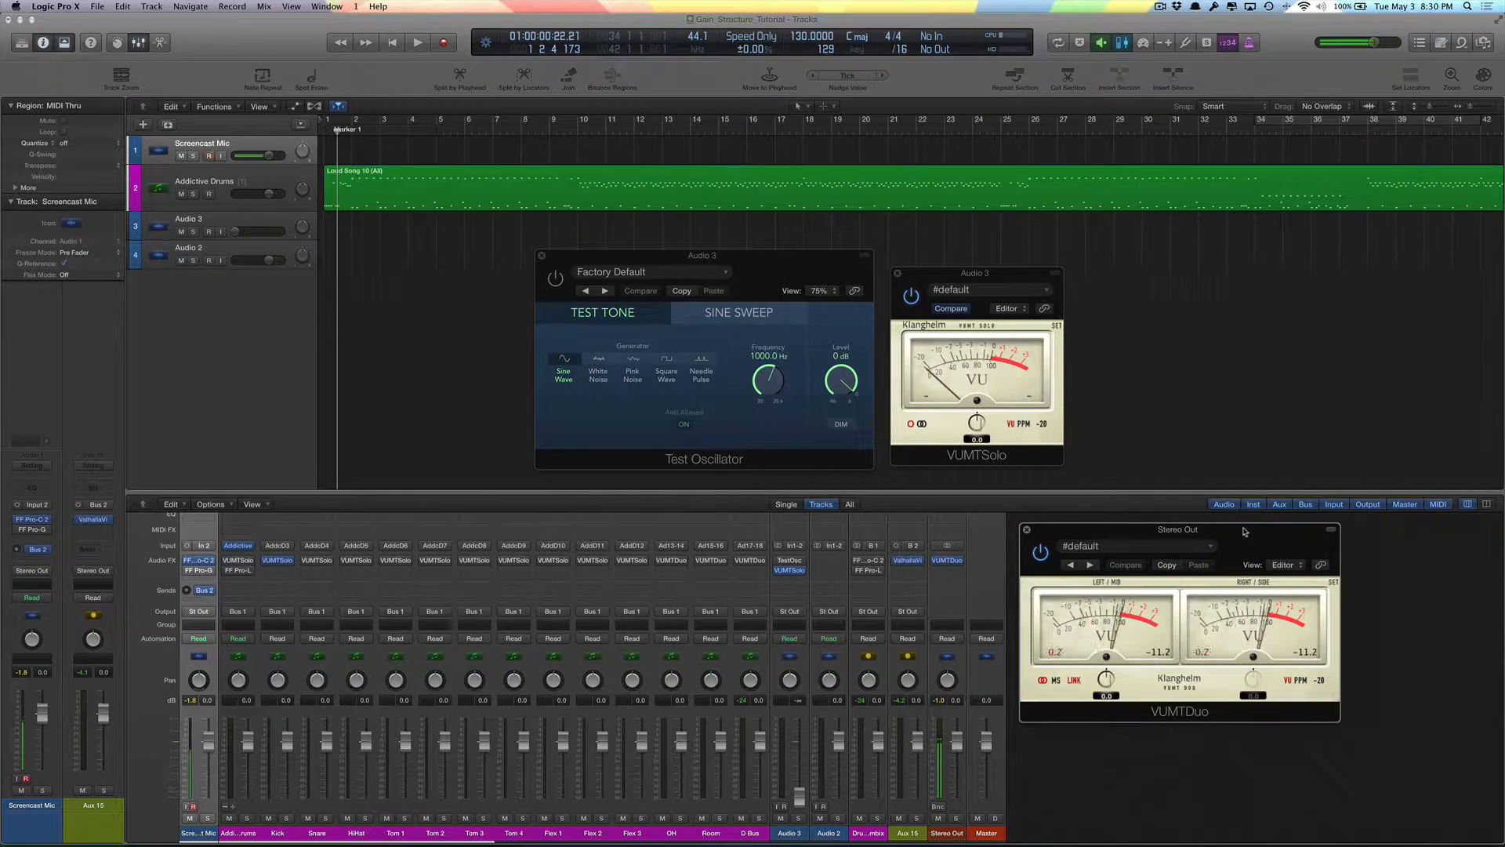
{"action": "left_click_drag", "start_coordinate": [1009, 283], "coordinate": [1013, 277]}
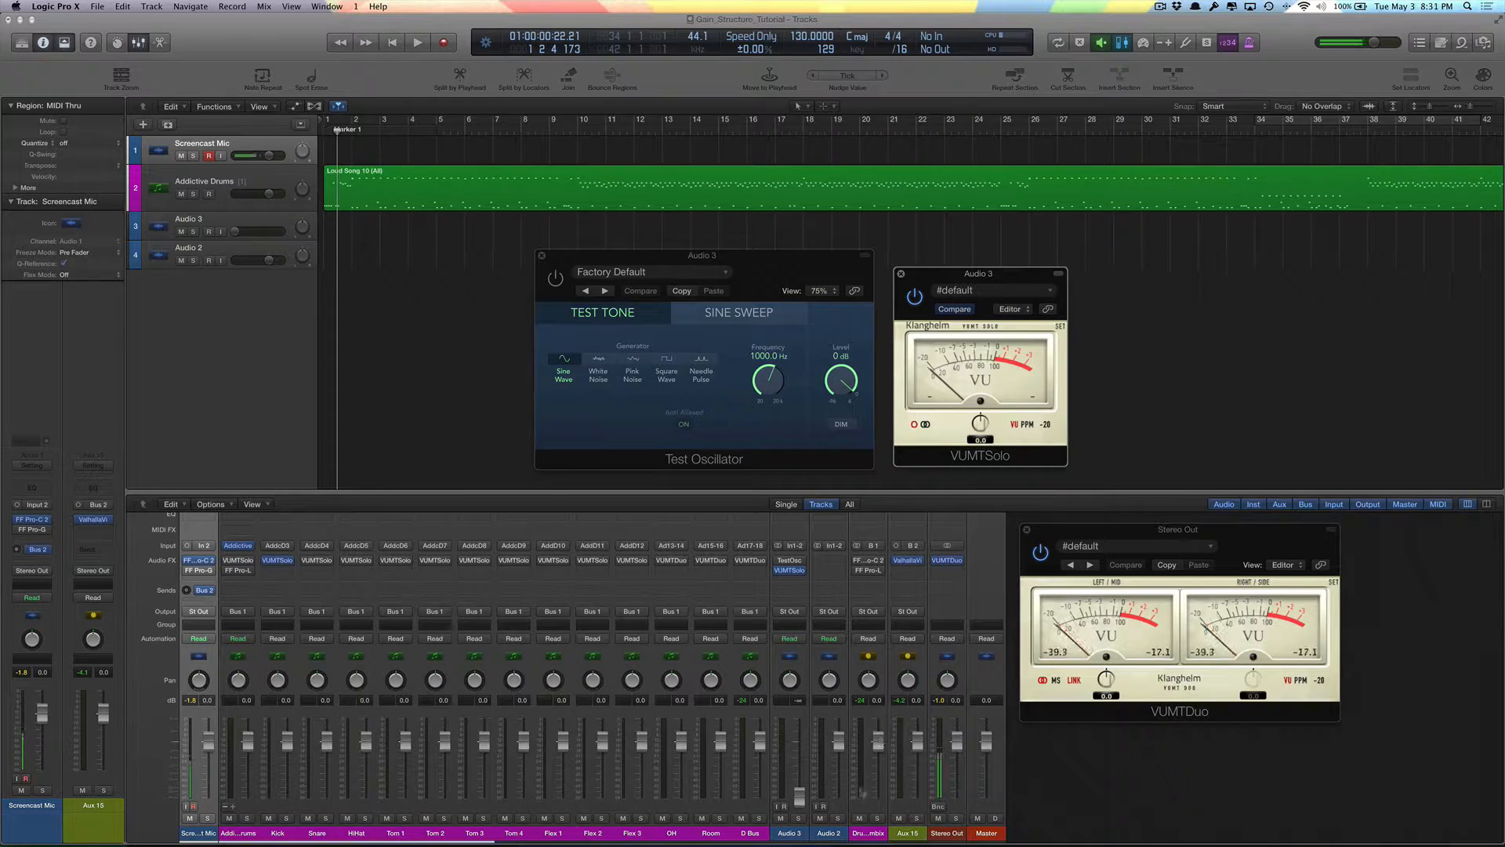
- Rename the Audio 3 channel strip as Test Tones
{"action": "left_click", "coordinate": [789, 834]}
{"action": "double_click", "coordinate": [789, 834]}
{"action": "type", "text": "Test Tones"}
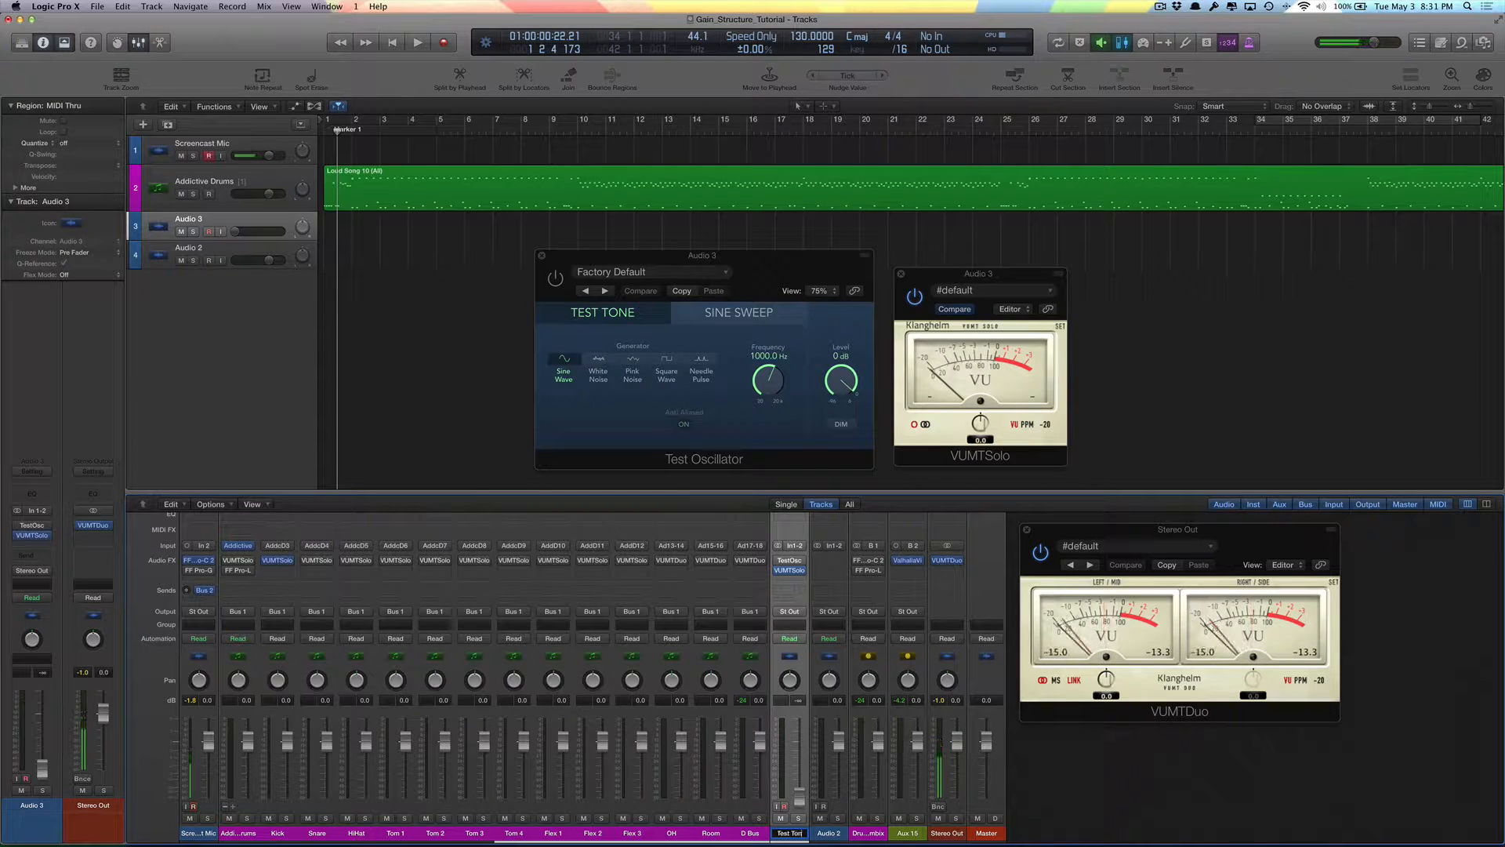
{"action": "key", "text": "Return"}
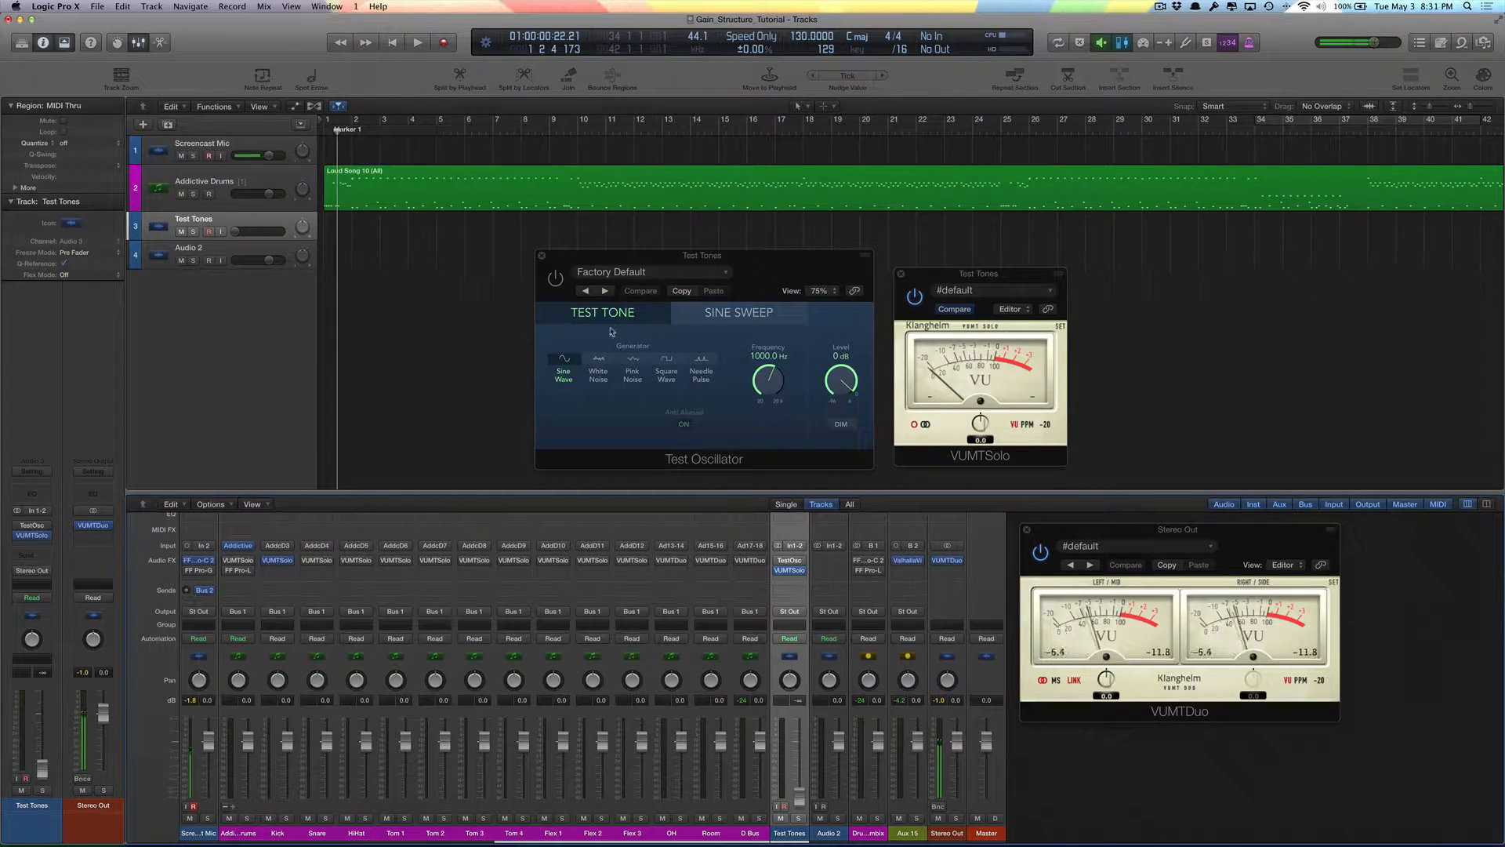
- Load the stereo Test Oscillator utility plug-in in the first Audio FX slot of the Test Tones channel and bypass it
{"action": "mouse_move", "coordinate": [716, 261]}
{"action": "left_mouse_down"}
{"action": "mouse_move", "coordinate": [729, 277]}
{"action": "mouse_move", "coordinate": [728, 257]}
{"action": "left_mouse_up"}
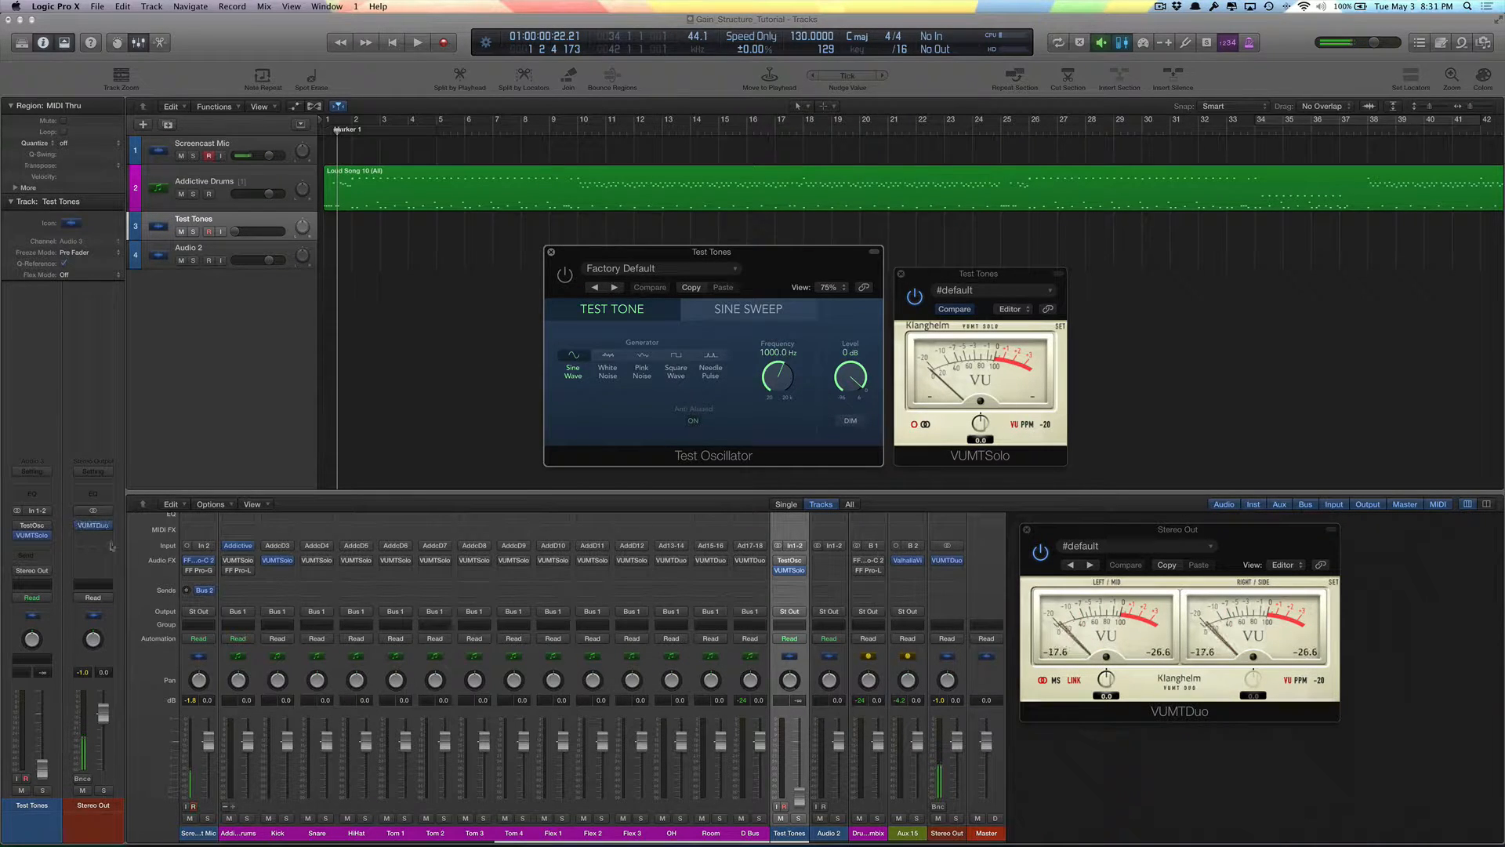
{"action": "left_click", "coordinate": [797, 561]}
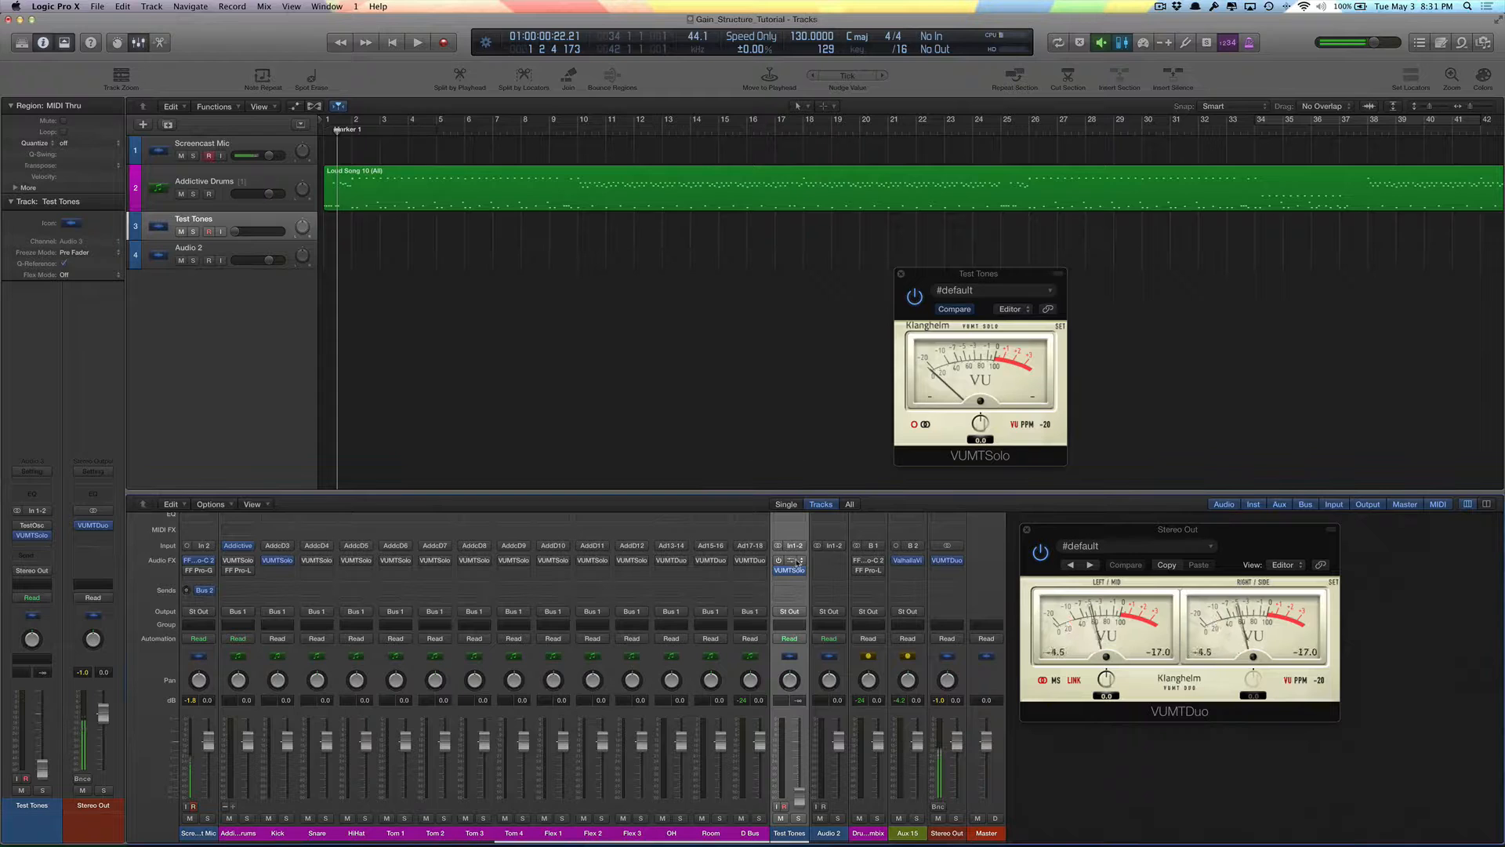
{"action": "left_click", "coordinate": [801, 562]}
{"action": "mouse_move", "coordinate": [825, 701]}
{"action": "mouse_move", "coordinate": [909, 717]}
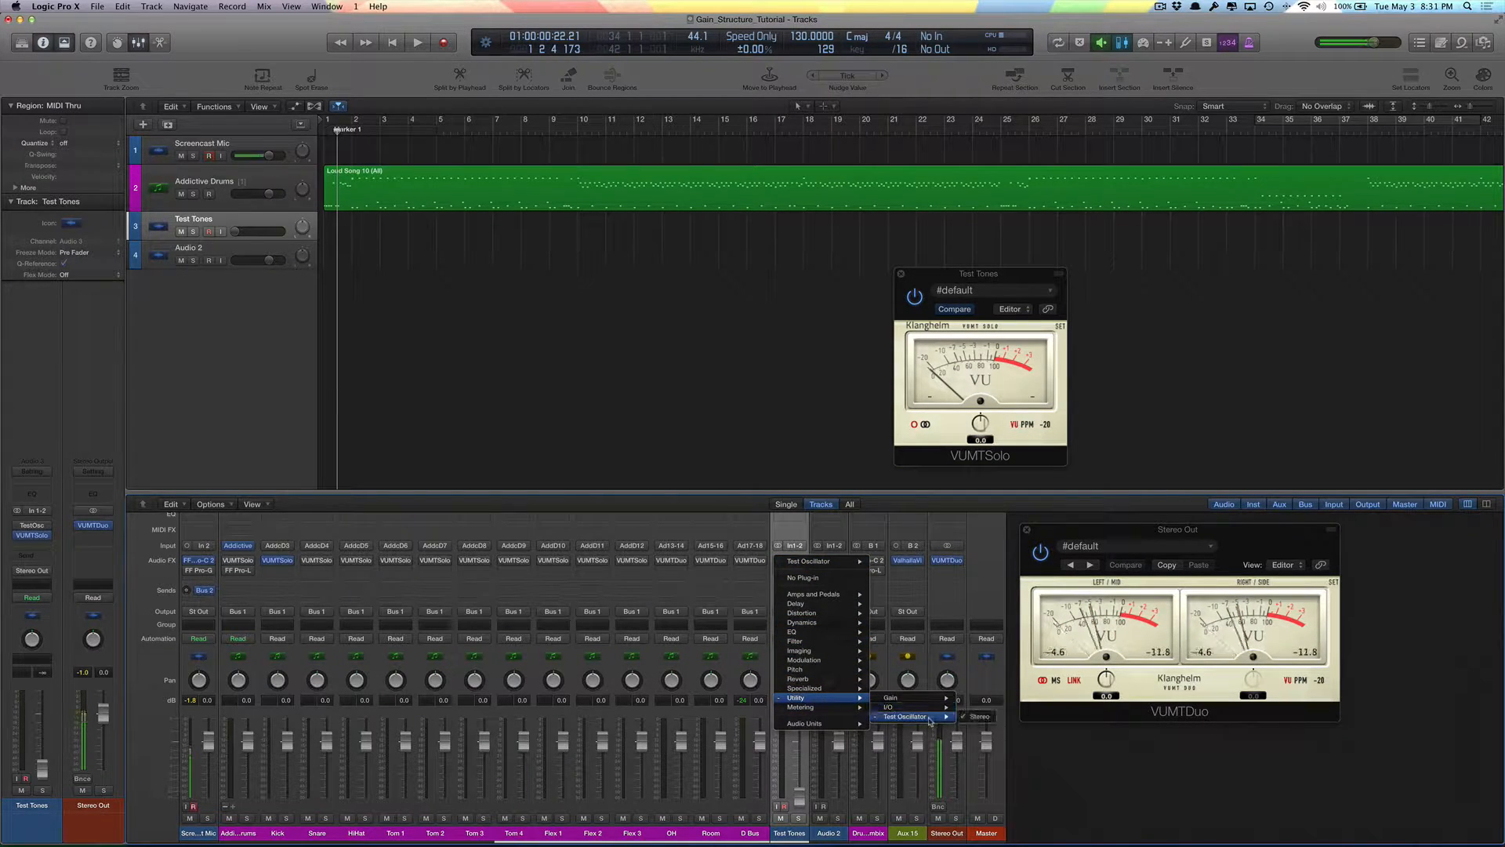
{"action": "left_click", "coordinate": [974, 717]}
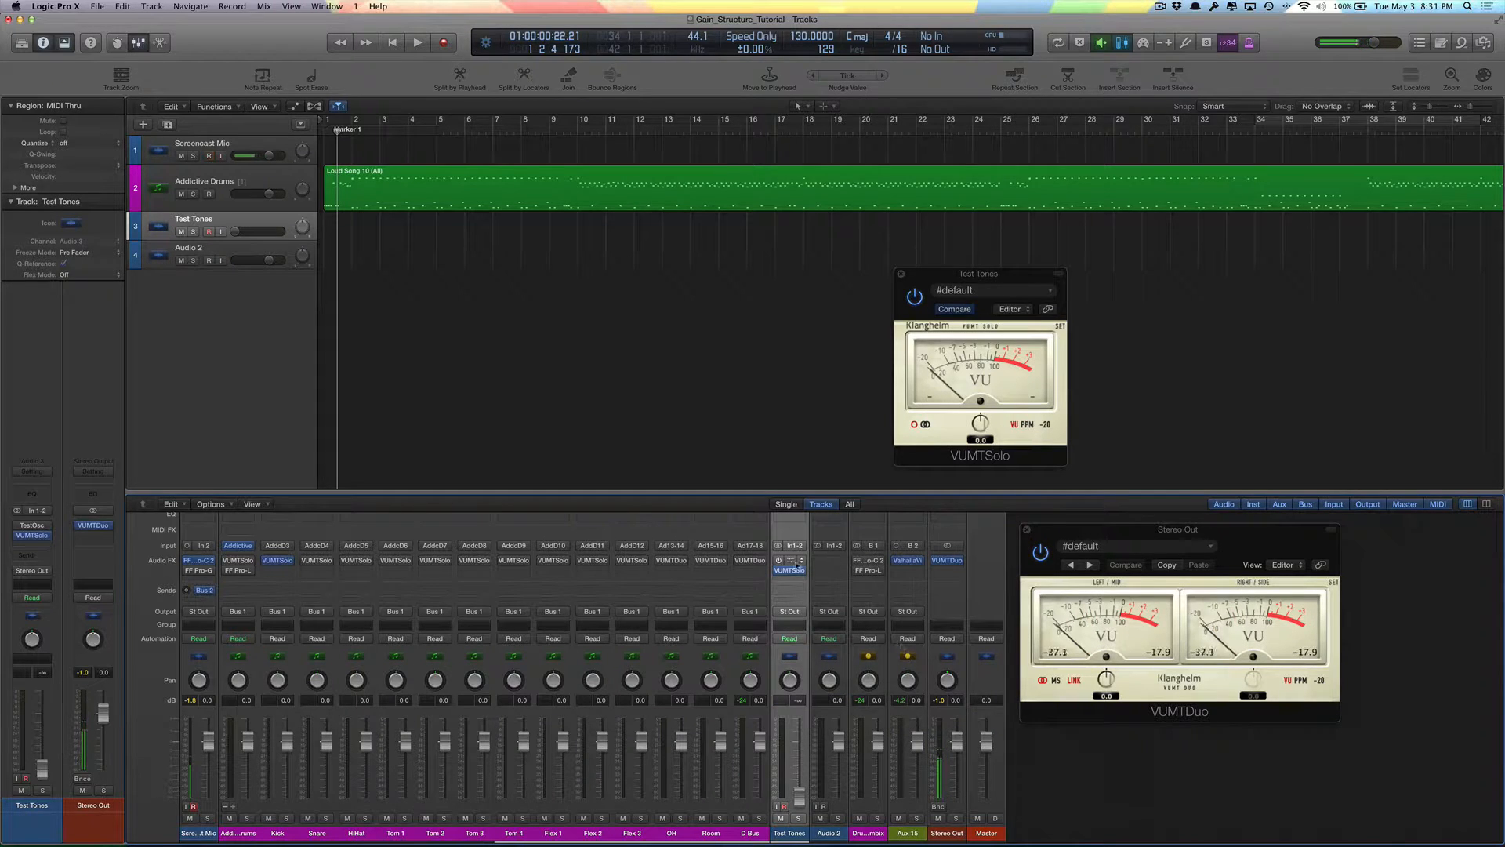
{"action": "left_click", "coordinate": [780, 563]}
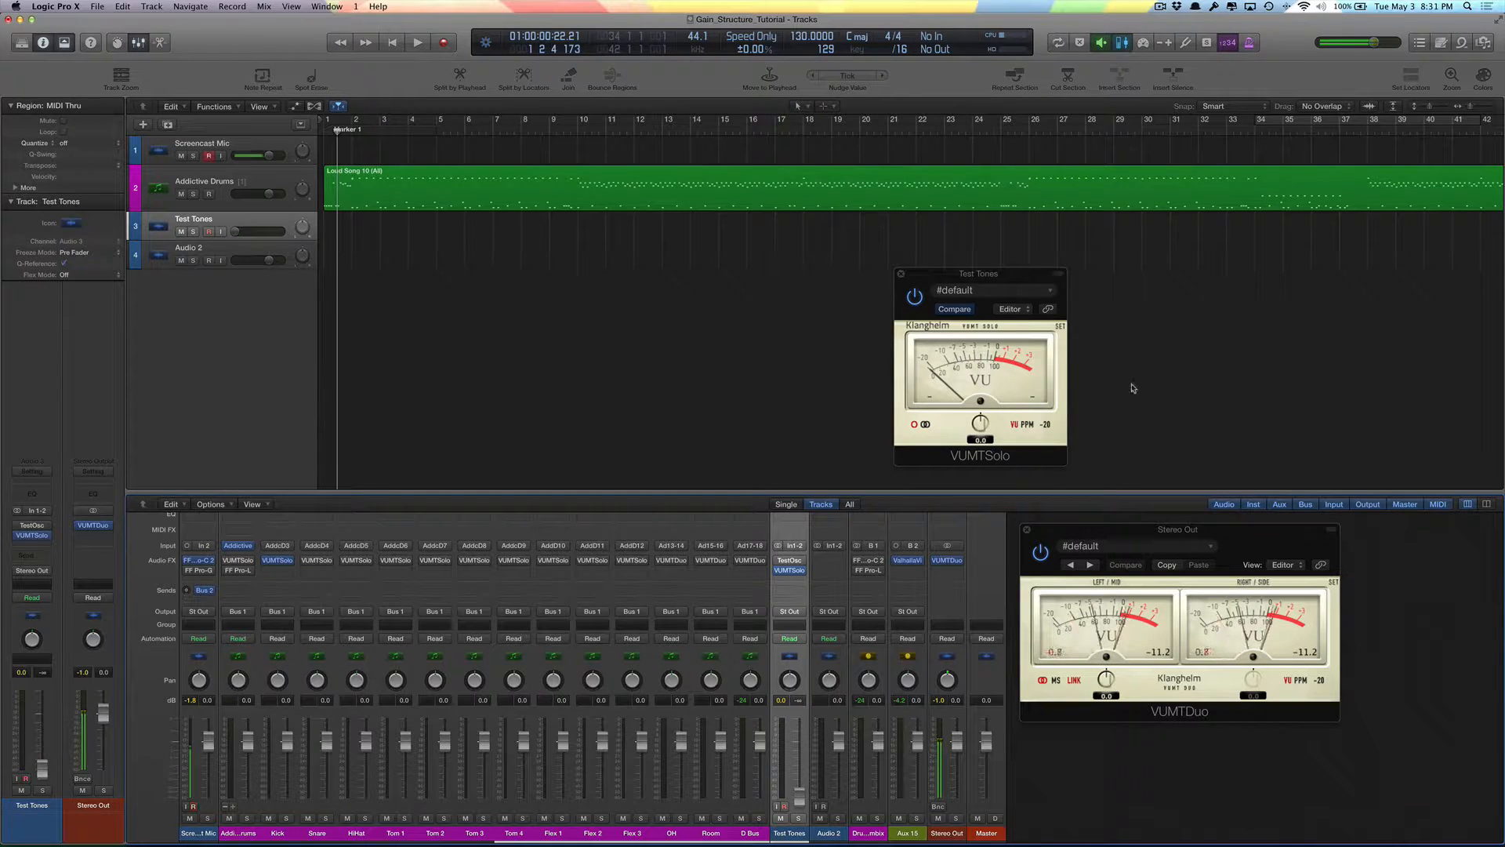
- Place the Test Tones VUMTSolo and Stereo Out VUMTDuo meters side by side above the mixer and reset the channel's peak level
{"action": "left_click_drag", "start_coordinate": [1009, 274], "coordinate": [671, 280]}
{"action": "left_click_drag", "start_coordinate": [1129, 530], "coordinate": [846, 260]}
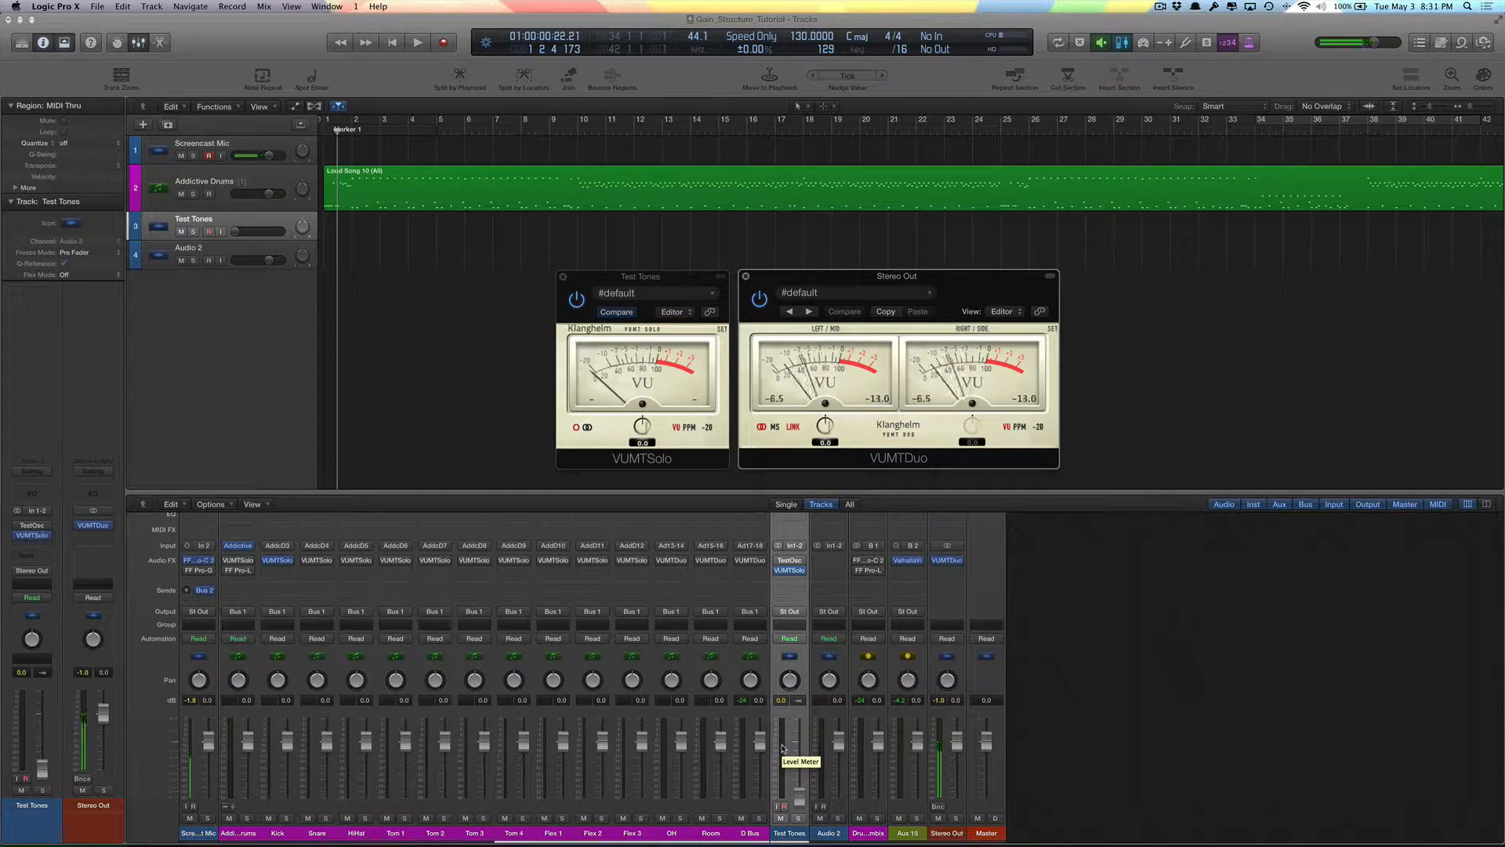
{"action": "left_click", "coordinate": [783, 716]}
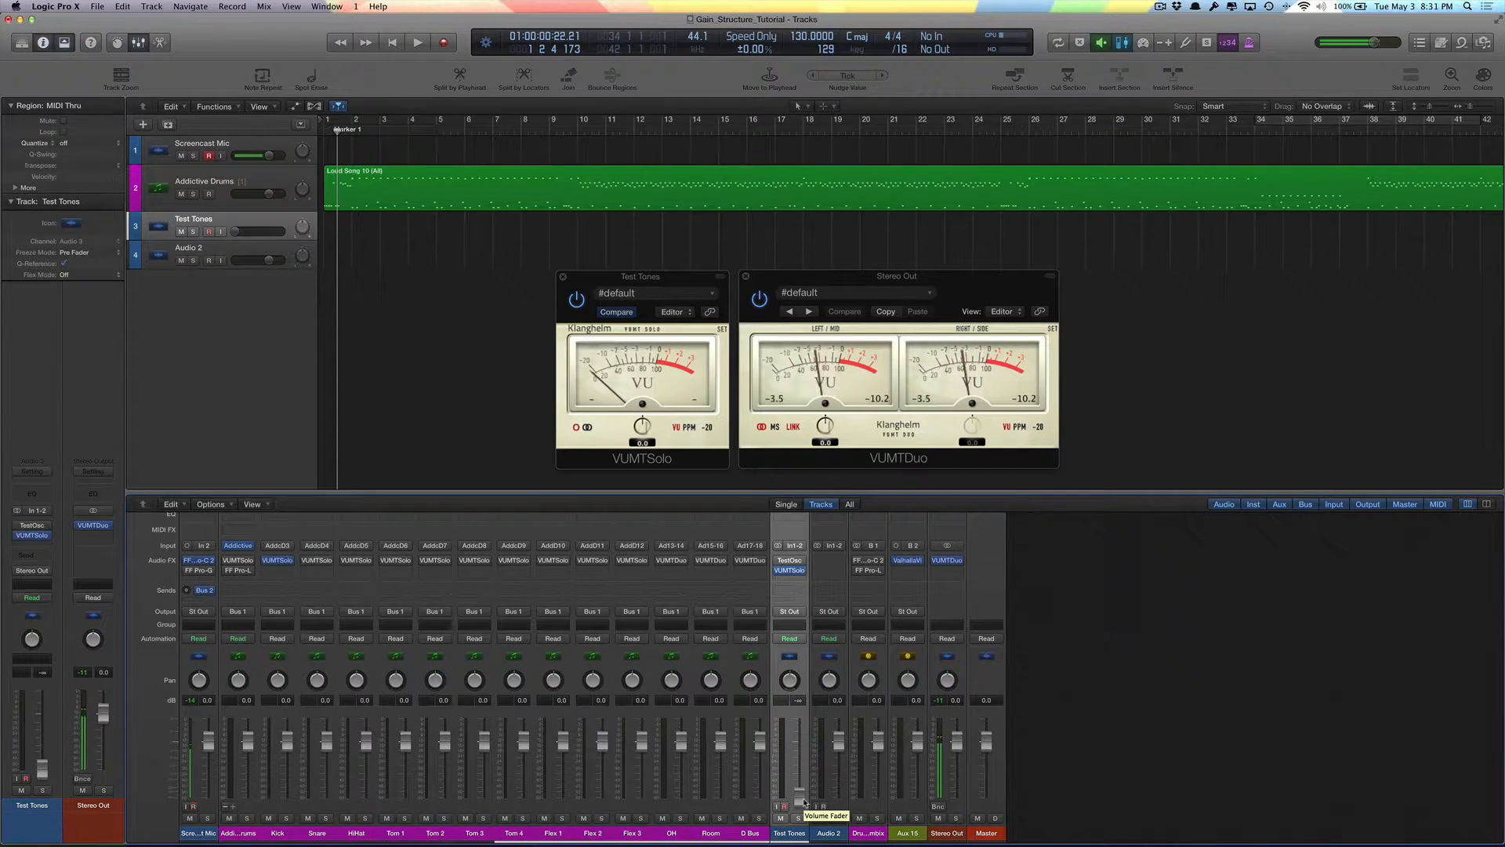
{"action": "mouse_move", "coordinate": [804, 801]}
{"action": "left_mouse_down"}
{"action": "mouse_move", "coordinate": [805, 734]}
{"action": "mouse_move", "coordinate": [804, 800]}
{"action": "left_mouse_up"}
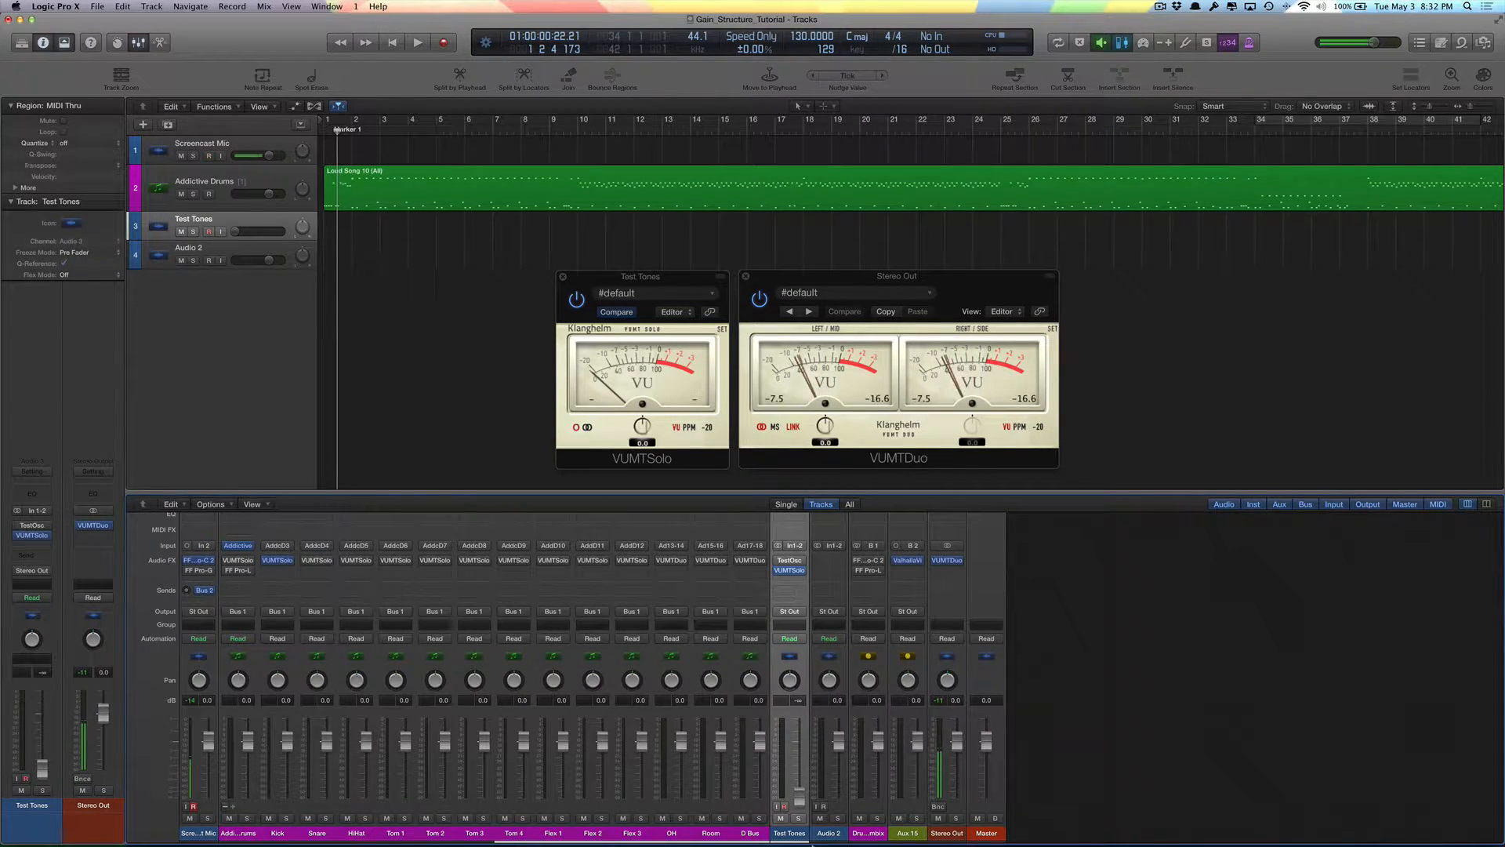
- Move the Stereo Out VUMTDuo meter beside the mixer's channel strips and open the Test Oscillator above the mixer
{"action": "left_click_drag", "start_coordinate": [807, 277], "coordinate": [1125, 528]}
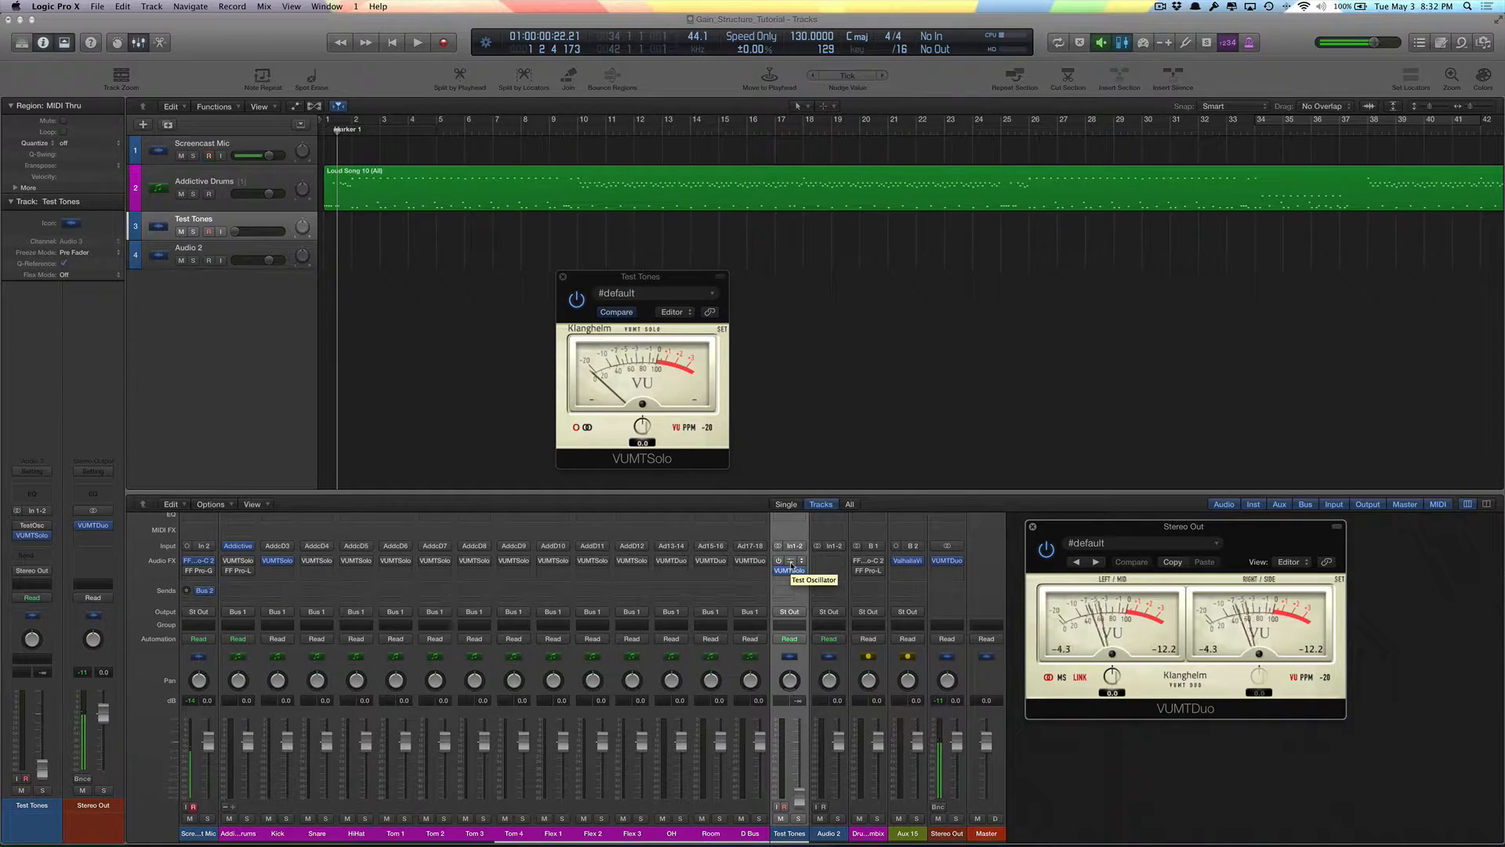
{"action": "left_click", "coordinate": [790, 562]}
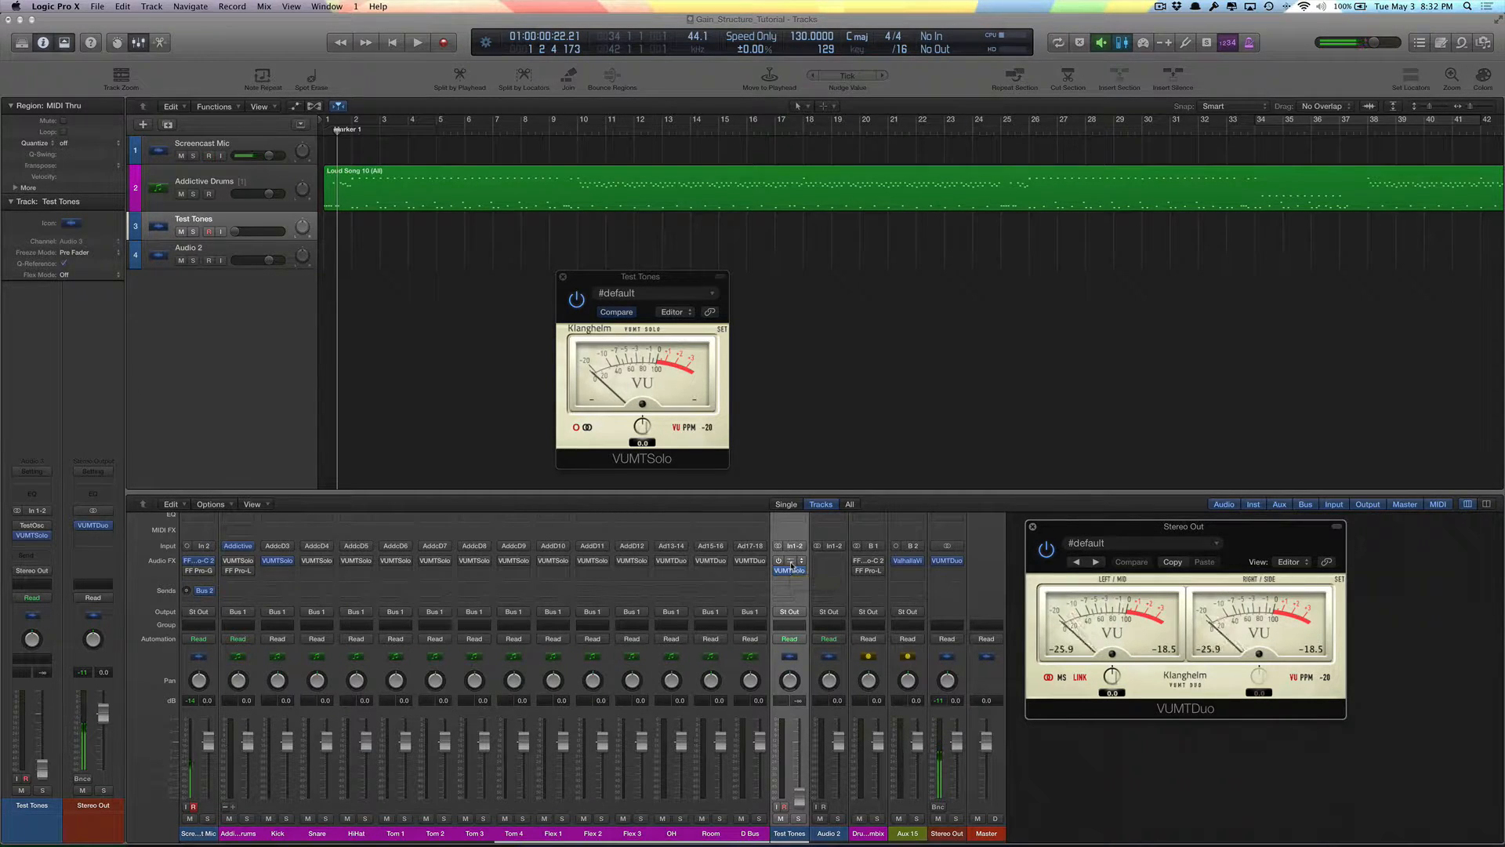
{"action": "left_click_drag", "start_coordinate": [722, 256], "coordinate": [582, 264]}
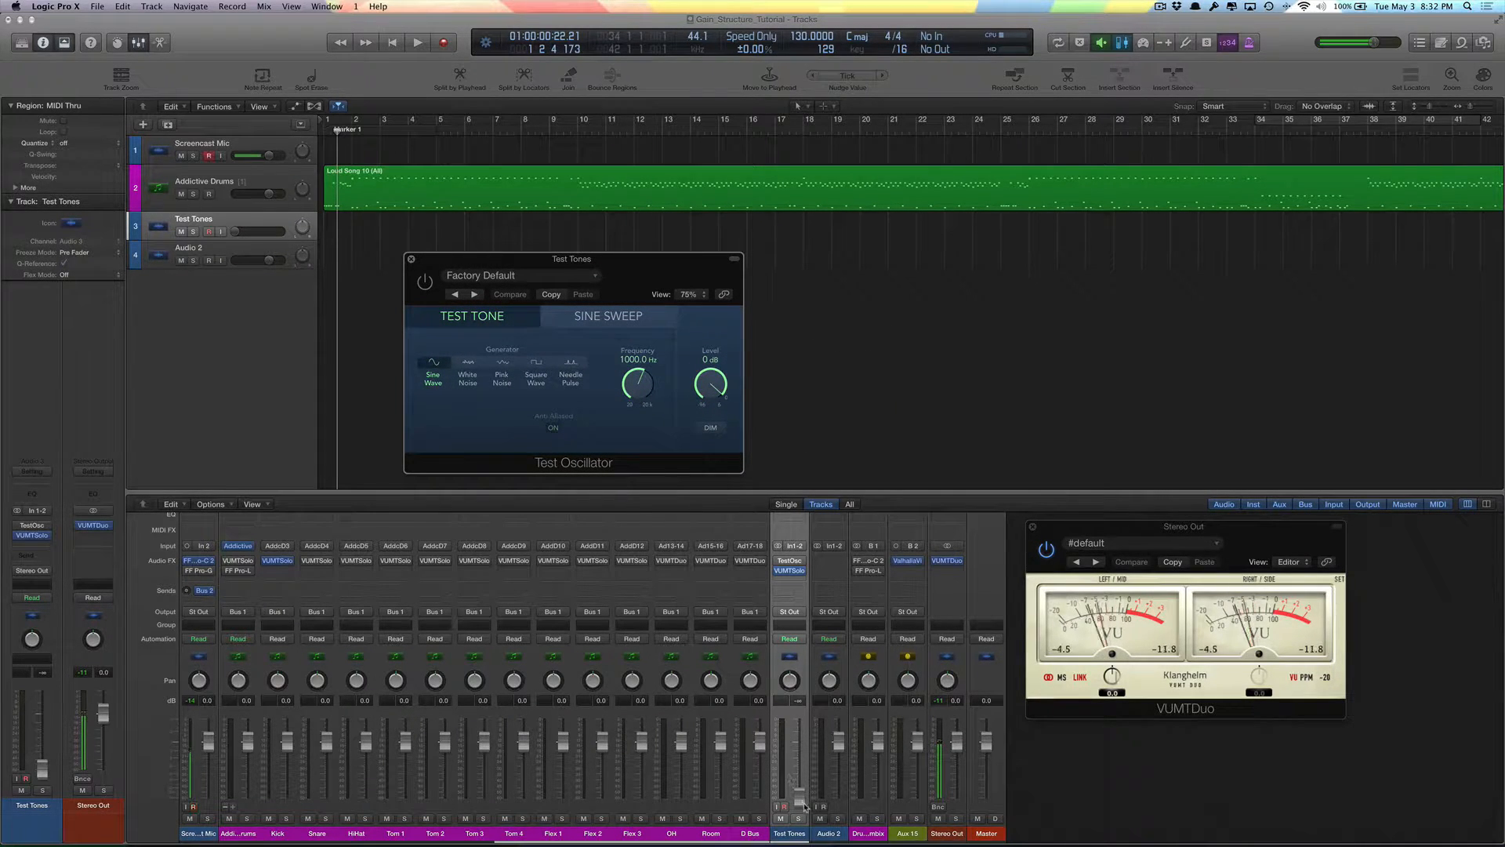
- Raise the Test Tones fader to about -25 dB and check the channel's output routing, keeping Stereo Output
{"action": "left_click_drag", "start_coordinate": [801, 799], "coordinate": [801, 786]}
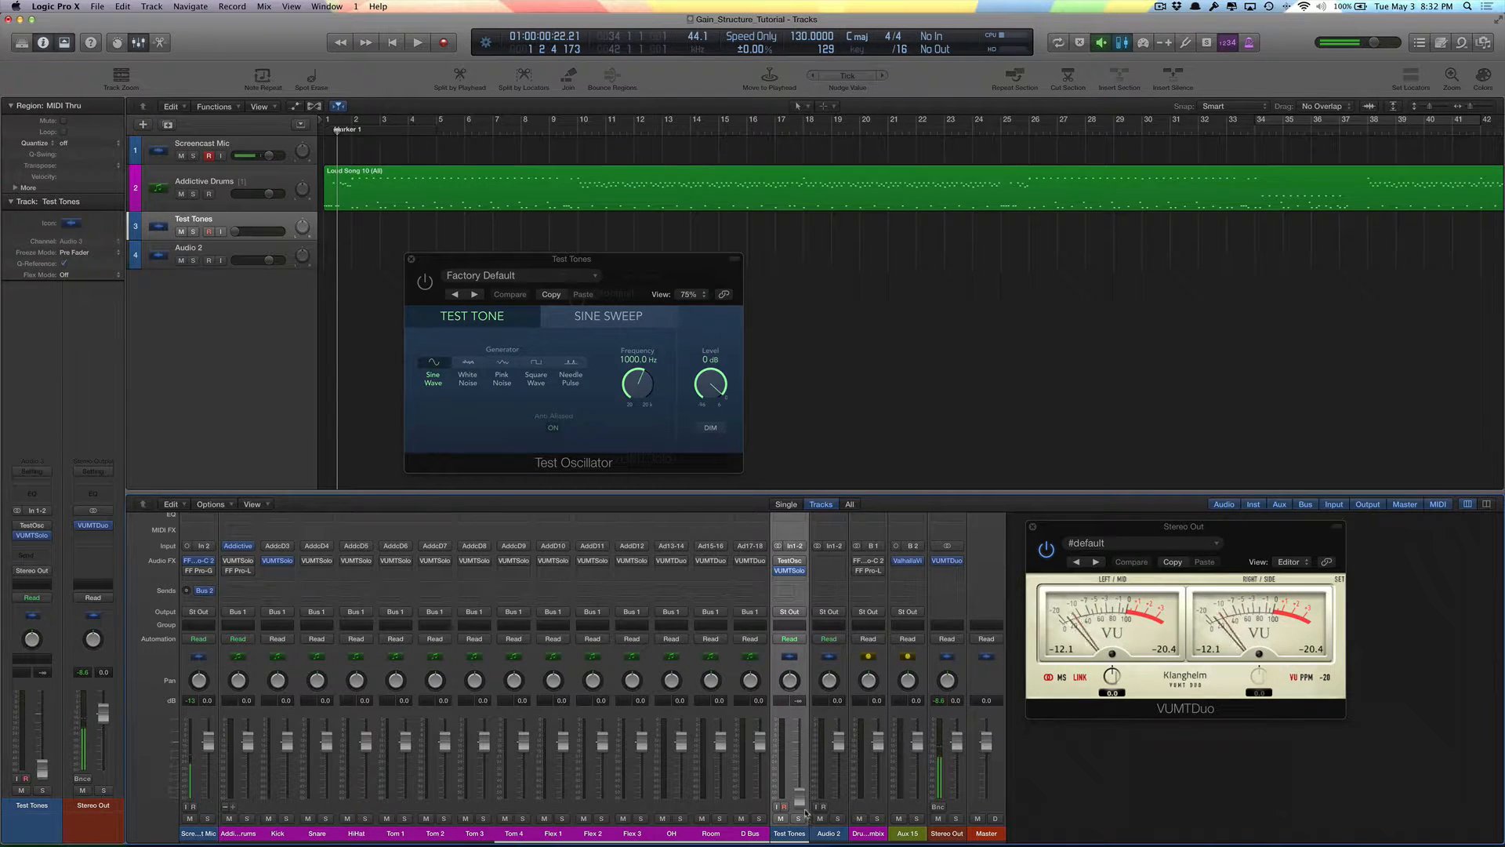
{"action": "left_click_drag", "start_coordinate": [801, 800], "coordinate": [801, 783]}
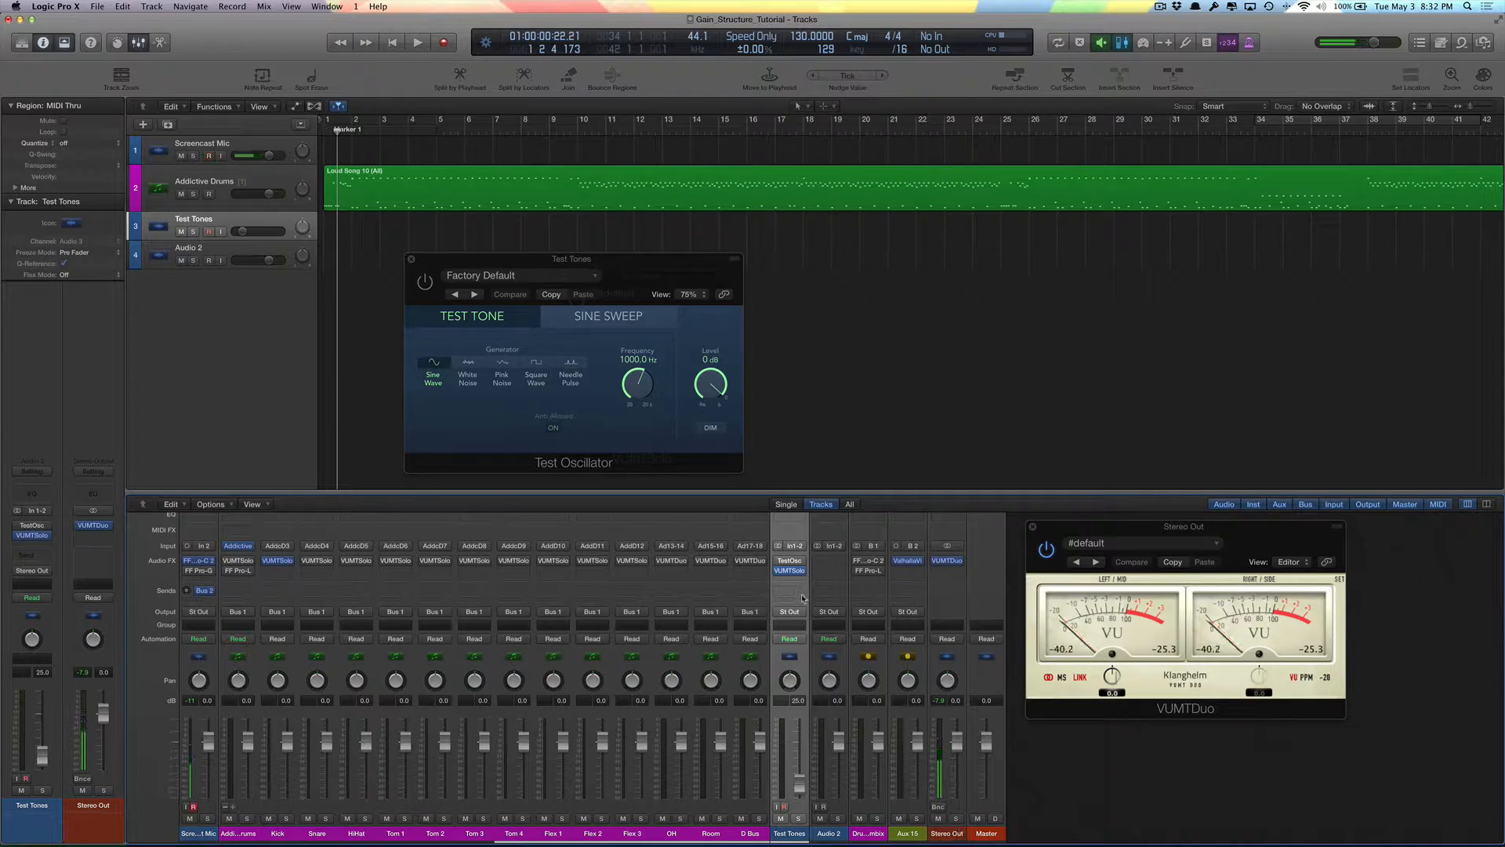
{"action": "left_click", "coordinate": [789, 612]}
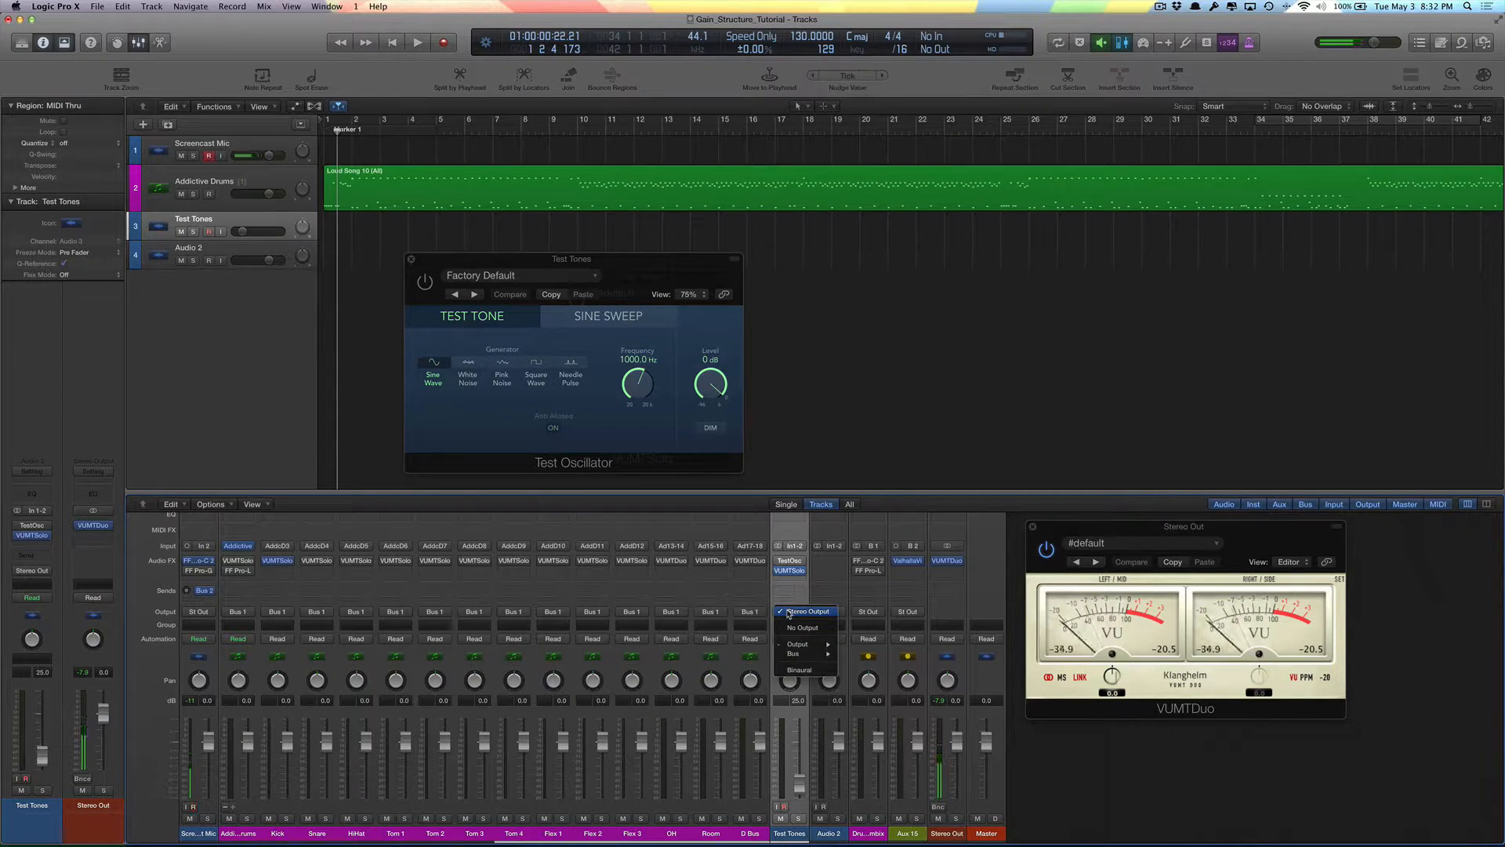
{"action": "left_click", "coordinate": [789, 611]}
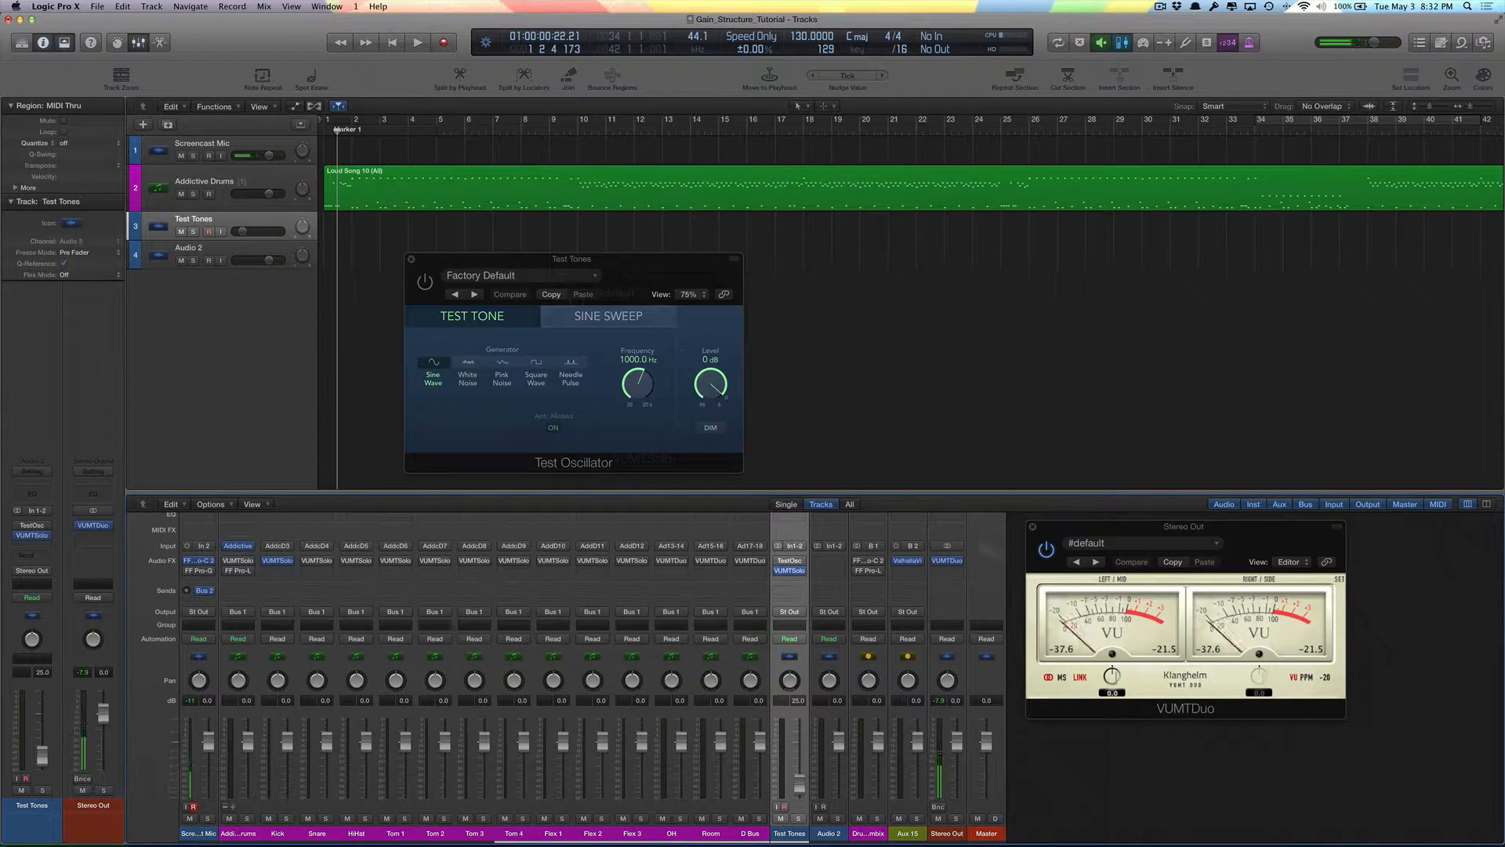
- Turn on the Test Oscillator, bypassing VUMTSolo on the Test Tones channel, and pull that channel's fader all the way down
{"action": "left_click", "coordinate": [426, 283]}
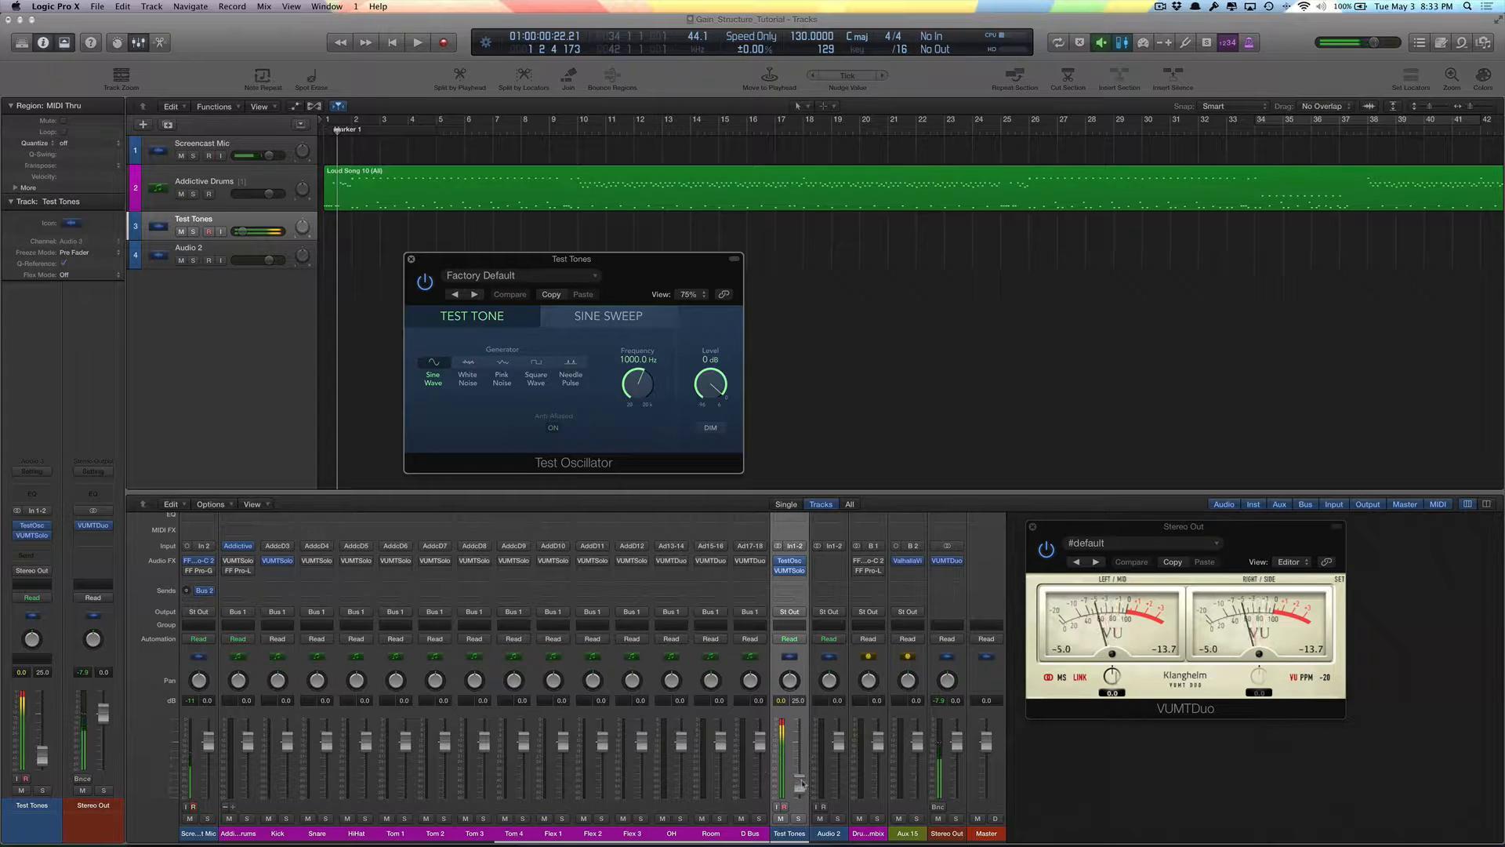
{"action": "left_click", "coordinate": [780, 572]}
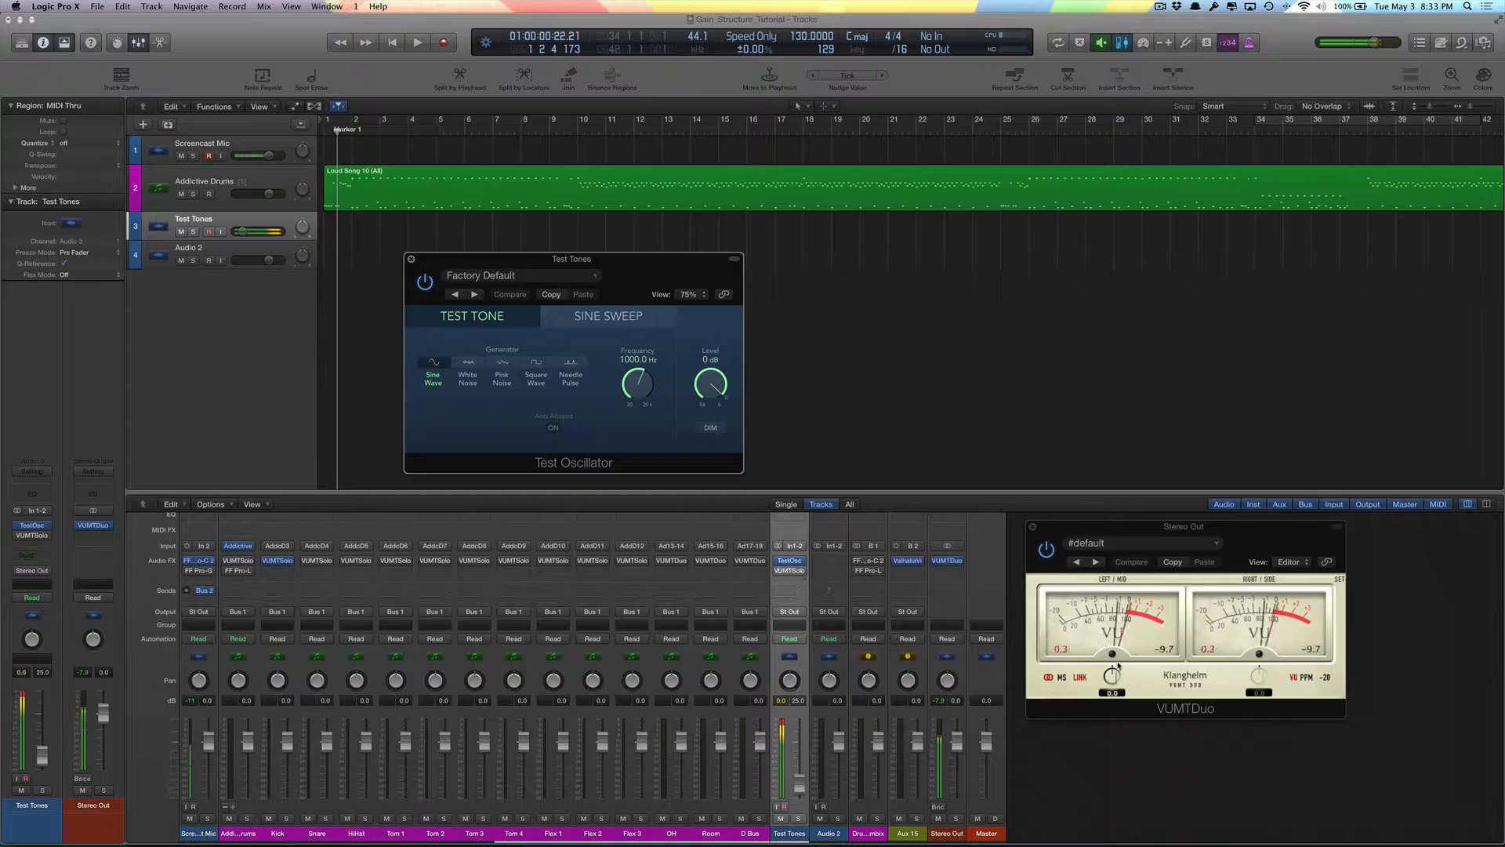
{"action": "left_click", "coordinate": [1166, 652]}
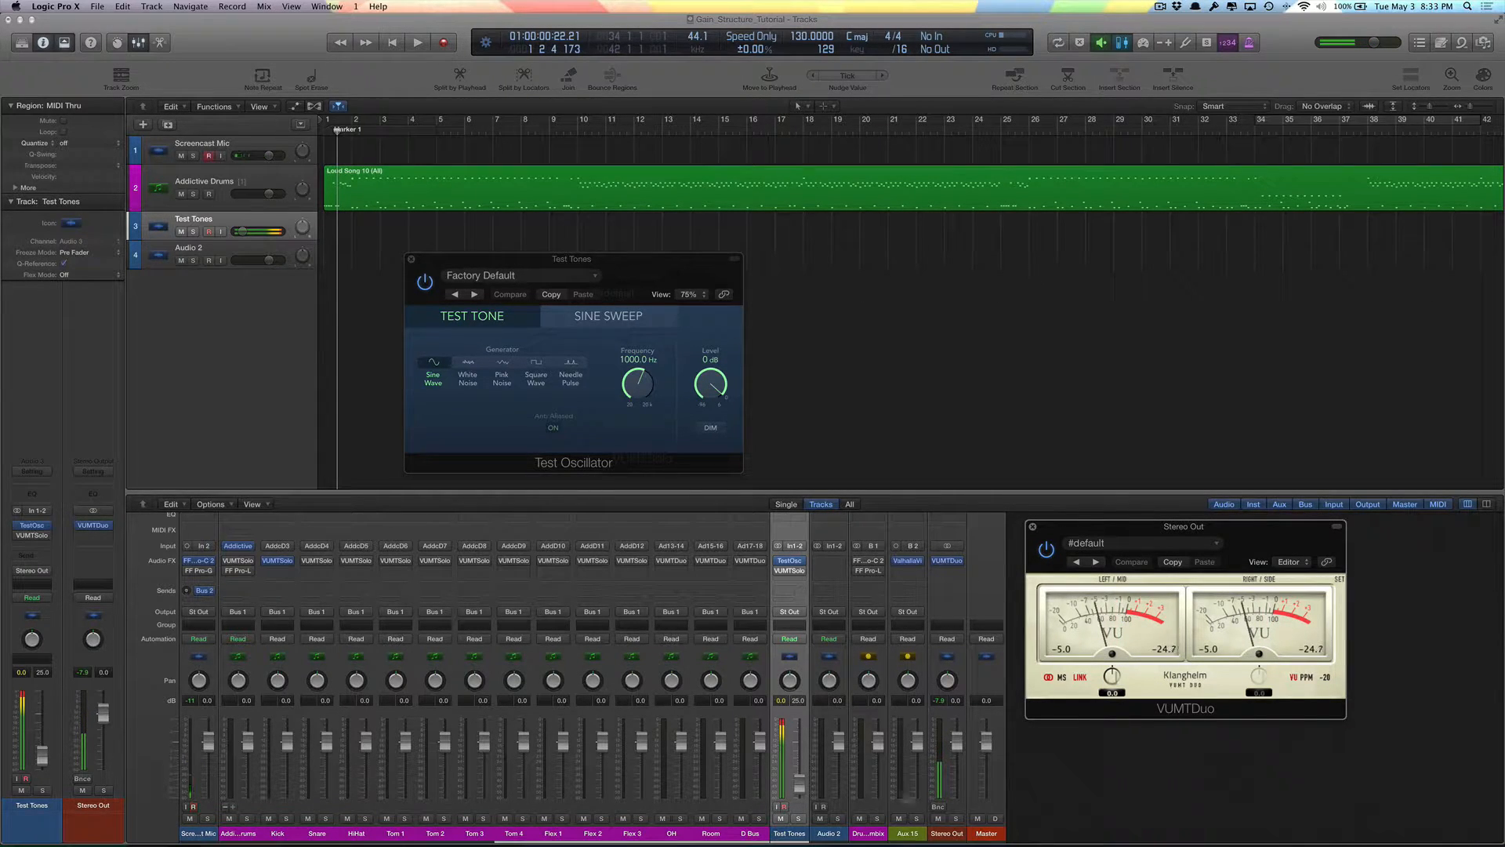
{"action": "left_click_drag", "start_coordinate": [801, 788], "coordinate": [801, 803]}
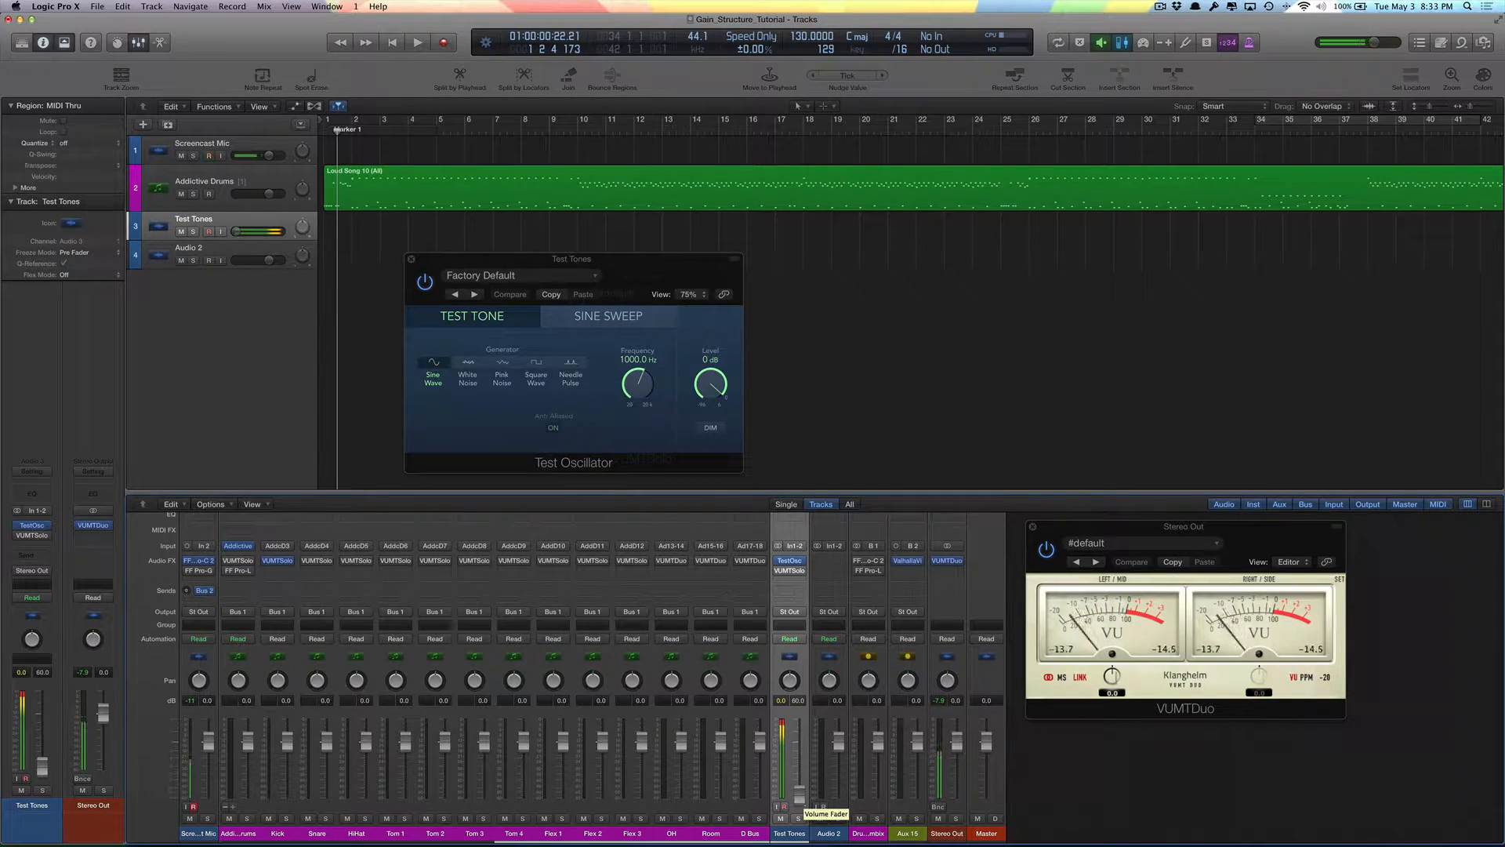
{"action": "left_click_drag", "start_coordinate": [802, 802], "coordinate": [810, 842]}
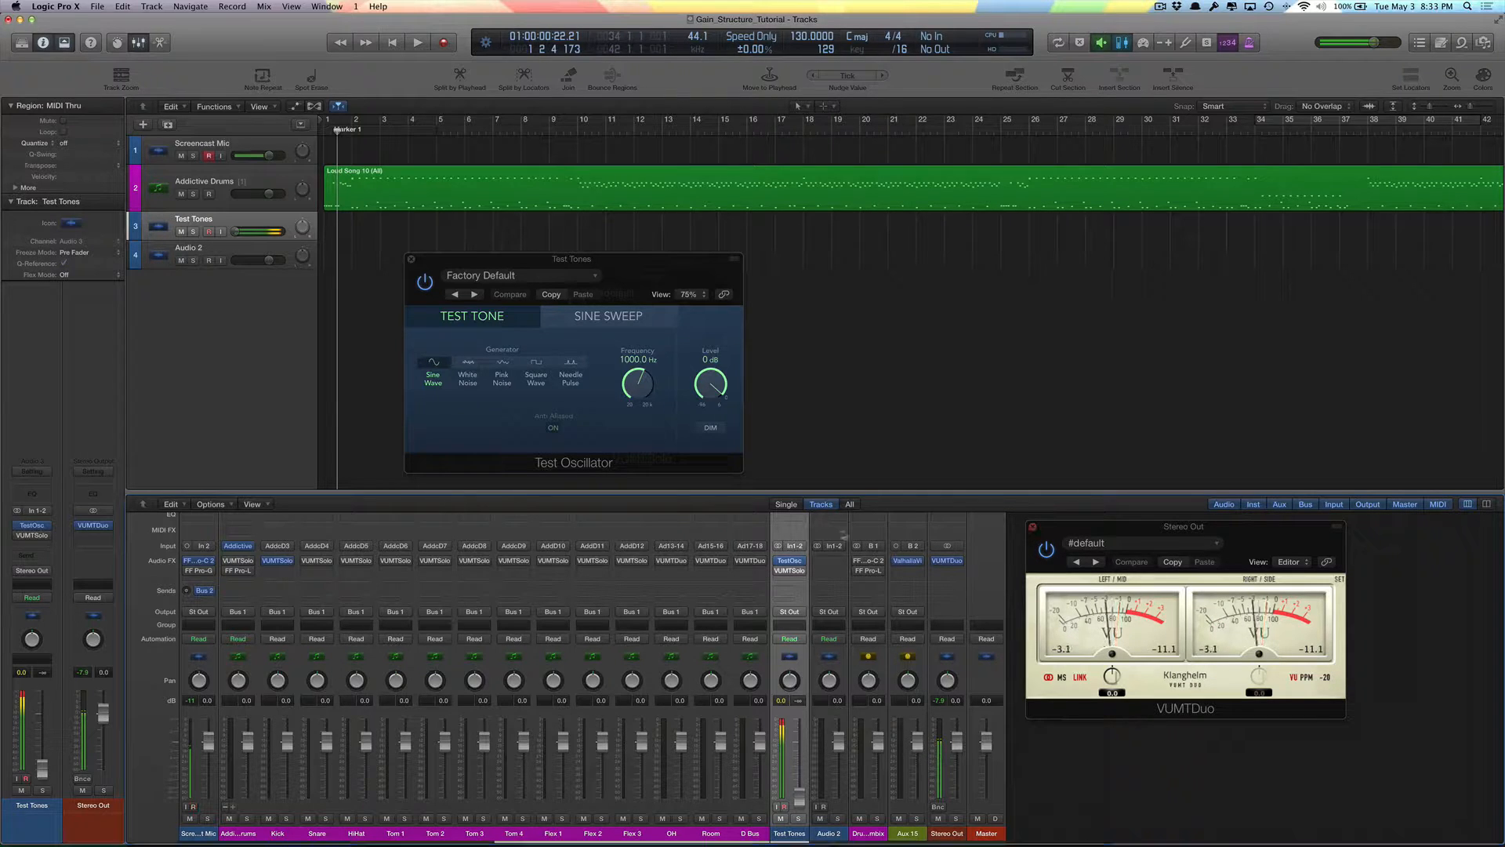
- Close the Stereo Out VUMTDuo meter and show the Test Tones channel's VUMTSolo in its place beside the mixer strips
{"action": "left_click", "coordinate": [1033, 529]}
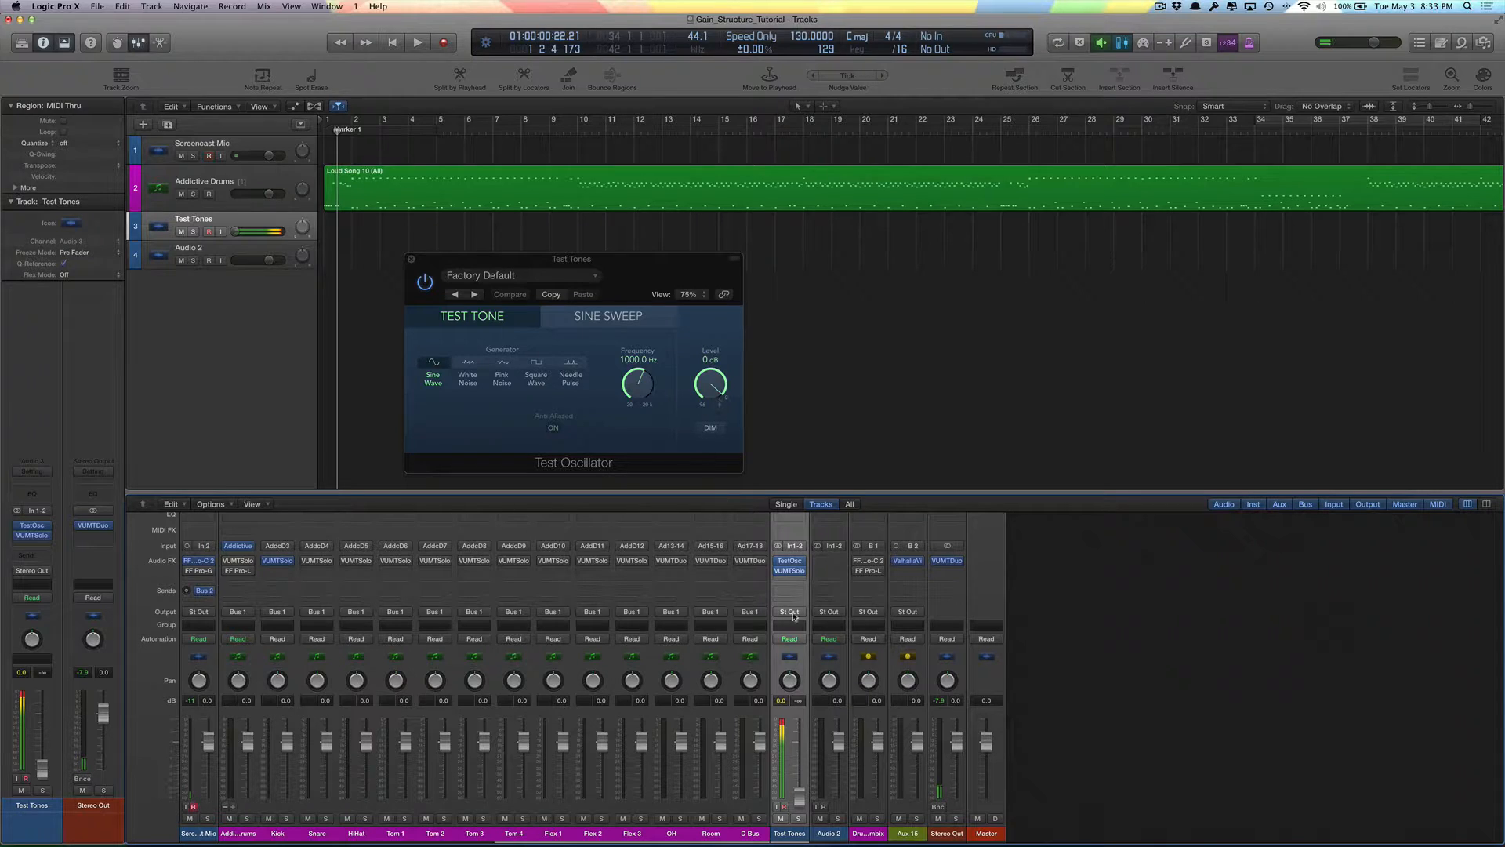
{"action": "left_click", "coordinate": [790, 573]}
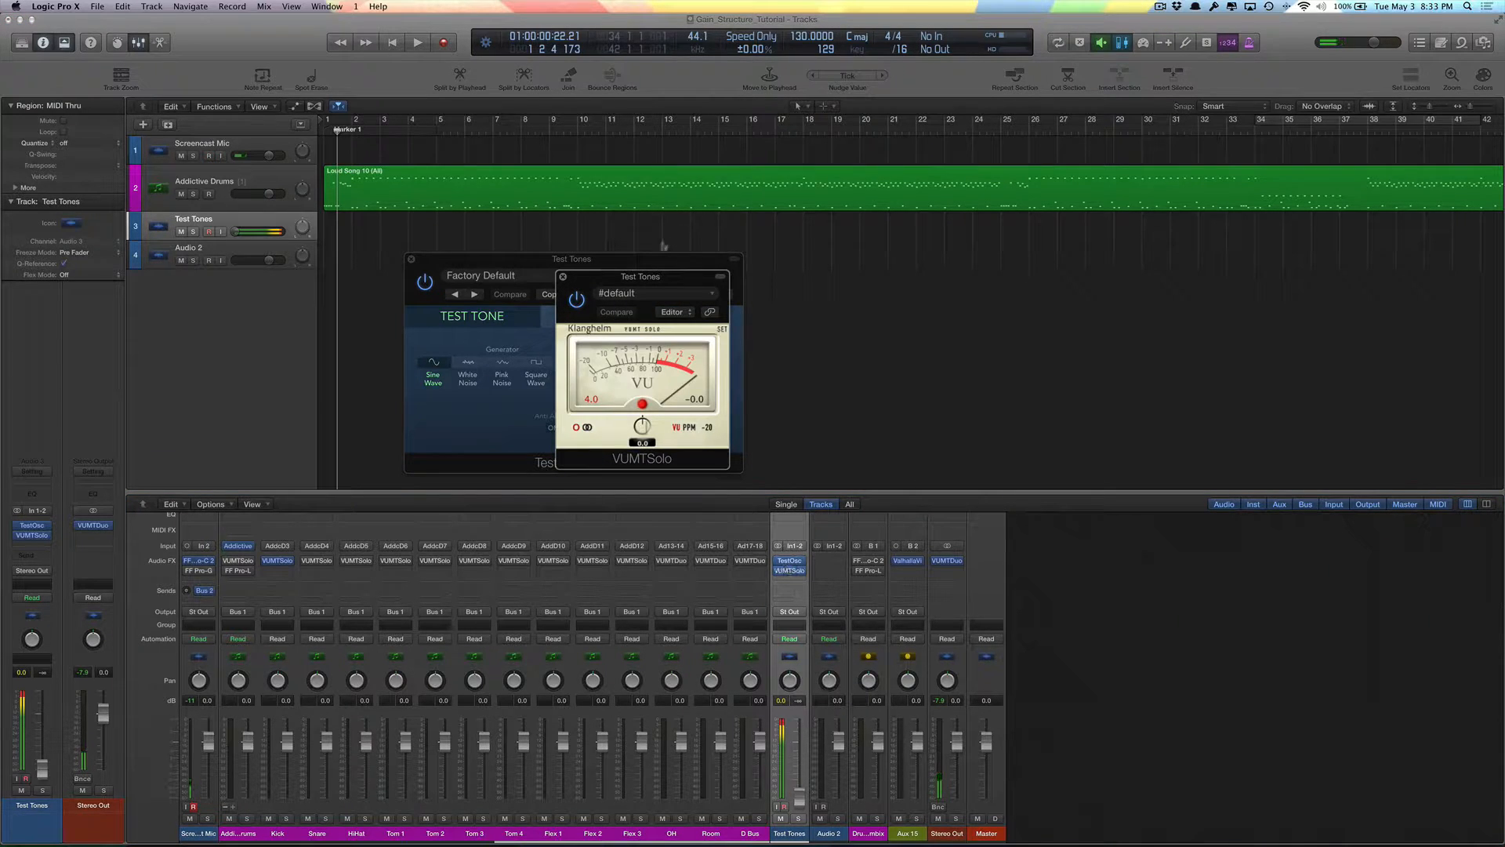
{"action": "left_click_drag", "start_coordinate": [650, 278], "coordinate": [1122, 526]}
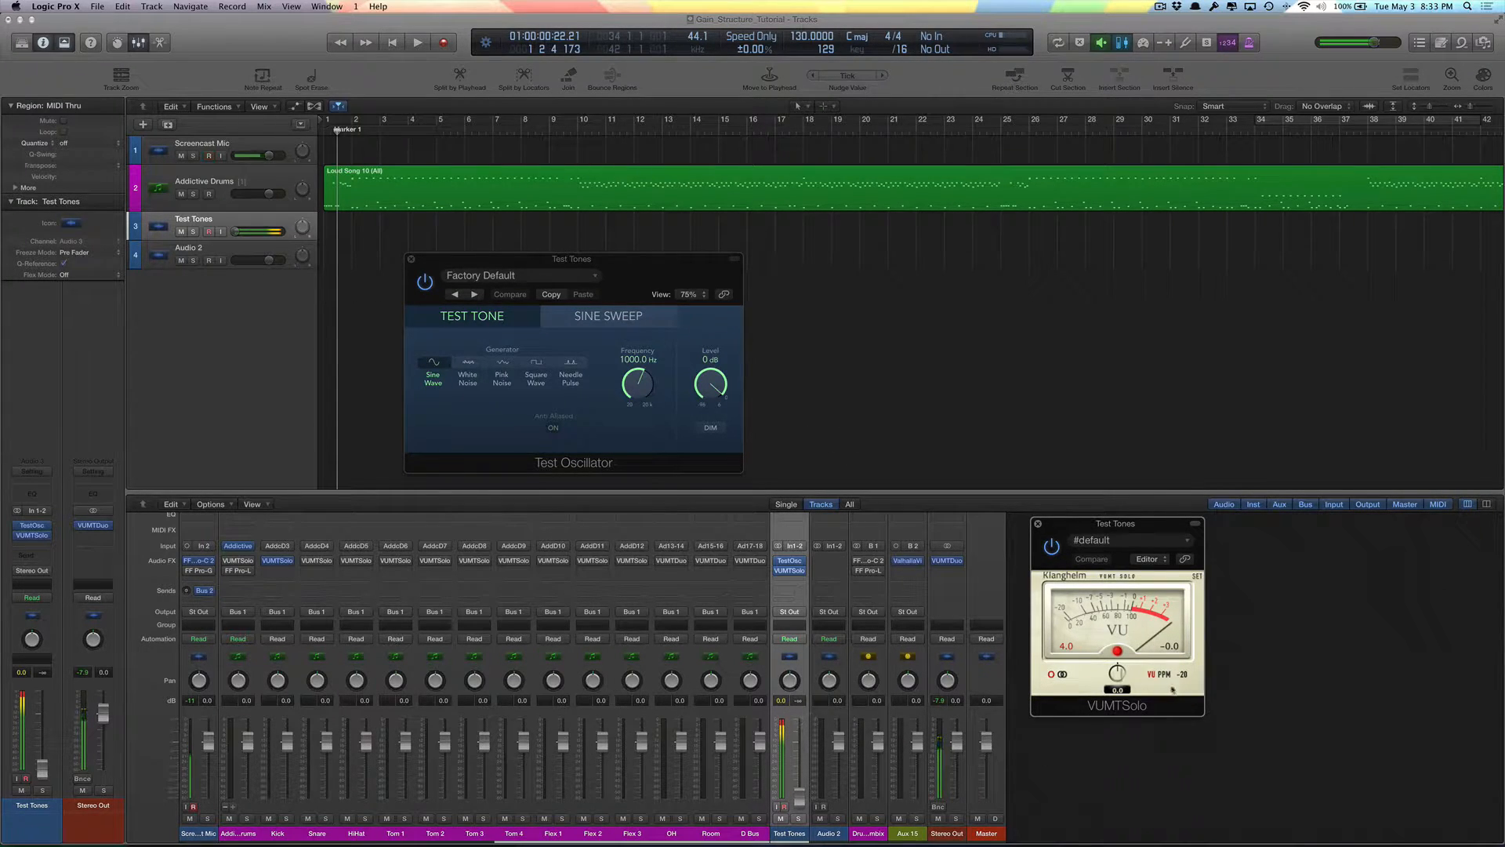
- Set the Test Oscillator level to -20 dB, and try another VUMTSolo reference level before restoring it to -20
{"action": "left_click_drag", "start_coordinate": [708, 383], "coordinate": [715, 421]}
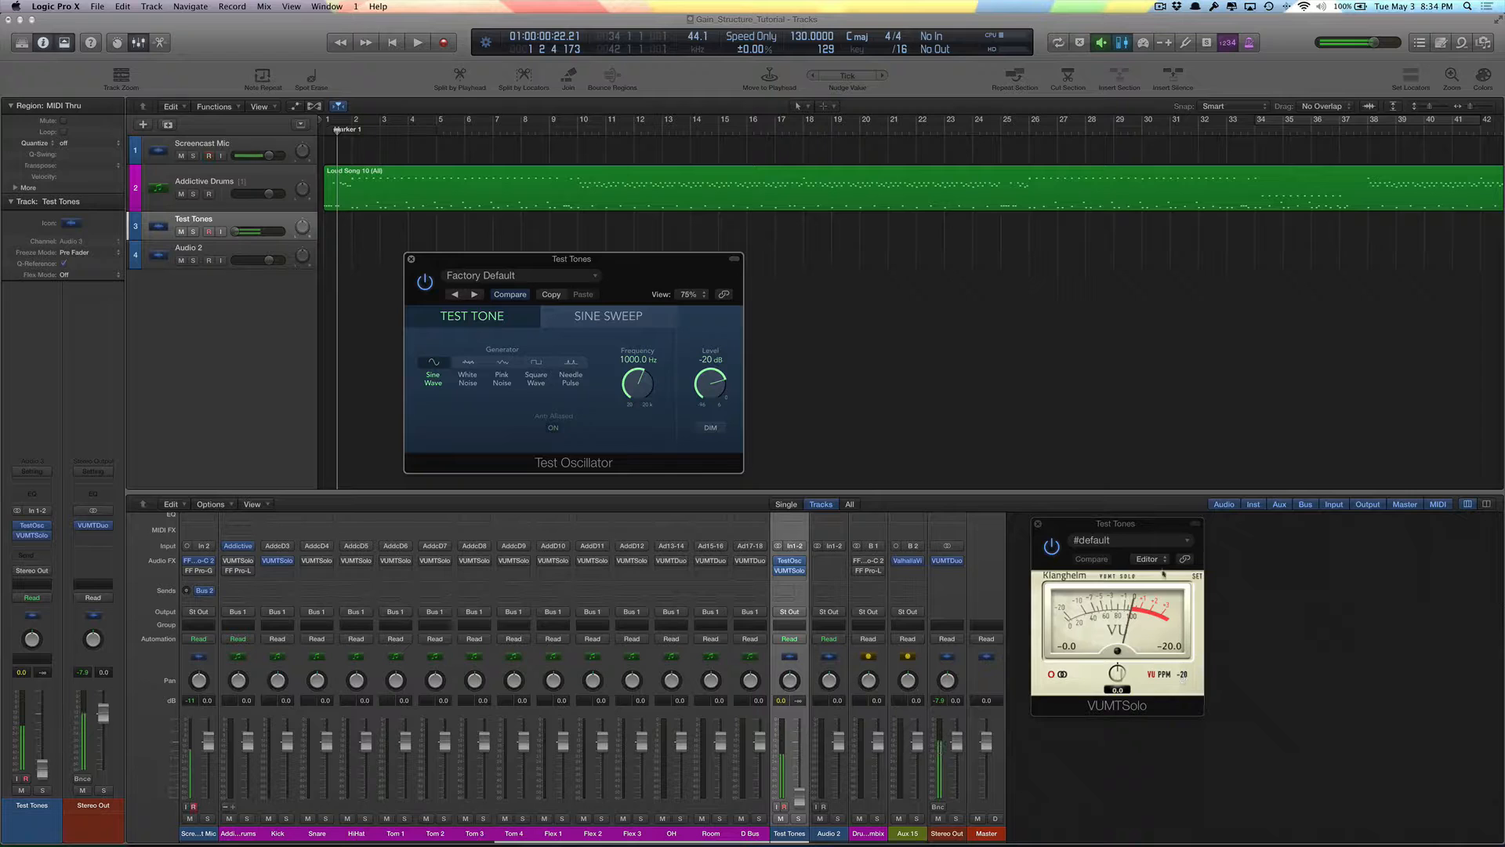
{"action": "left_click", "coordinate": [1189, 676]}
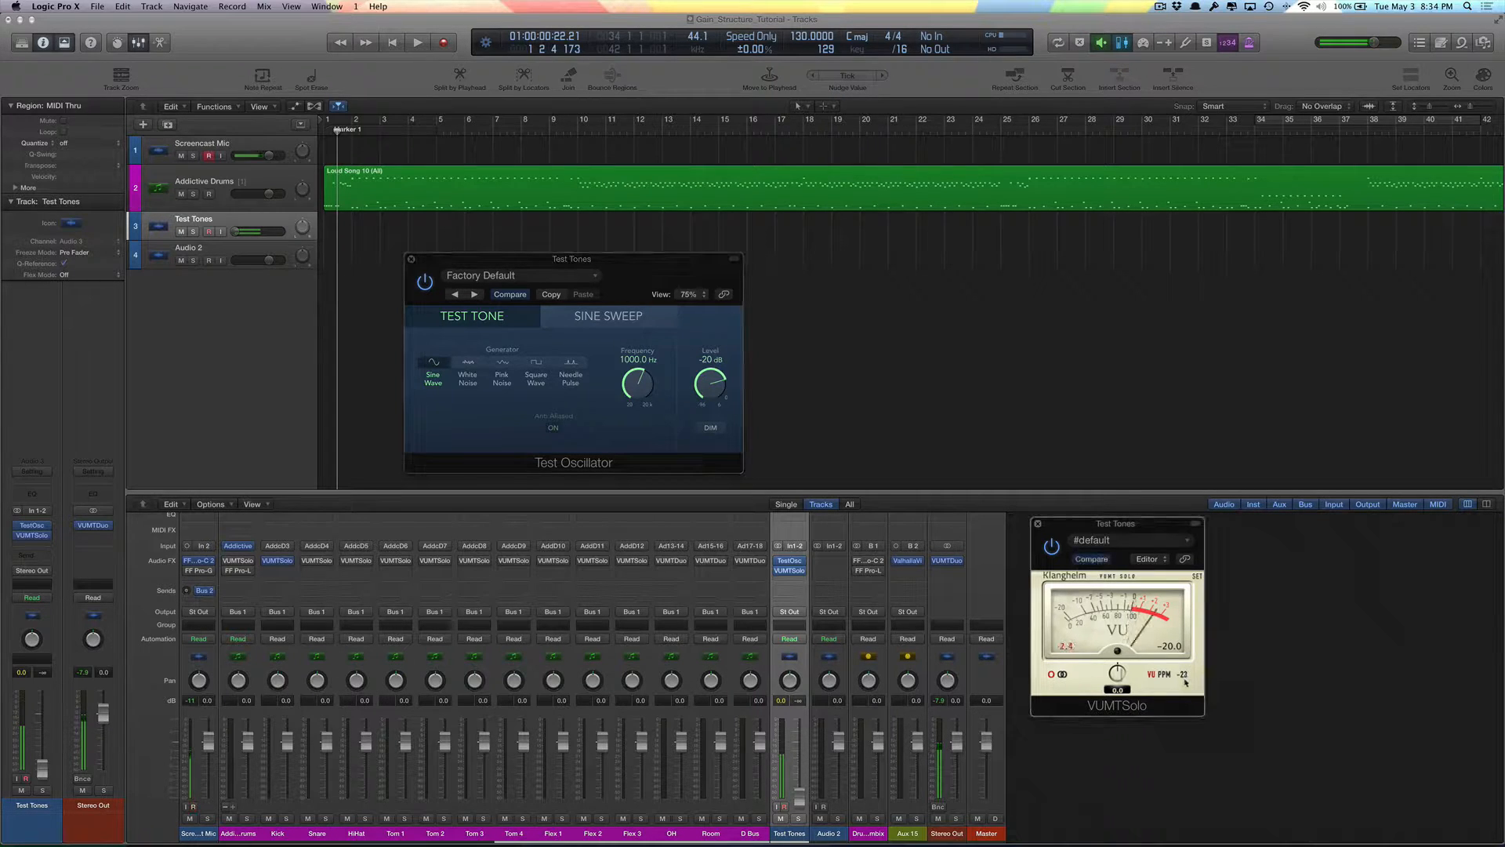
{"action": "mouse_move", "coordinate": [1188, 676]}
{"action": "left_mouse_down"}
{"action": "mouse_move", "coordinate": [1187, 664]}
{"action": "mouse_move", "coordinate": [1184, 680]}
{"action": "left_mouse_up"}
- Select the Kick, Snare, HiHat and Tom 1 channel strips in turn, and shift the VUMTSolo meter further from the mixer strips
{"action": "left_click", "coordinate": [273, 836]}
{"action": "left_click", "coordinate": [321, 836]}
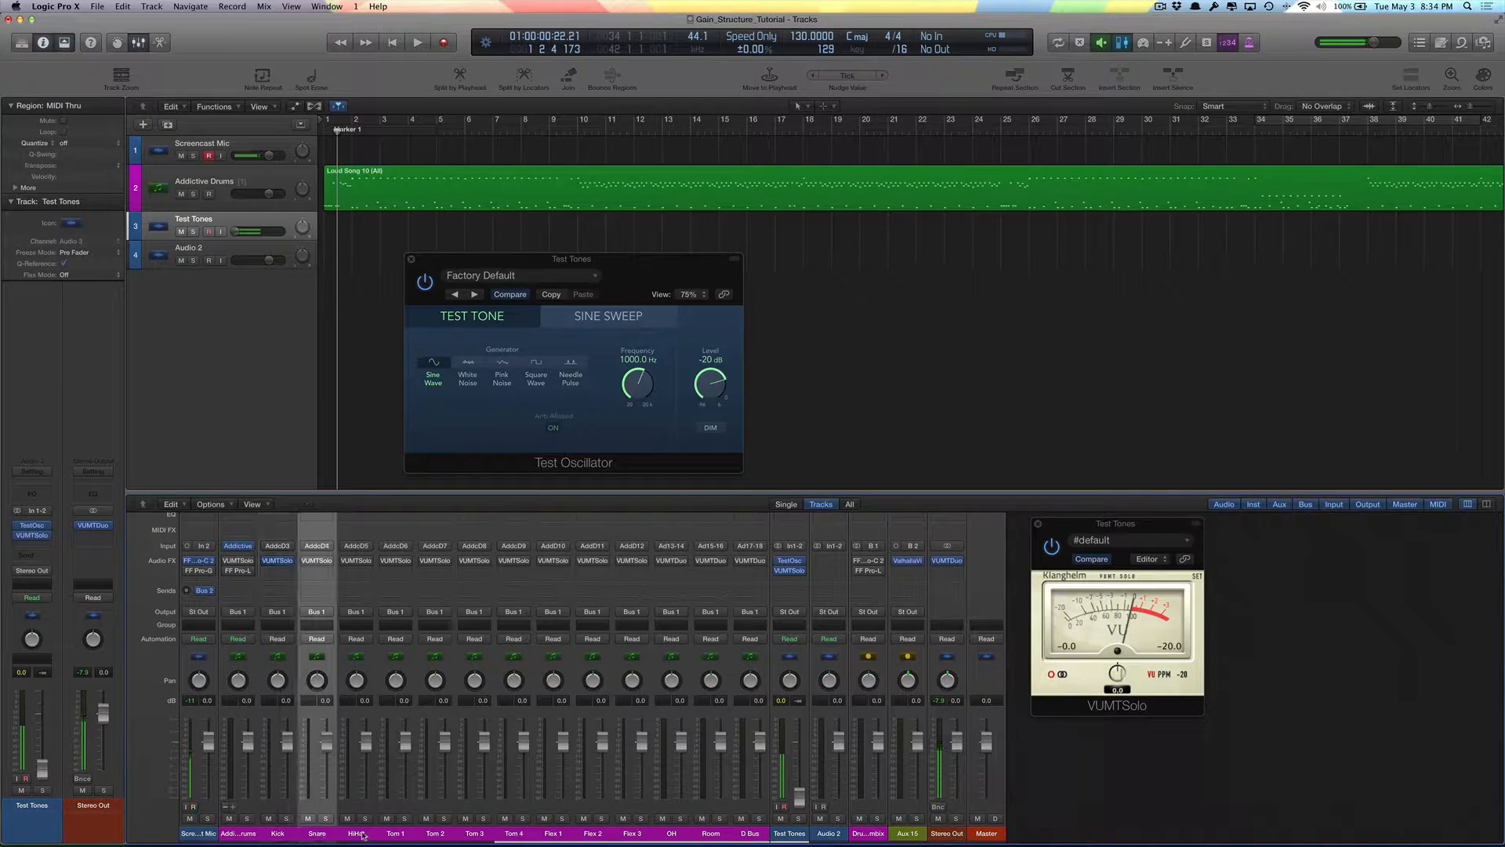
{"action": "left_click", "coordinate": [362, 835]}
{"action": "left_click", "coordinate": [392, 836]}
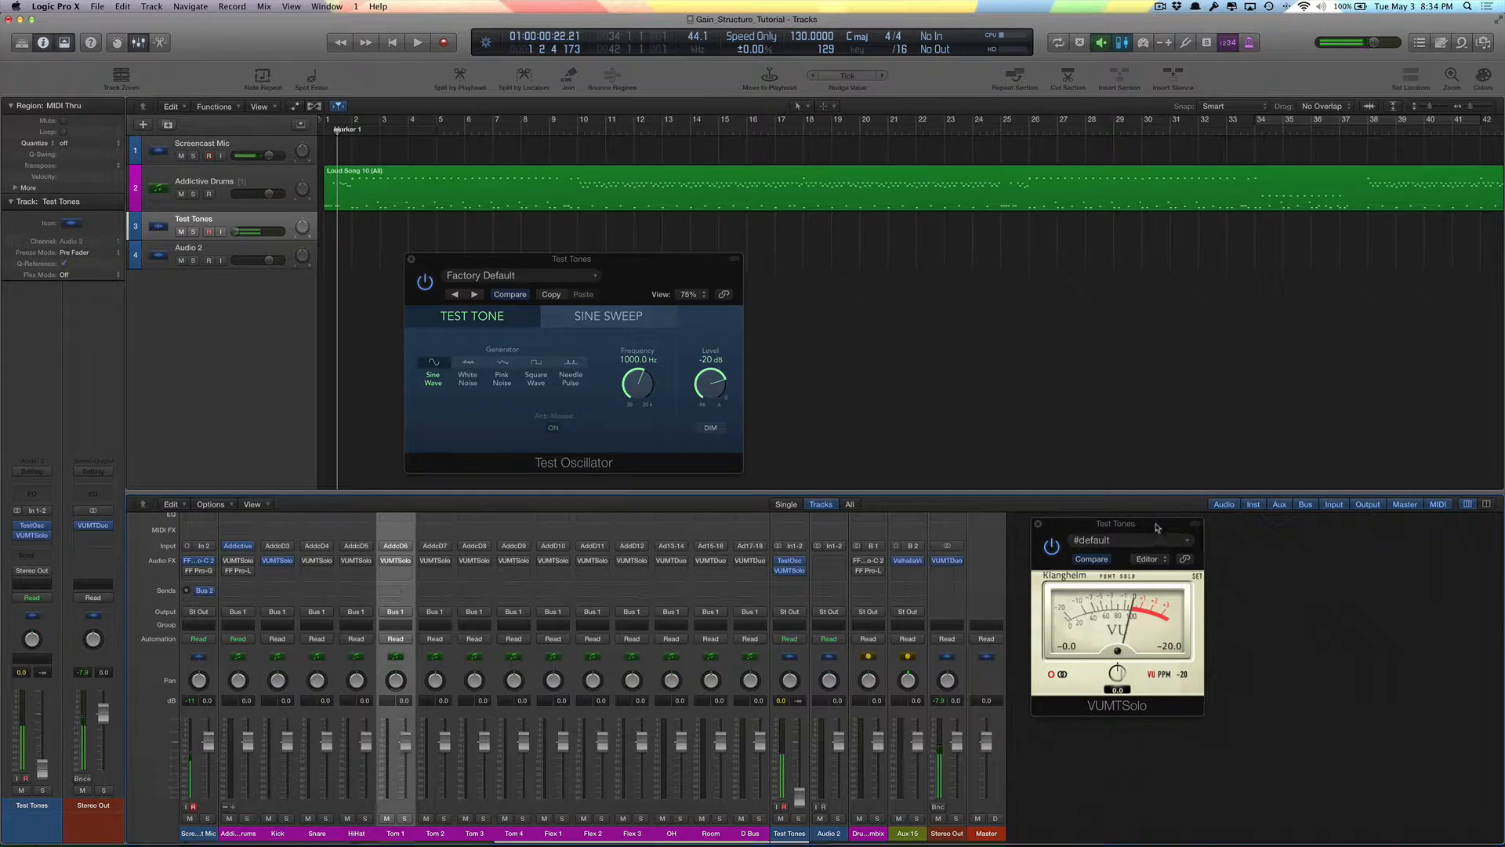
{"action": "left_click_drag", "start_coordinate": [1158, 527], "coordinate": [1215, 535]}
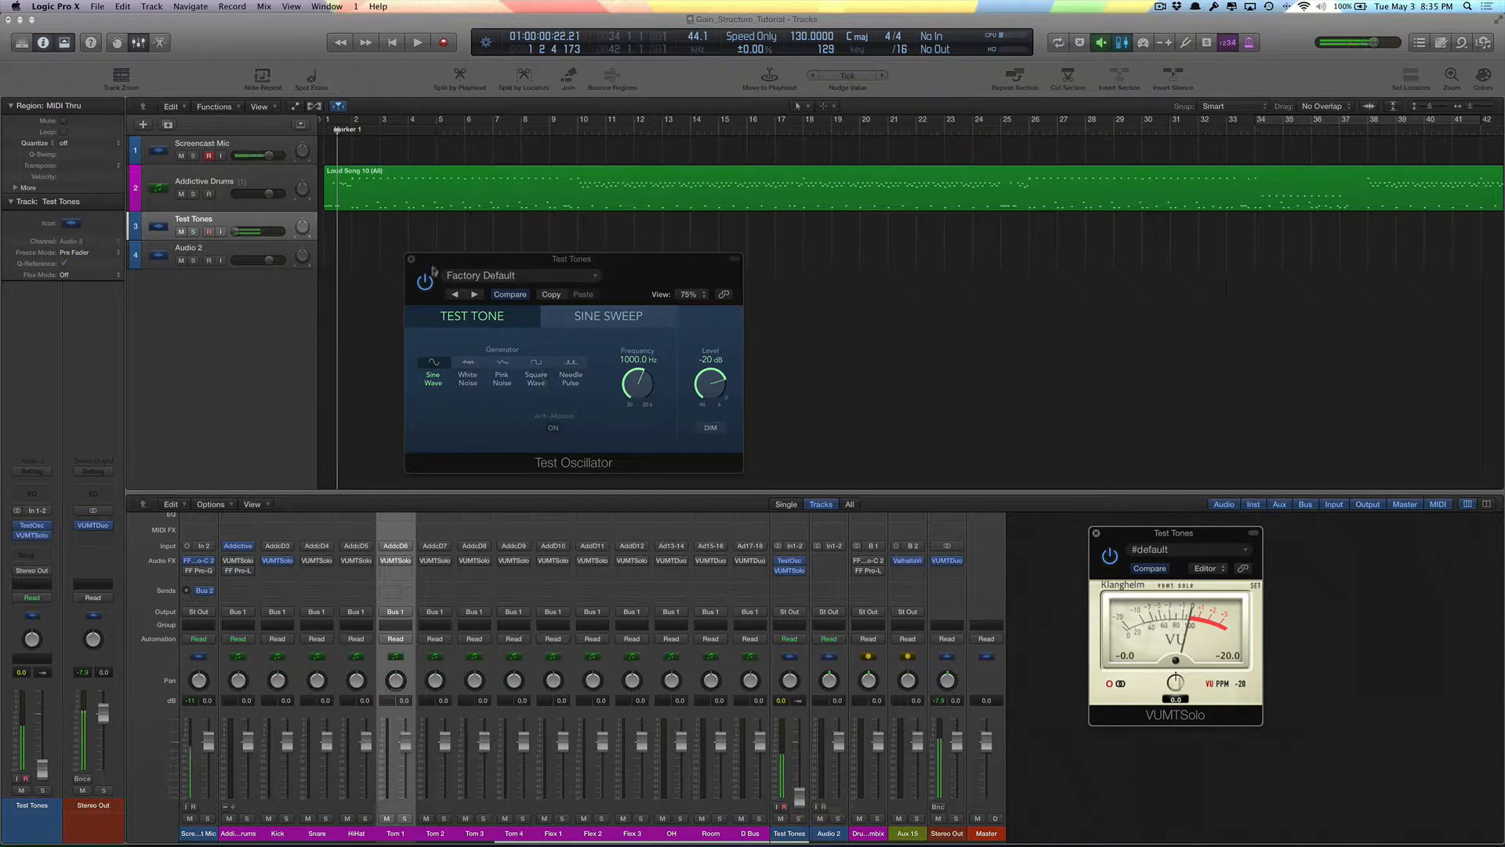
- Bypass and close the Test Oscillator and VUMTSolo plug-ins on the Test Tones channel, and return the playhead to the project start
{"action": "left_click", "coordinate": [425, 282]}
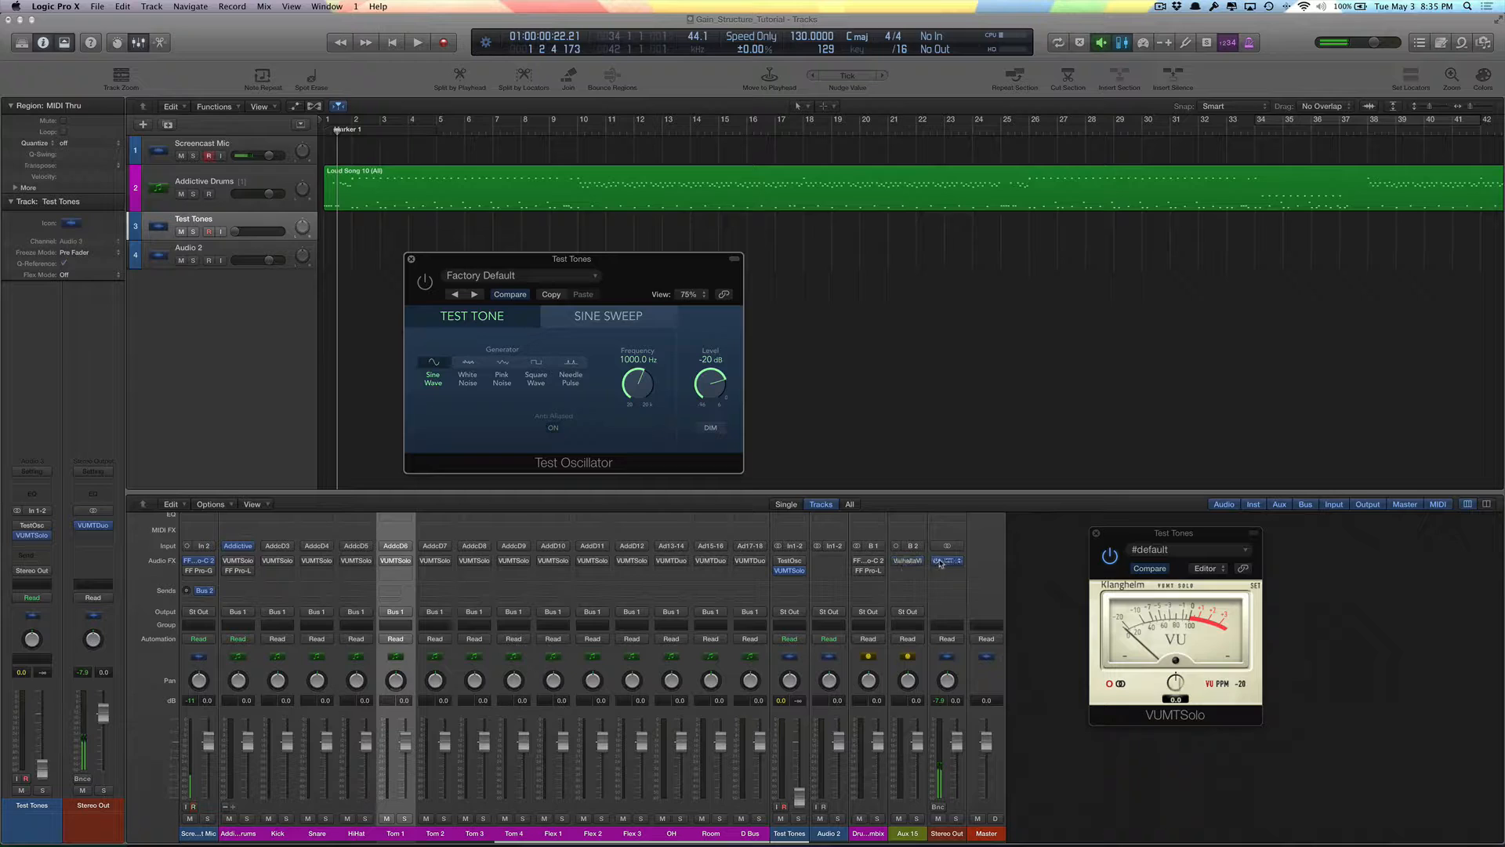
{"action": "left_click", "coordinate": [780, 573]}
{"action": "left_click", "coordinate": [910, 406]}
{"action": "key", "text": "Return"}
{"action": "left_click", "coordinate": [413, 260]}
{"action": "left_click", "coordinate": [1096, 533]}
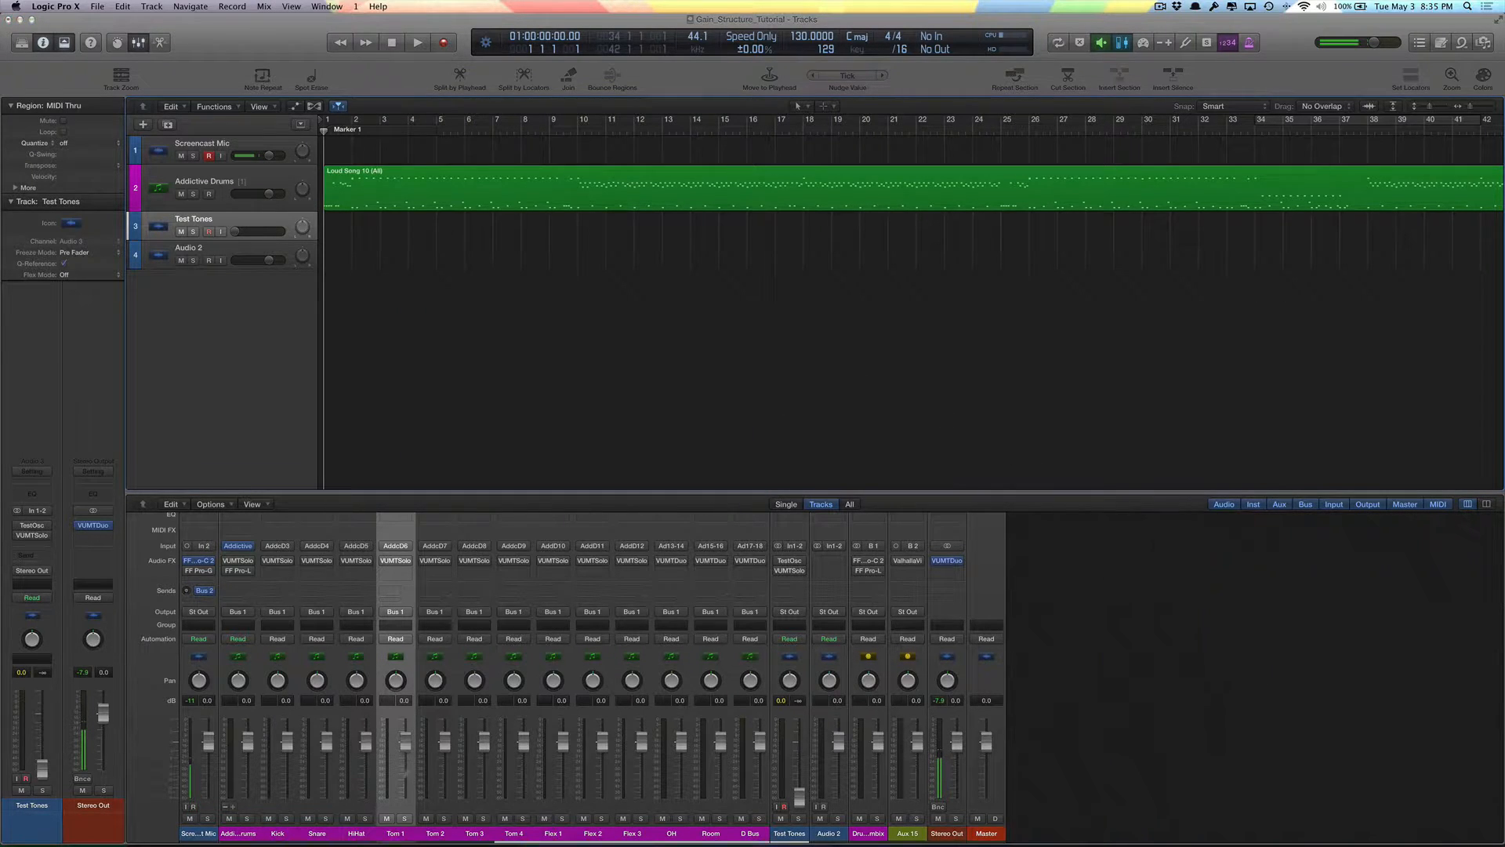
- Open the Kick channel's VUMTSolo, reset its trim to 0.0, and play the song from the start
{"action": "left_click", "coordinate": [279, 833]}
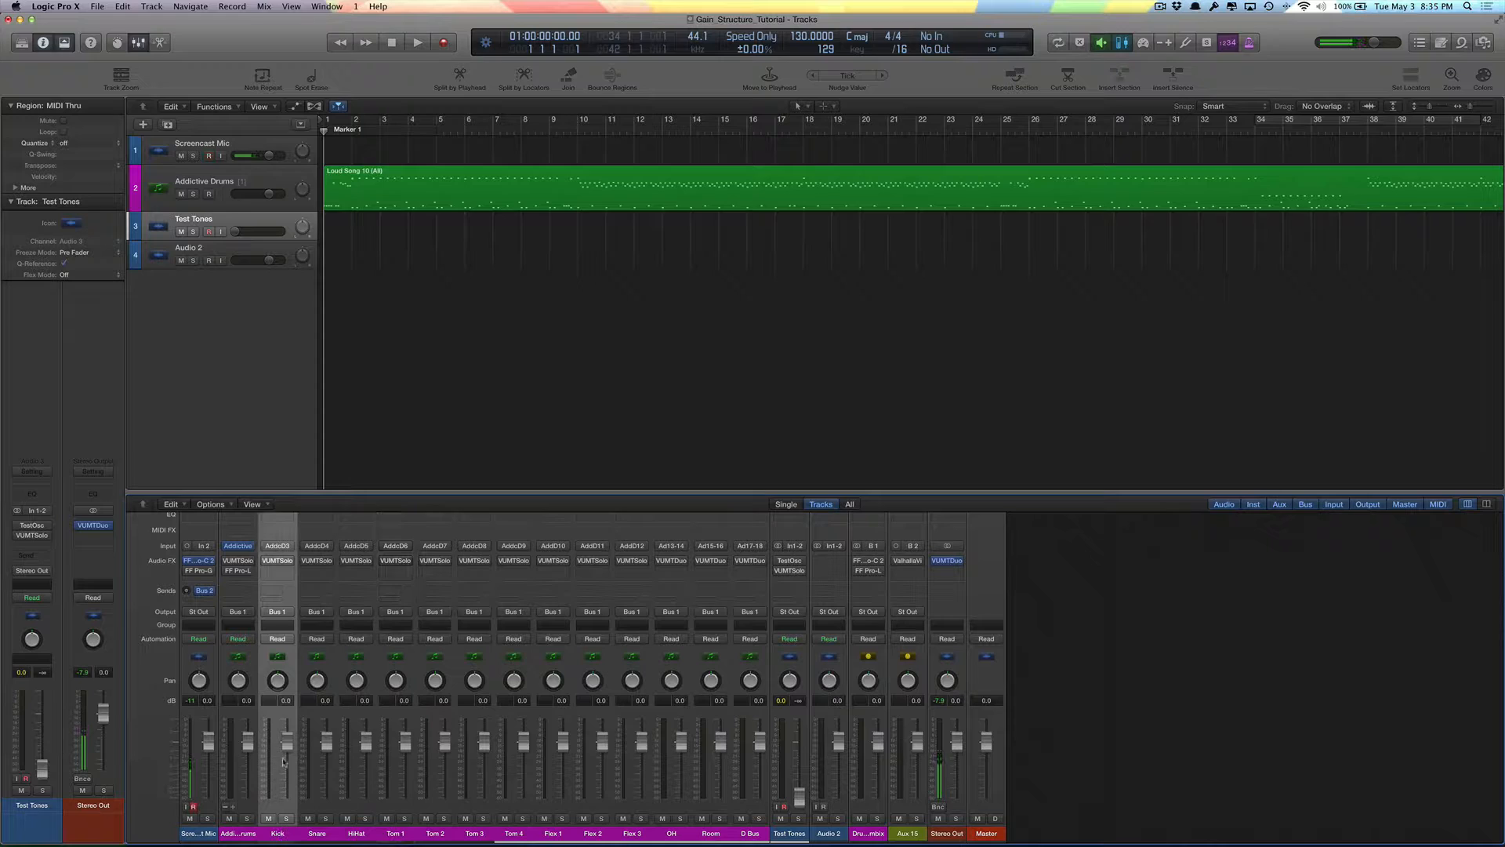
{"action": "mouse_move", "coordinate": [268, 563]}
{"action": "left_click", "coordinate": [278, 561]}
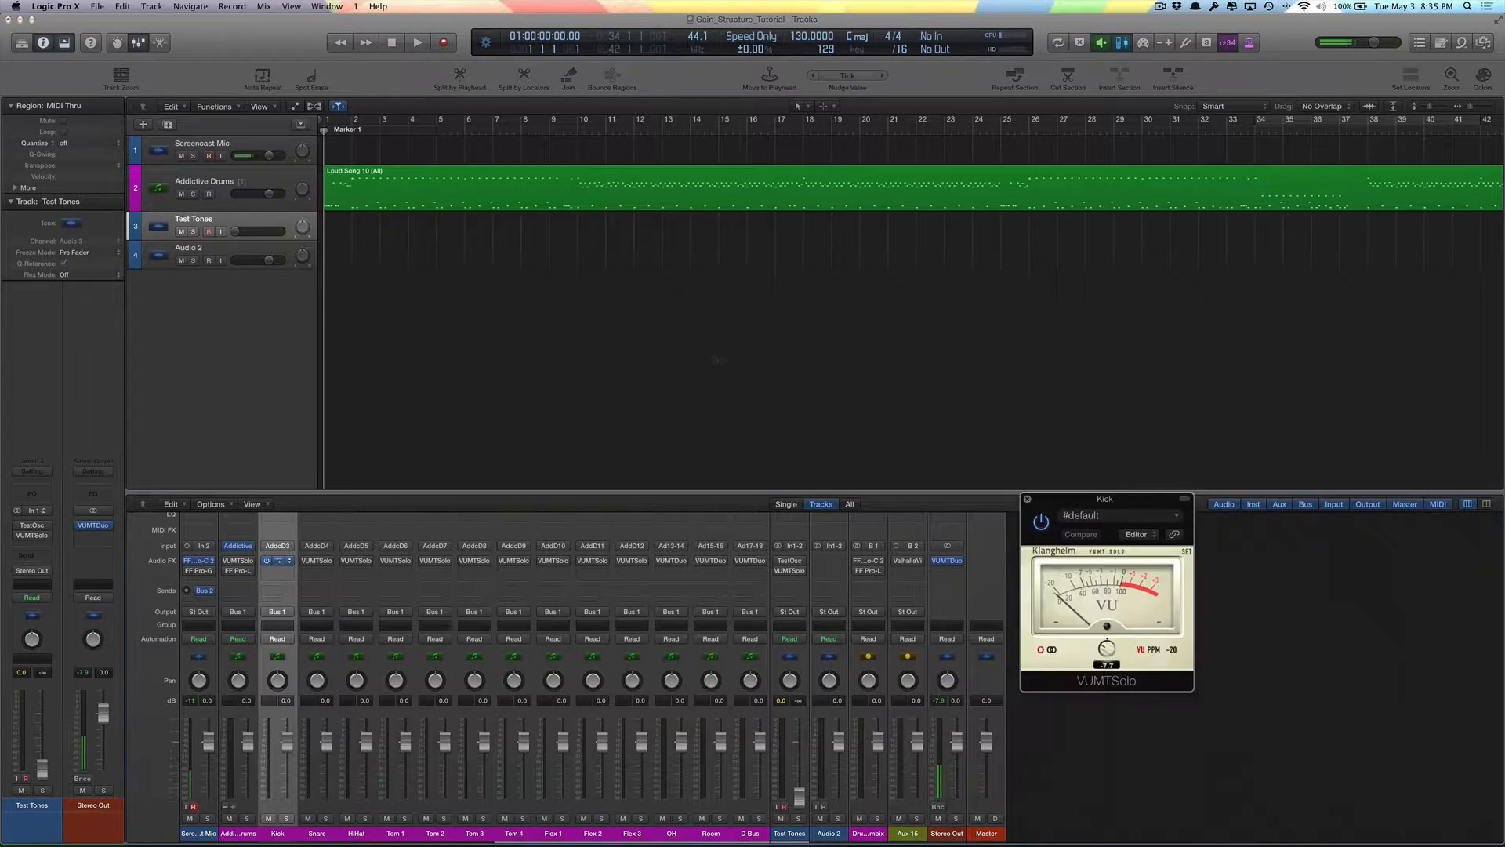
{"action": "left_click", "coordinate": [1112, 651], "text": "alt"}
{"action": "key", "text": "space"}
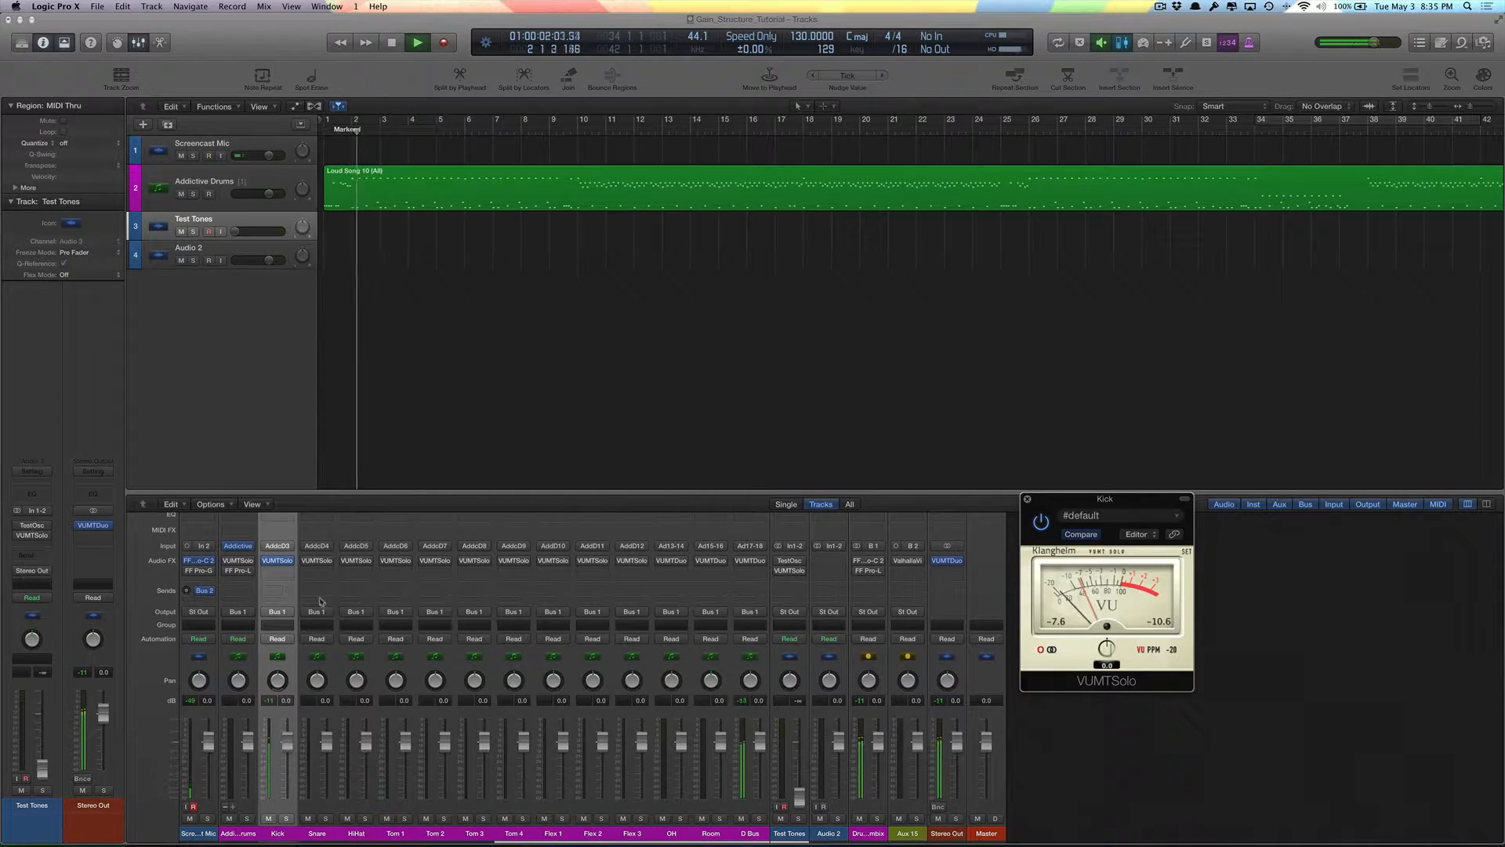
- Open Addictive Drums 2 with the kick soloed, and try a higher kick fader level before restoring its default
{"action": "left_click", "coordinate": [248, 547]}
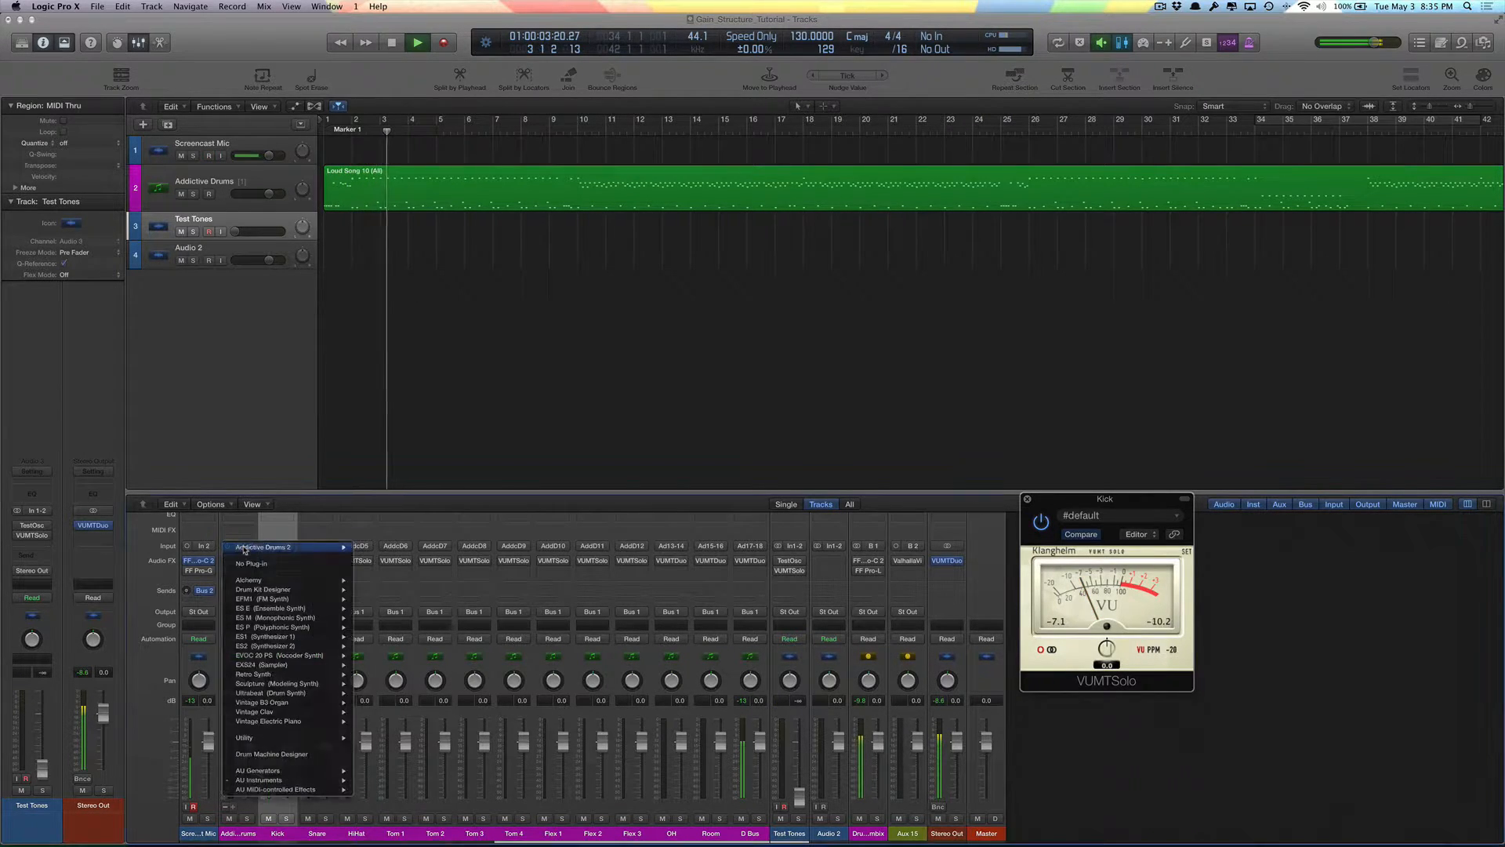
{"action": "left_click", "coordinate": [471, 389]}
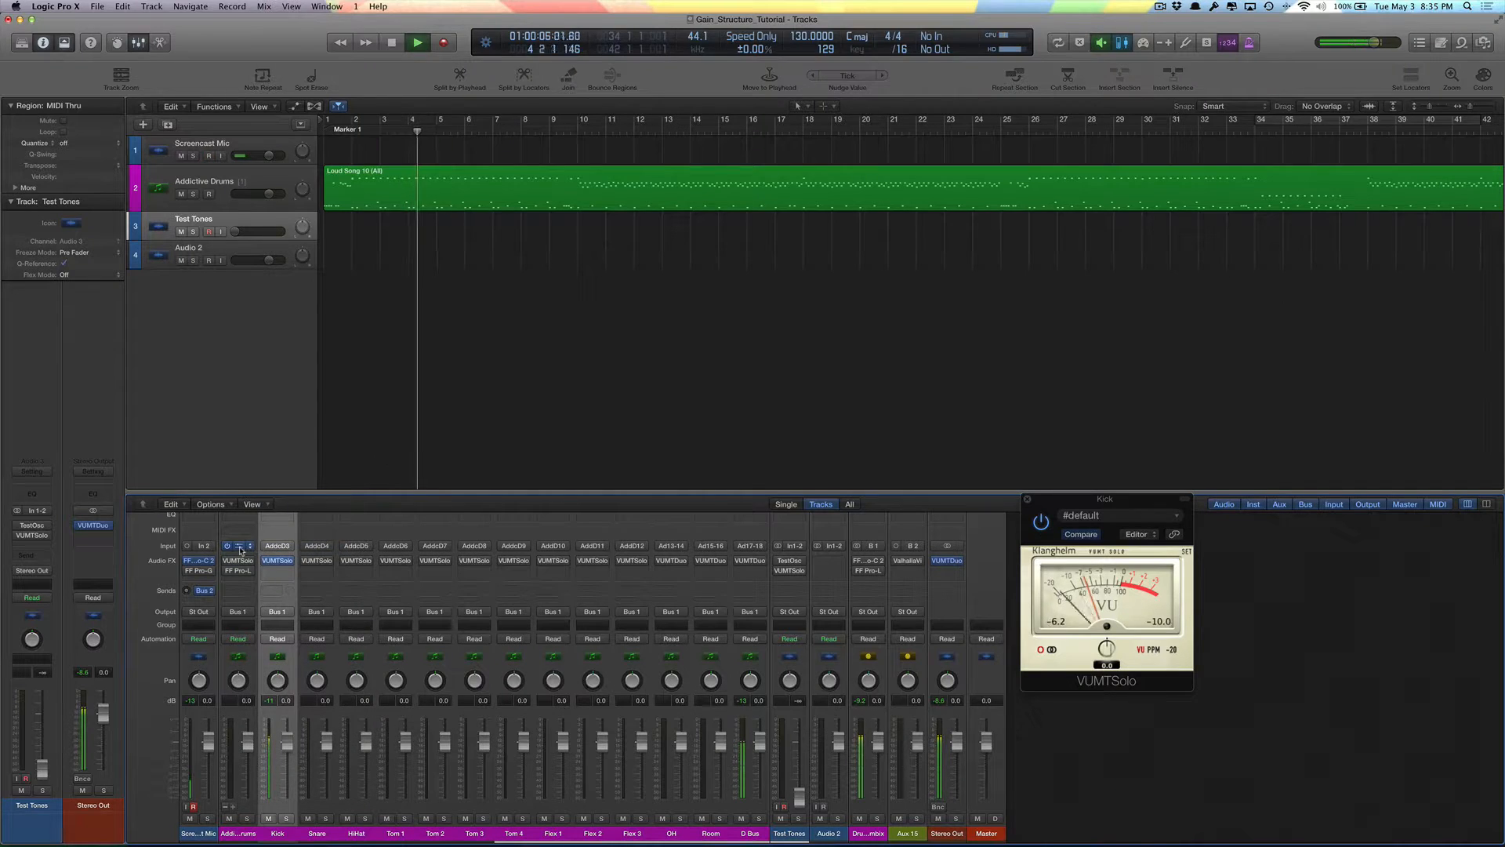
{"action": "left_click", "coordinate": [237, 546]}
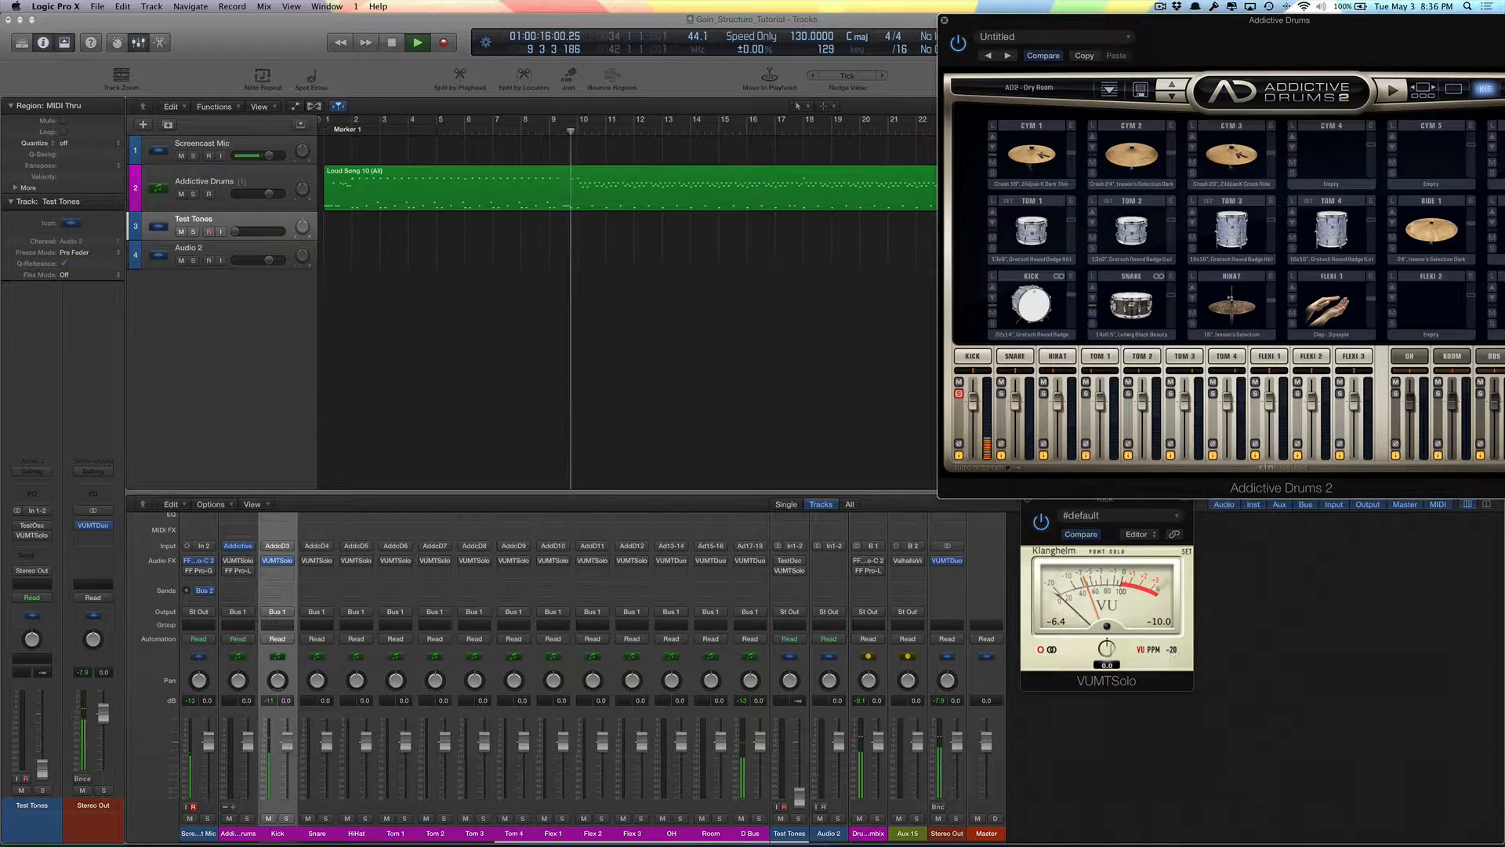
{"action": "mouse_move", "coordinate": [973, 402]}
{"action": "left_mouse_down"}
{"action": "mouse_move", "coordinate": [977, 478]}
{"action": "mouse_move", "coordinate": [973, 403]}
{"action": "left_mouse_up"}
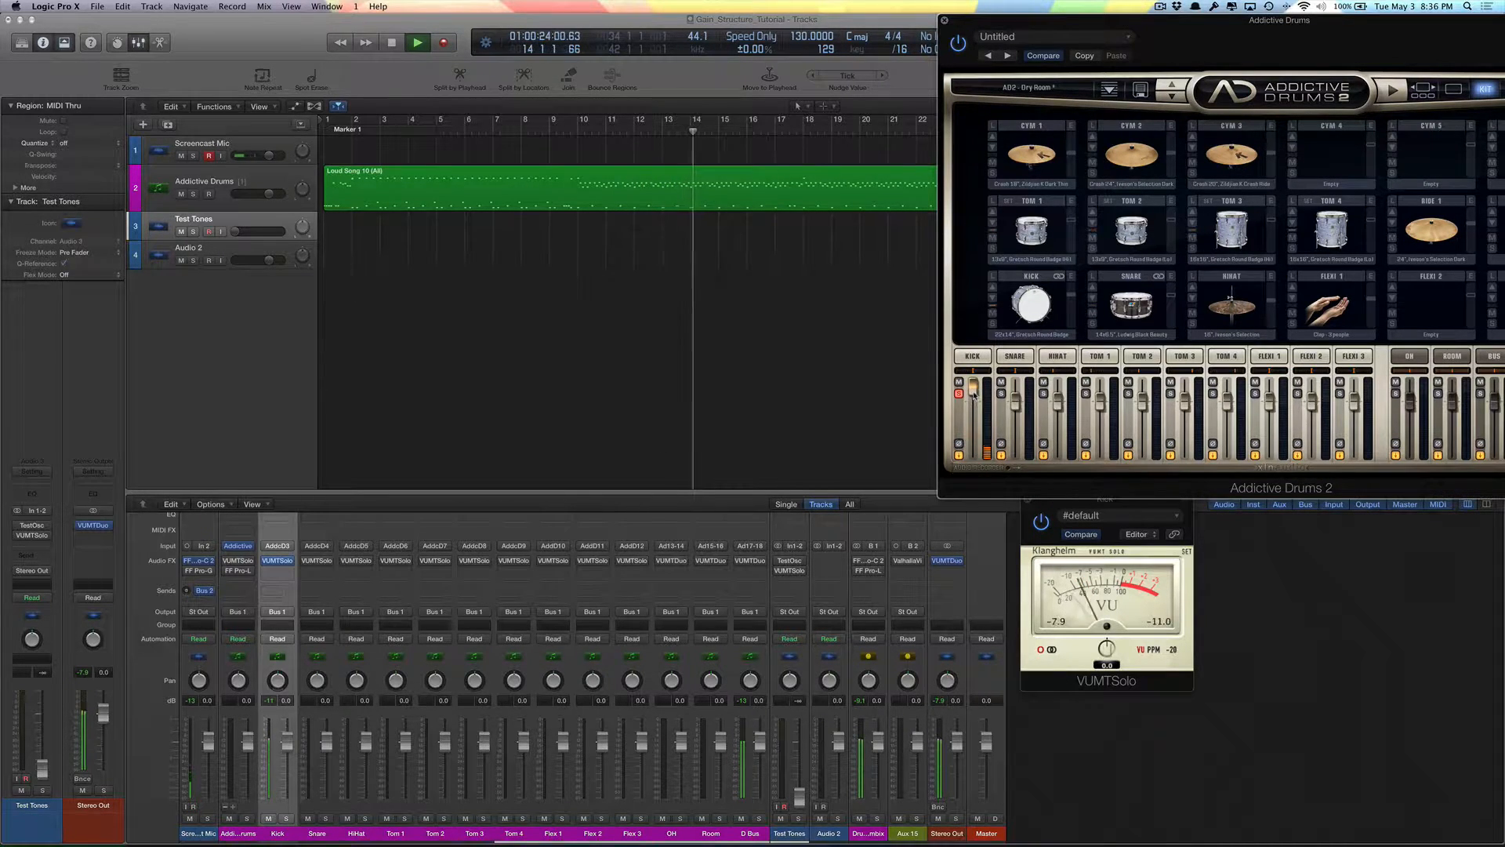
{"action": "double_click", "coordinate": [973, 394]}
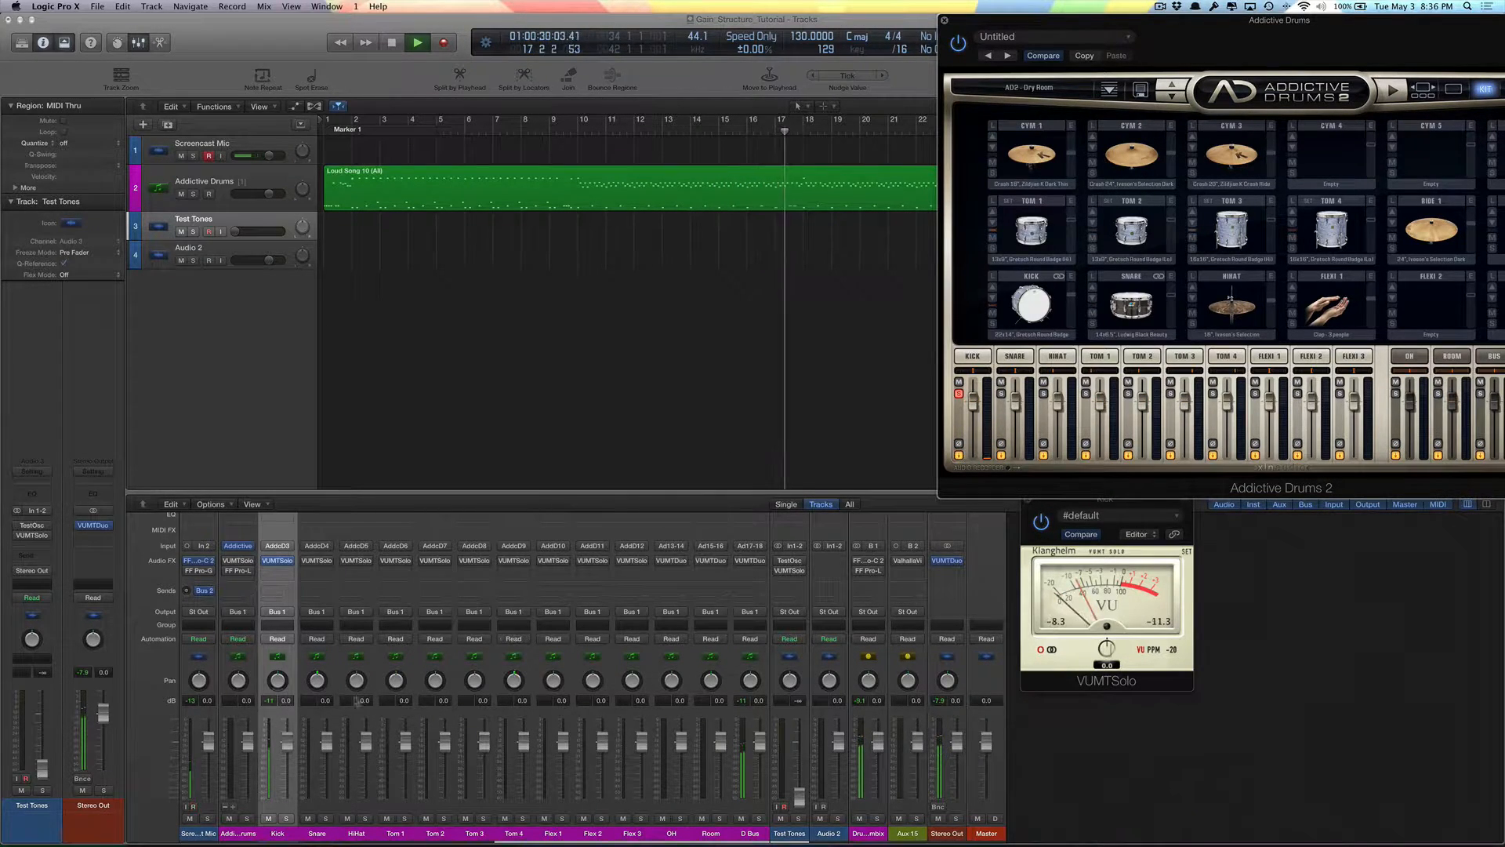
- Toggle the Kick VUMTSolo closed and open during playback, and place it beside the mixer strips below Addictive Drums 2
{"action": "mouse_move", "coordinate": [284, 747]}
{"action": "left_mouse_down"}
{"action": "mouse_move", "coordinate": [287, 800]}
{"action": "mouse_move", "coordinate": [295, 727]}
{"action": "mouse_move", "coordinate": [287, 793]}
{"action": "mouse_move", "coordinate": [287, 753]}
{"action": "left_mouse_up"}
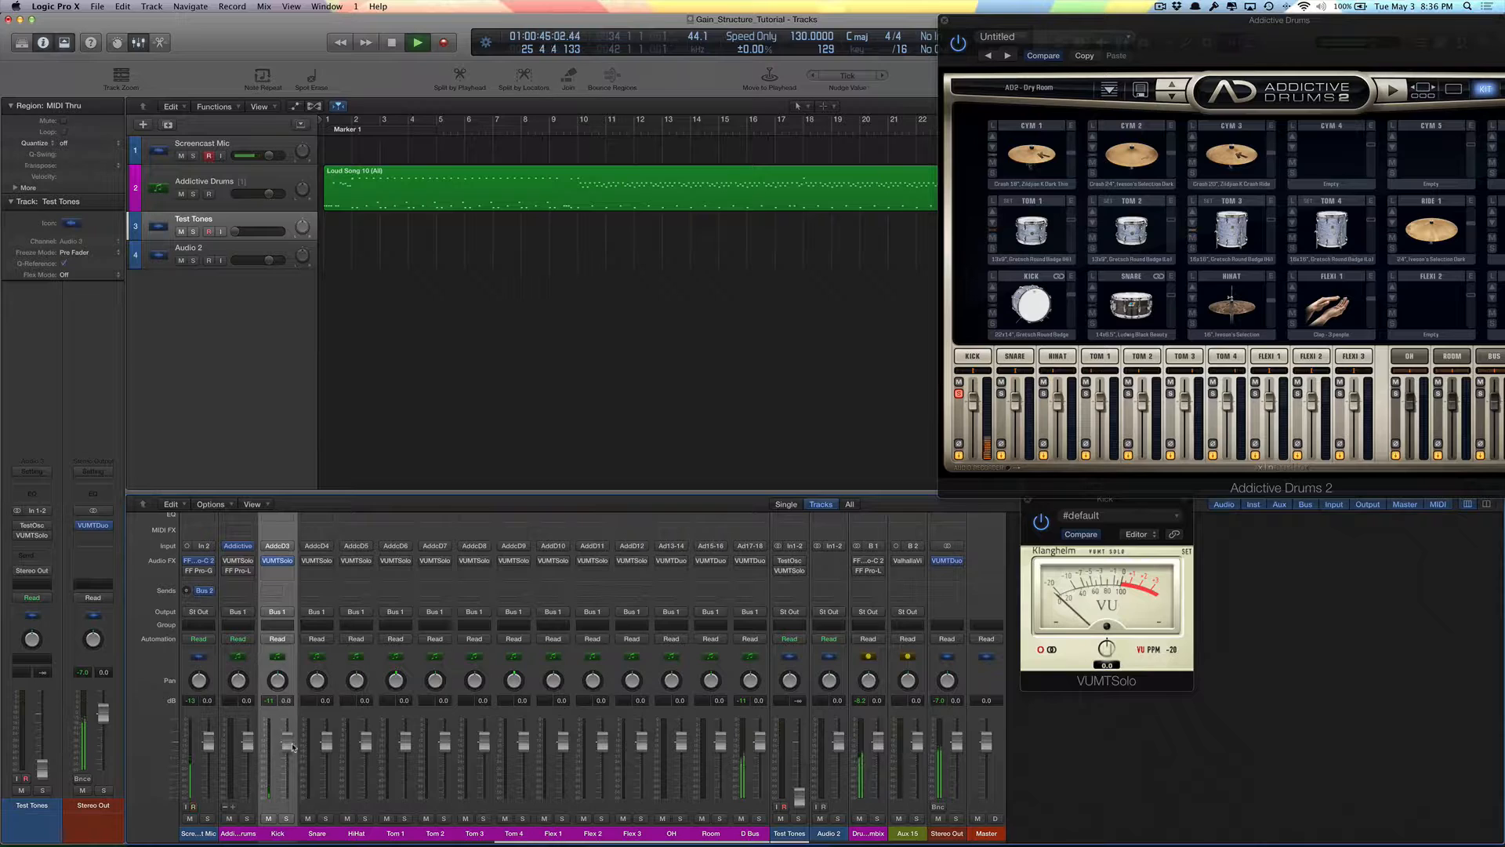
{"action": "left_click", "coordinate": [278, 561]}
{"action": "scroll", "coordinate": [278, 563], "scroll_direction": "up", "scroll_amount": 1}
{"action": "left_click", "coordinate": [279, 562]}
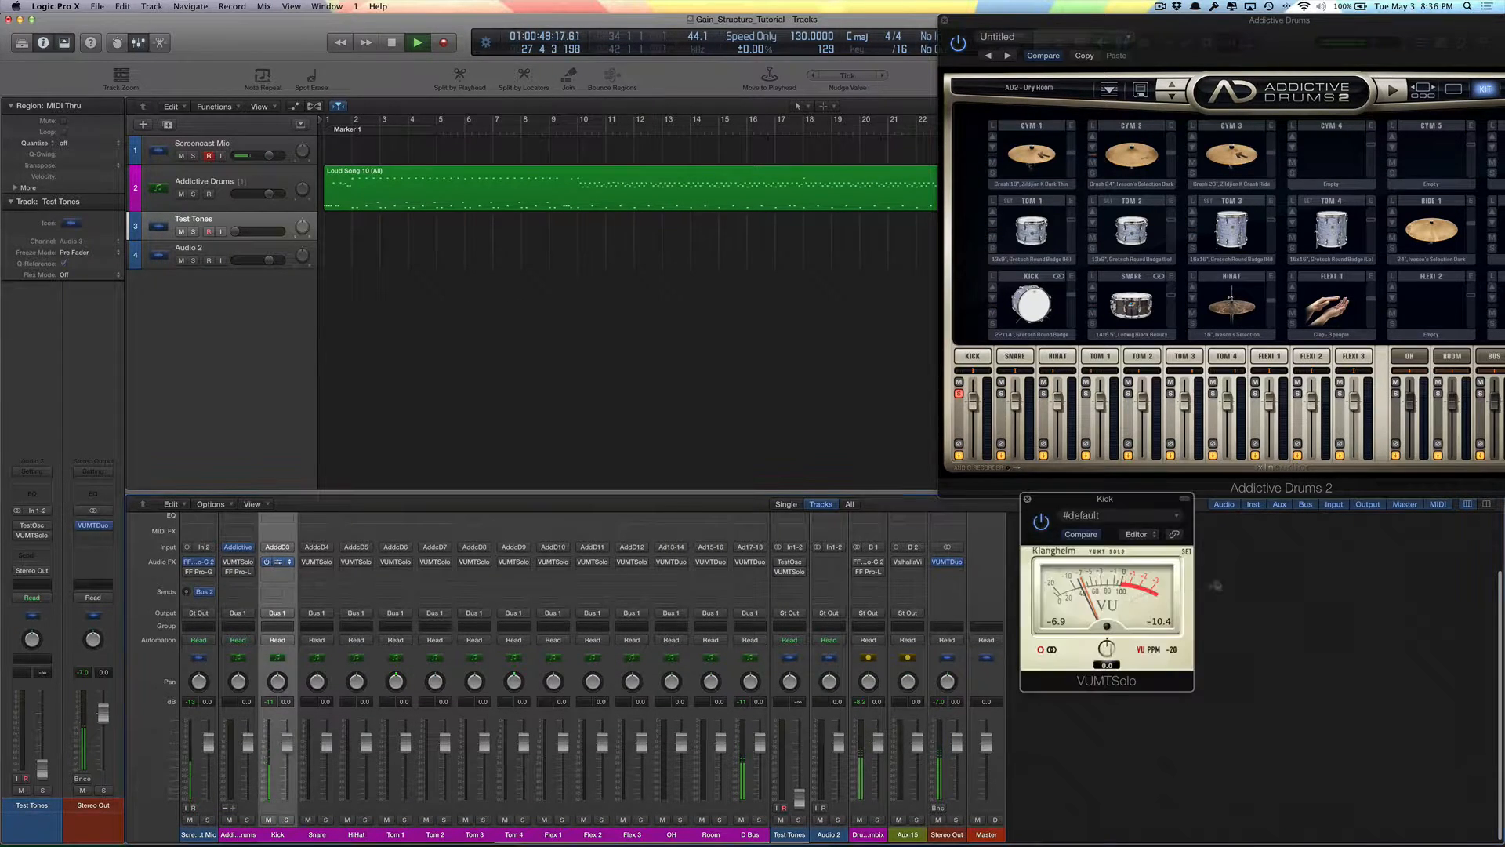
{"action": "left_click_drag", "start_coordinate": [1150, 500], "coordinate": [505, 256]}
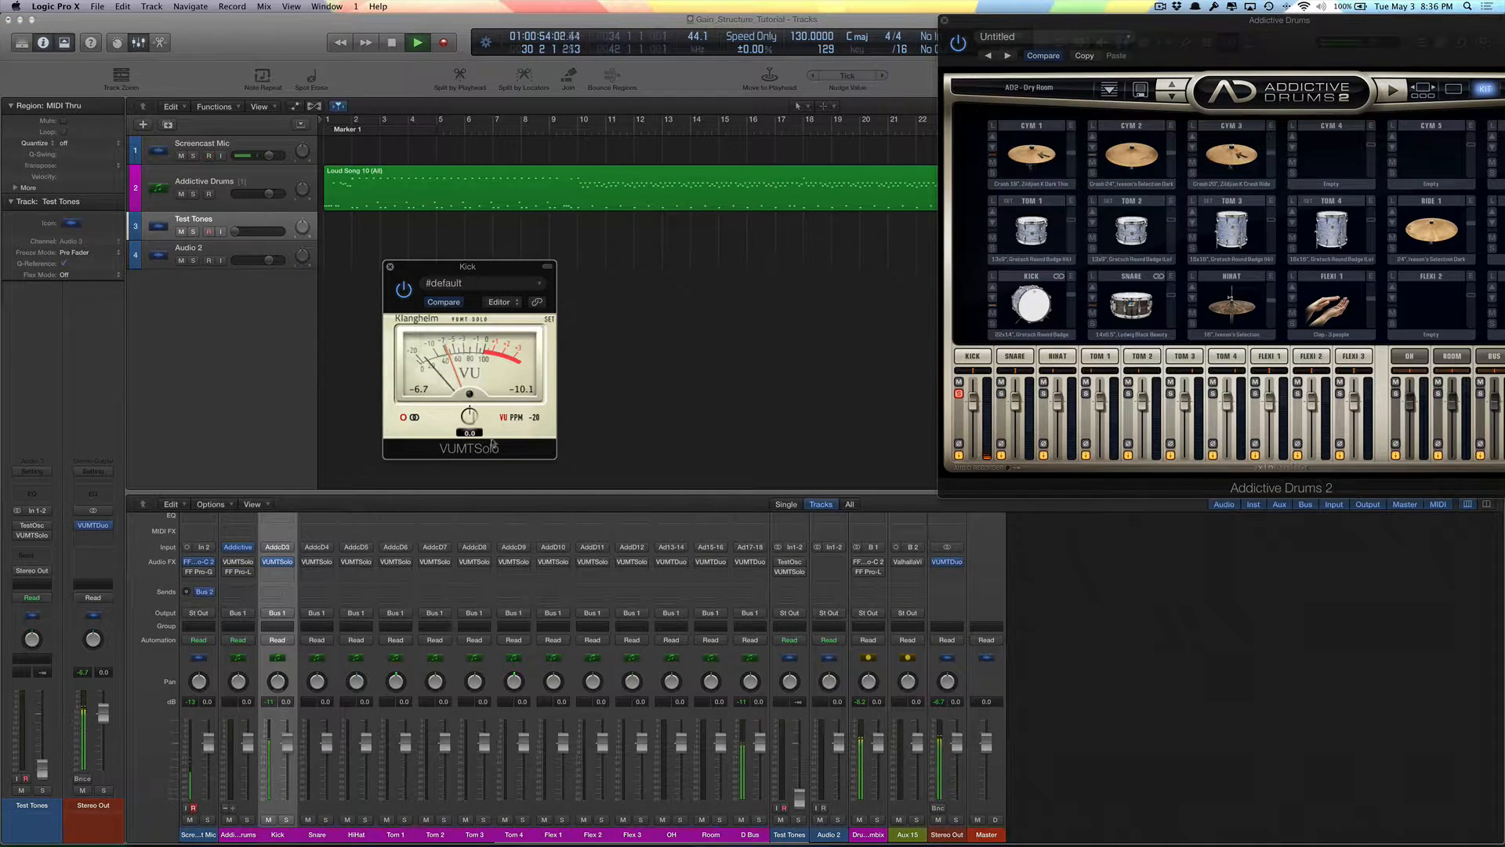
{"action": "left_click_drag", "start_coordinate": [484, 269], "coordinate": [527, 327]}
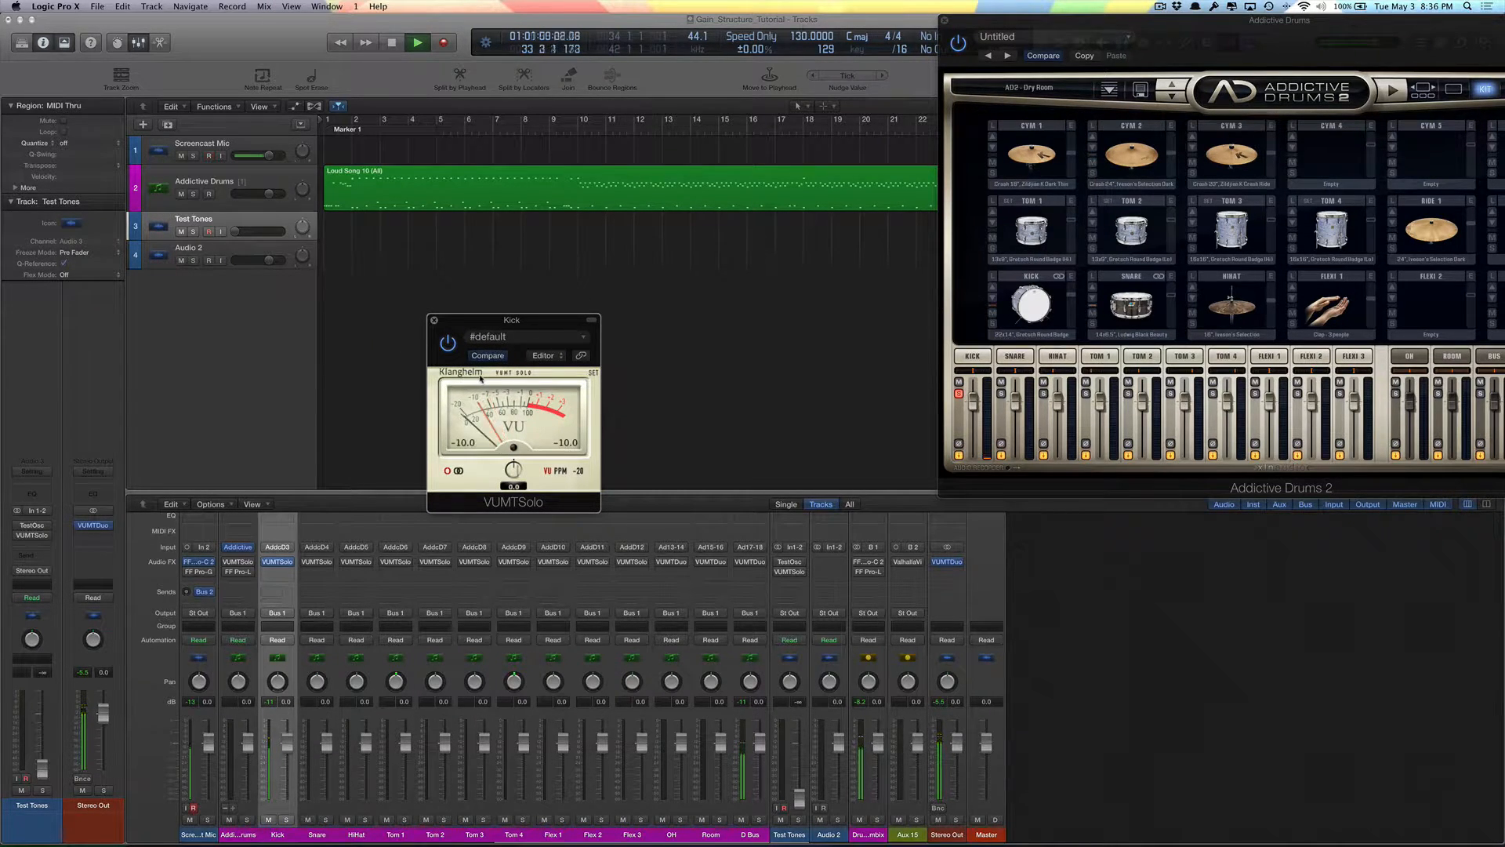
{"action": "left_click_drag", "start_coordinate": [529, 330], "coordinate": [1127, 535]}
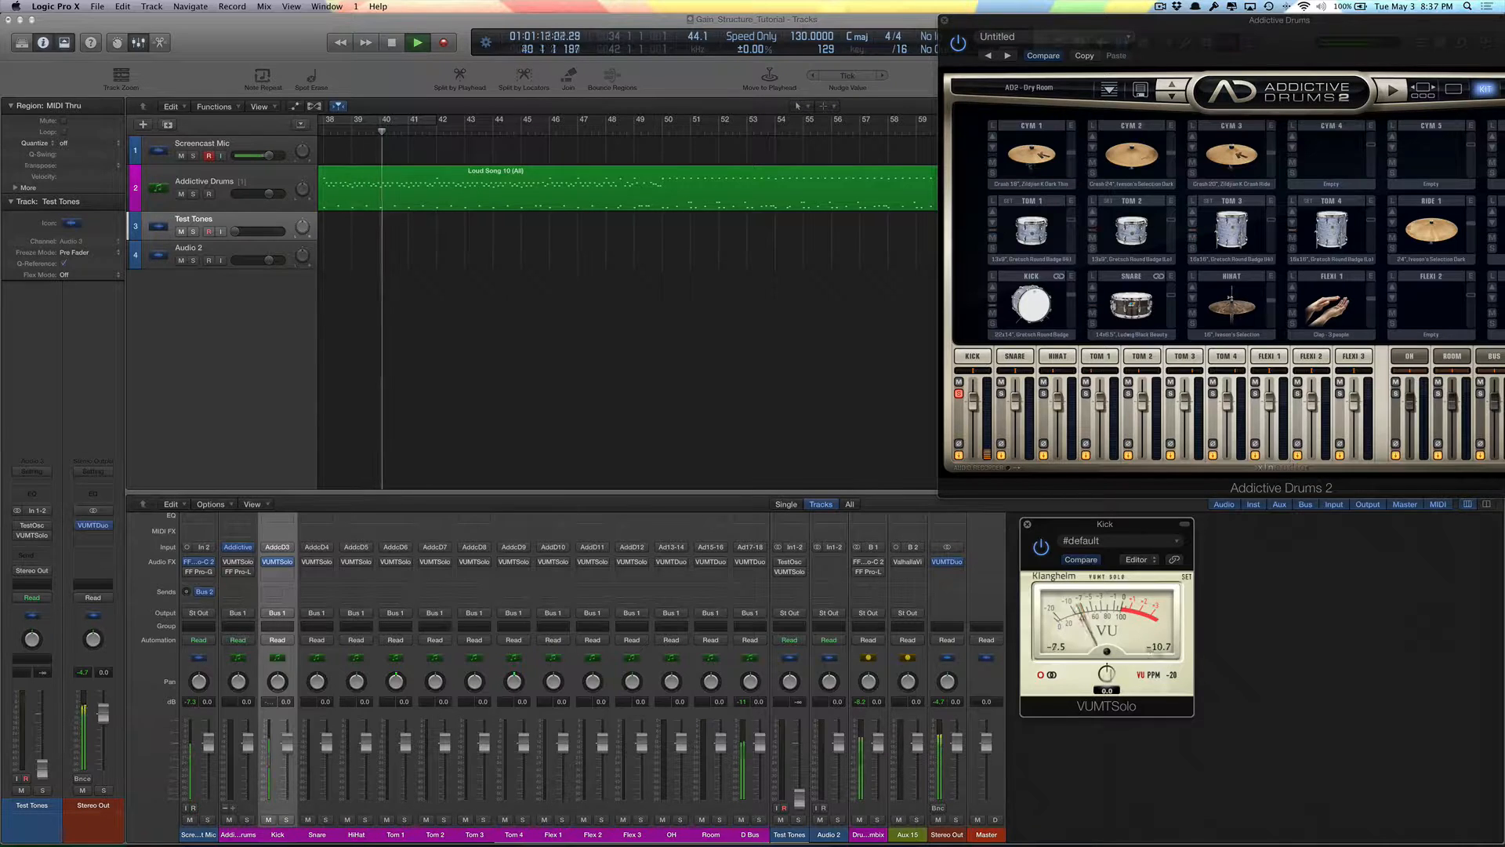
{"action": "left_click", "coordinate": [277, 562]}
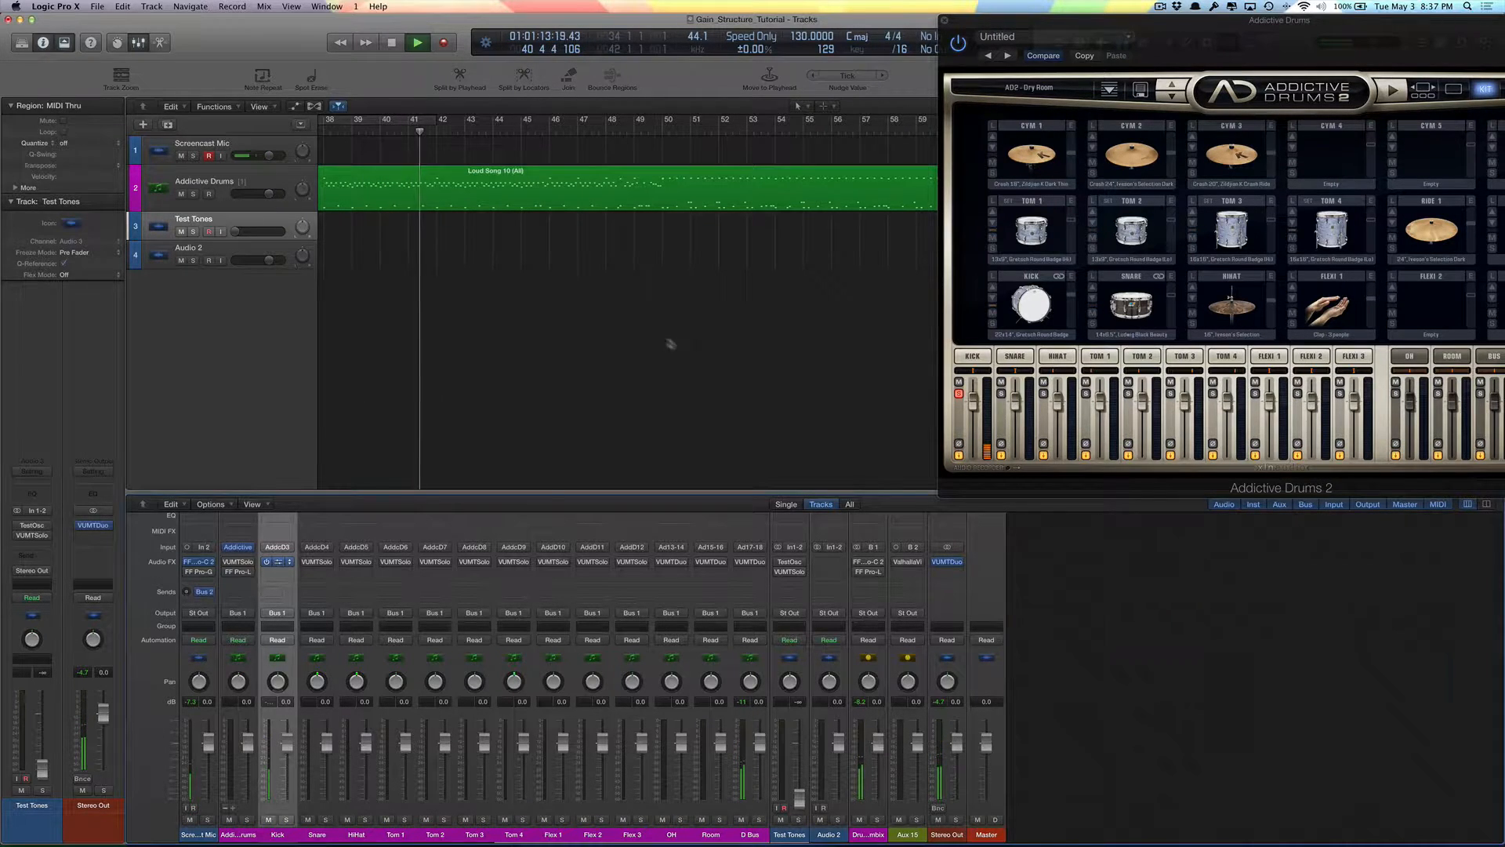
{"action": "left_click", "coordinate": [276, 562]}
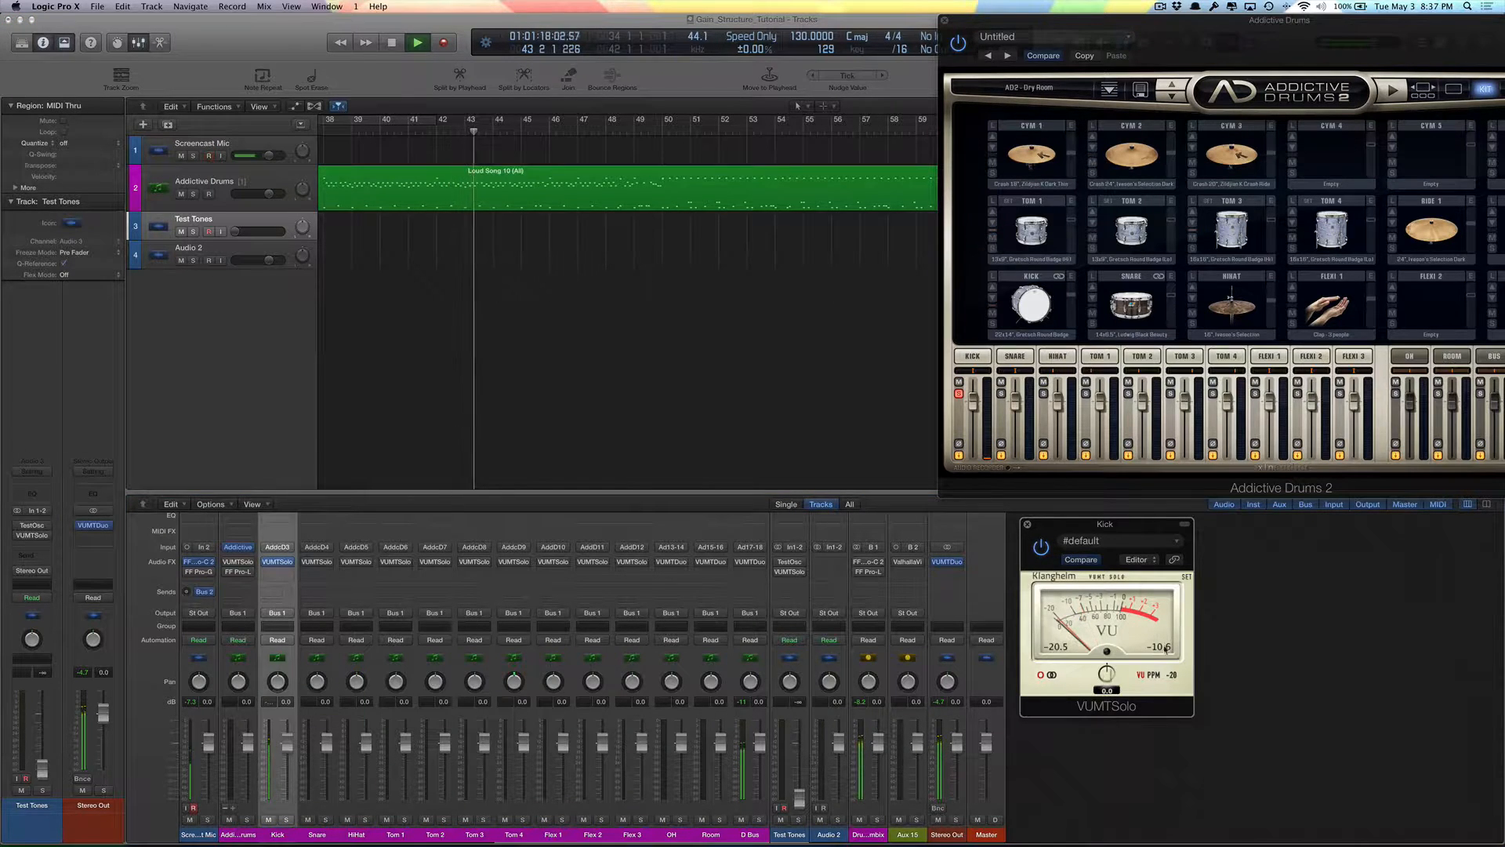
- Set the Kick VUMTSolo trim to -10.0, clear the channel's peak reading, and return the stopped playhead to the project start
{"action": "mouse_move", "coordinate": [1110, 678]}
{"action": "left_mouse_down"}
{"action": "mouse_move", "coordinate": [1115, 711]}
{"action": "mouse_move", "coordinate": [1109, 689]}
{"action": "left_mouse_up"}
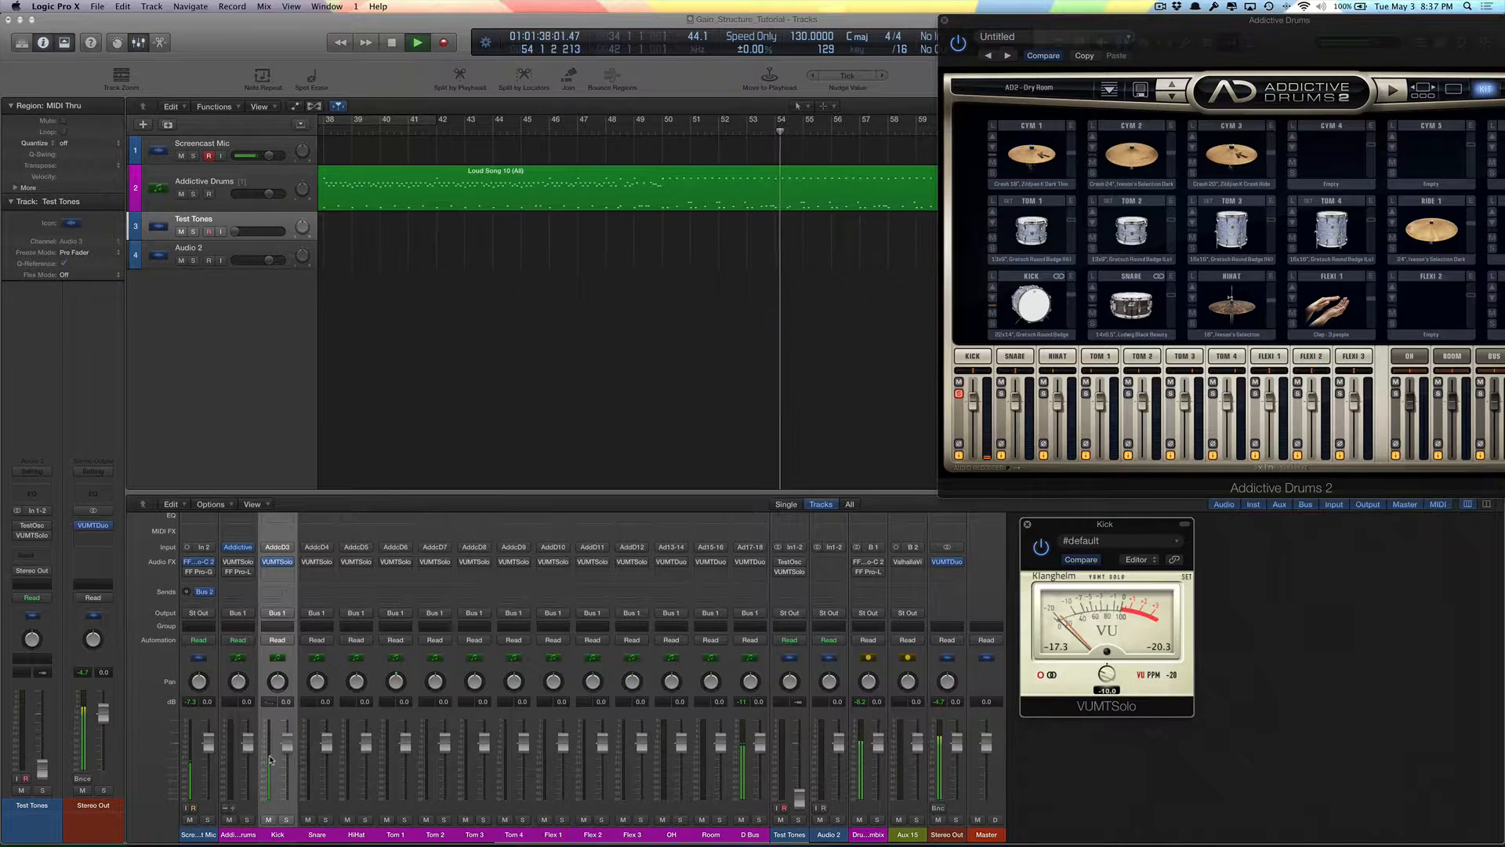
{"action": "left_click", "coordinate": [270, 702]}
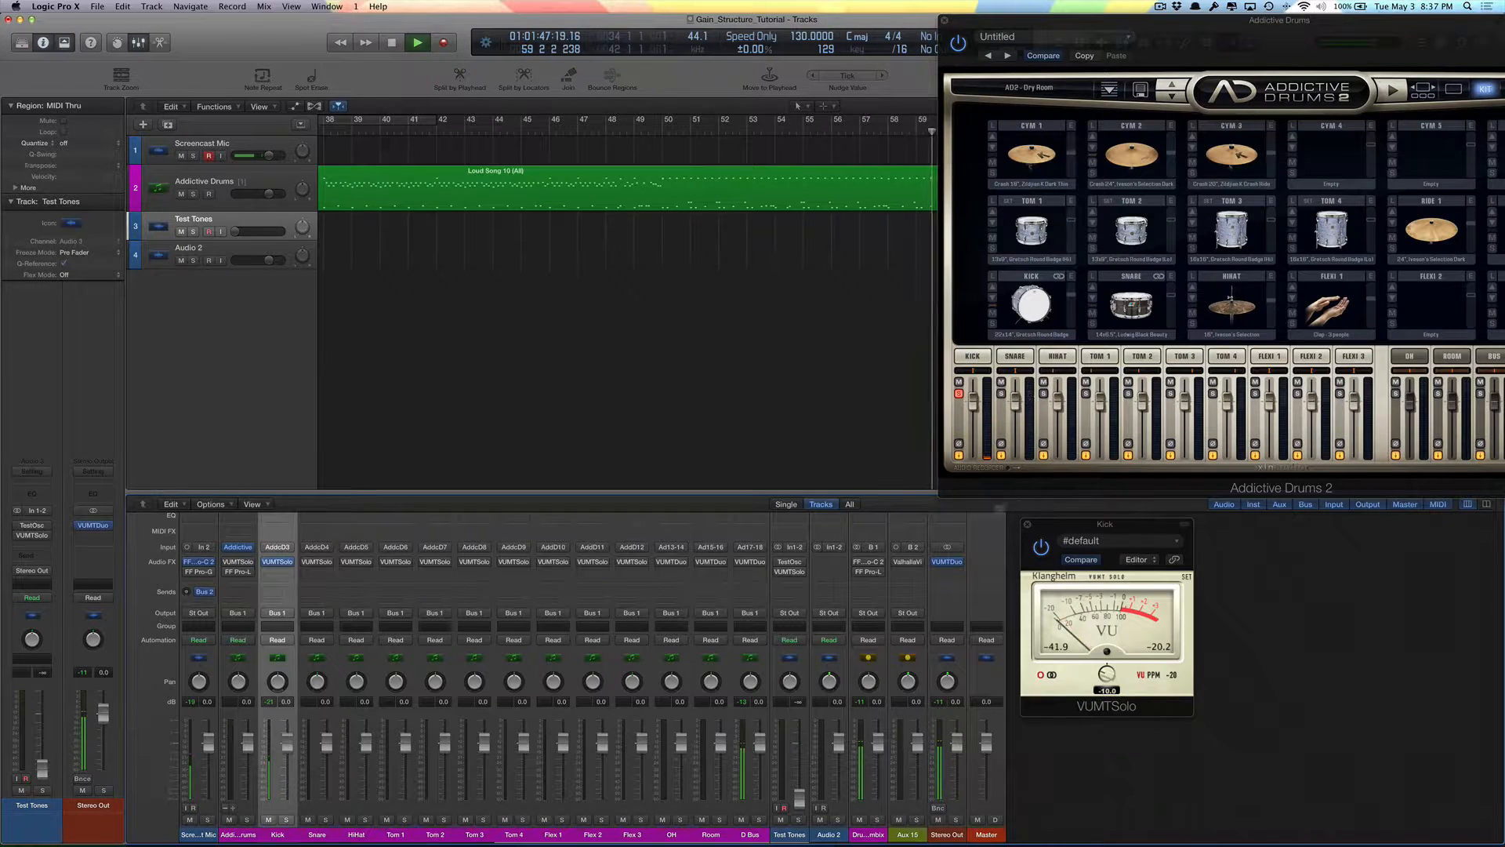
{"action": "key", "text": "space"}
{"action": "key", "text": "Return"}
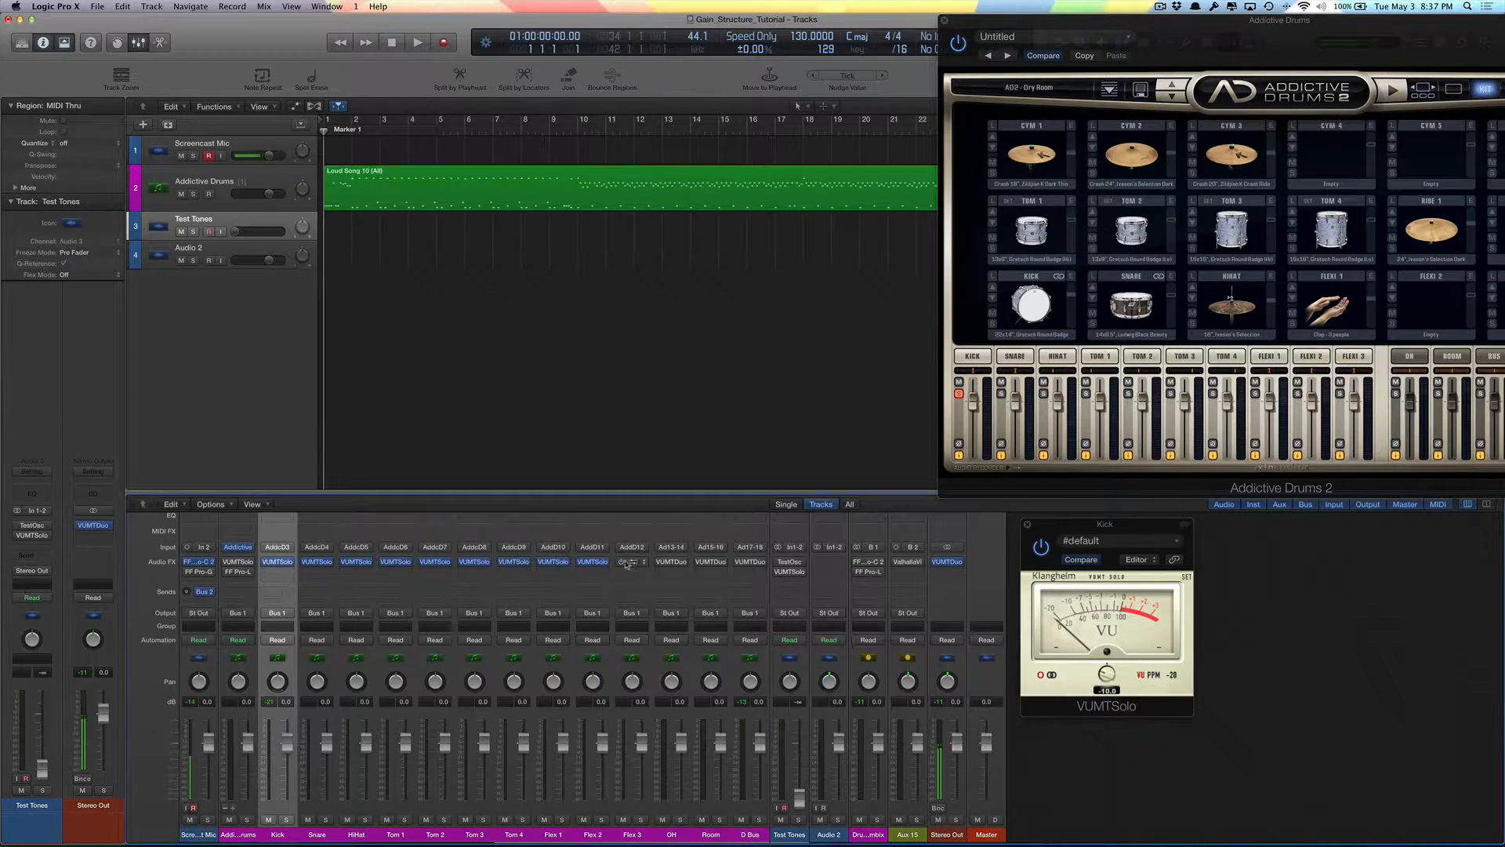
- Activate the VUMT meters on the remaining drum channels, including OH and Room, and unsolo the kick in Addictive Drums 2
{"action": "left_click", "coordinate": [661, 562]}
{"action": "left_click", "coordinate": [700, 562]}
{"action": "left_click", "coordinate": [959, 394]}
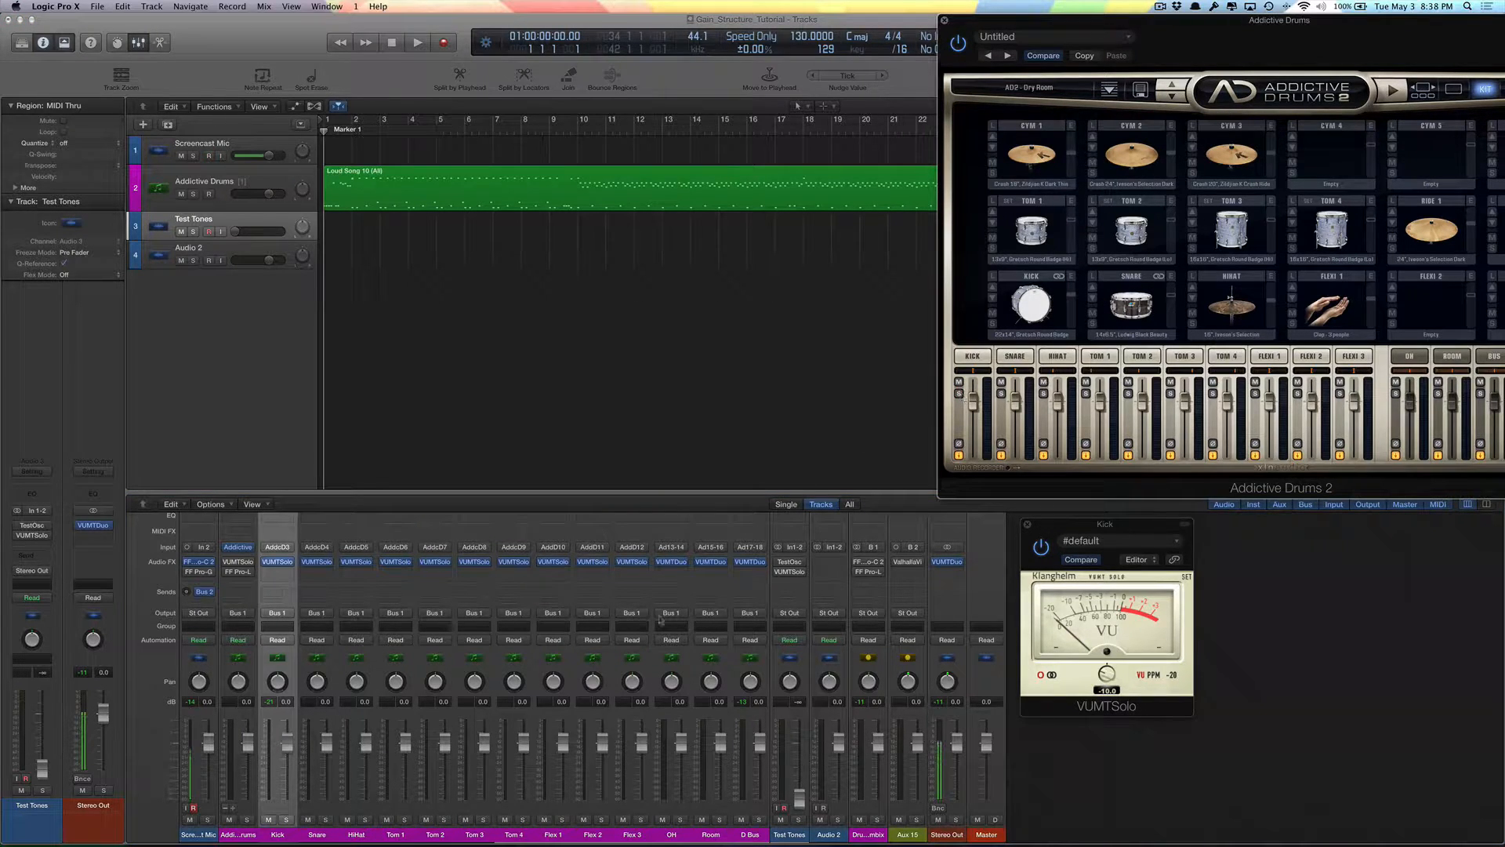
- Raise the Snare VUMTSolo trim slightly while auditioning the snare in Addictive Drums 2, and close the meter
{"action": "left_click", "coordinate": [316, 562]}
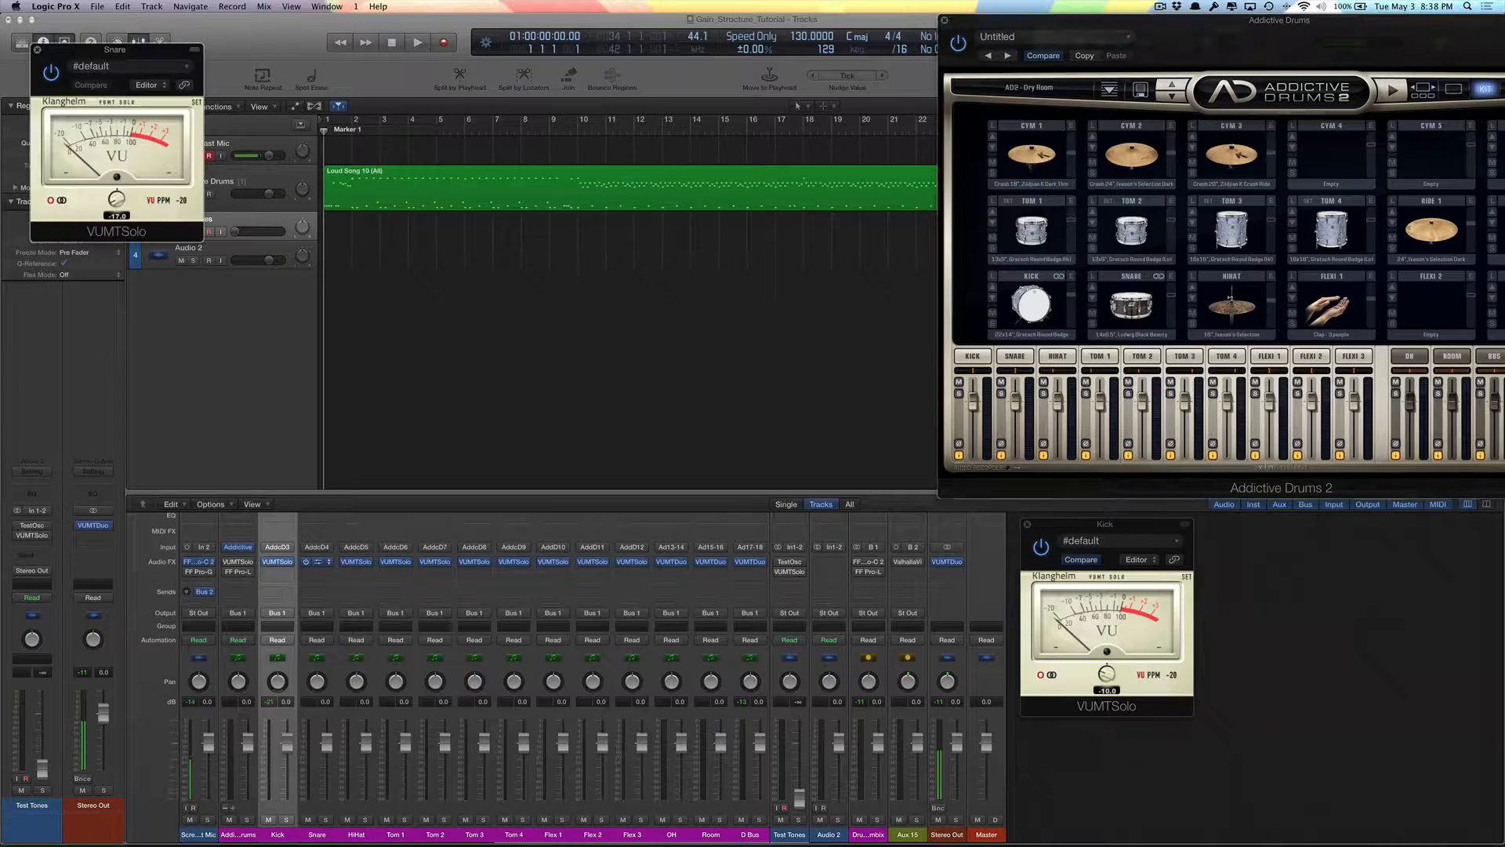
{"action": "left_click", "coordinate": [1113, 288]}
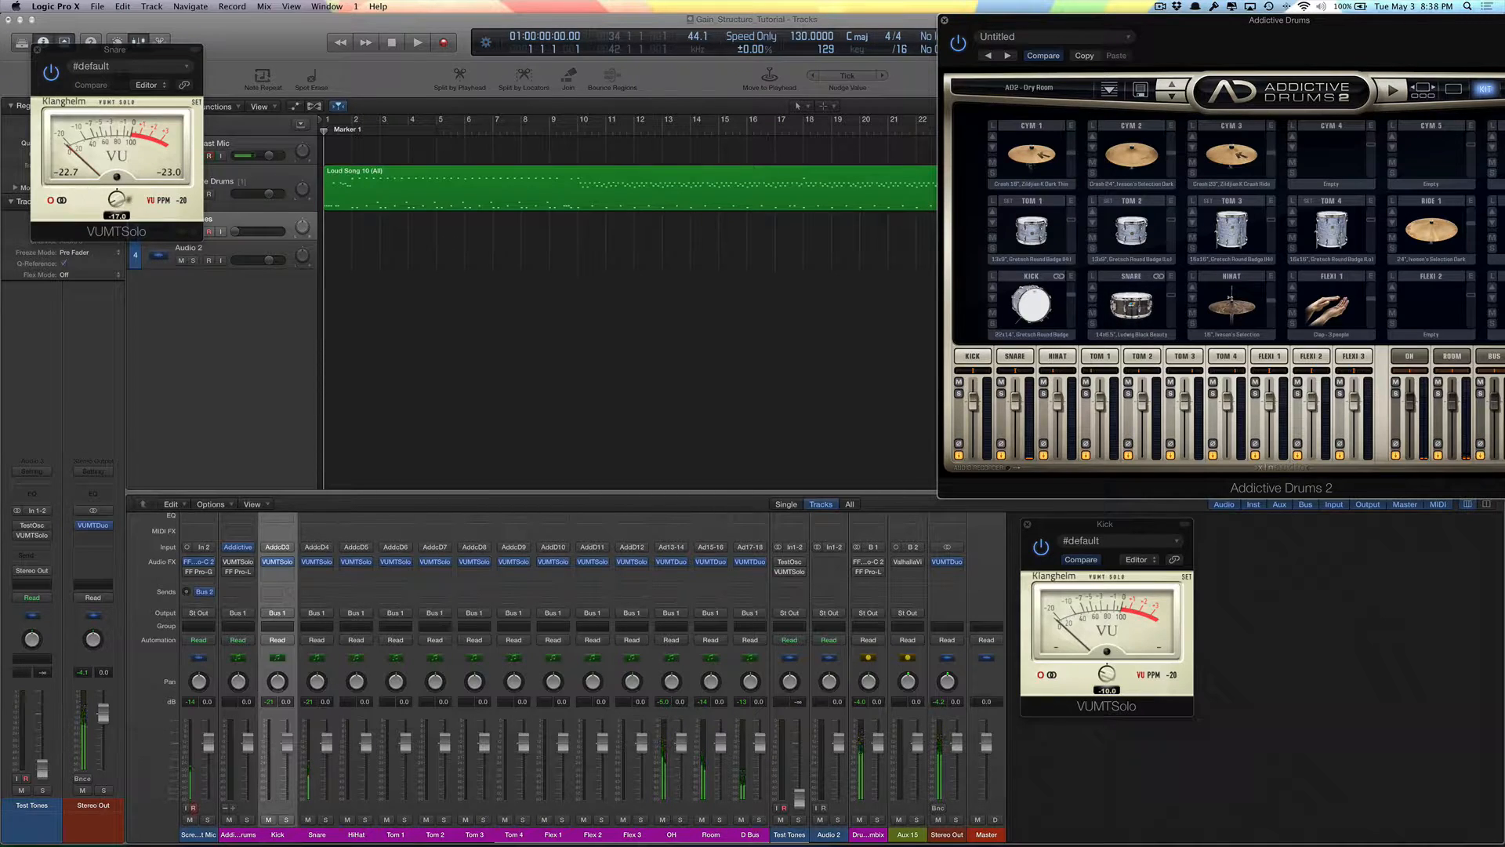
{"action": "left_click", "coordinate": [115, 201]}
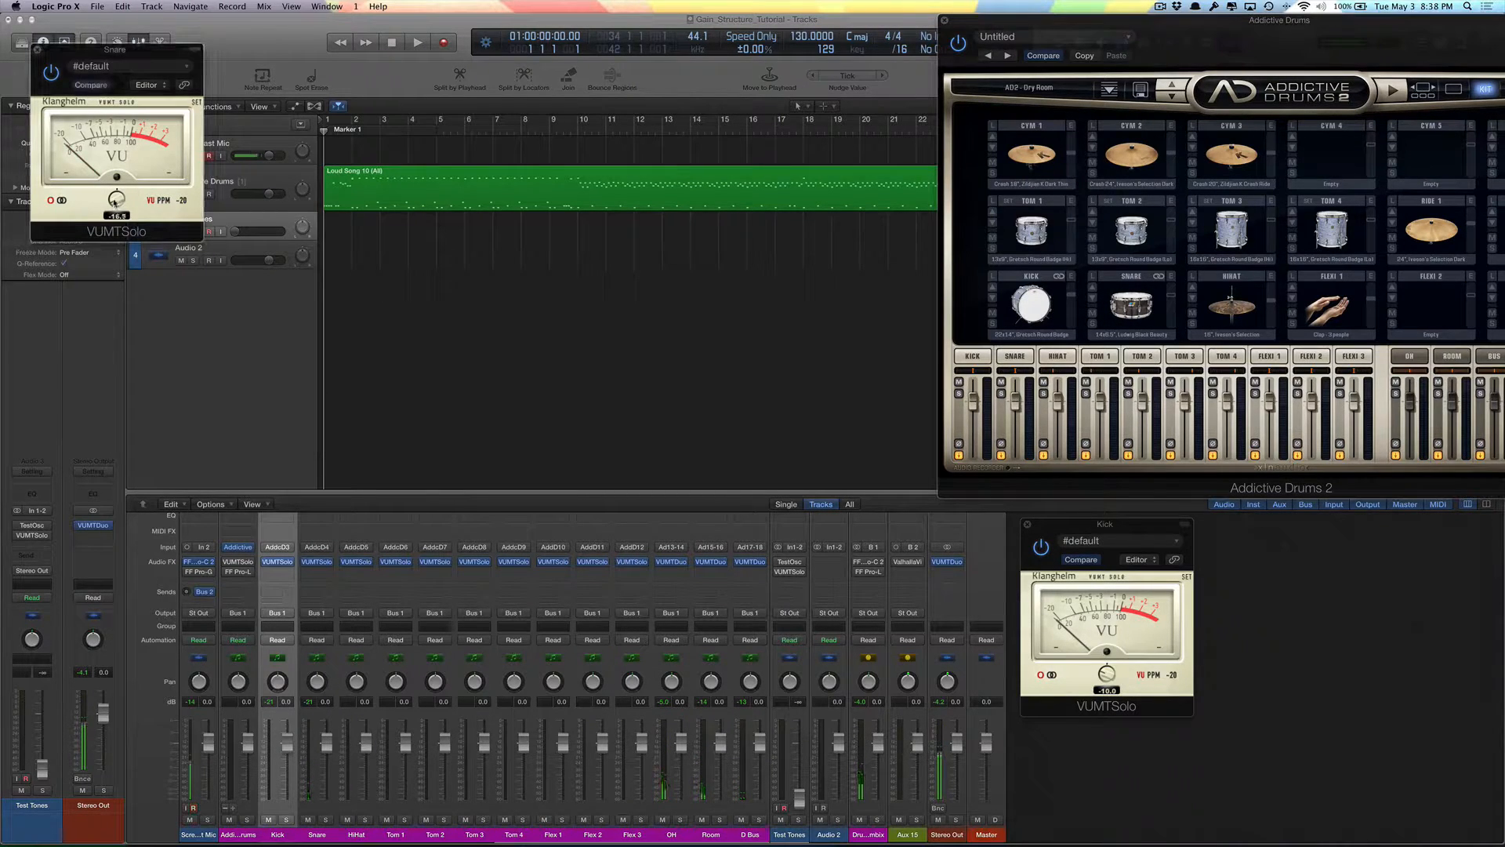
{"action": "left_click", "coordinate": [1132, 288]}
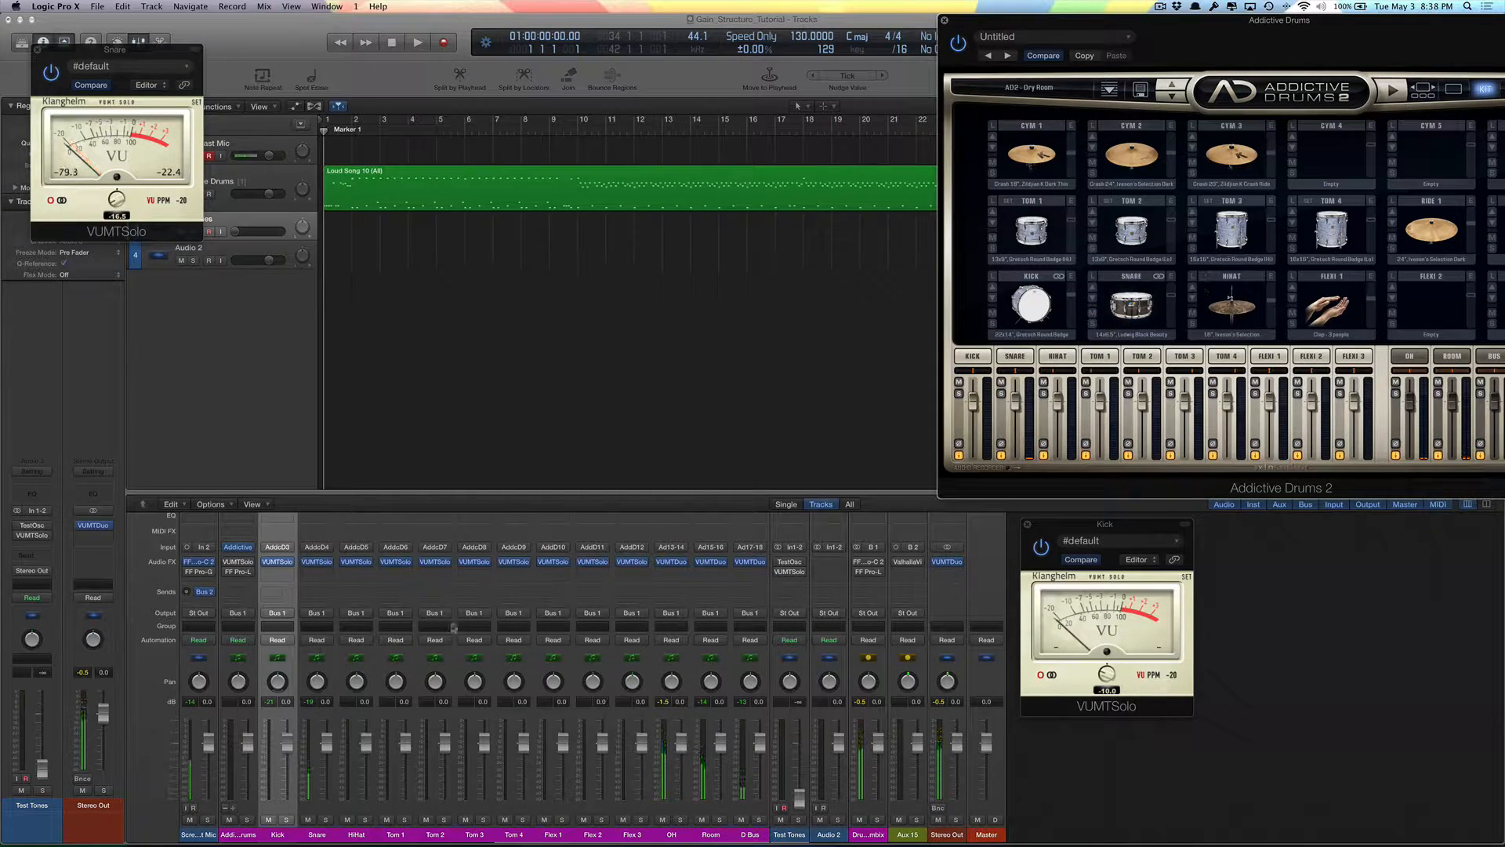
{"action": "left_click", "coordinate": [318, 562]}
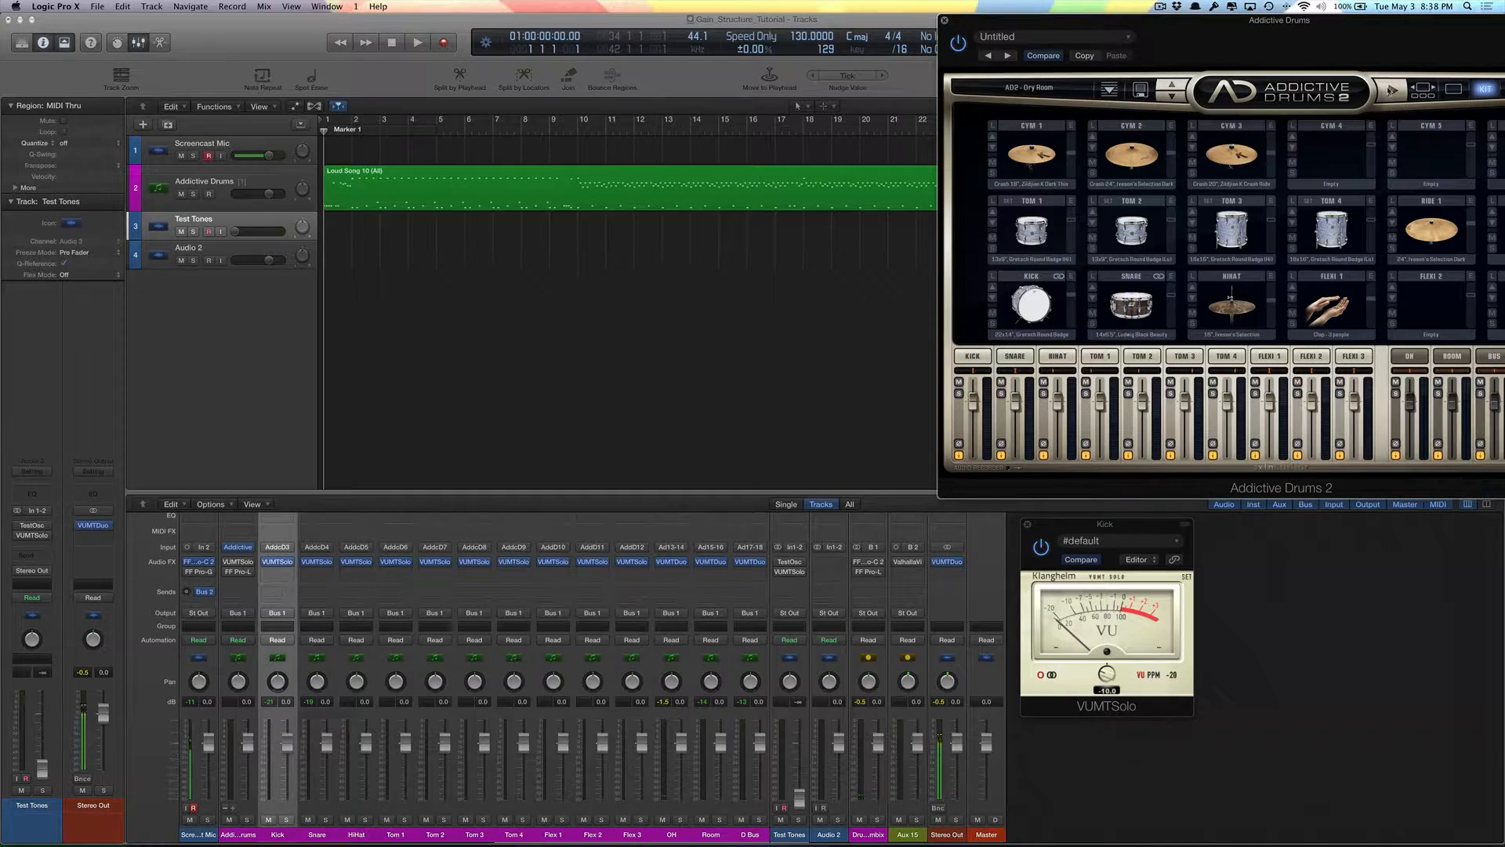
- Play the Addictive Drums 2 preview beat and lower the OH channel's VUMTDuo trim to about -20 dB
{"action": "left_click", "coordinate": [1389, 90]}
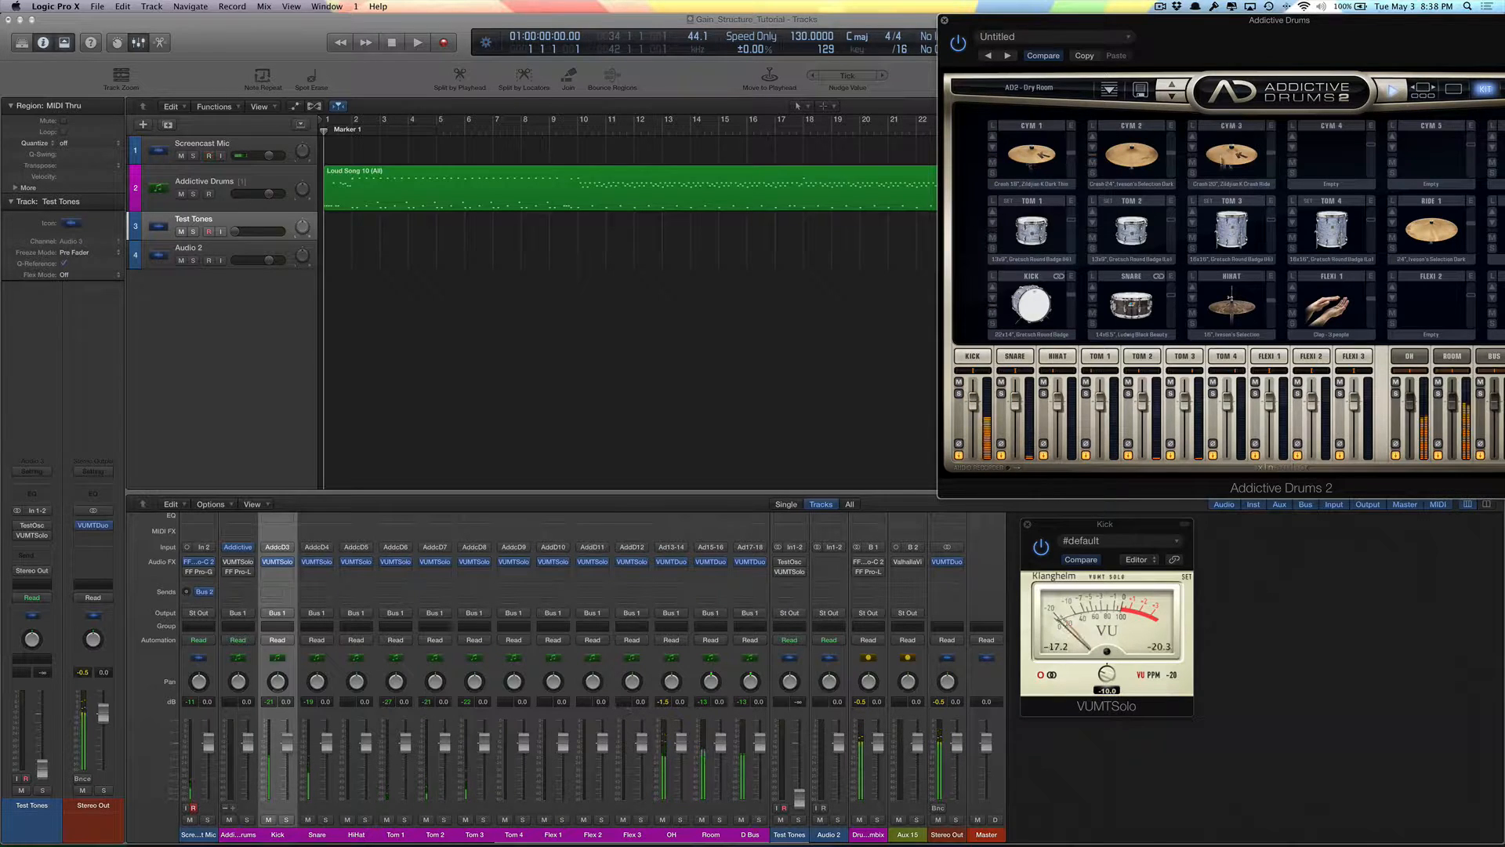
{"action": "left_click", "coordinate": [1392, 91]}
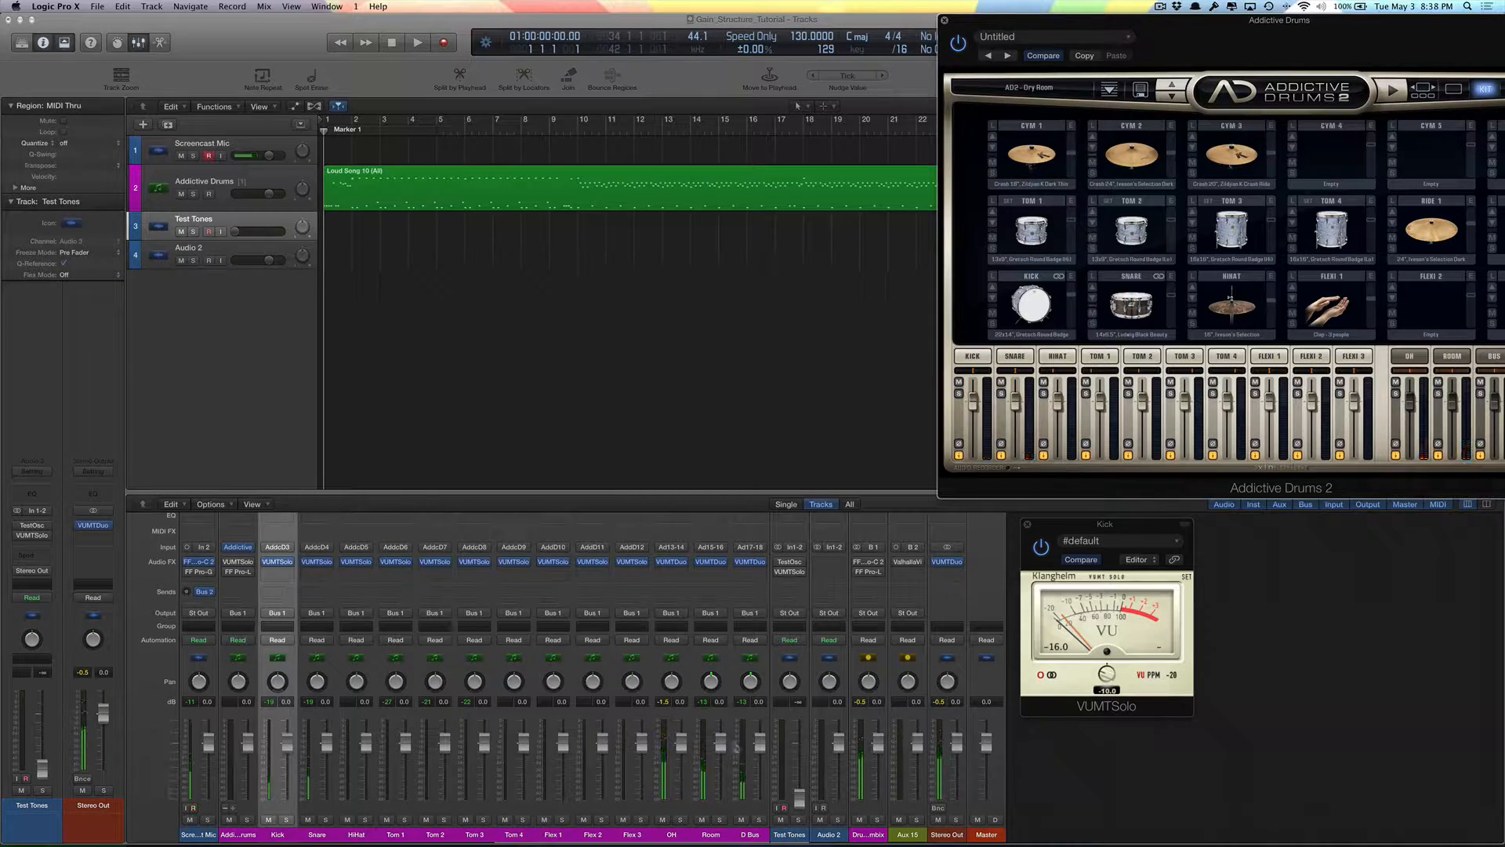
{"action": "left_click", "coordinate": [672, 561]}
{"action": "left_click", "coordinate": [1392, 94]}
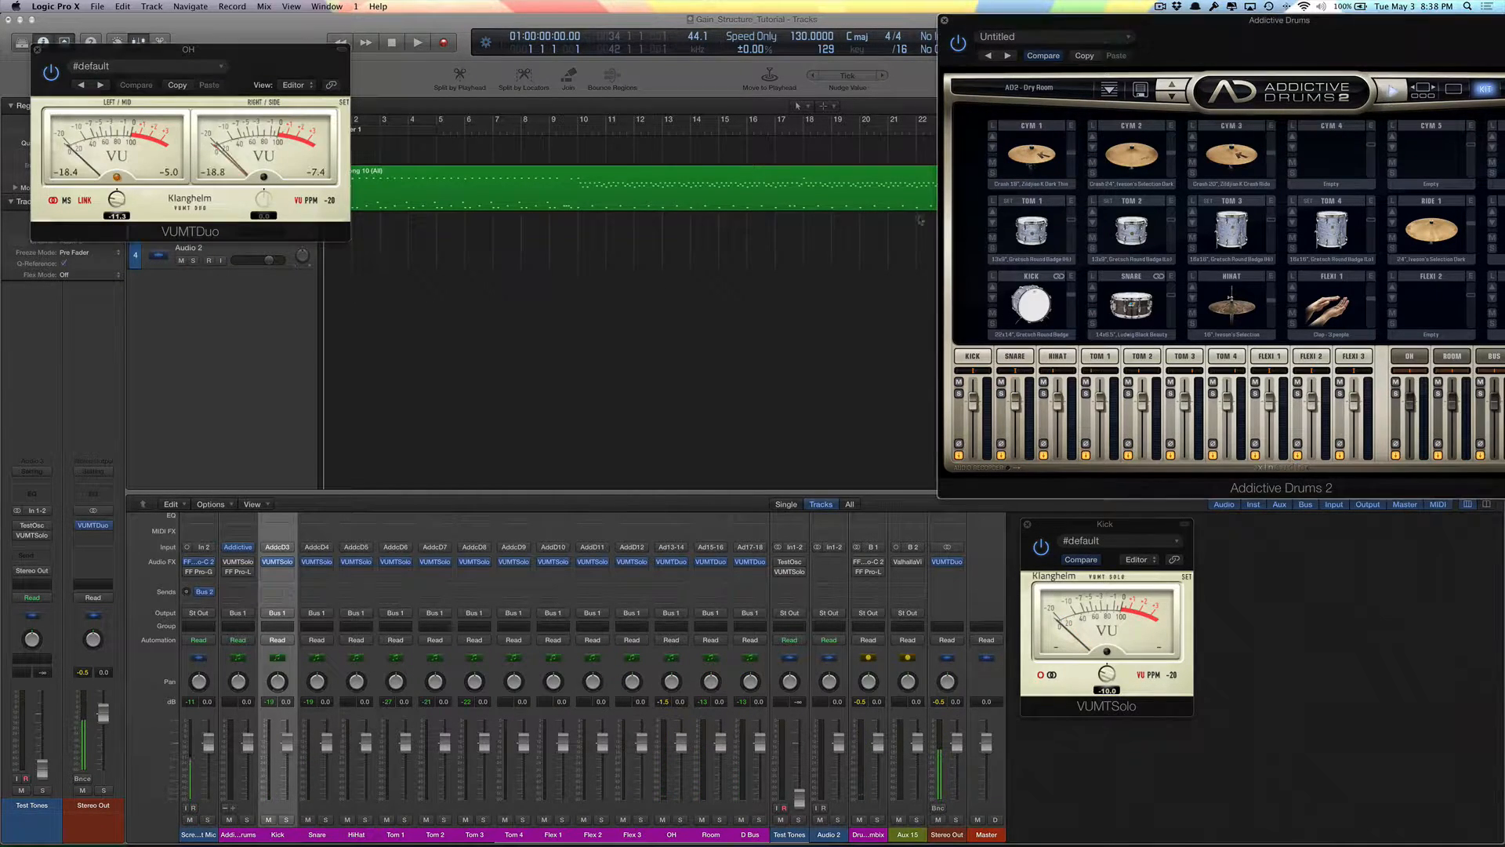
{"action": "left_click_drag", "start_coordinate": [112, 202], "coordinate": [117, 210]}
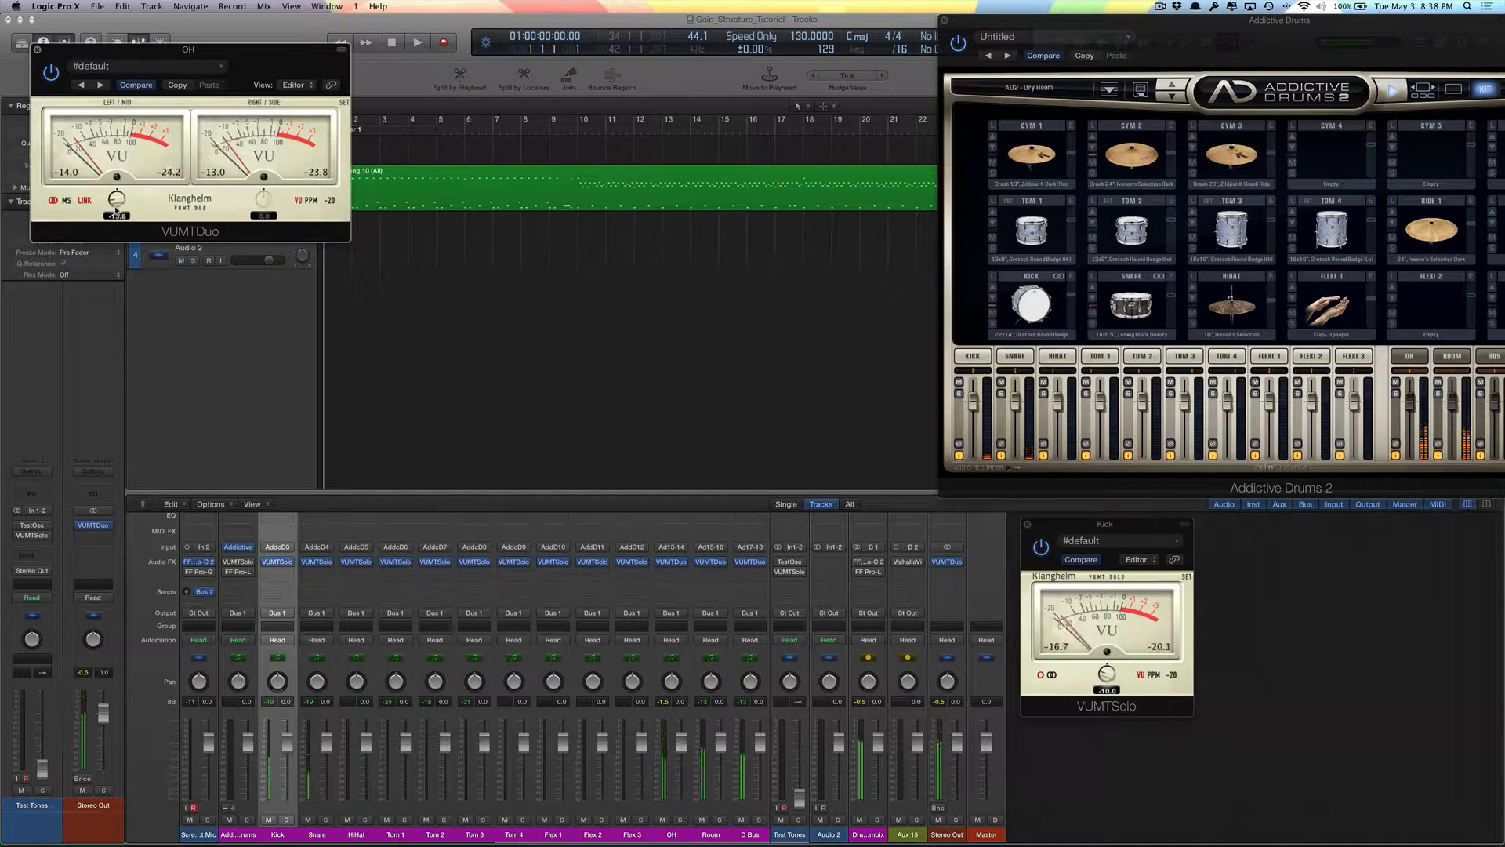
{"action": "left_click_drag", "start_coordinate": [116, 210], "coordinate": [124, 235]}
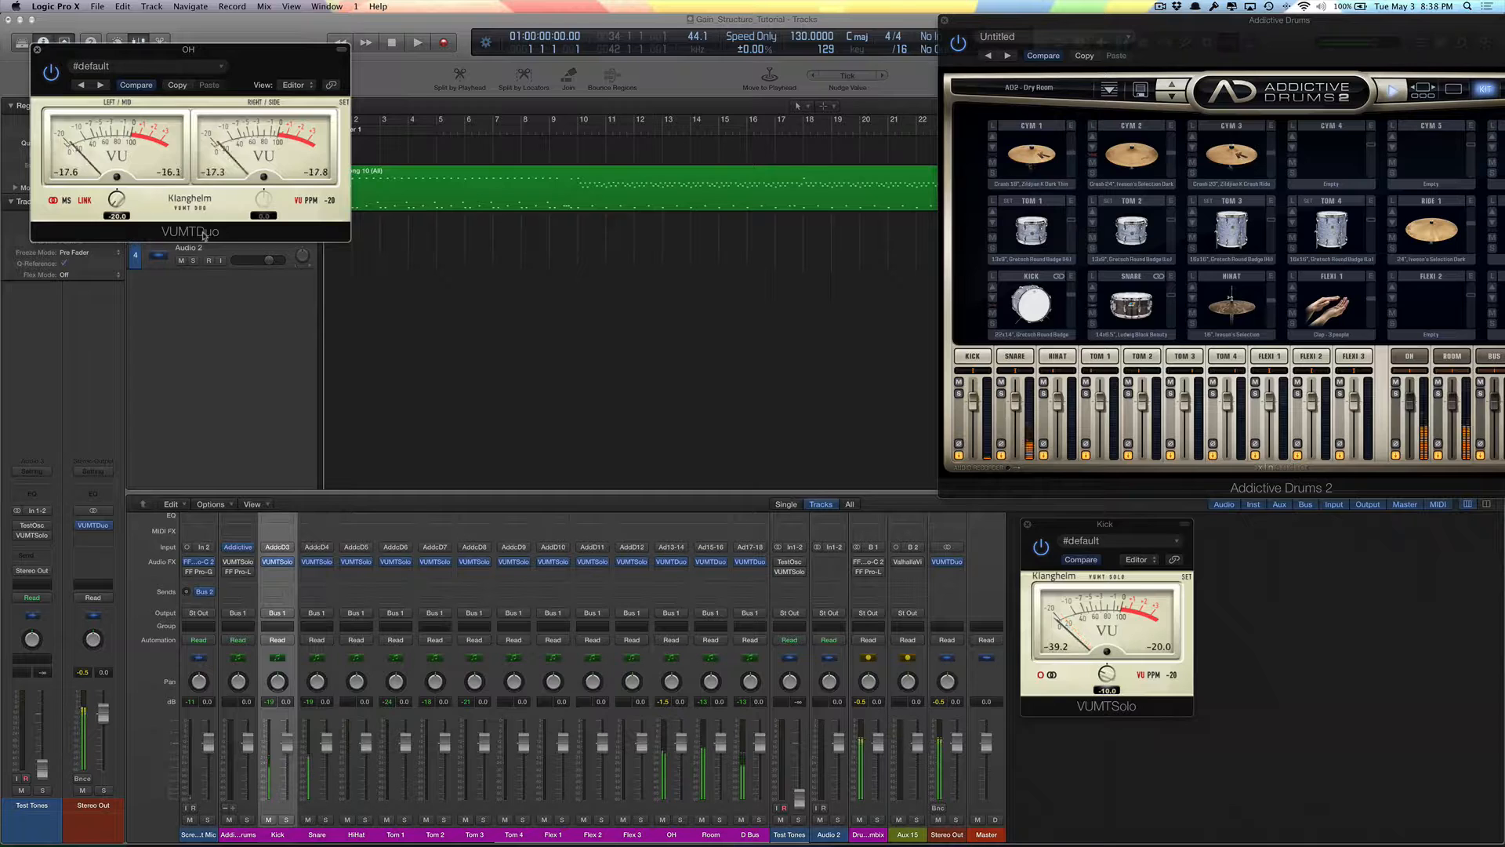
- Check the OH VUMTDuo meter against brief song playback and repeated snare hits auditioned in Addictive Drums 2
{"action": "key", "text": "space"}
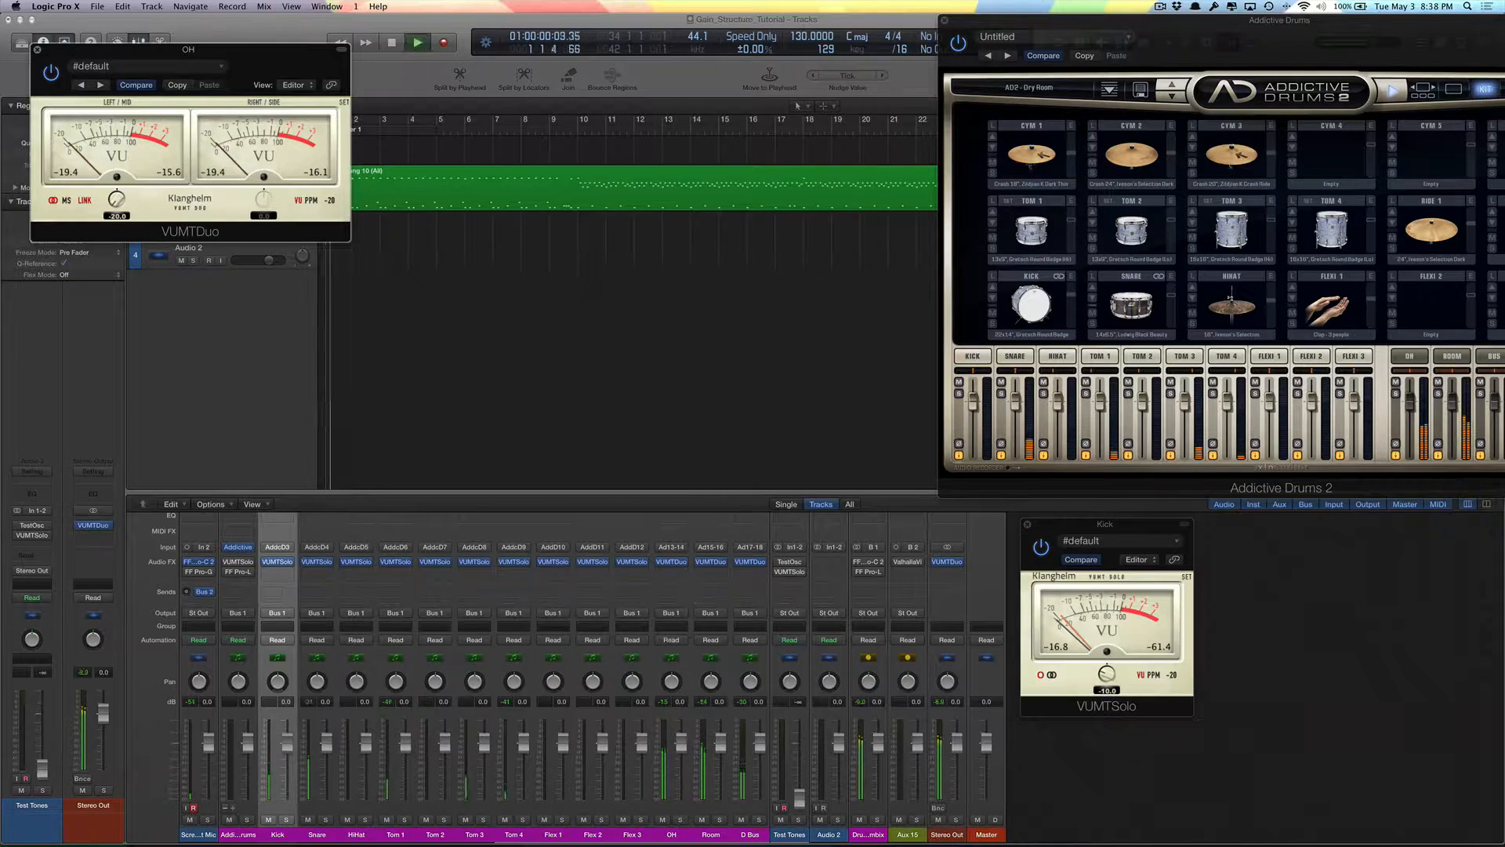
{"action": "key", "text": "space"}
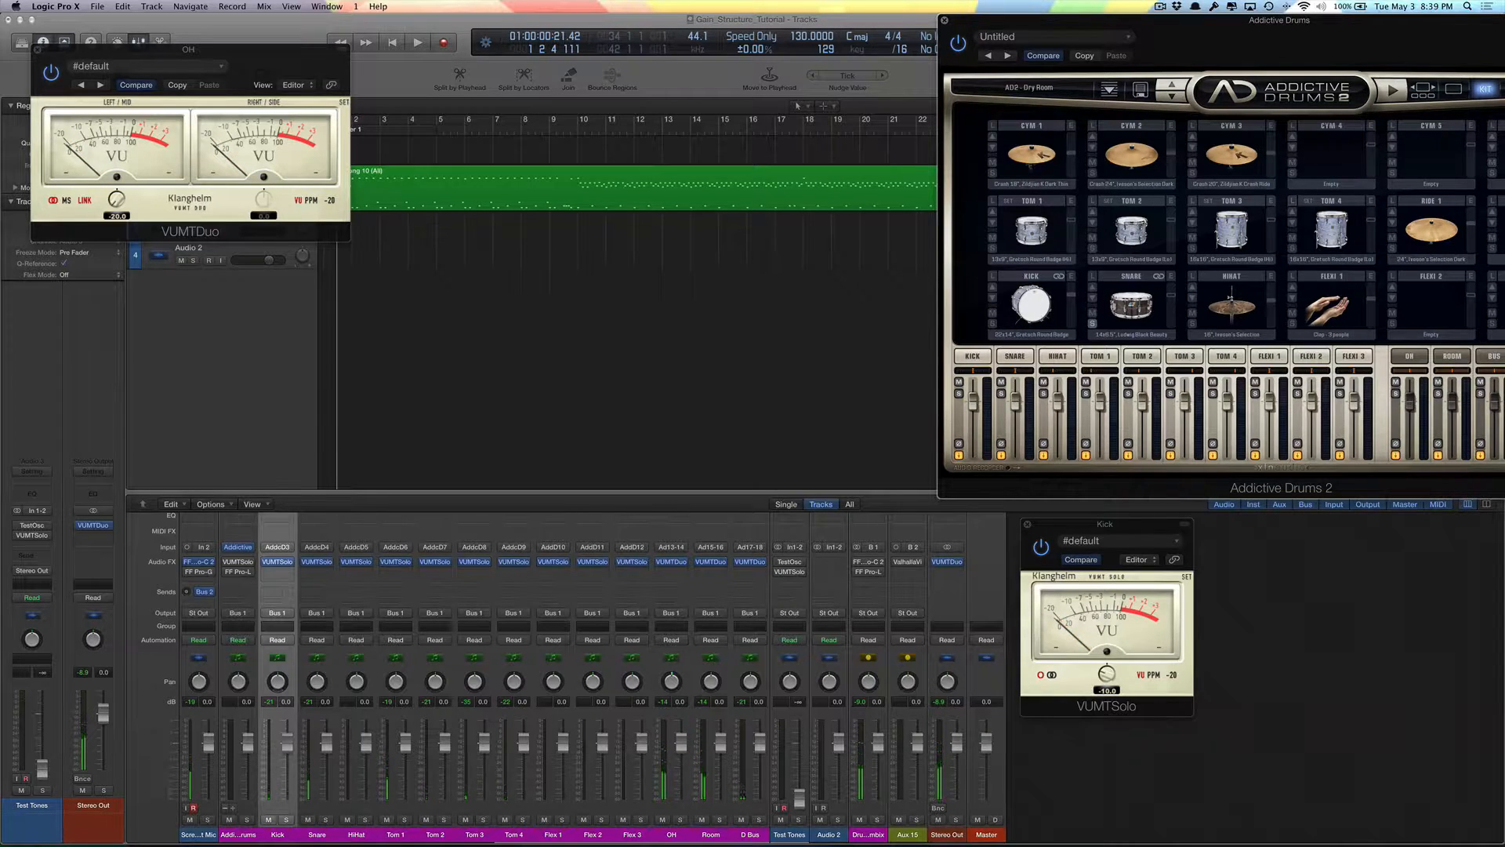
{"action": "left_click", "coordinate": [1123, 296]}
{"action": "left_click", "coordinate": [1122, 296]}
{"action": "left_click", "coordinate": [1122, 295]}
{"action": "left_click", "coordinate": [1123, 296]}
{"action": "left_click", "coordinate": [1123, 296]}
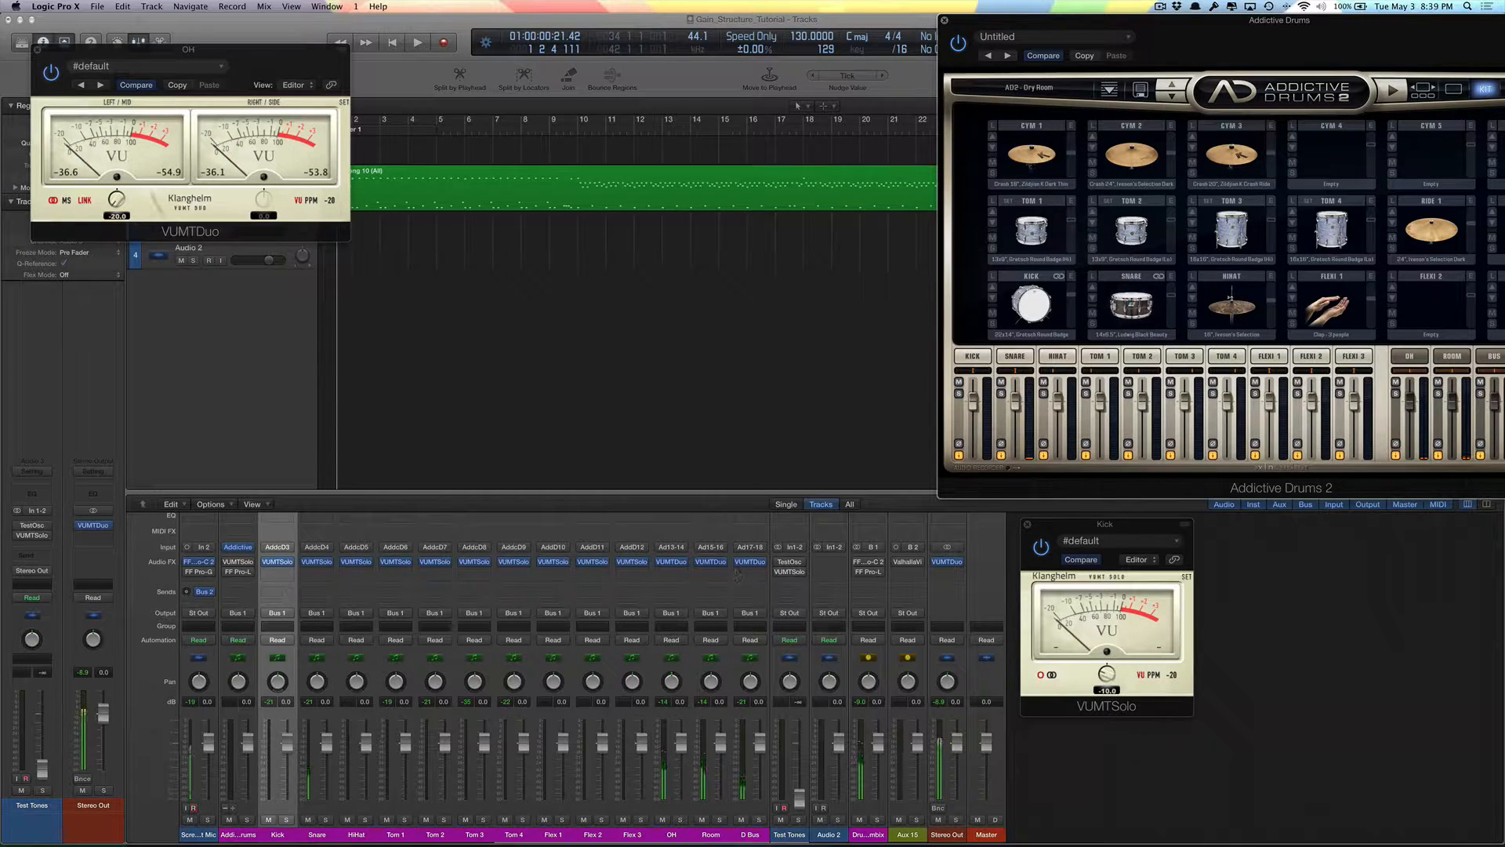
- Move the OH VUMTDuo to the empty area below the tracks, select the OH channel strip, and play the preview beat
{"action": "left_click_drag", "start_coordinate": [161, 53], "coordinate": [588, 255]}
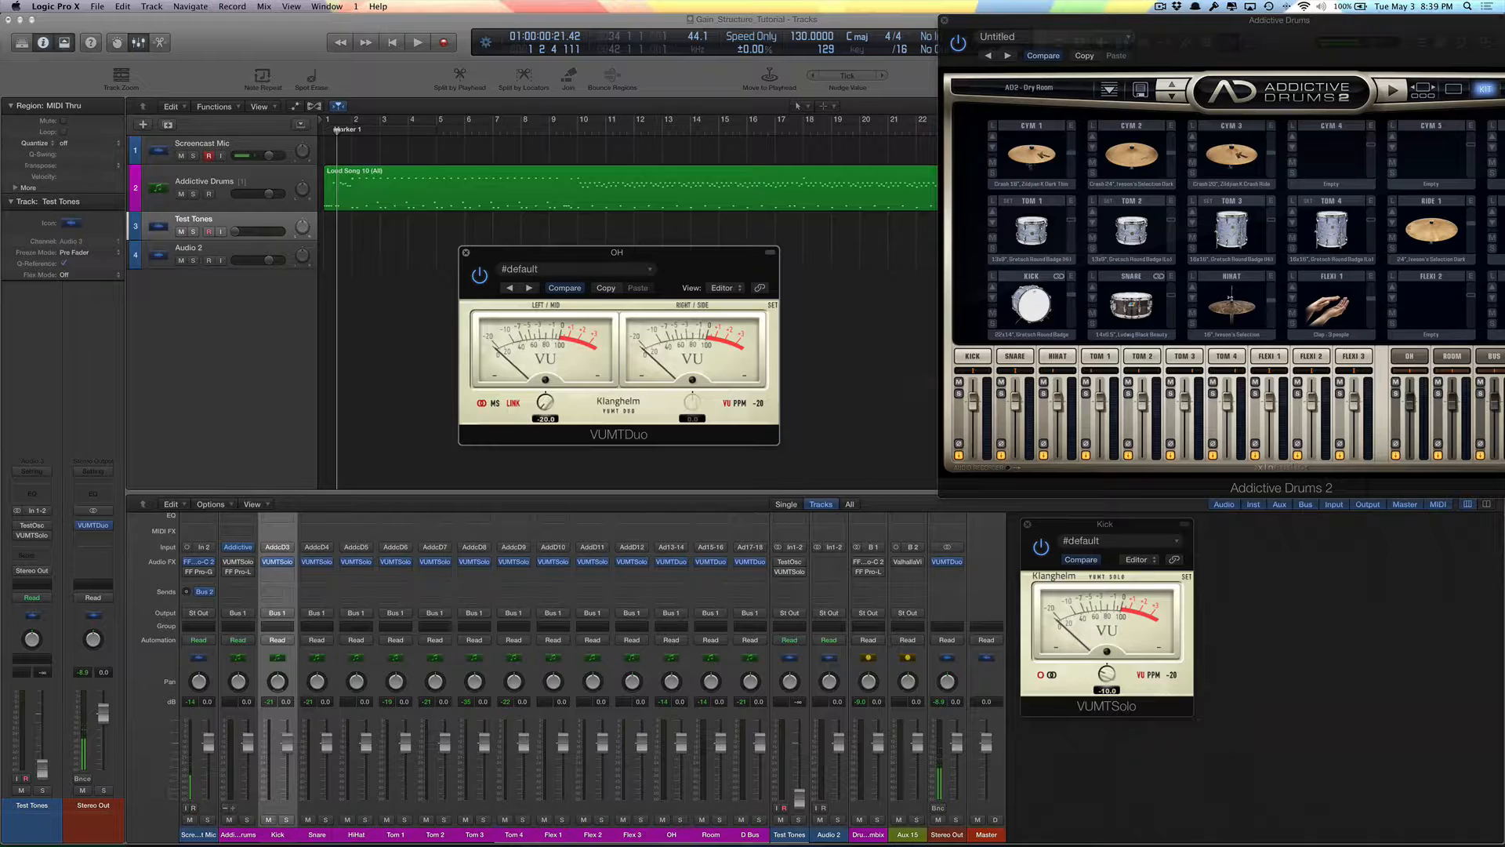
{"action": "left_click", "coordinate": [672, 834]}
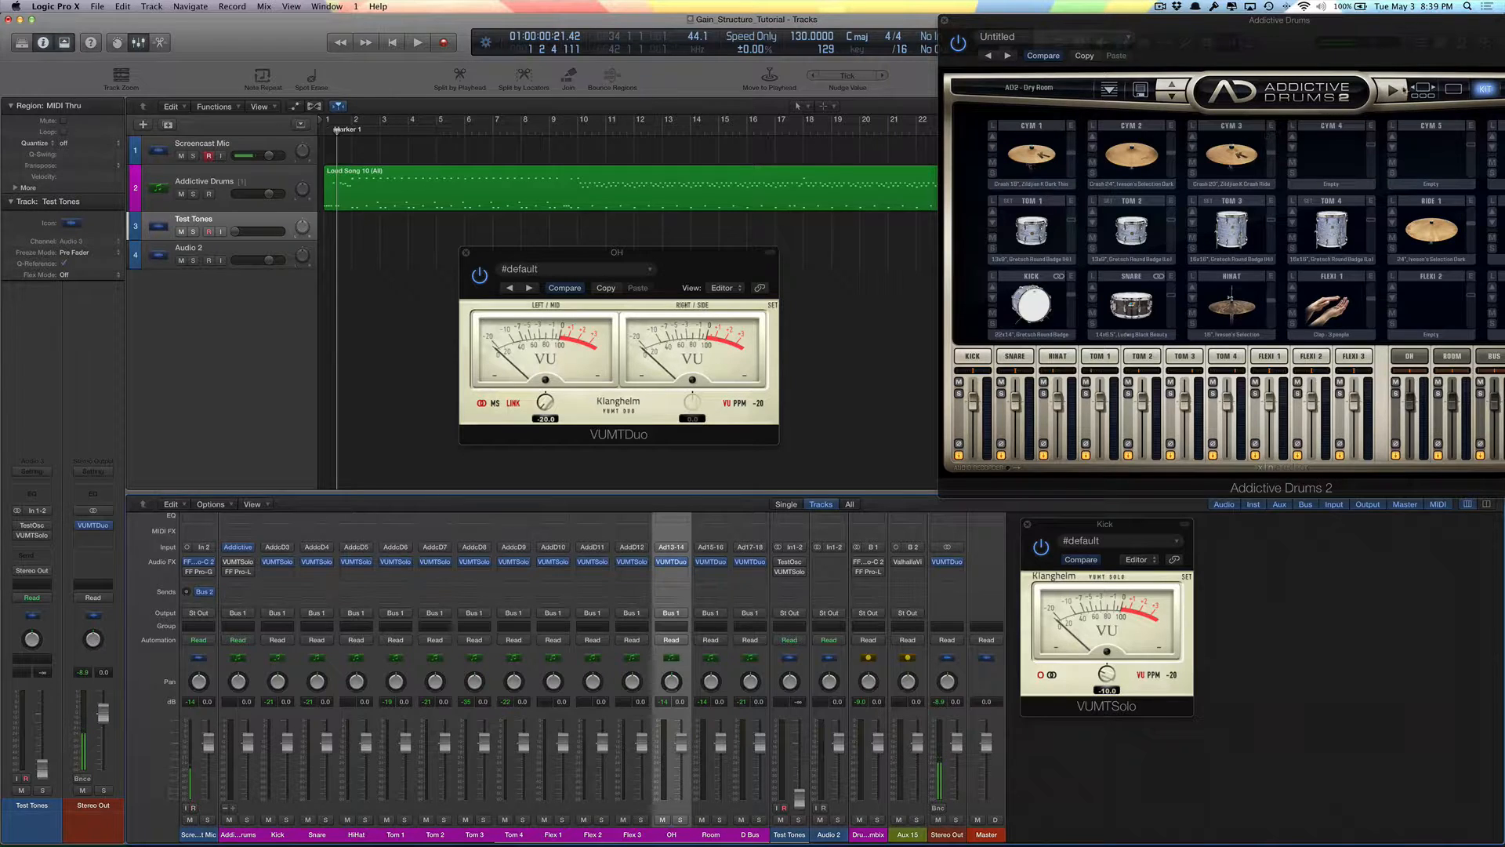
{"action": "left_click", "coordinate": [1395, 88]}
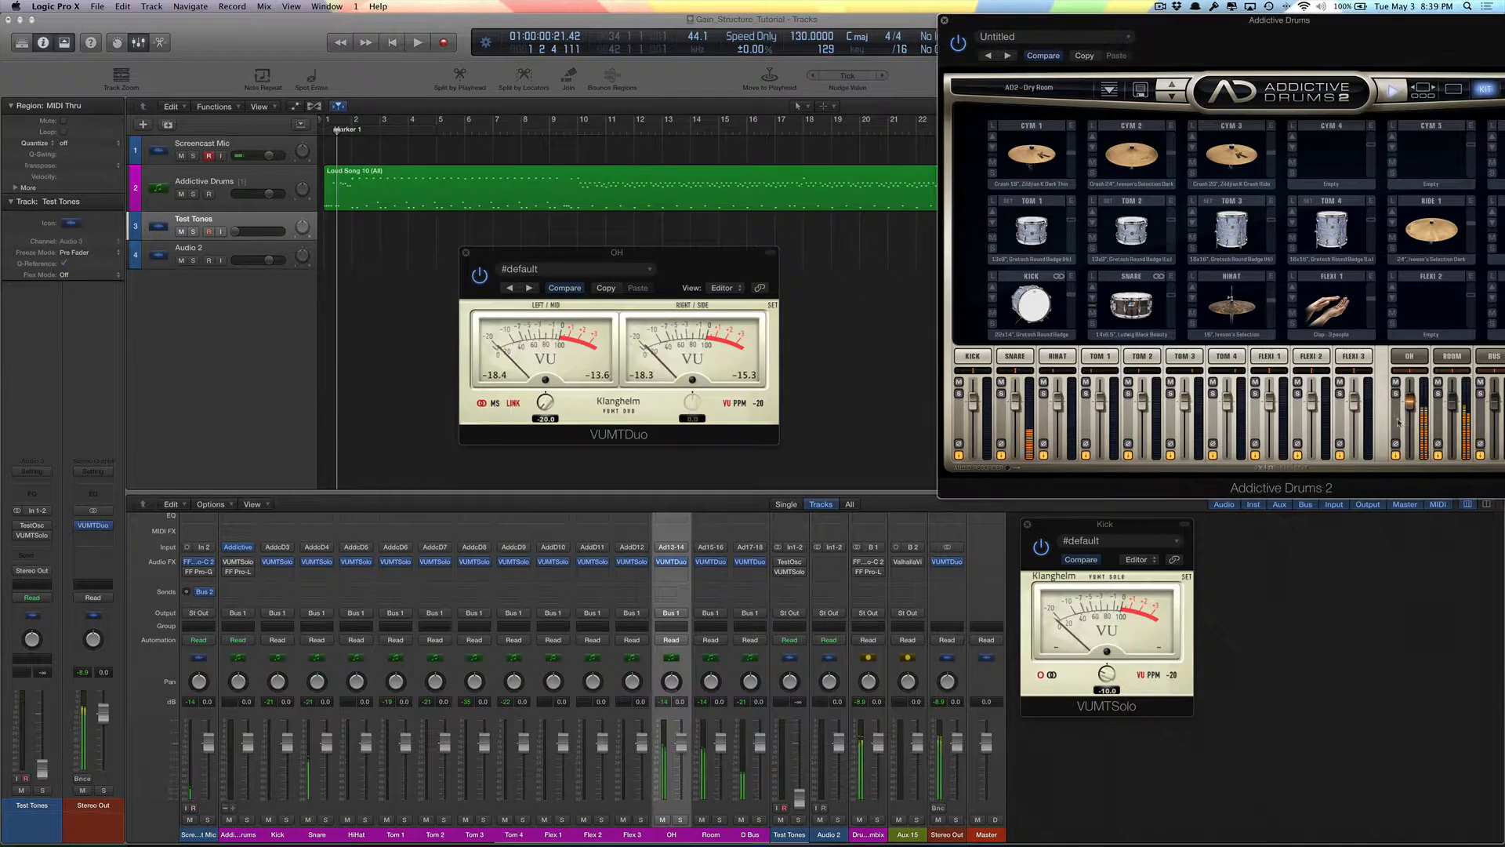
- Solo the OH channel in Addictive Drums 2 to check its level on the VUMTDuo meter, and unsolo it
{"action": "left_click", "coordinate": [1396, 394]}
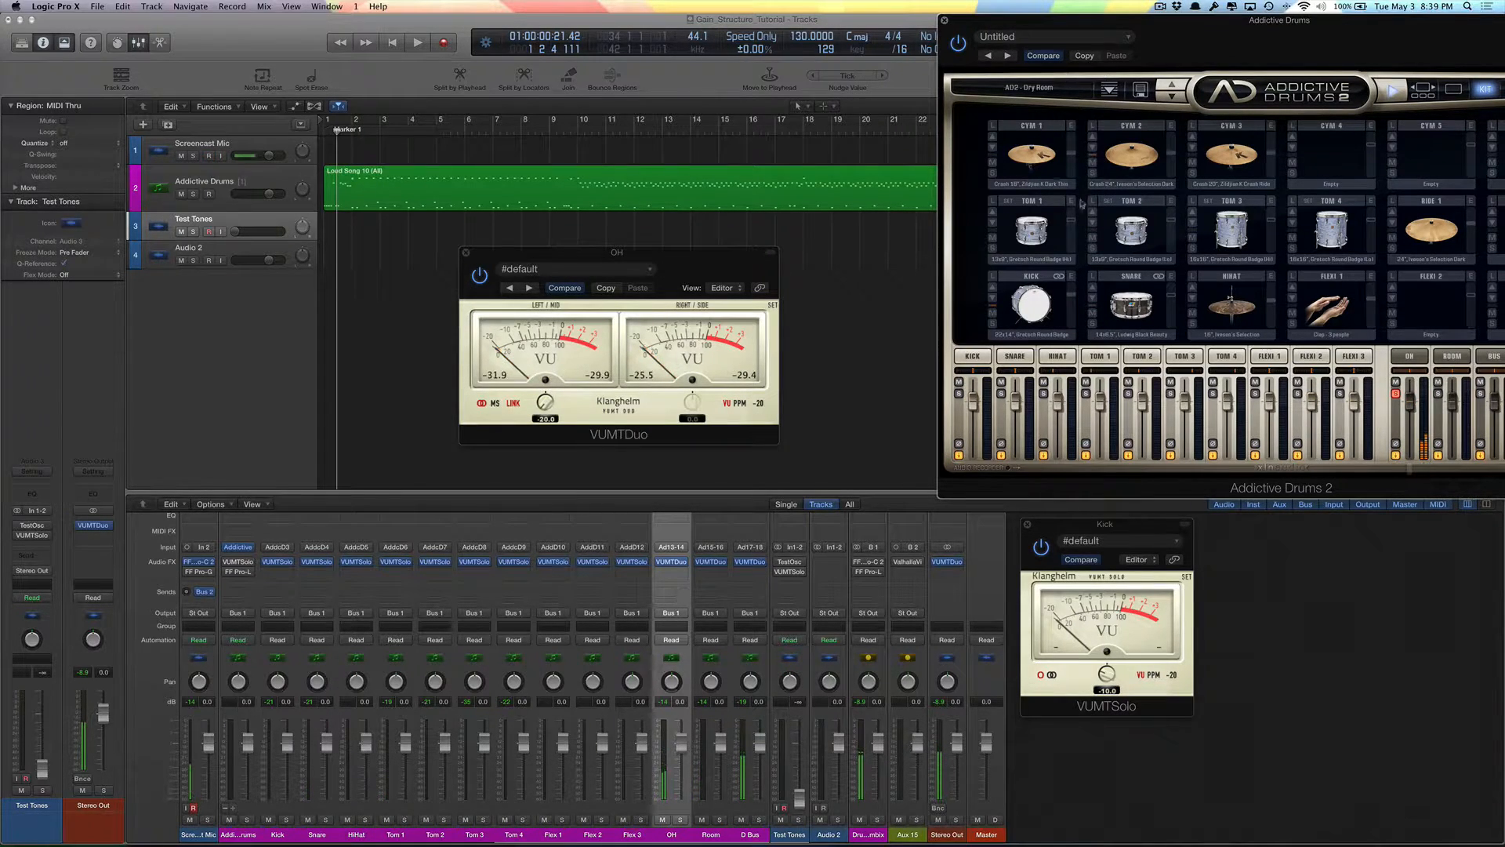
{"action": "left_click", "coordinate": [670, 739]}
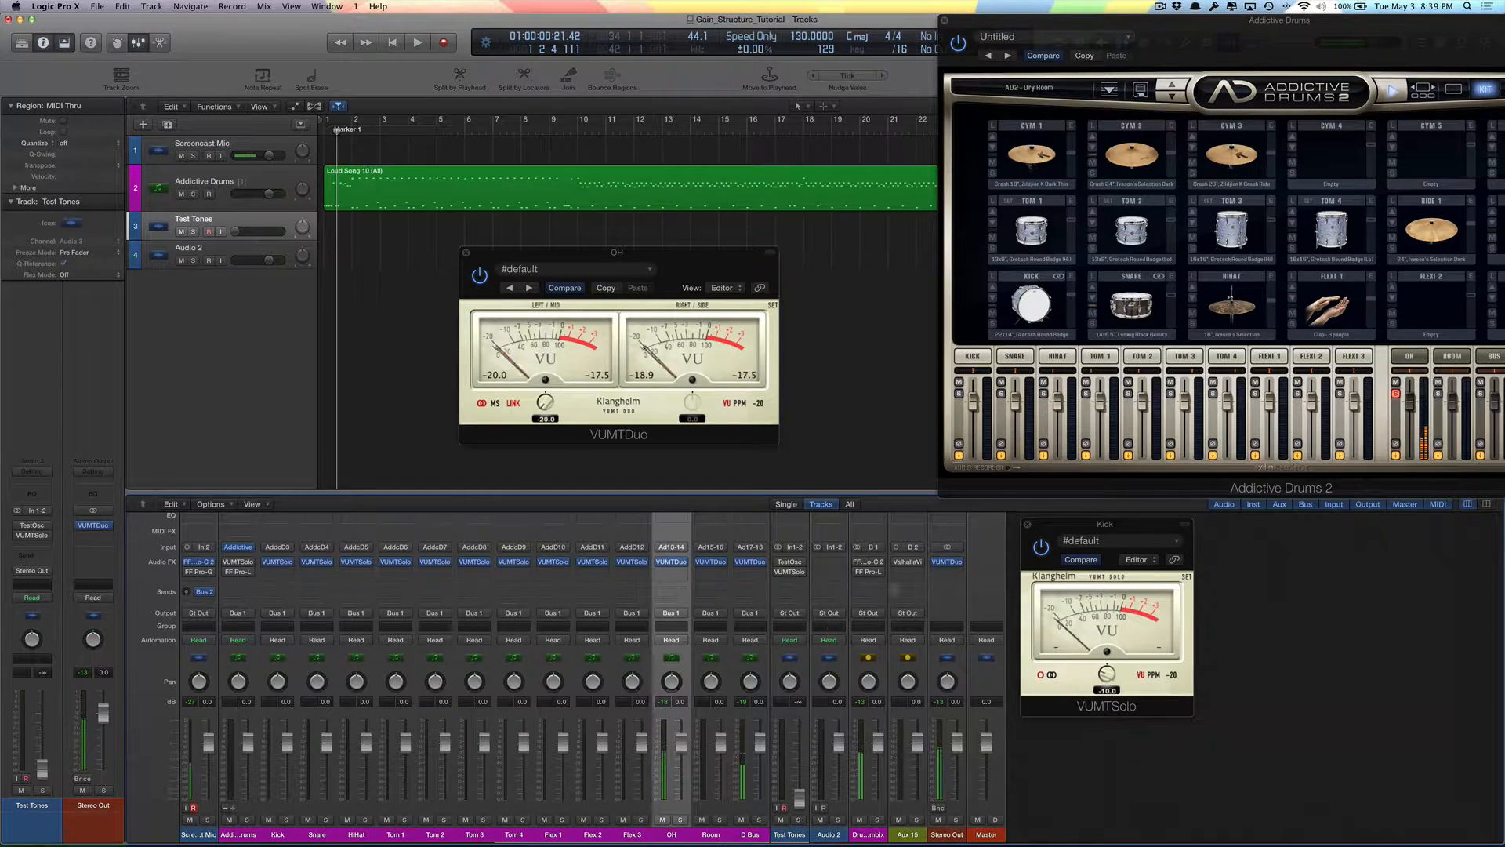
{"action": "left_click", "coordinate": [1396, 395]}
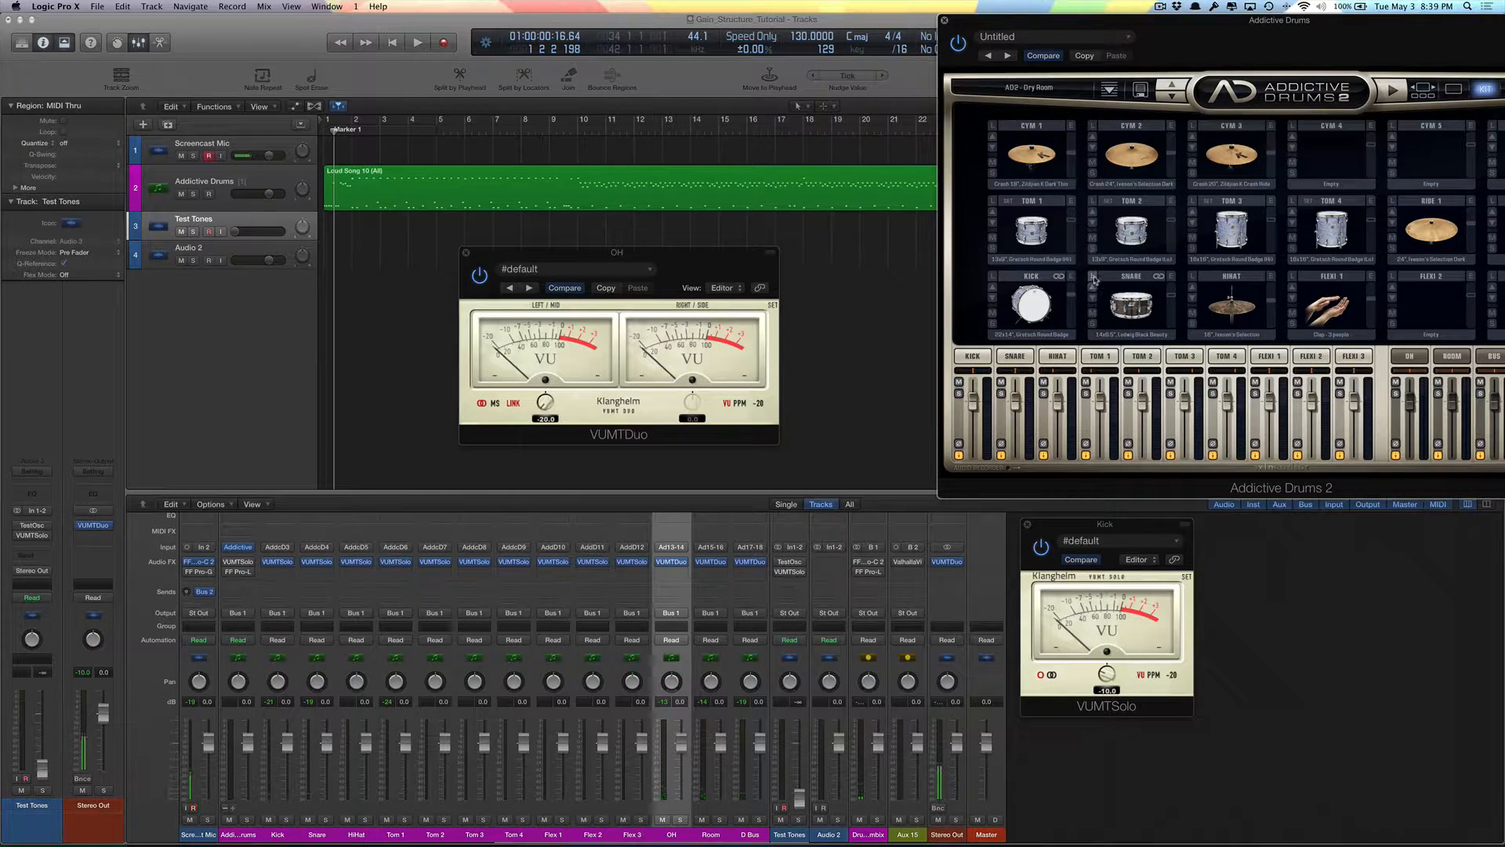
- Open the snare's edit page in Addictive Drums 2 and move the plug-in window so it is fully in view
{"action": "left_click", "coordinate": [1117, 333]}
{"action": "left_click", "coordinate": [1010, 358]}
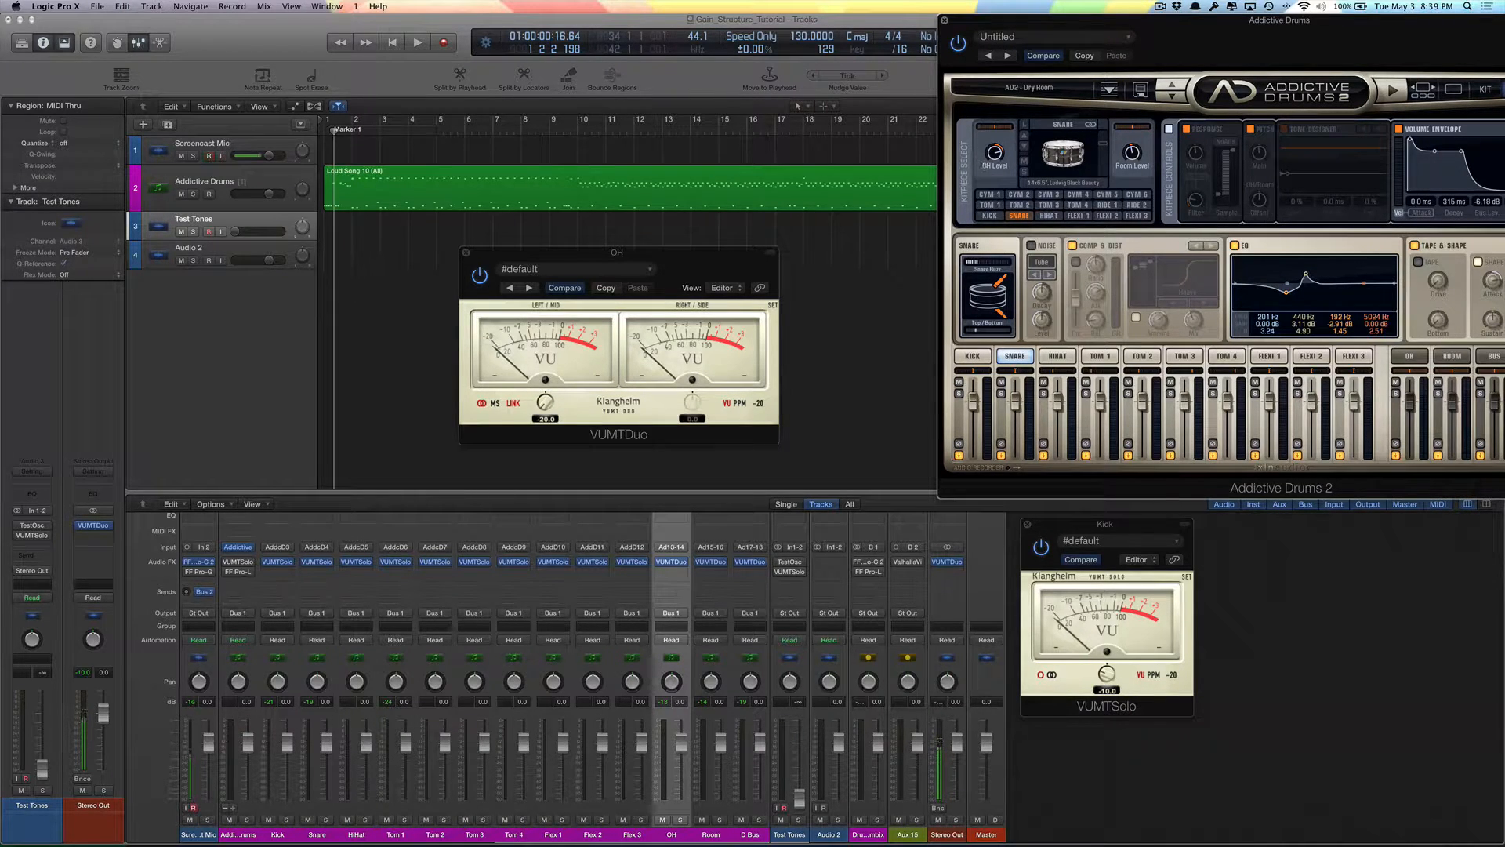
{"action": "left_click_drag", "start_coordinate": [1140, 36], "coordinate": [997, 44]}
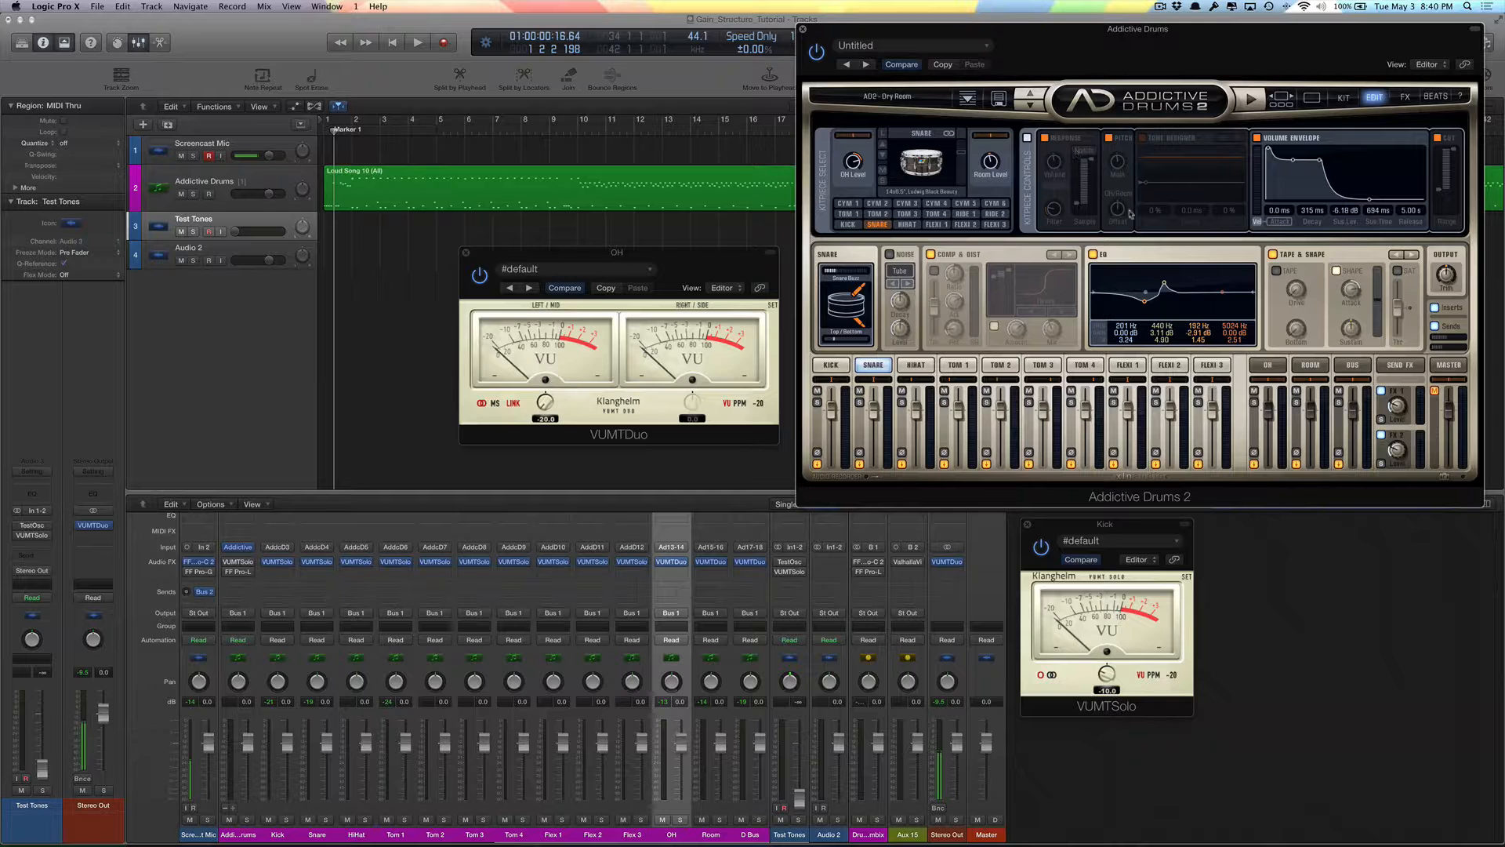
- Insert a second stereo Klanghelm VUMTDuo on the OH channel and place its window directly below the first meter
{"action": "left_click", "coordinate": [672, 570]}
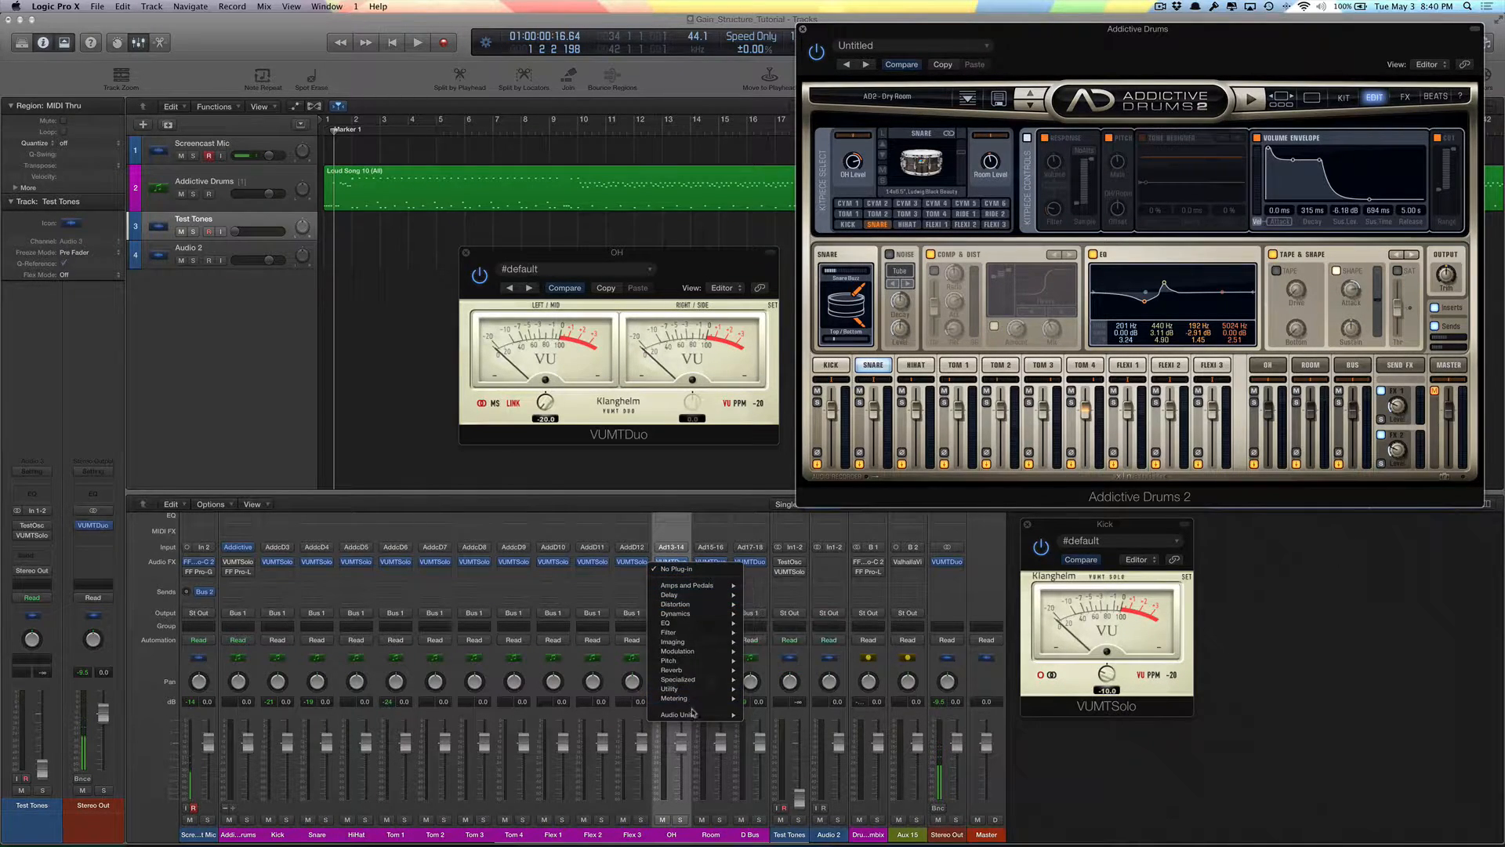
{"action": "mouse_move", "coordinate": [704, 716]}
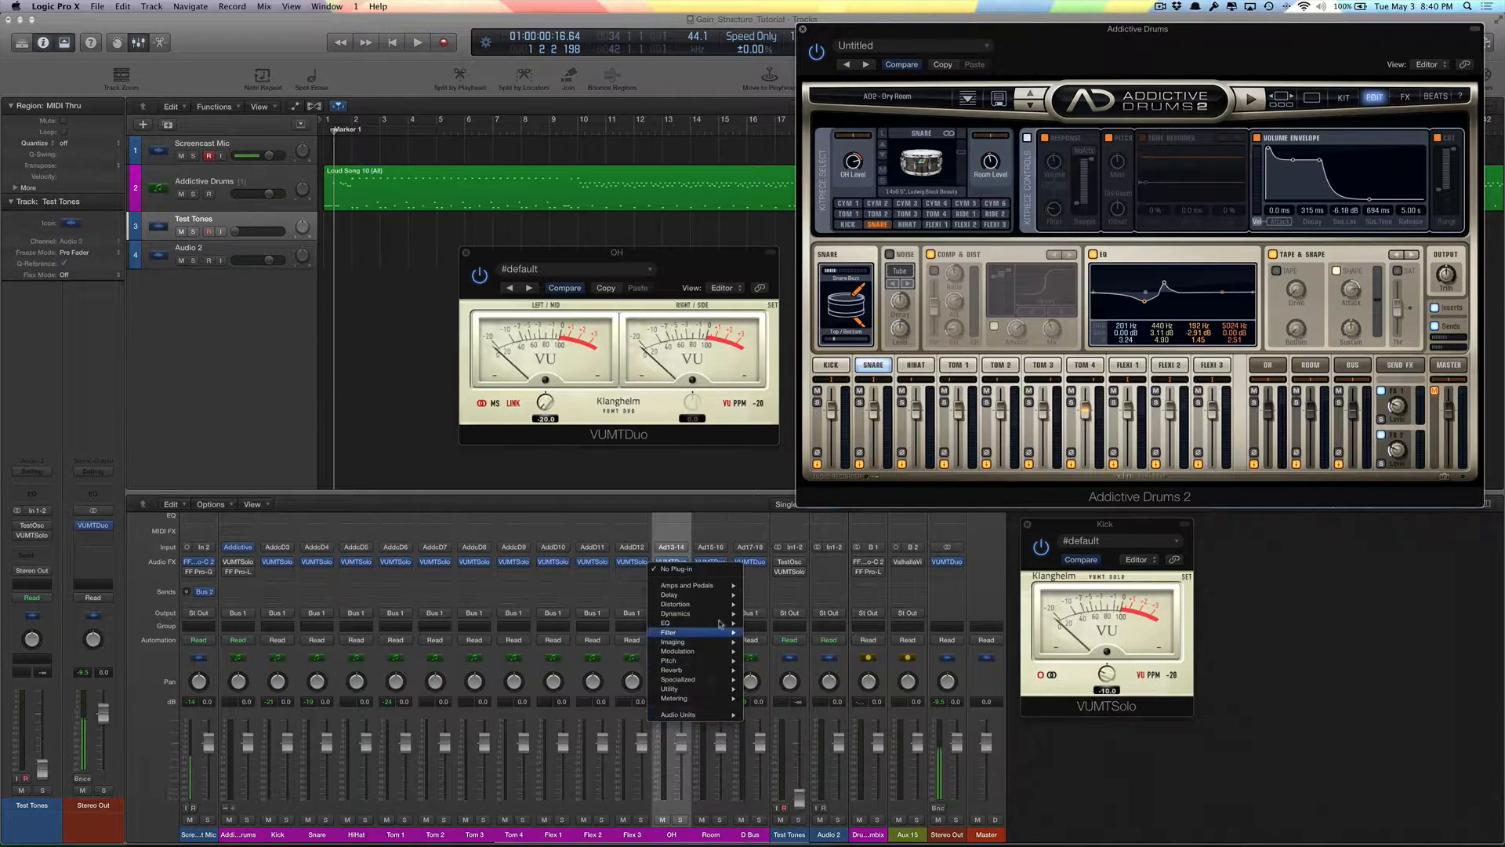
{"action": "mouse_move", "coordinate": [723, 598]}
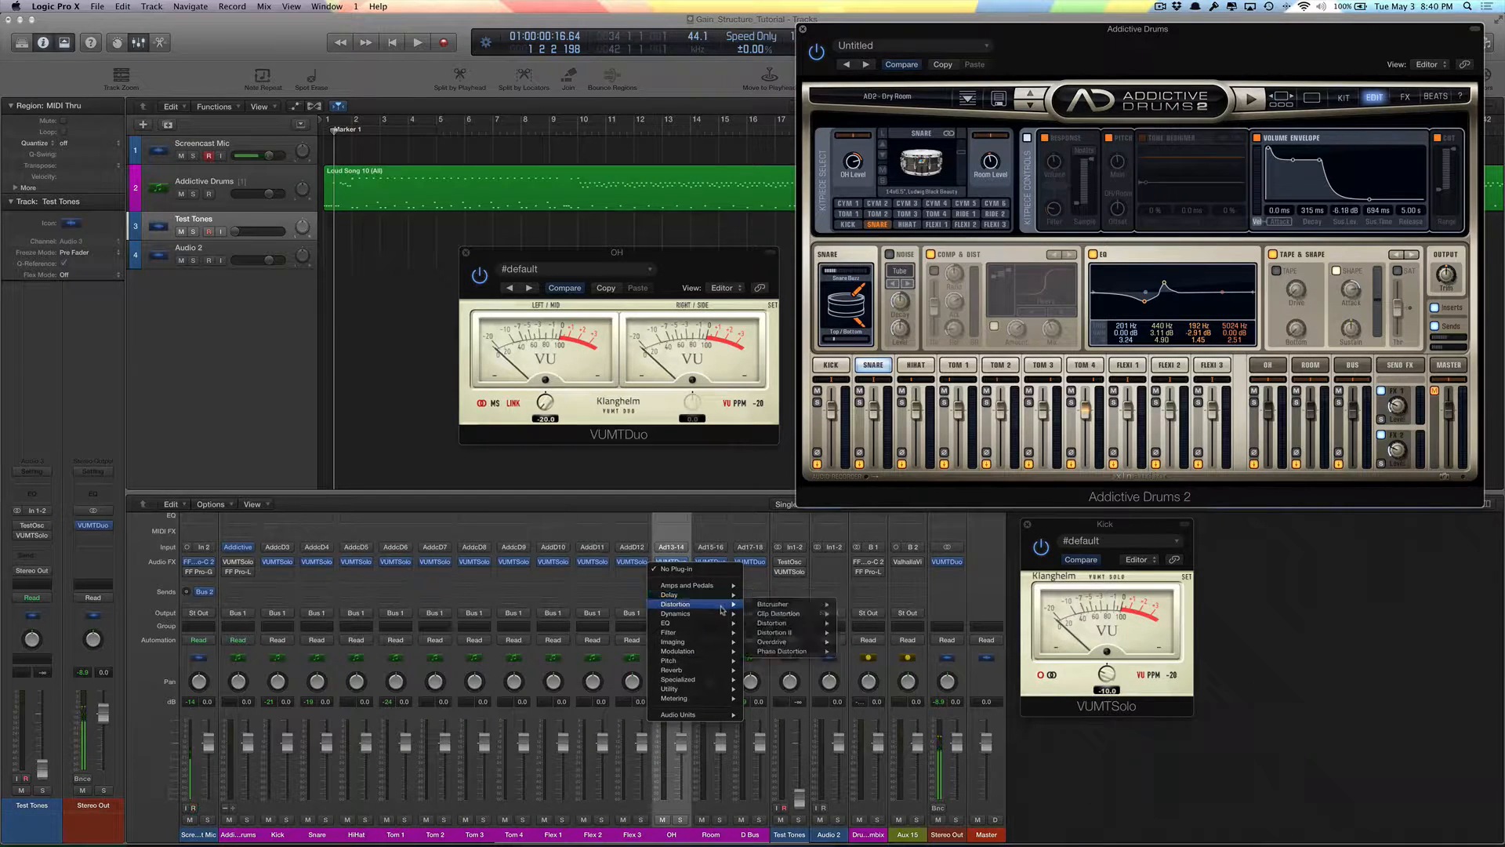
{"action": "mouse_move", "coordinate": [810, 735]}
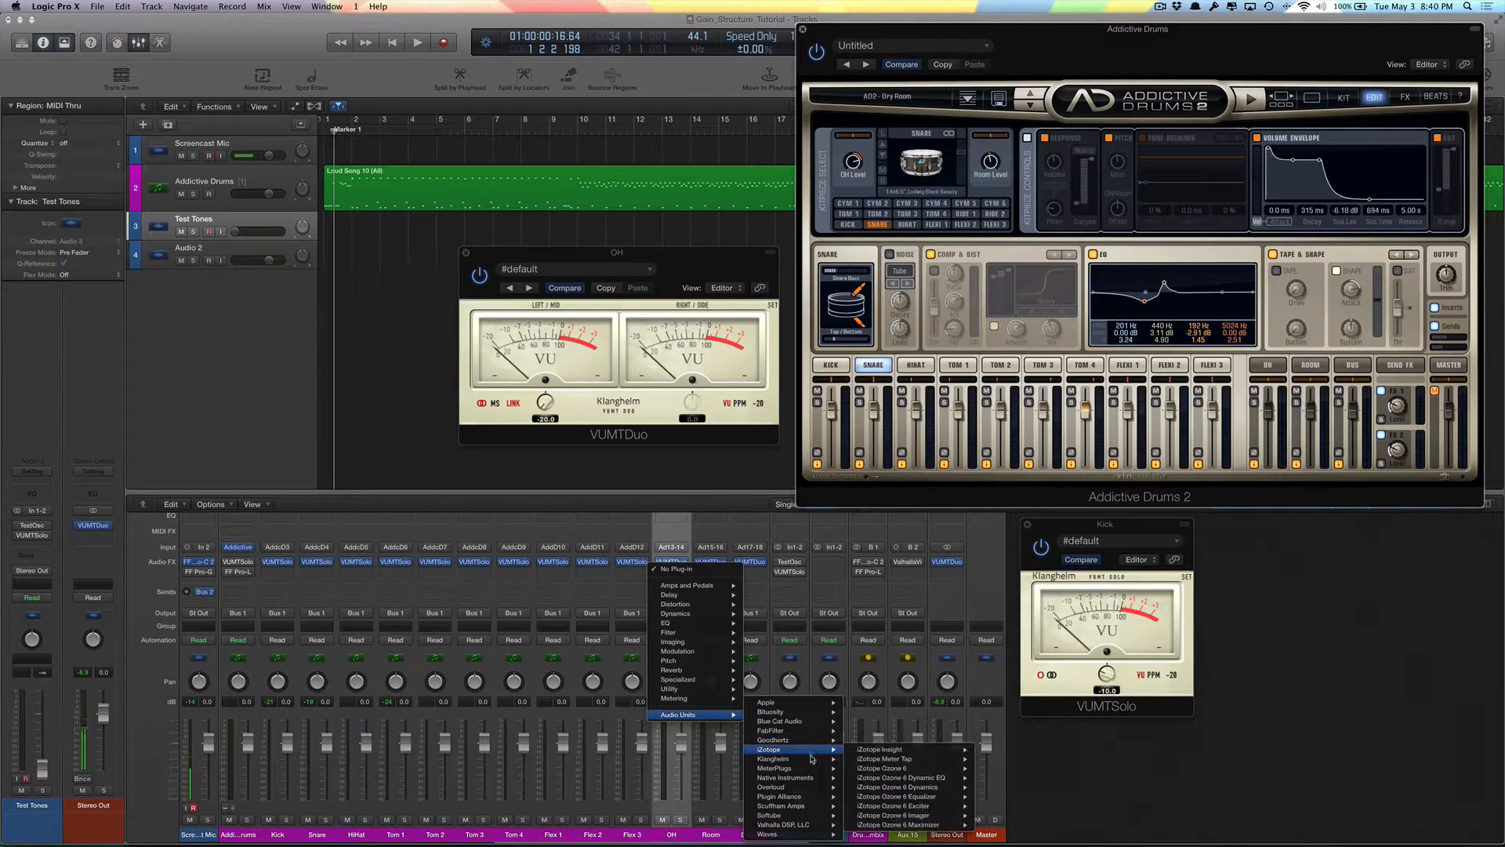
{"action": "mouse_move", "coordinate": [863, 760]}
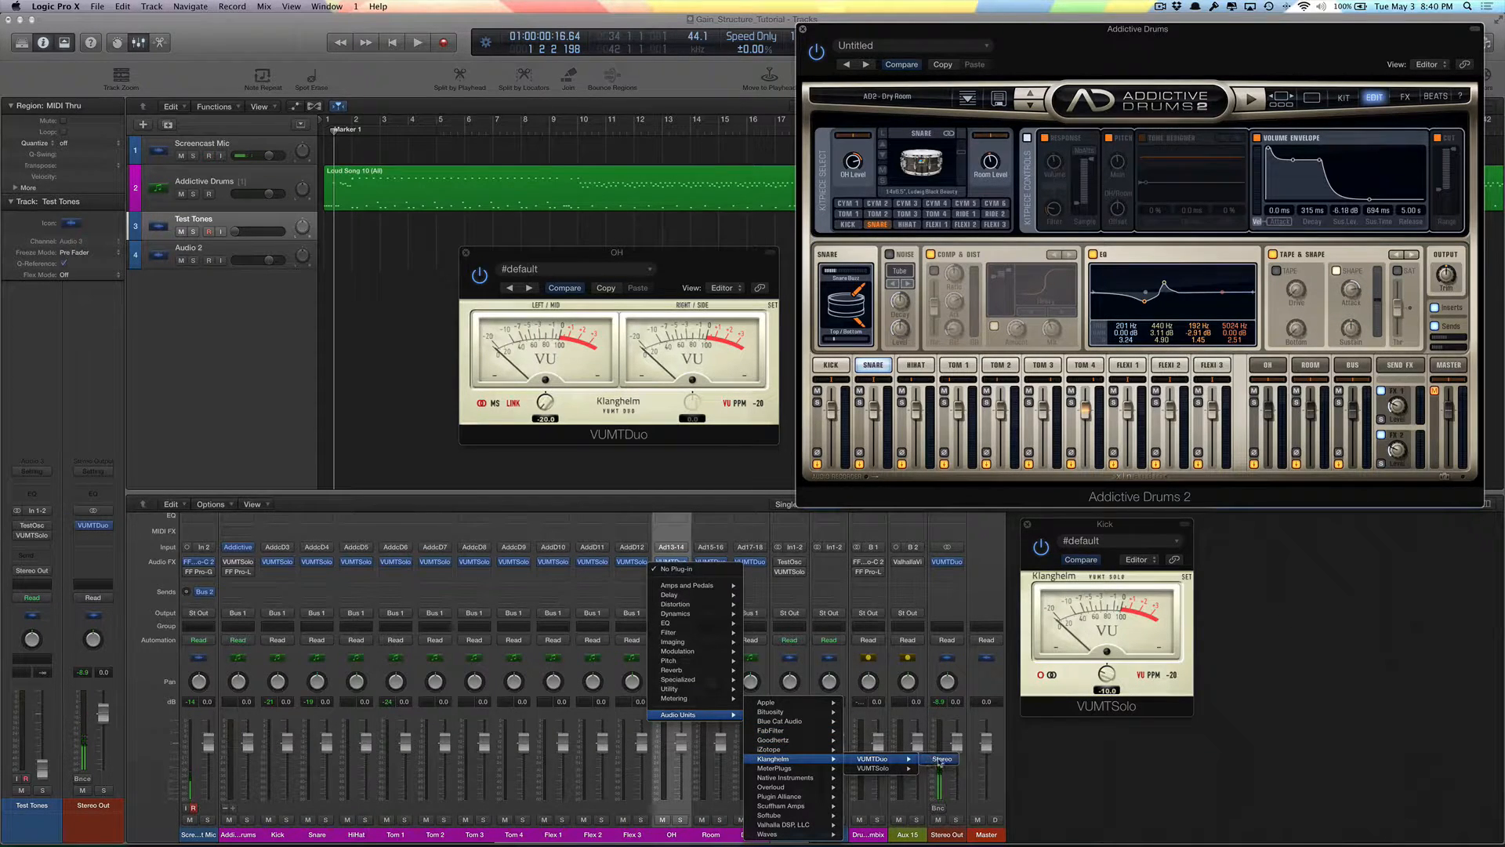
{"action": "left_click", "coordinate": [940, 760]}
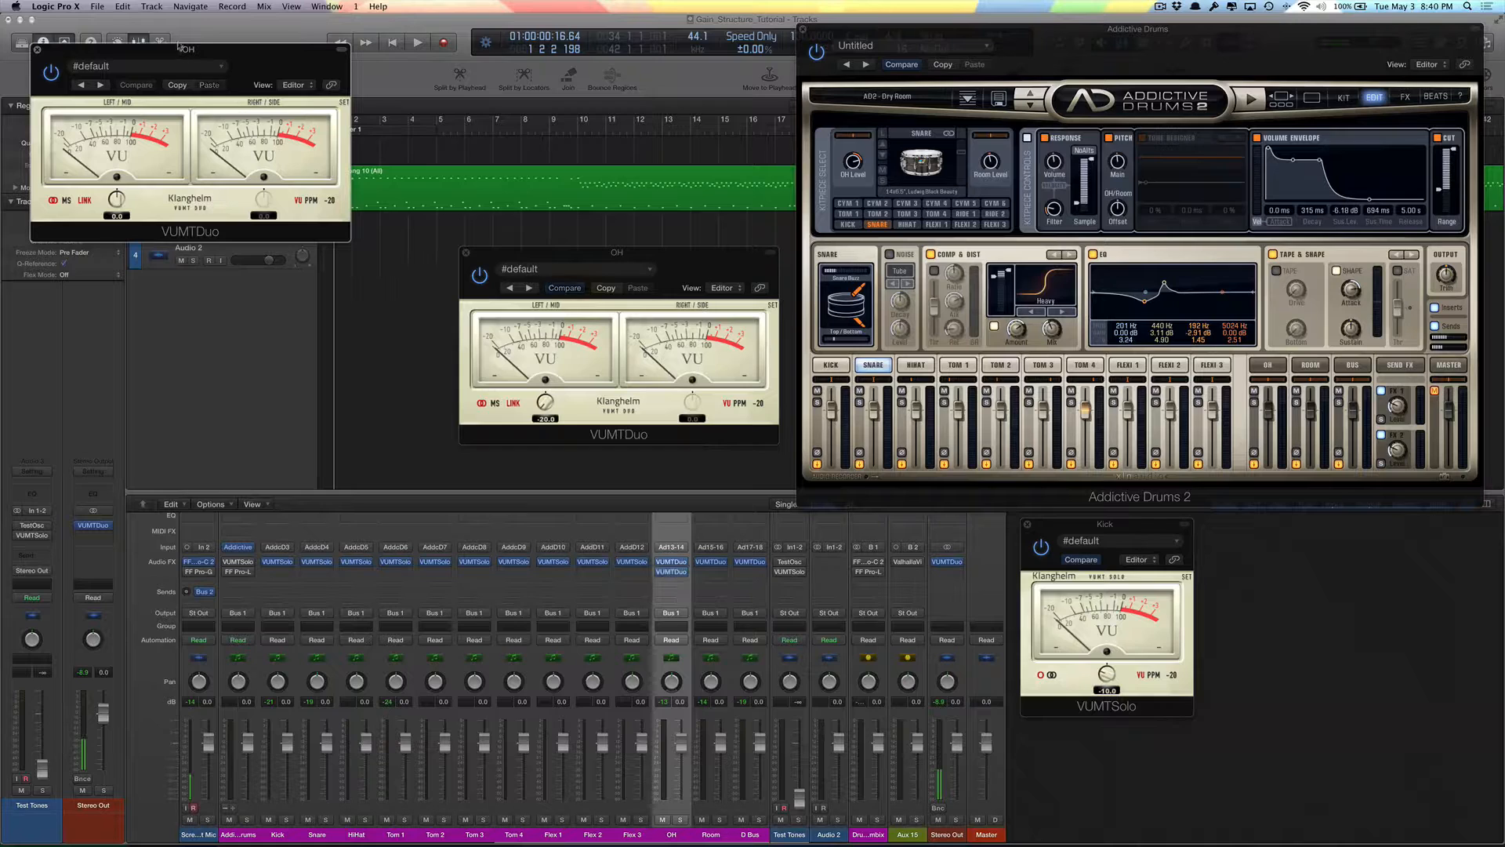
{"action": "left_click_drag", "start_coordinate": [180, 52], "coordinate": [619, 450]}
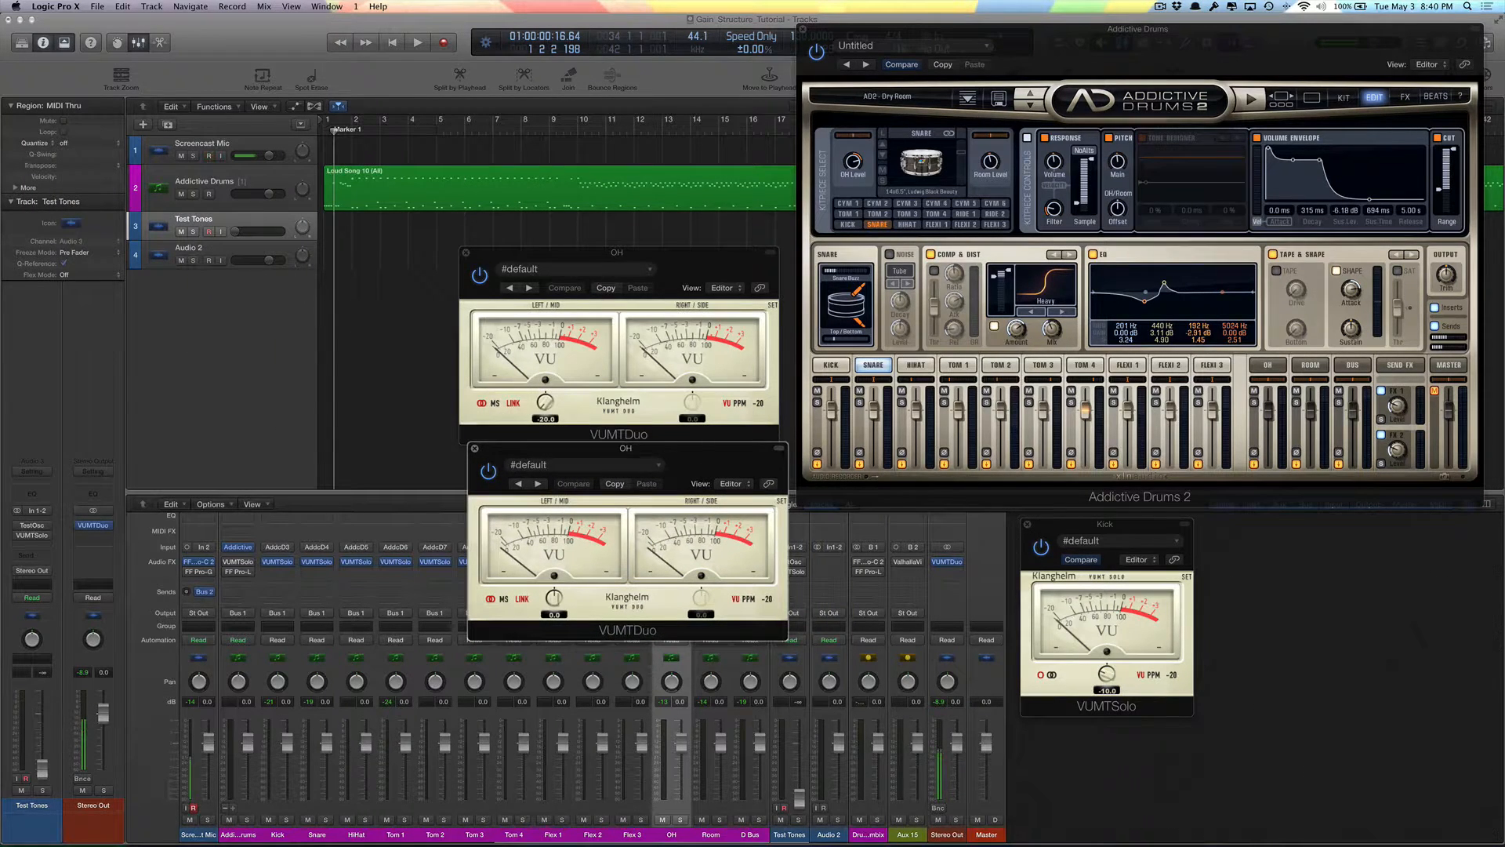
- Play the Addictive Drums 2 preview beat and lower the second OH VUMTDuo's trim to about -5 dB
{"action": "left_click", "coordinate": [1250, 100]}
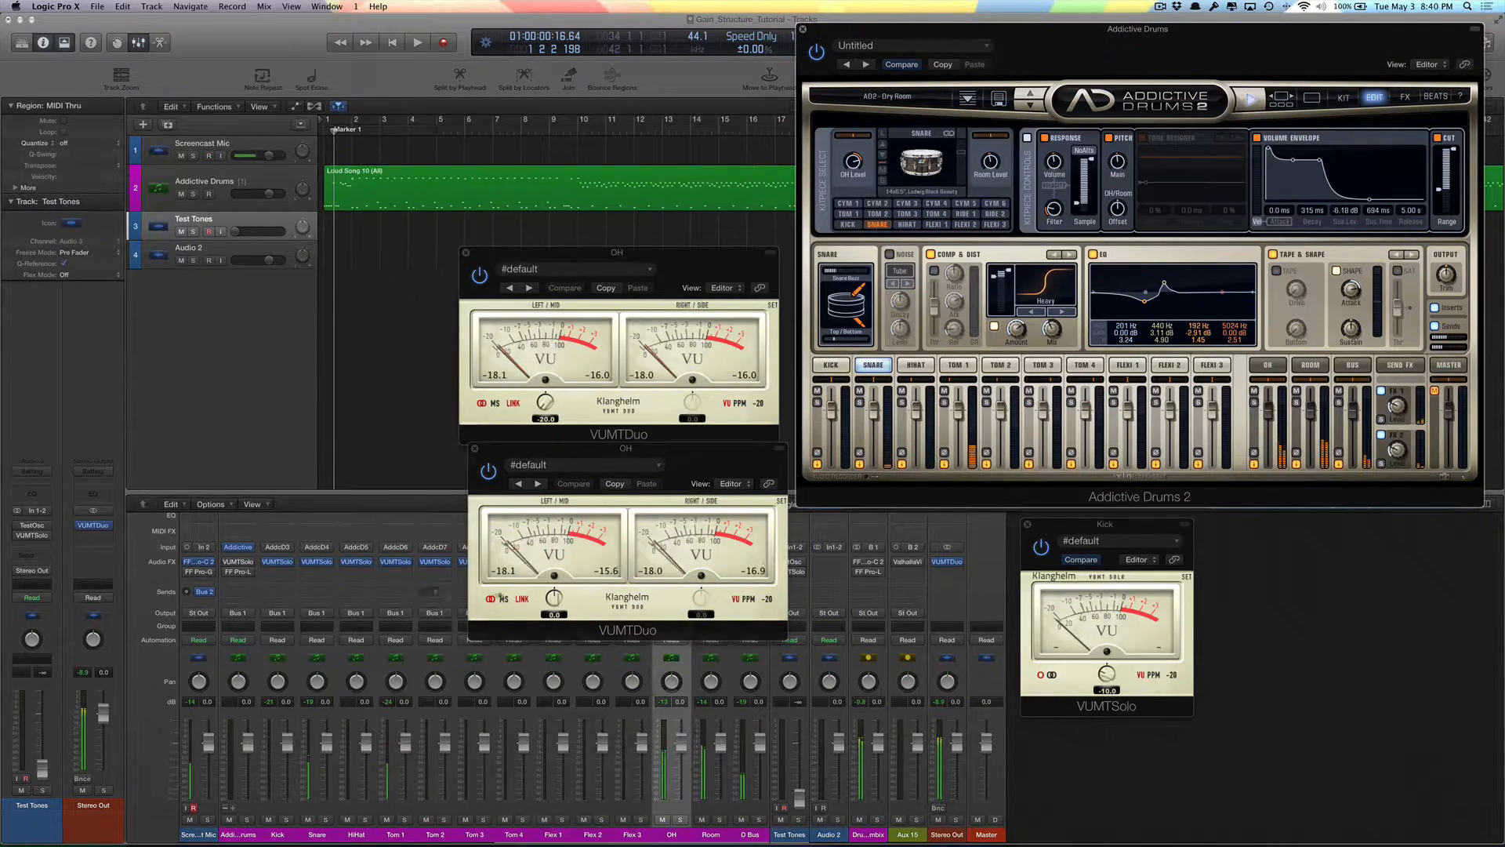
{"action": "left_click", "coordinate": [611, 577]}
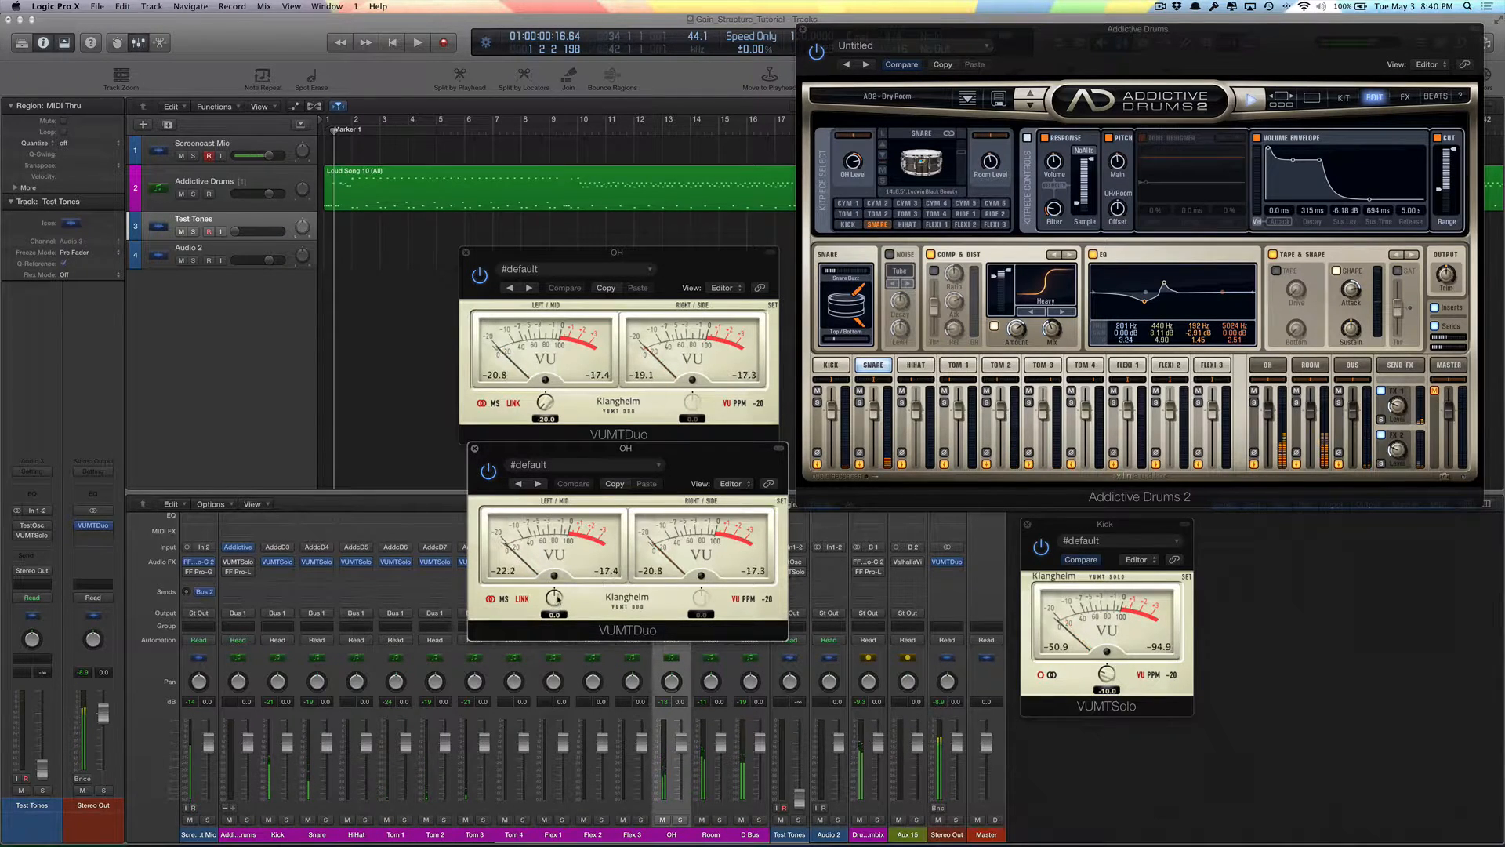
{"action": "left_click_drag", "start_coordinate": [554, 598], "coordinate": [560, 617]}
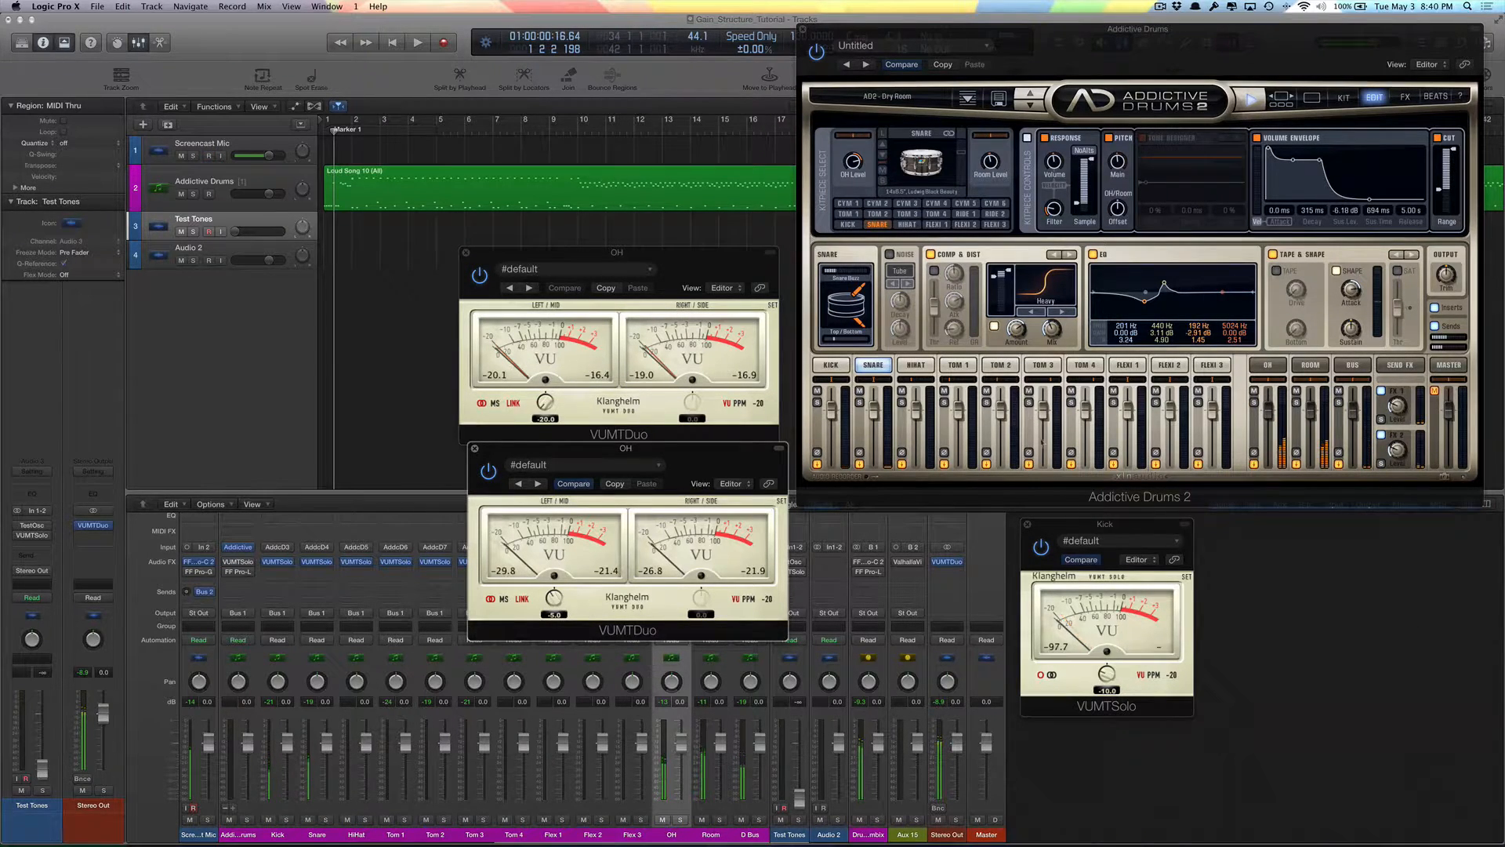
- Close the Kick VUMTSolo and both OH VUMTDuo windows, and stop the preview beat
{"action": "left_click", "coordinate": [1027, 524]}
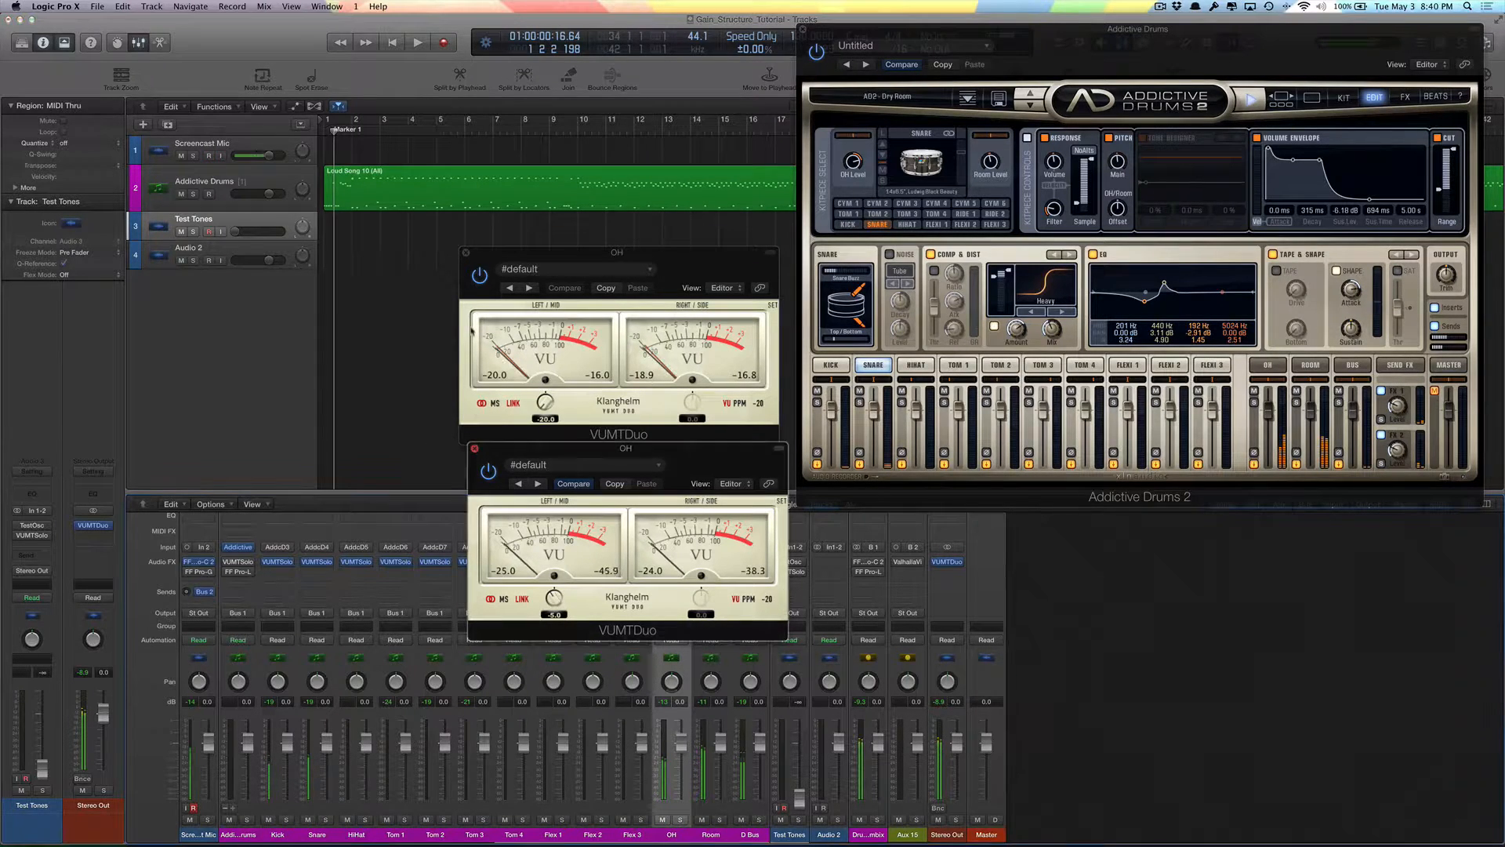
{"action": "left_click", "coordinate": [474, 447]}
{"action": "left_click", "coordinate": [469, 254]}
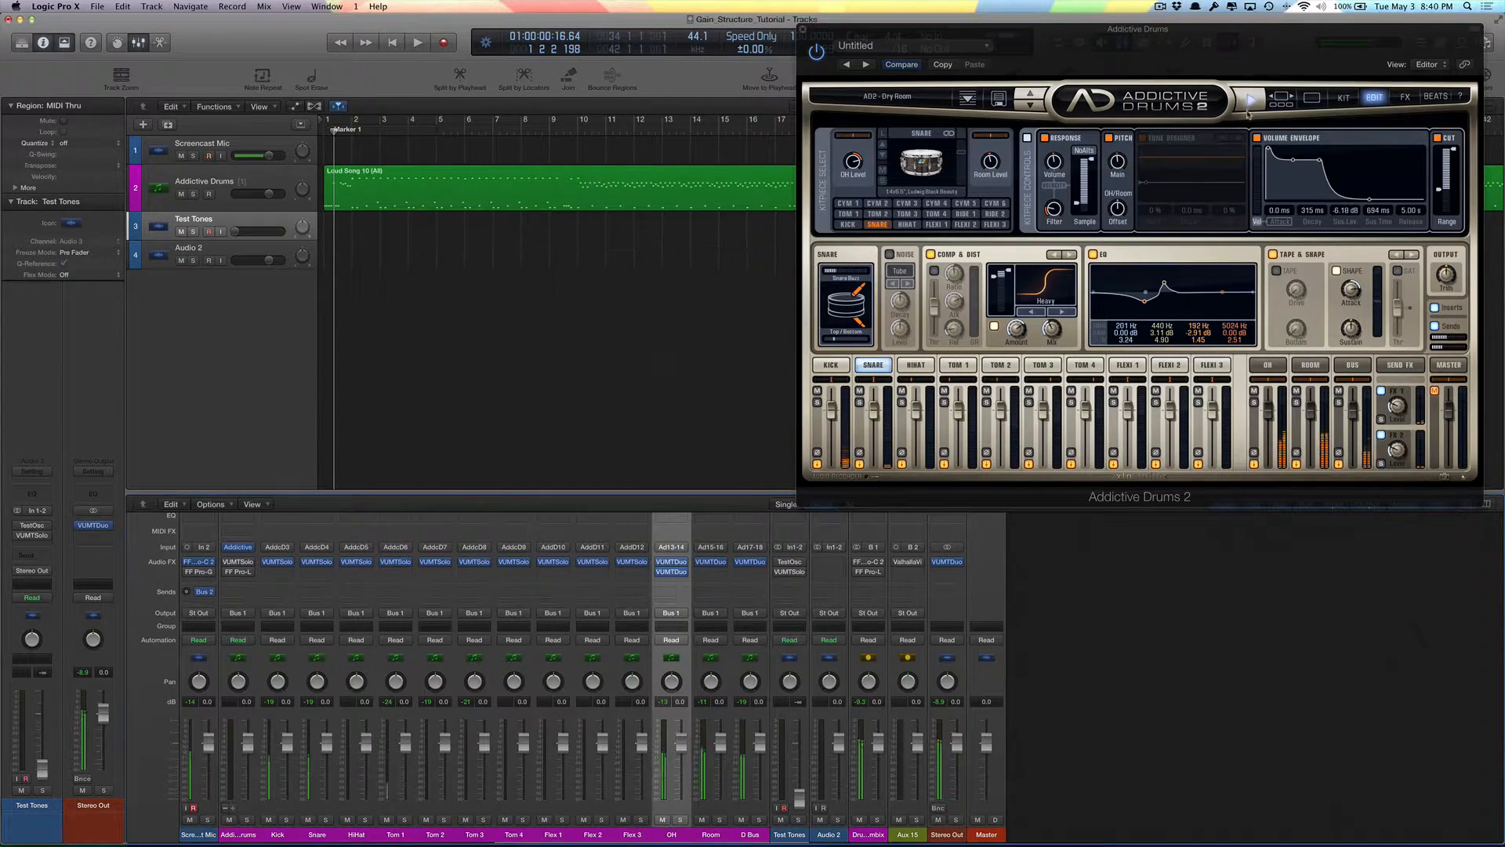
{"action": "left_click", "coordinate": [1221, 107]}
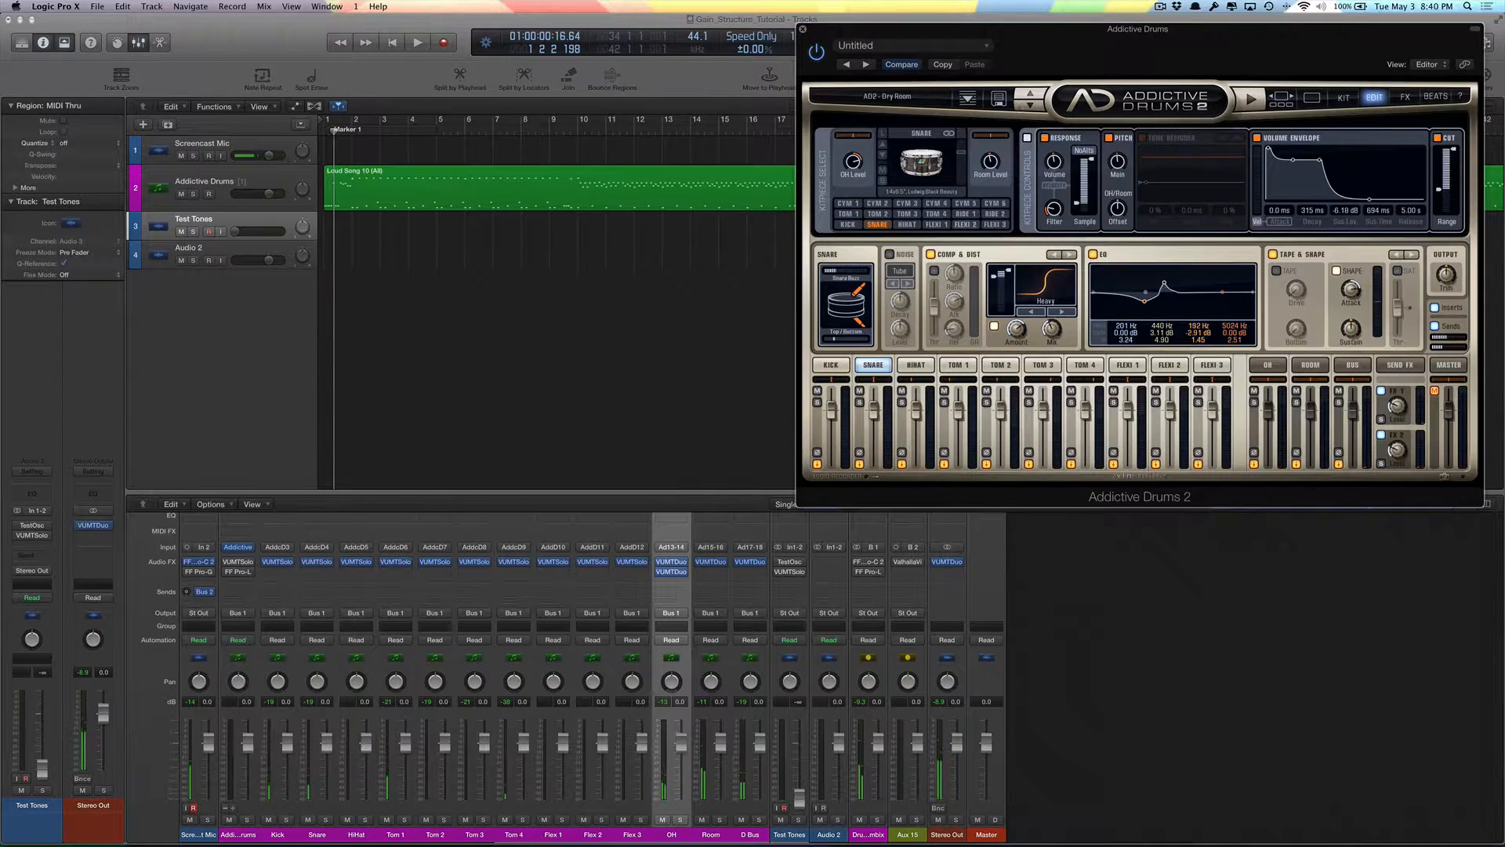
- Lower the Room channel's VUMTDuo trim to about -17.5 dB against the preview beat, close the meter and stop playback
{"action": "left_click", "coordinate": [712, 563]}
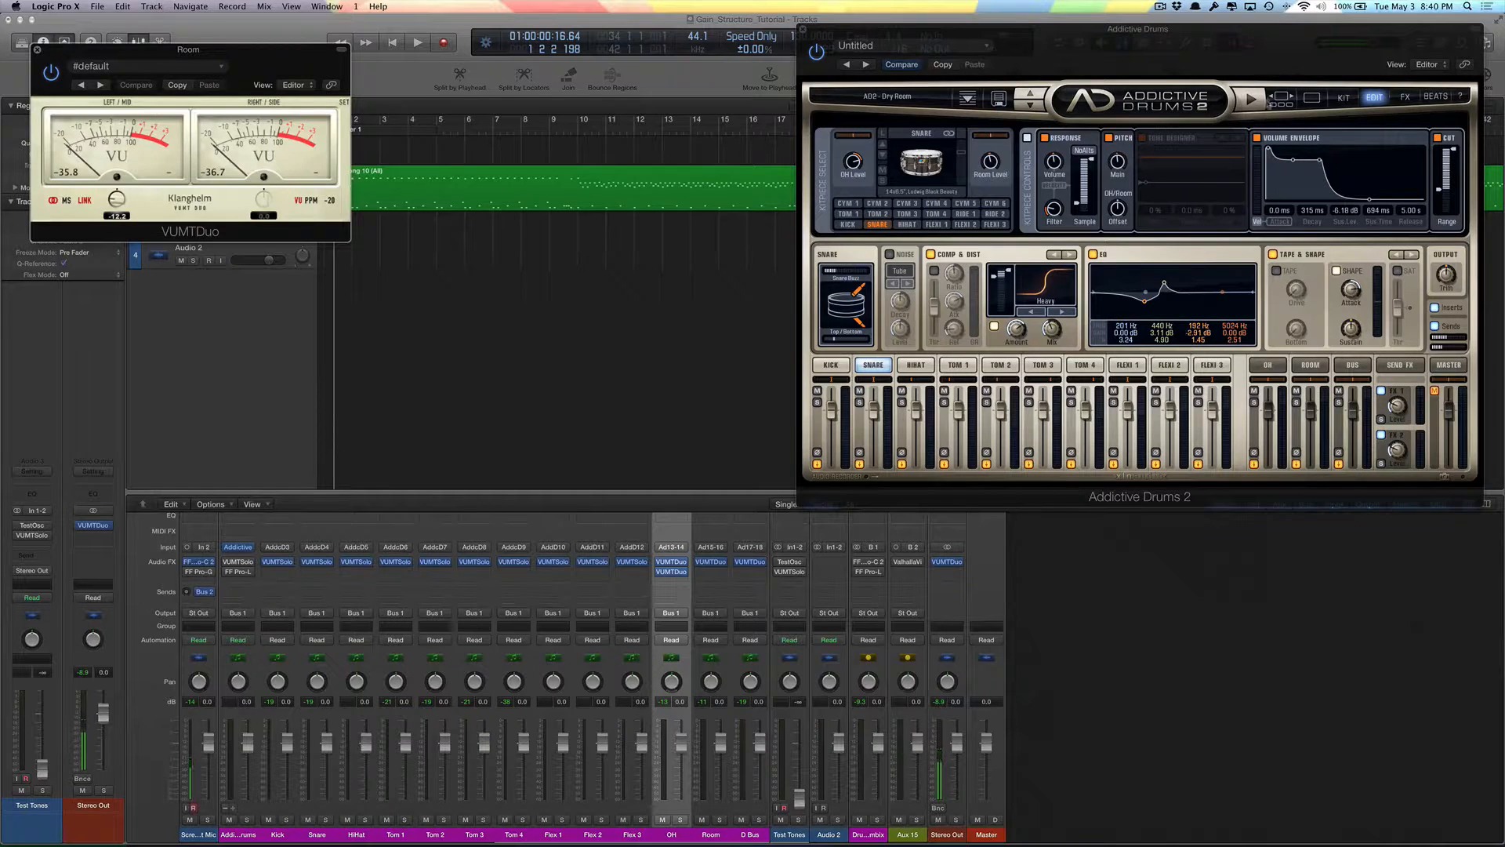
{"action": "left_click", "coordinate": [1253, 100]}
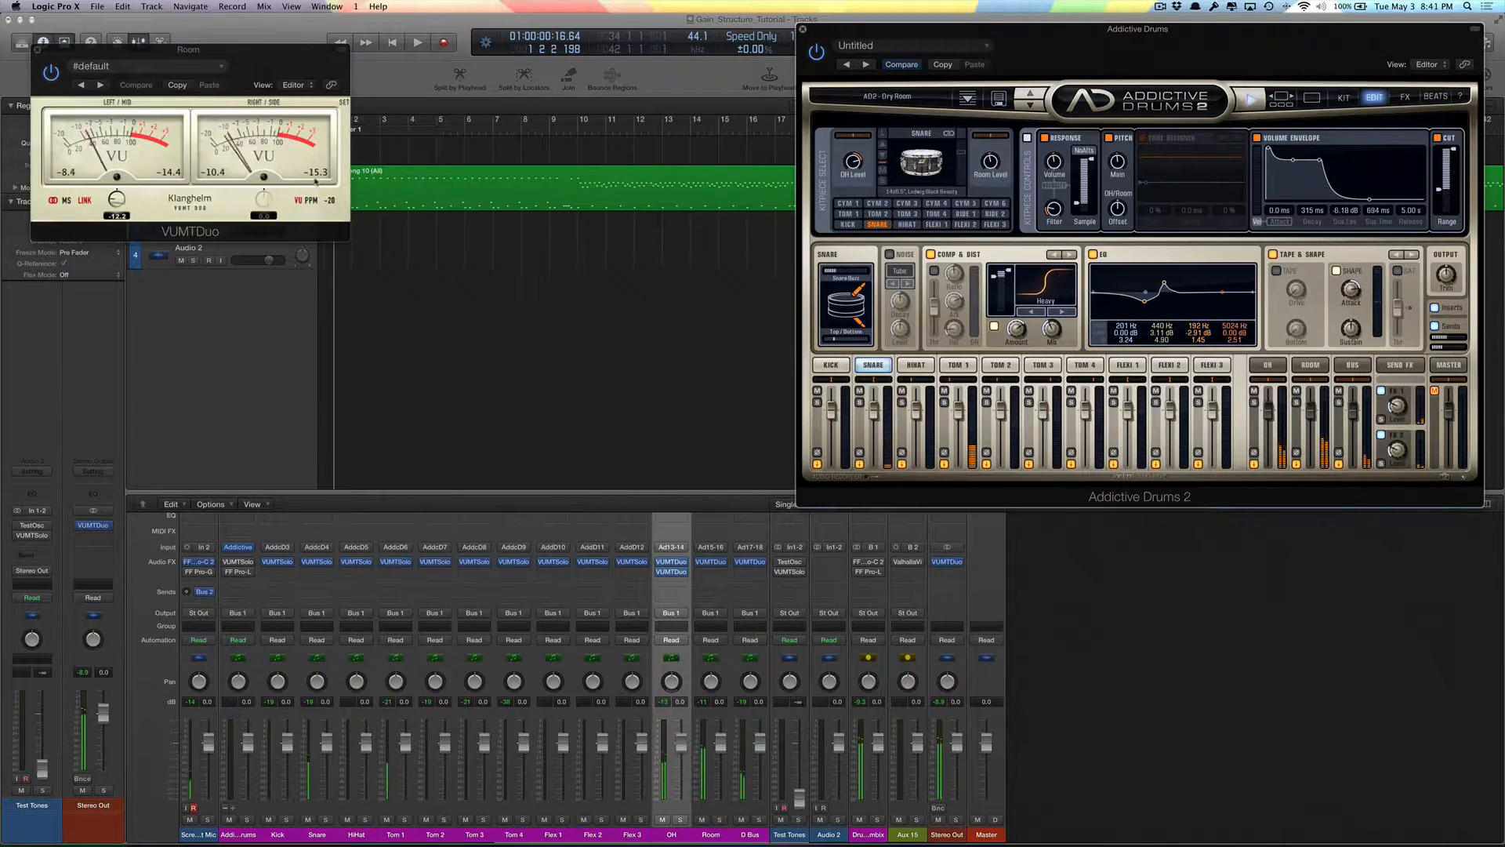
{"action": "left_click_drag", "start_coordinate": [117, 200], "coordinate": [121, 224]}
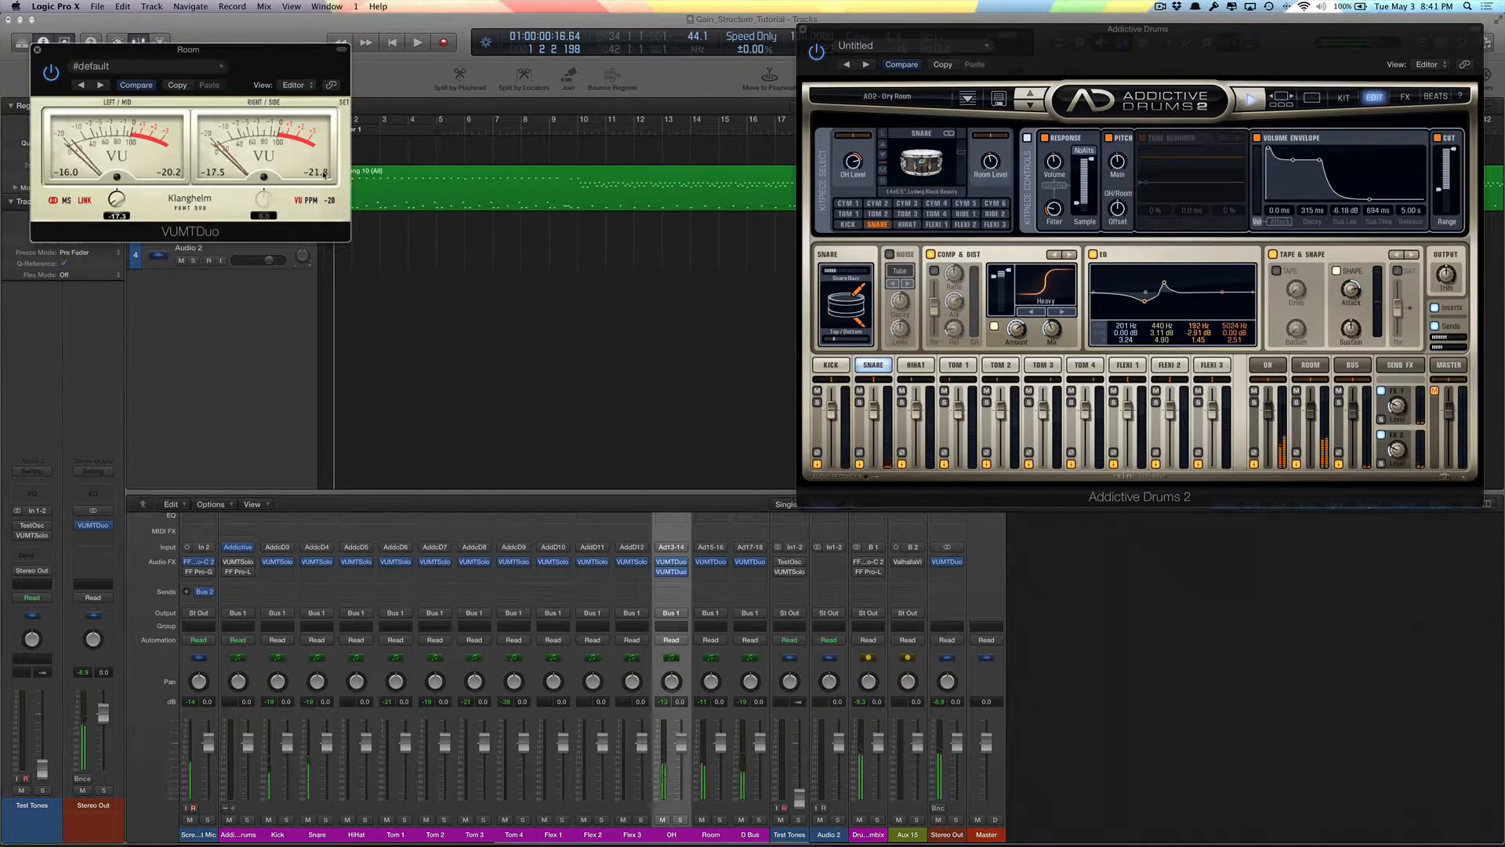
{"action": "left_click", "coordinate": [37, 49]}
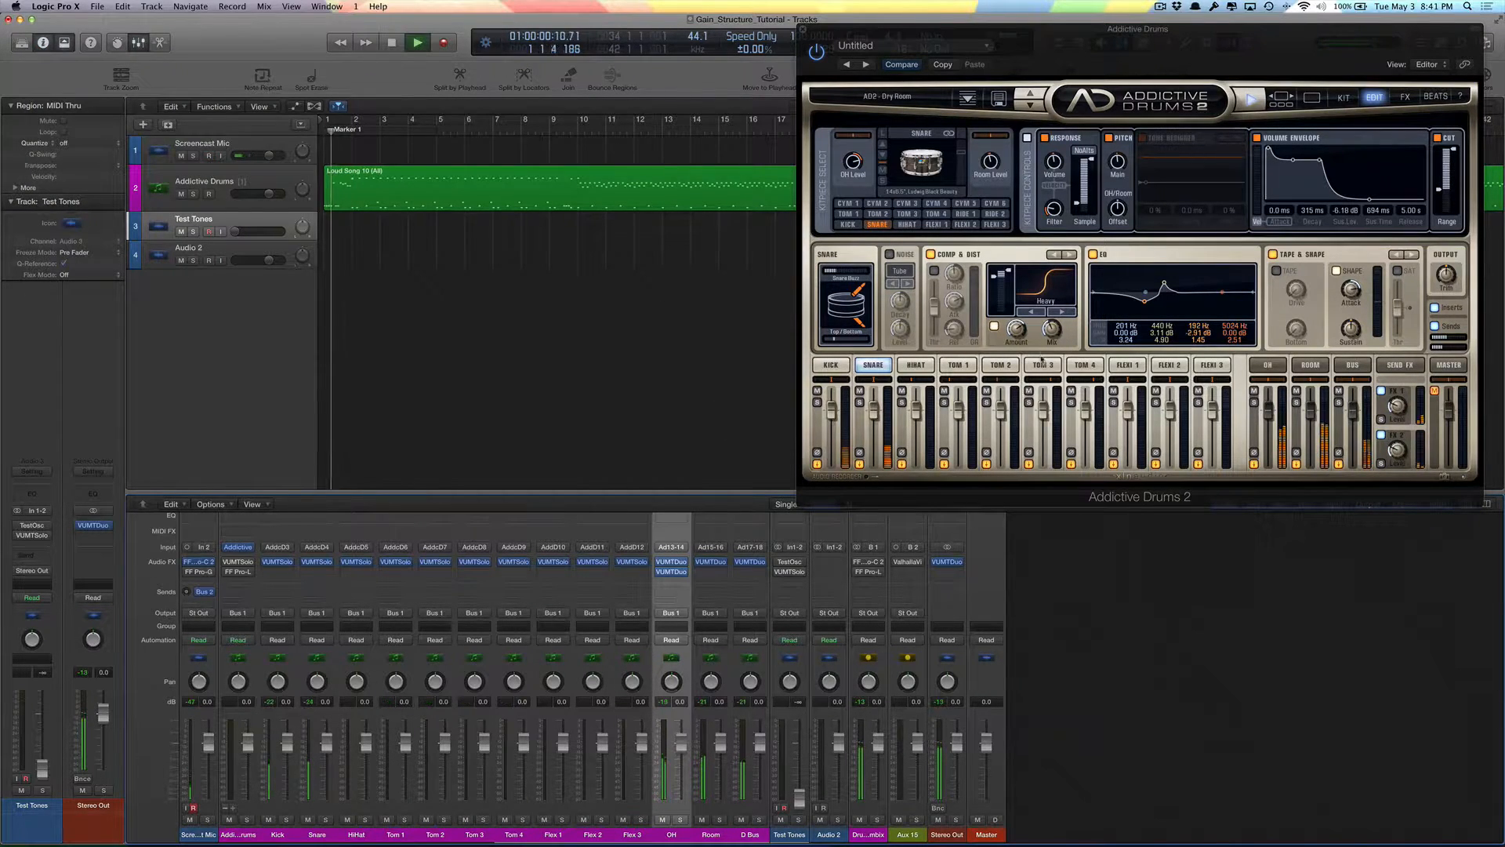
{"action": "left_click", "coordinate": [1259, 105]}
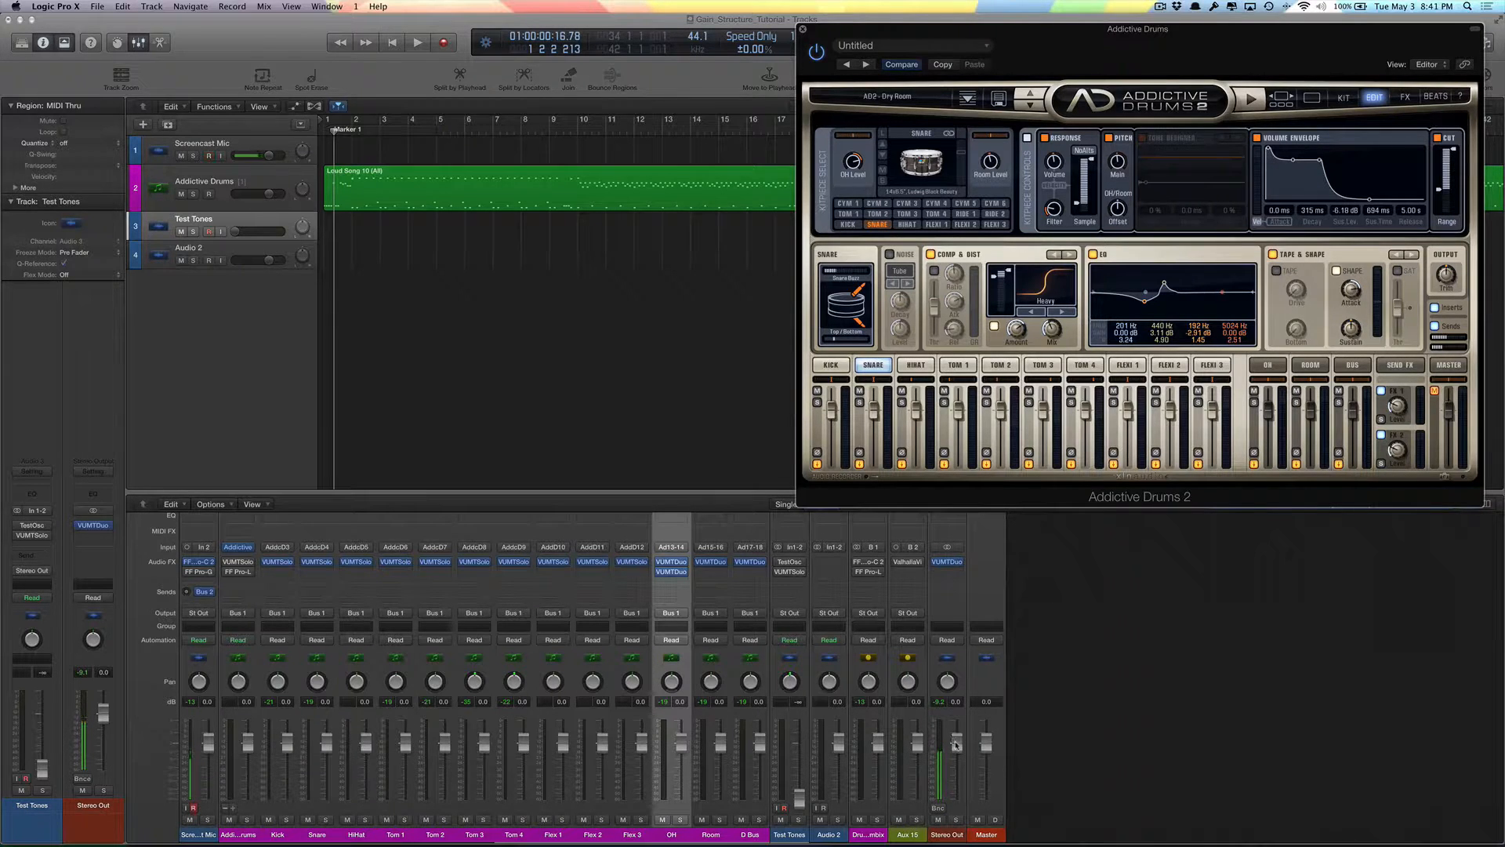
- Highlight all Addictive Drums channel strips through D Bus, and select the Drums Submix strip they feed
{"action": "left_click", "coordinate": [873, 803]}
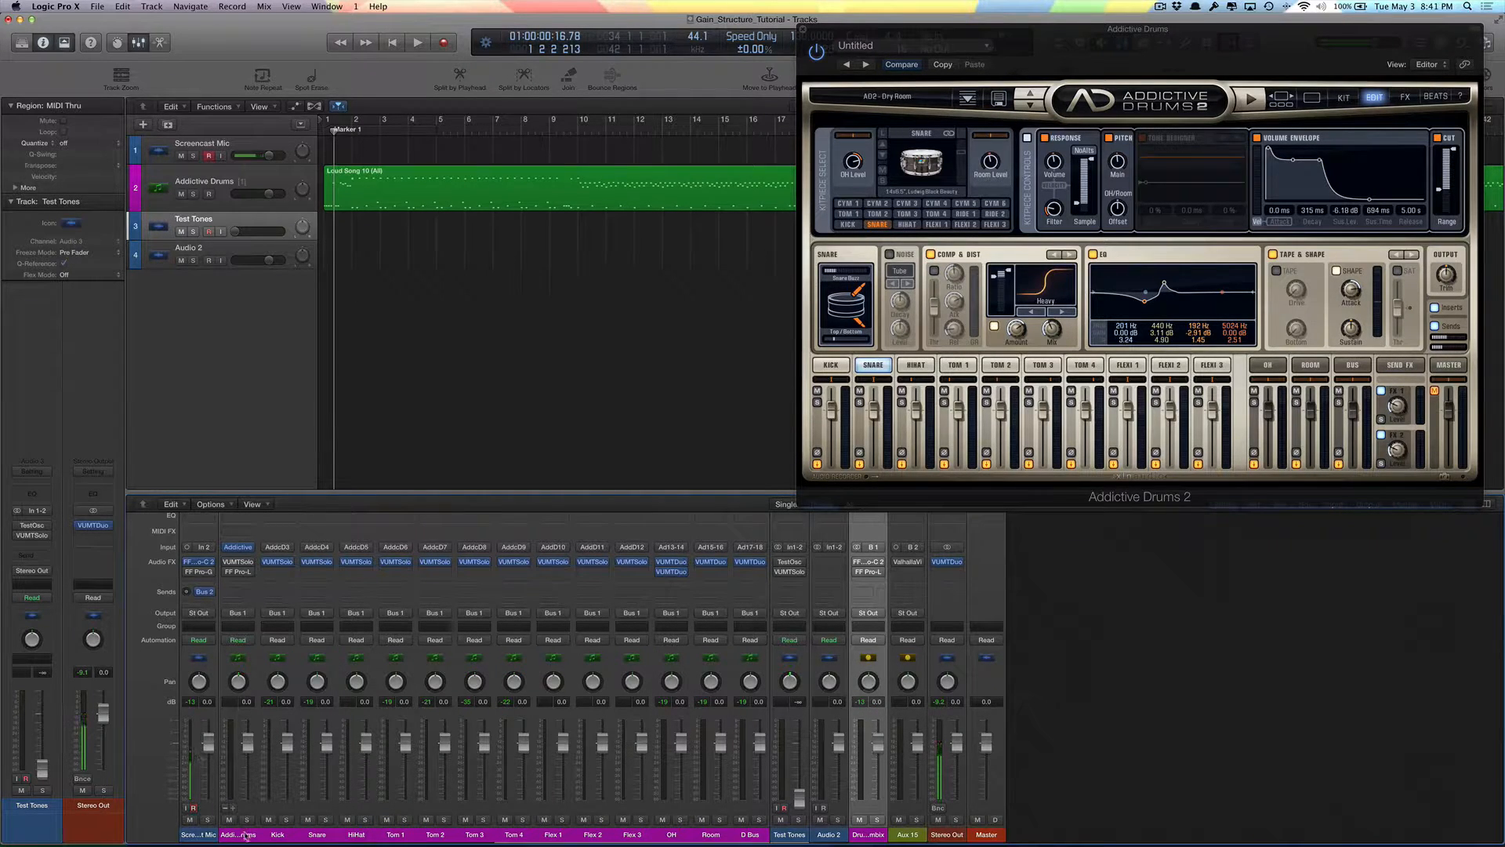
{"action": "left_click_drag", "start_coordinate": [237, 835], "coordinate": [748, 836]}
{"action": "scroll", "coordinate": [745, 830], "scroll_direction": "down", "scroll_amount": 1}
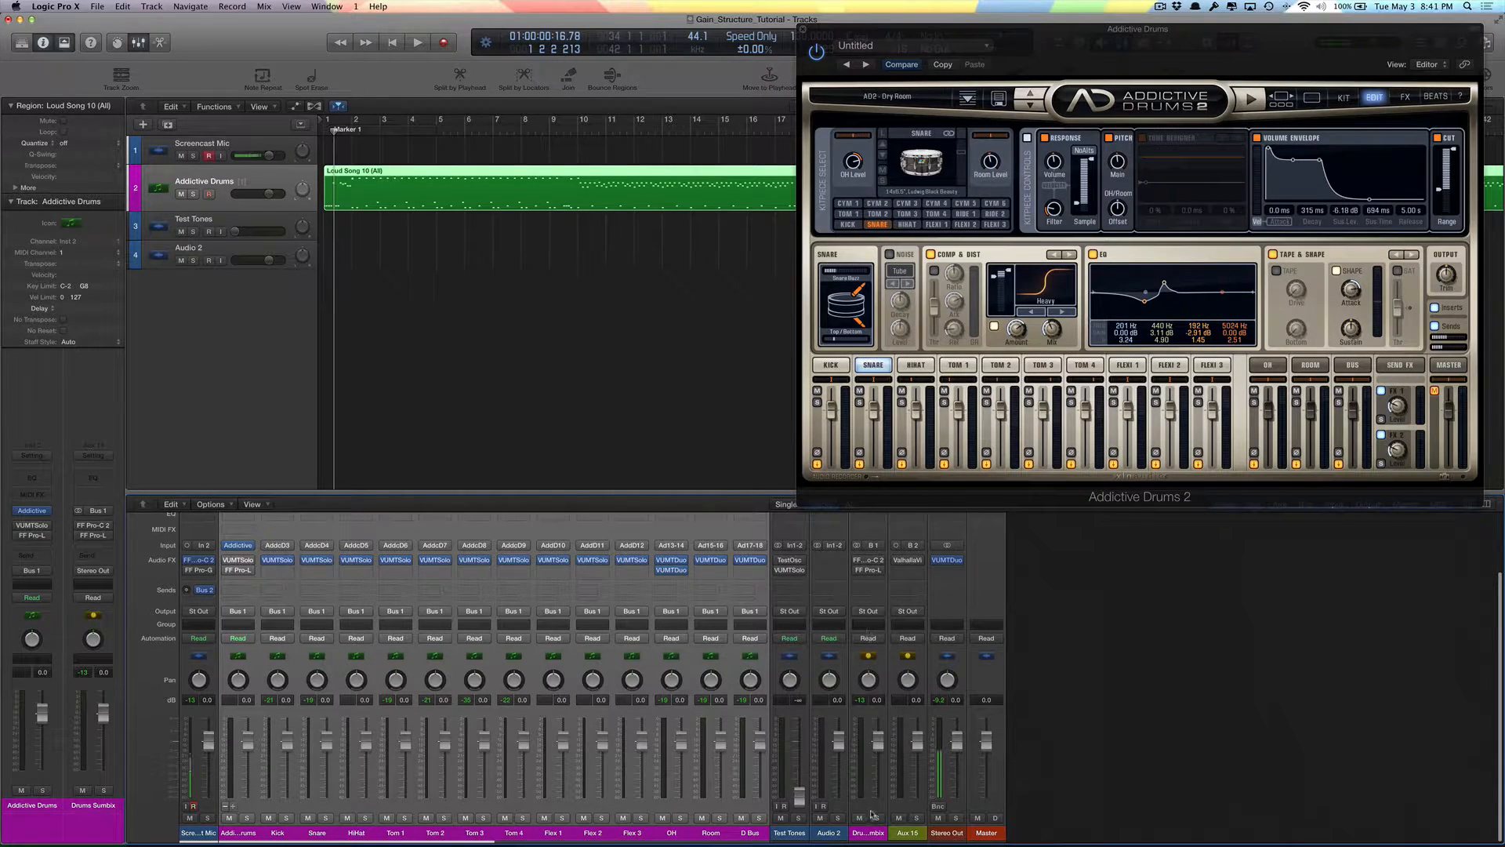
{"action": "left_click", "coordinate": [872, 835]}
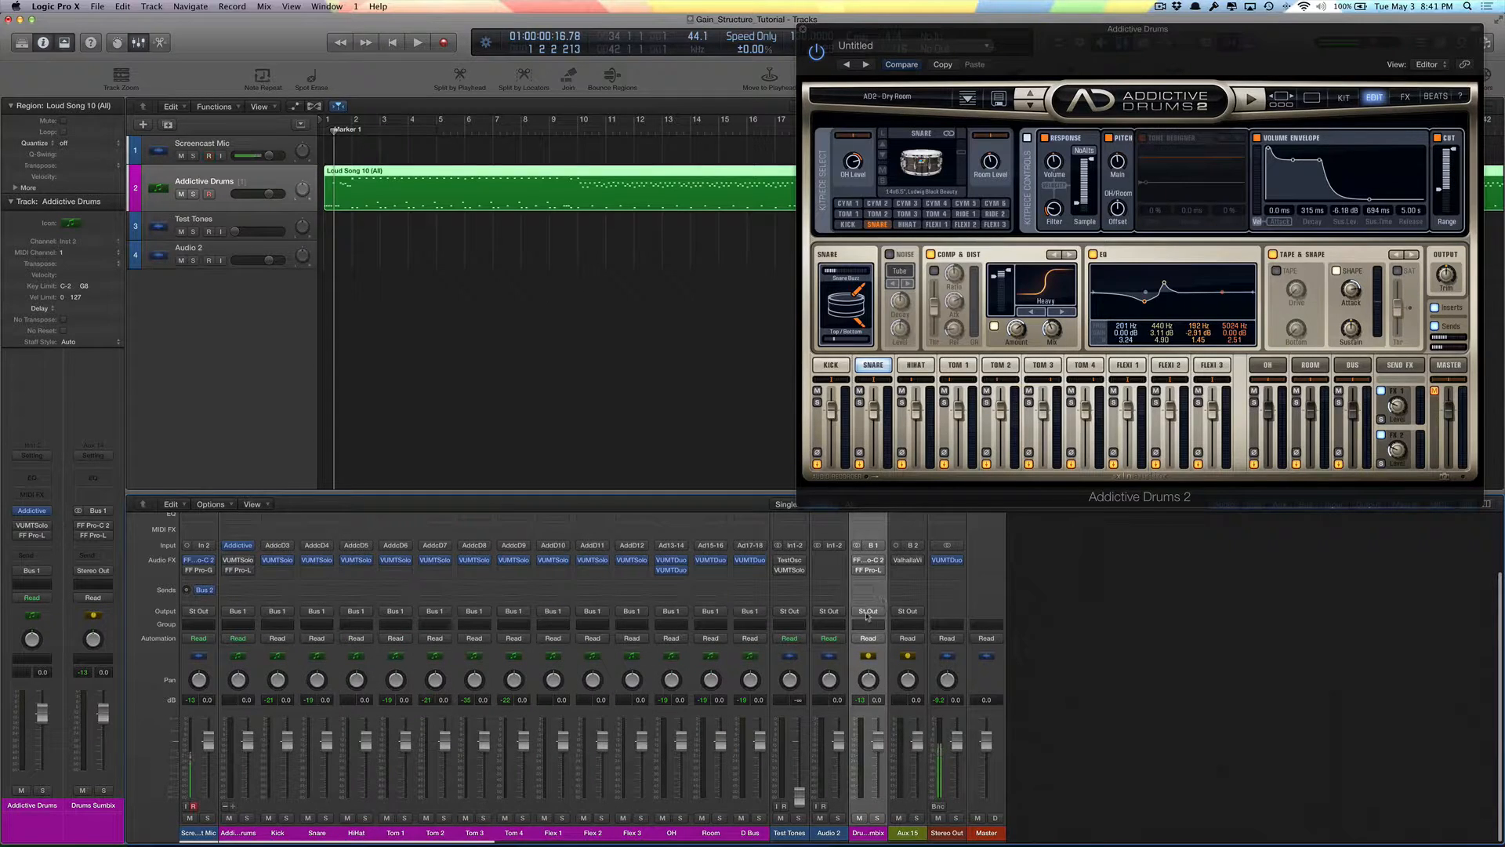
- Lower the Drums Submix fader to about -90 dB, play the preview beat, and raise the fader to -2.7 dB
{"action": "left_click_drag", "start_coordinate": [878, 756], "coordinate": [879, 799]}
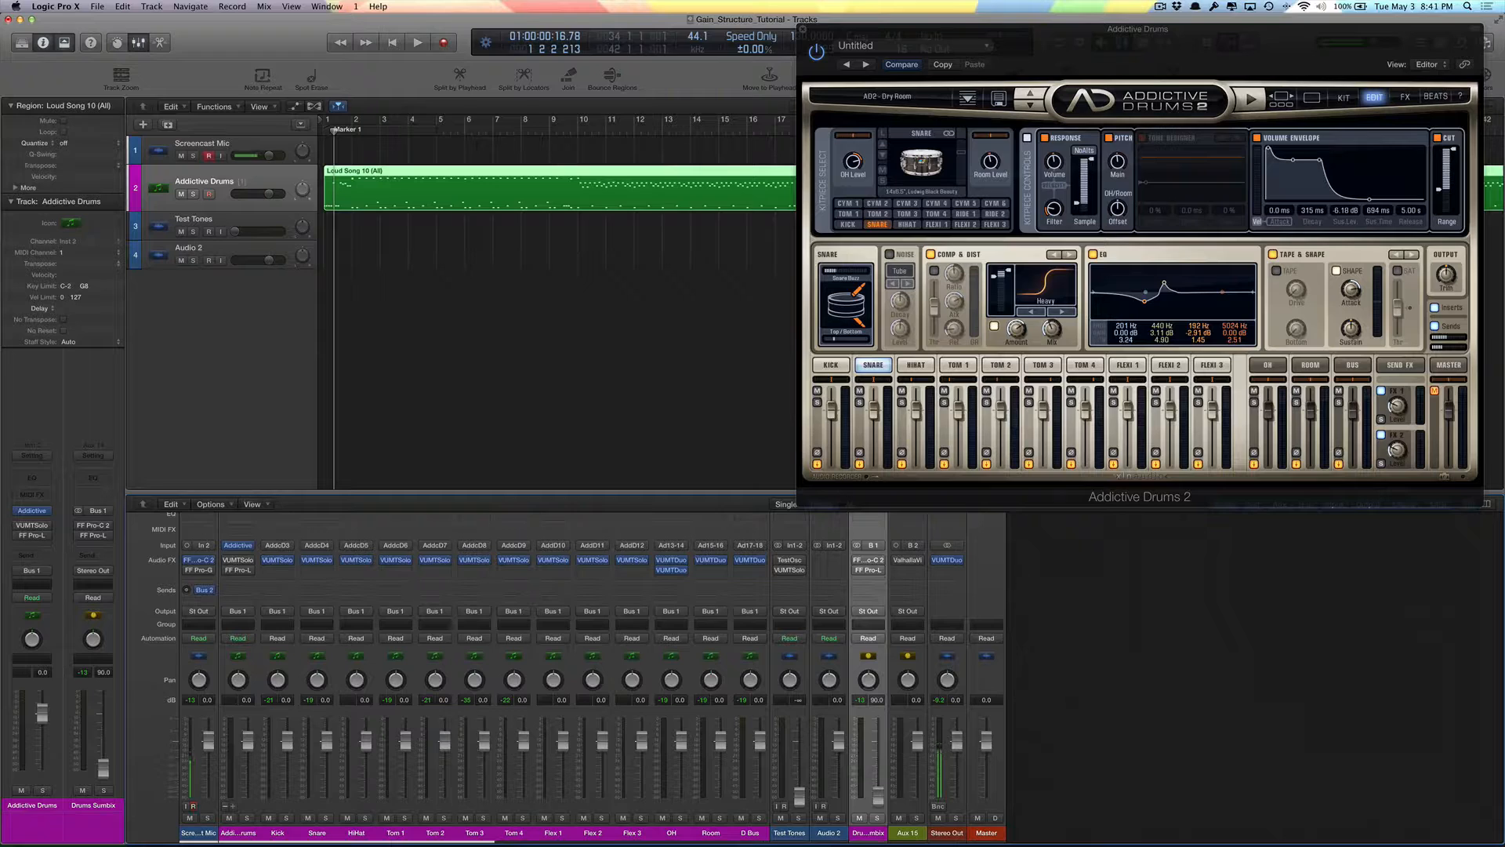
{"action": "left_click", "coordinate": [1254, 98]}
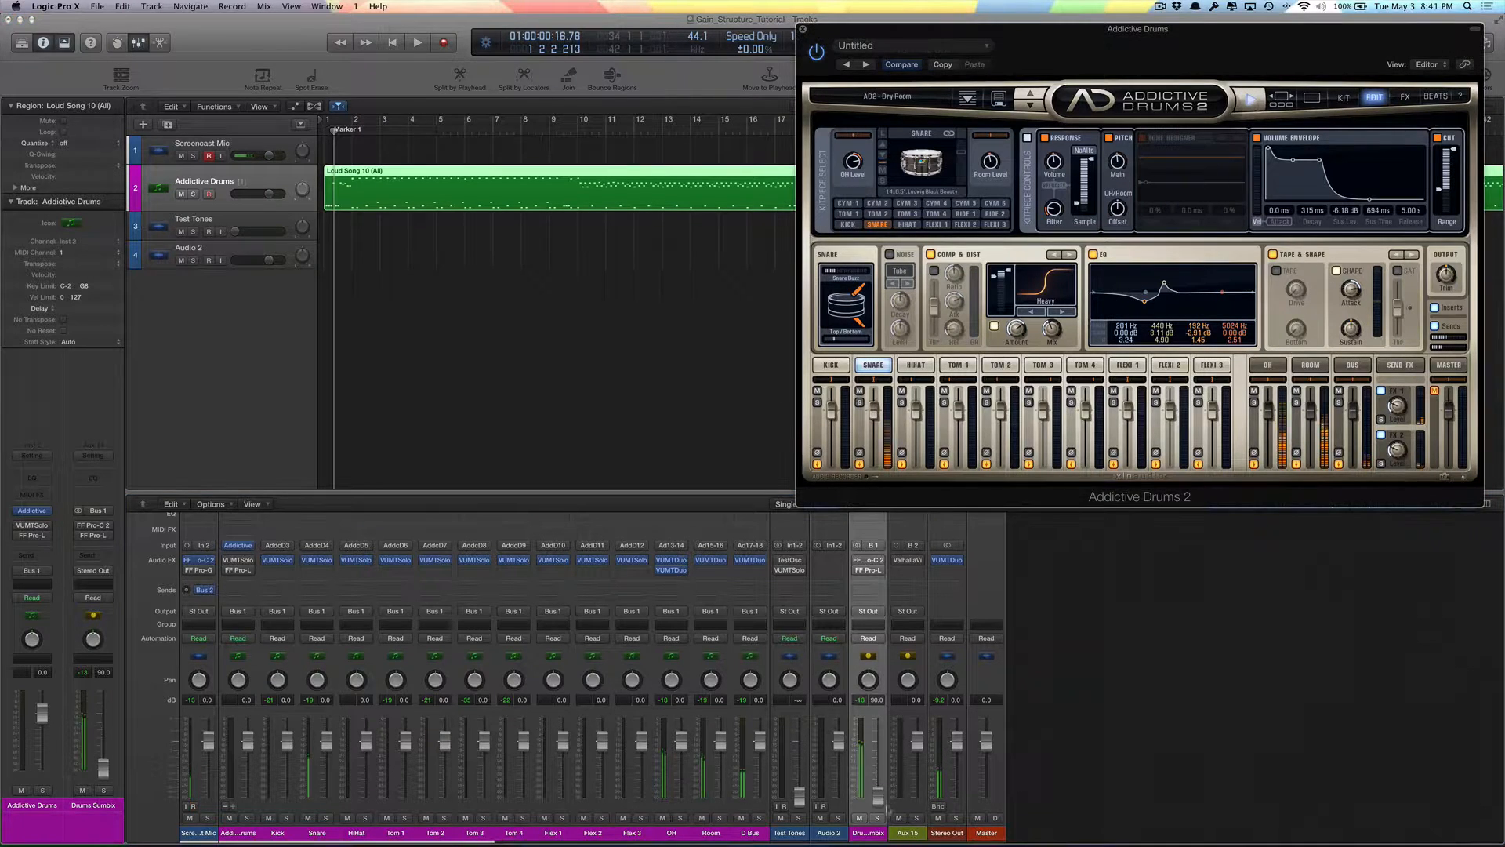
{"action": "left_click_drag", "start_coordinate": [878, 798], "coordinate": [878, 749]}
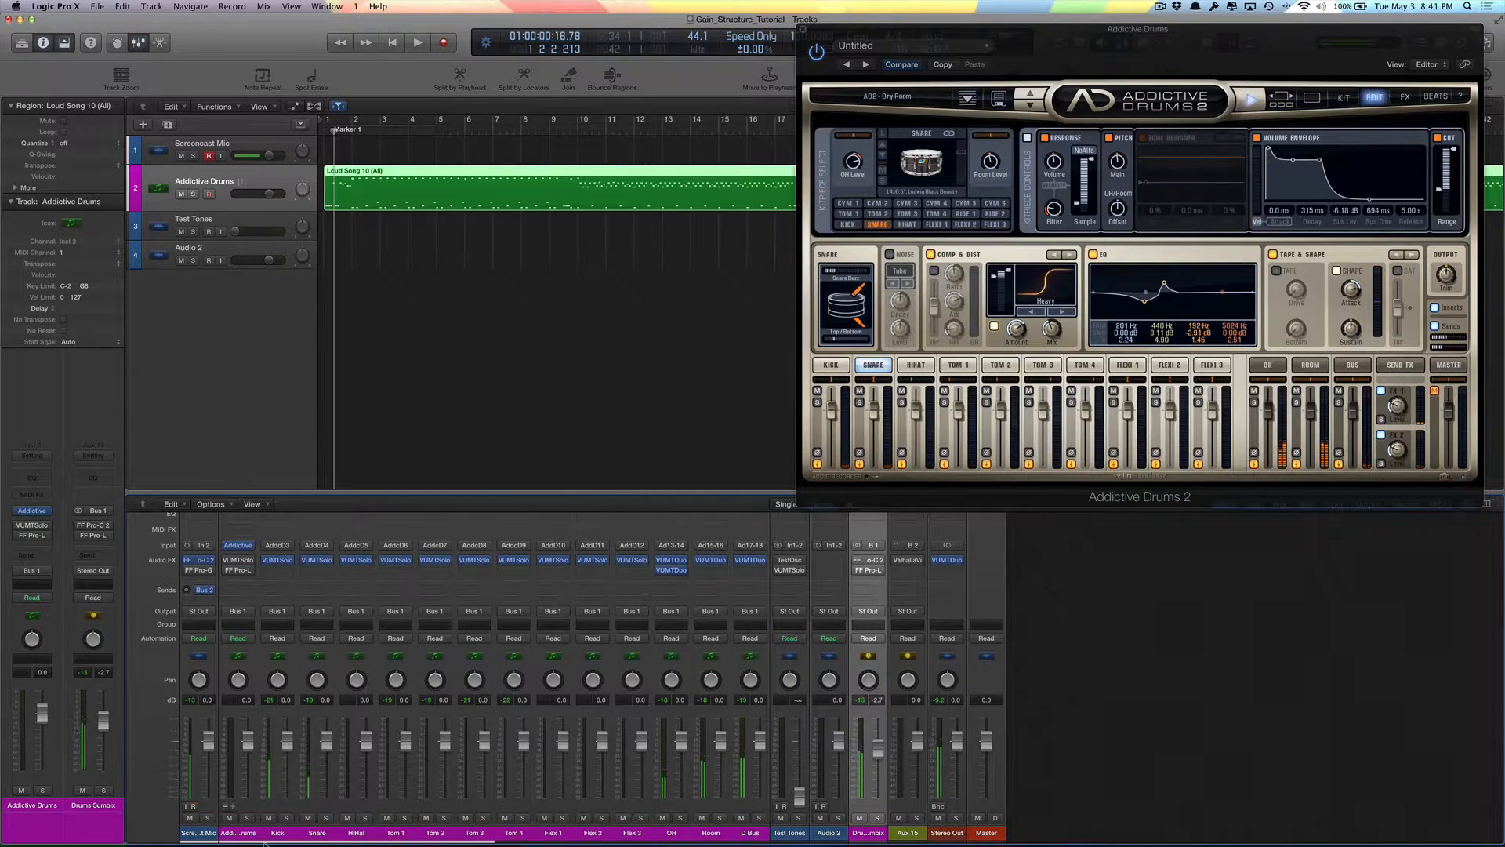
- Highlight the drum channel strips from Addictive Drums to Room, and reset the Drums Submix fader to 0 dB
{"action": "left_click_drag", "start_coordinate": [237, 833], "coordinate": [749, 837]}
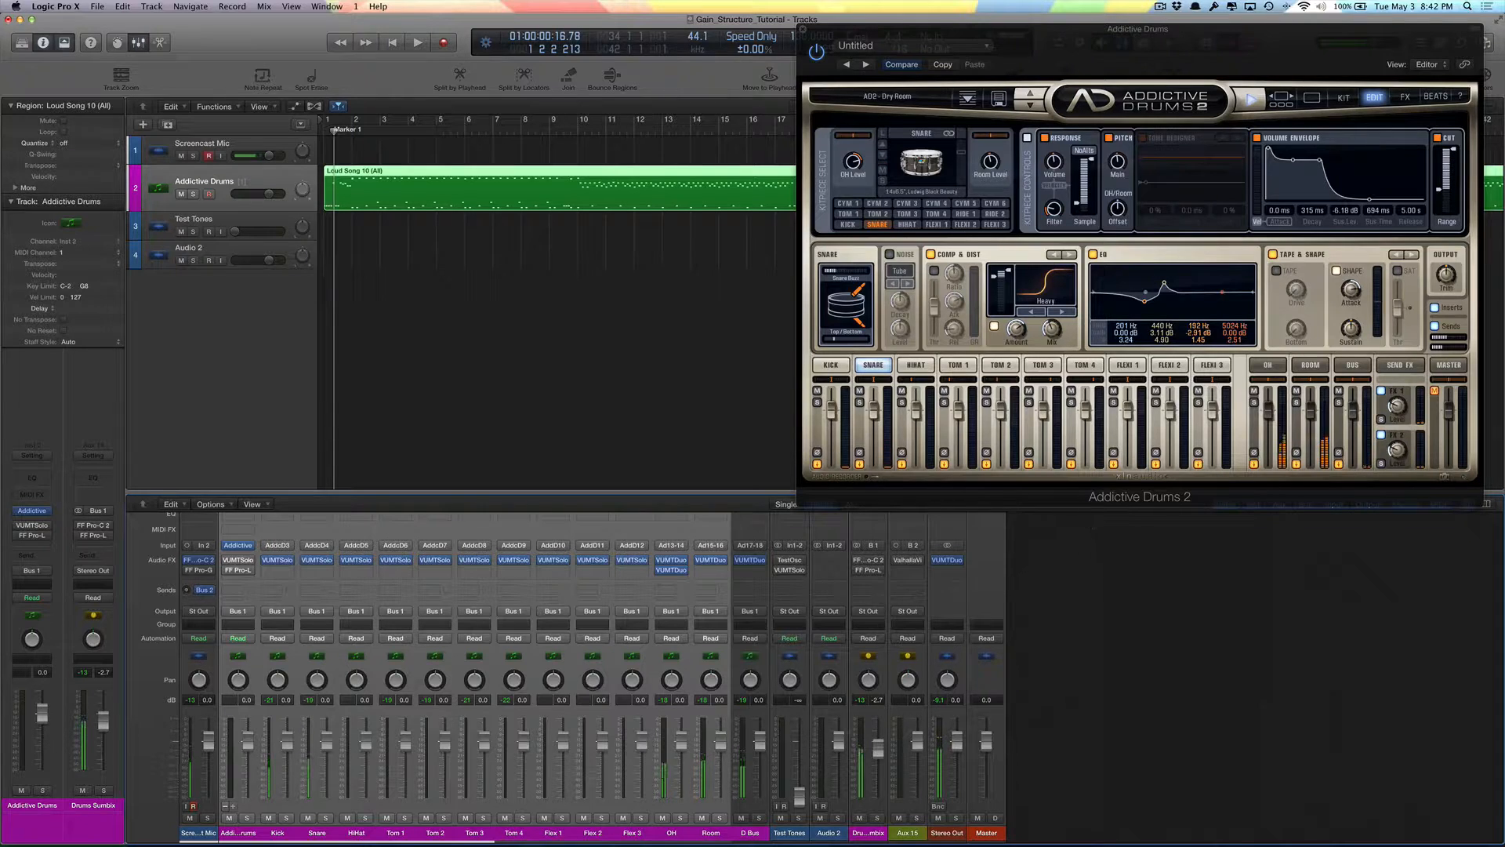
{"action": "left_click", "coordinate": [709, 835]}
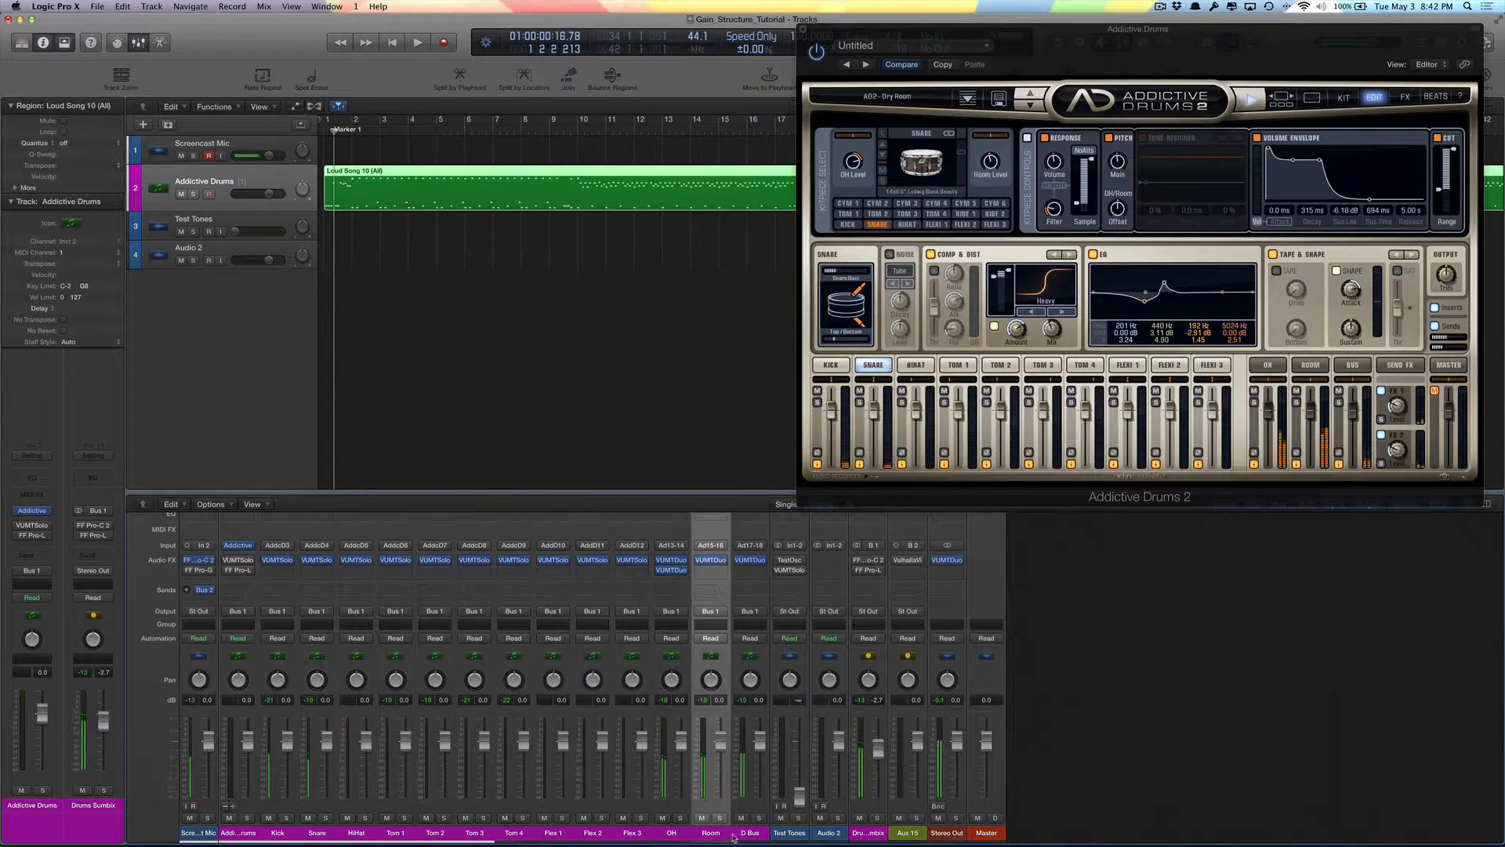
{"action": "left_click", "coordinate": [757, 836]}
{"action": "left_click", "coordinate": [880, 750]}
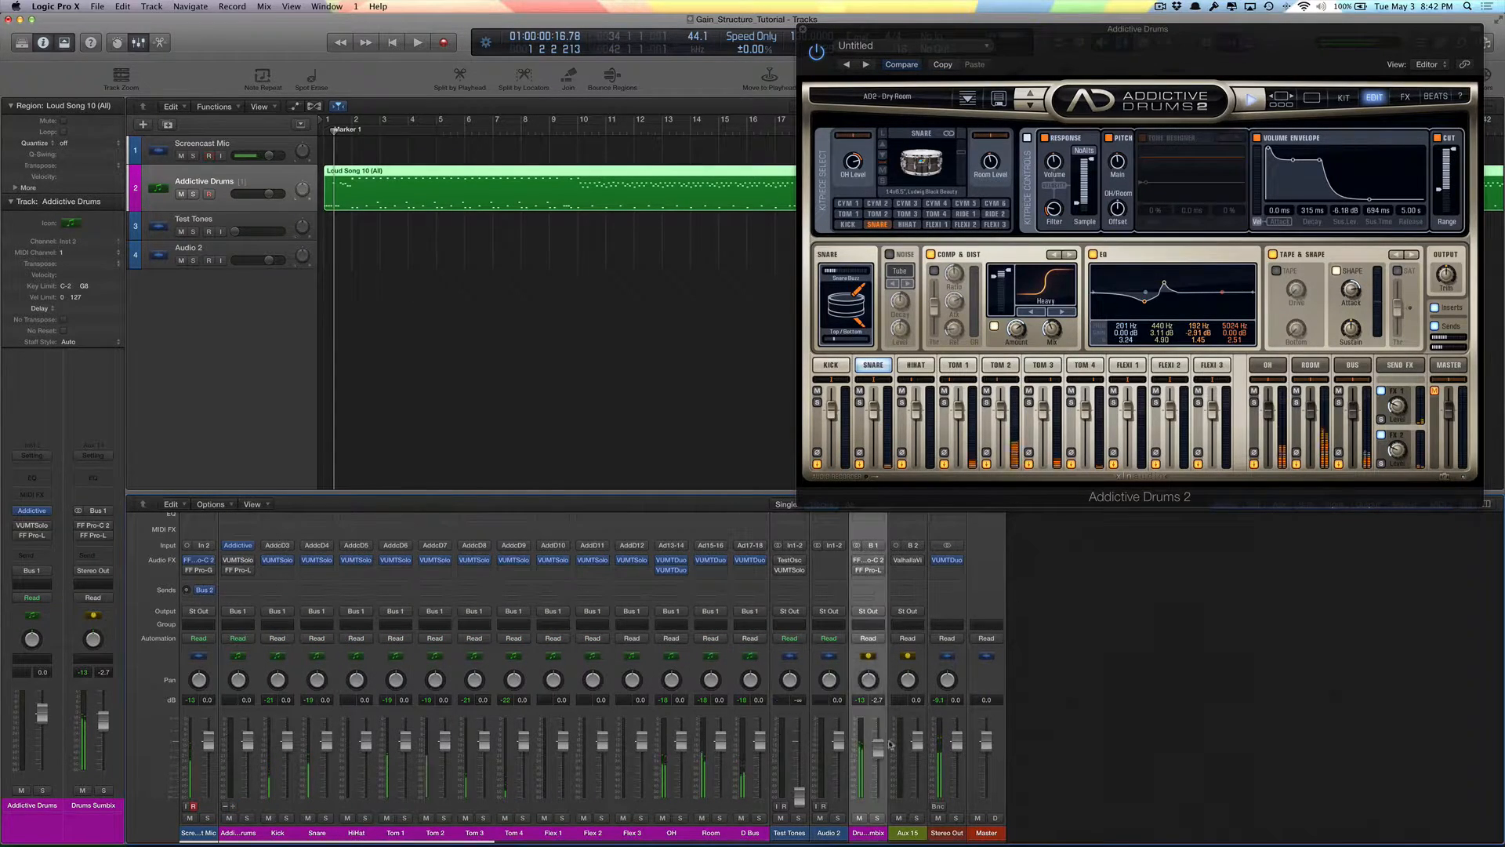
{"action": "left_click", "coordinate": [880, 752], "text": "alt"}
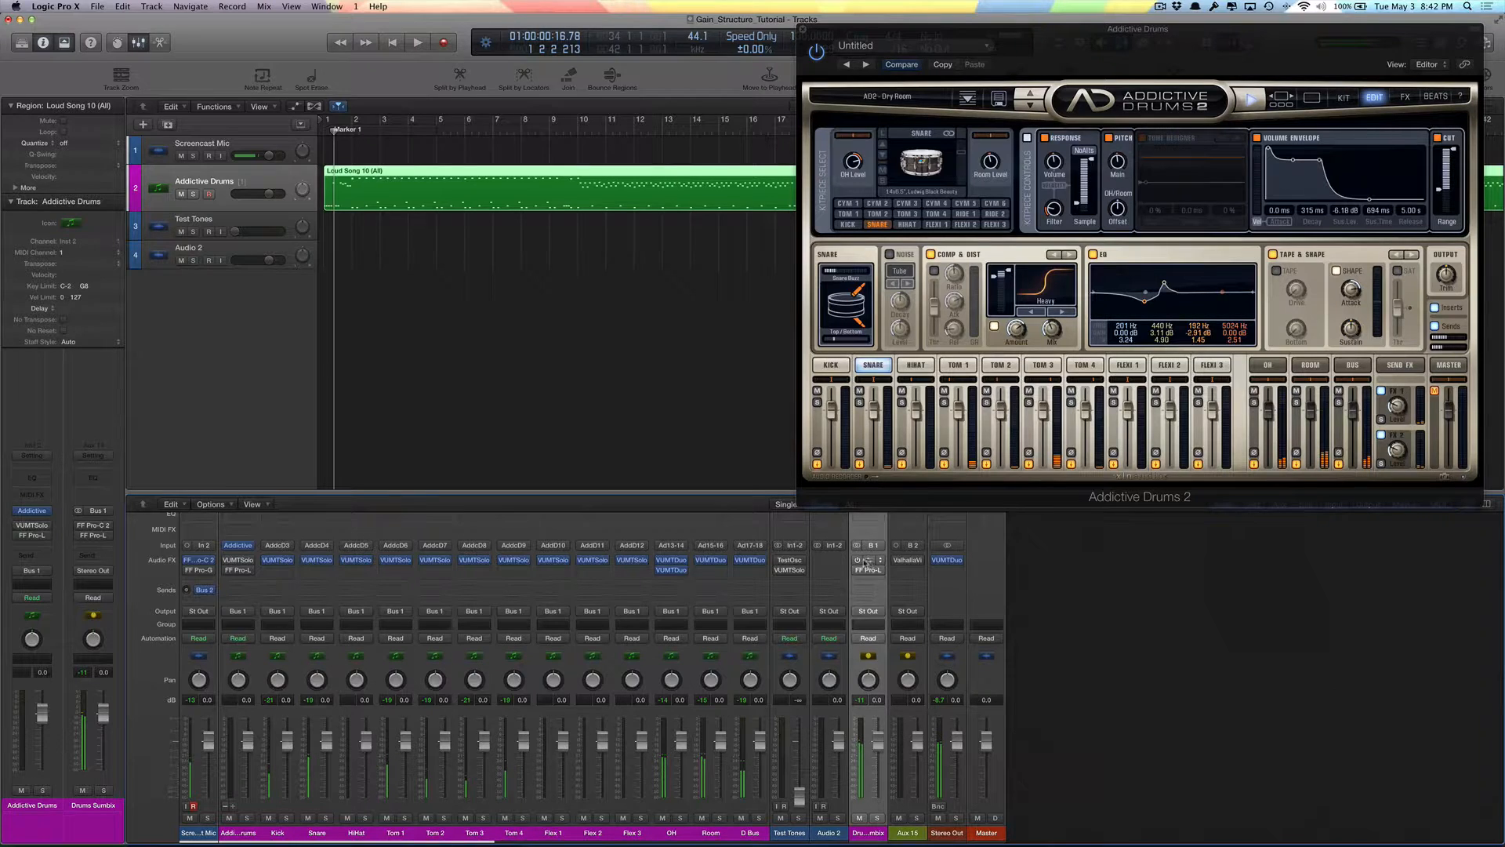
- Open the FF Pro-C 2 compressor on the Drums Submix and adjust its threshold while the preview beat plays
{"action": "left_click", "coordinate": [866, 561]}
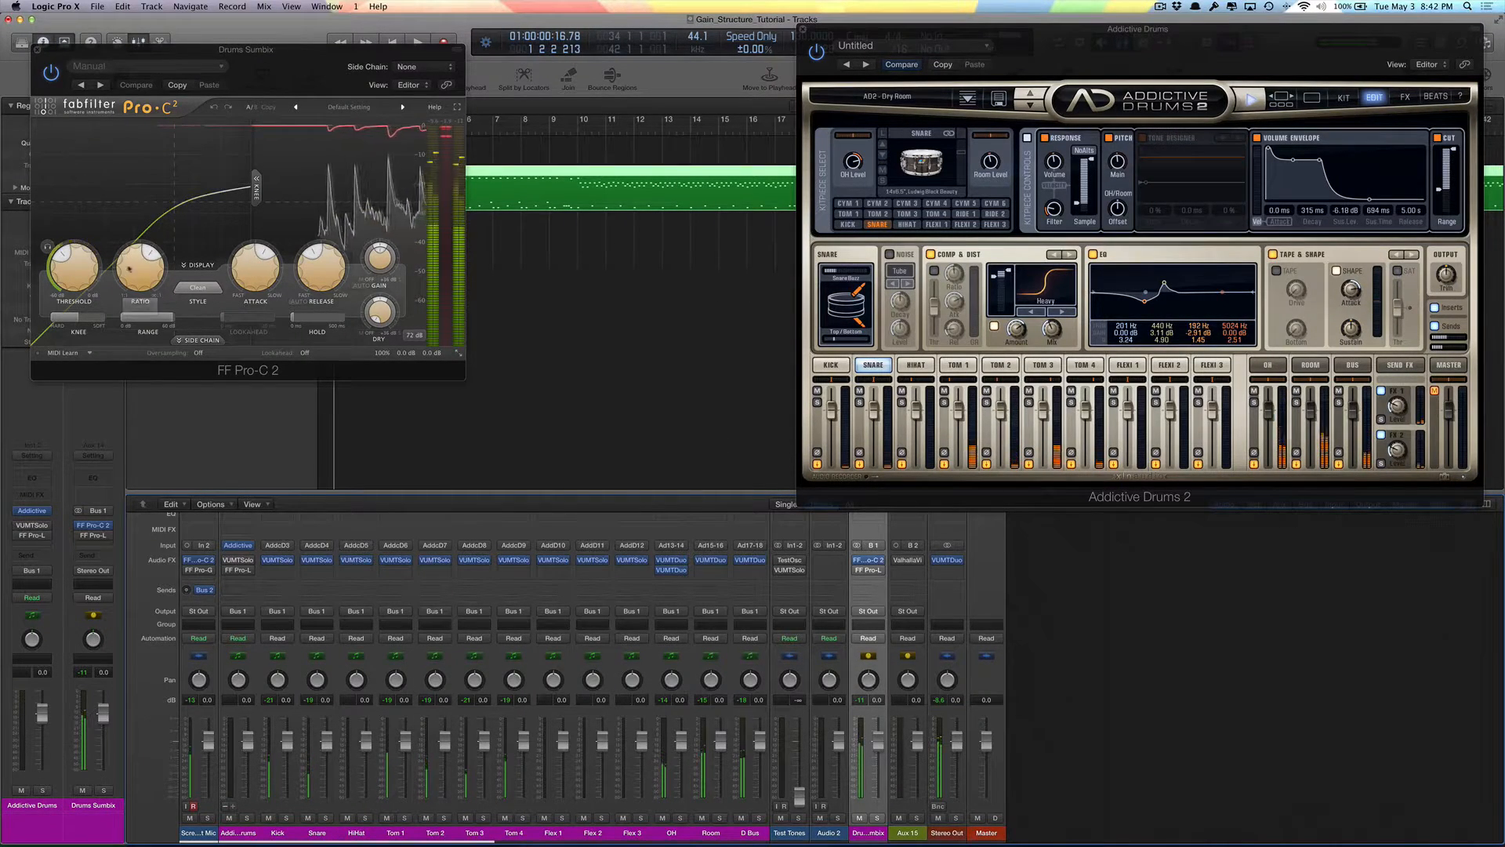
{"action": "left_click", "coordinate": [74, 274]}
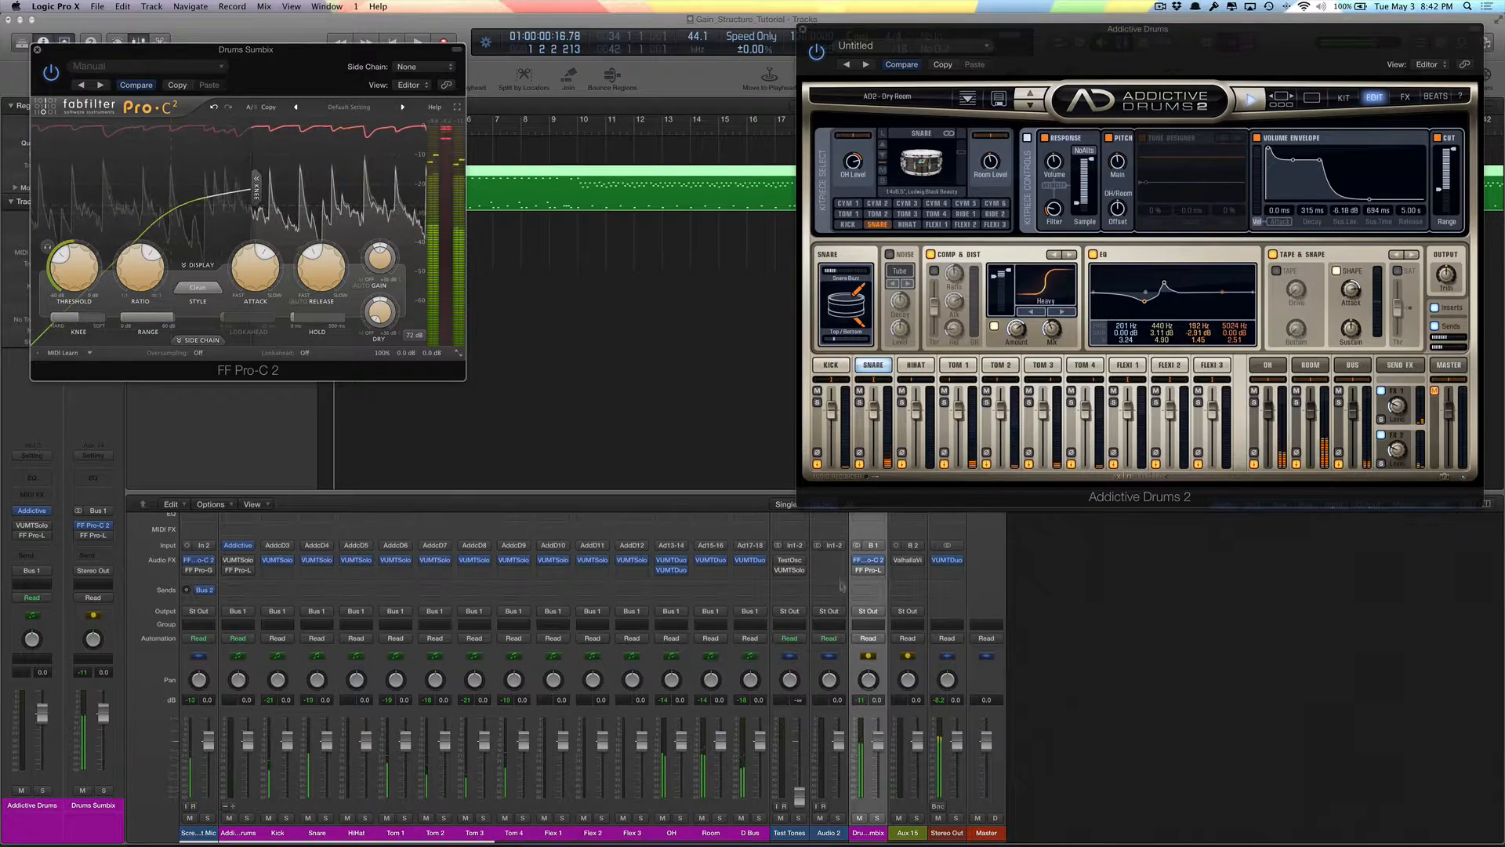
- Open the FF Pro-L limiter on the Drums Submix, reposition its window, and close the Addictive Drums plug-in window
{"action": "mouse_move", "coordinate": [871, 571]}
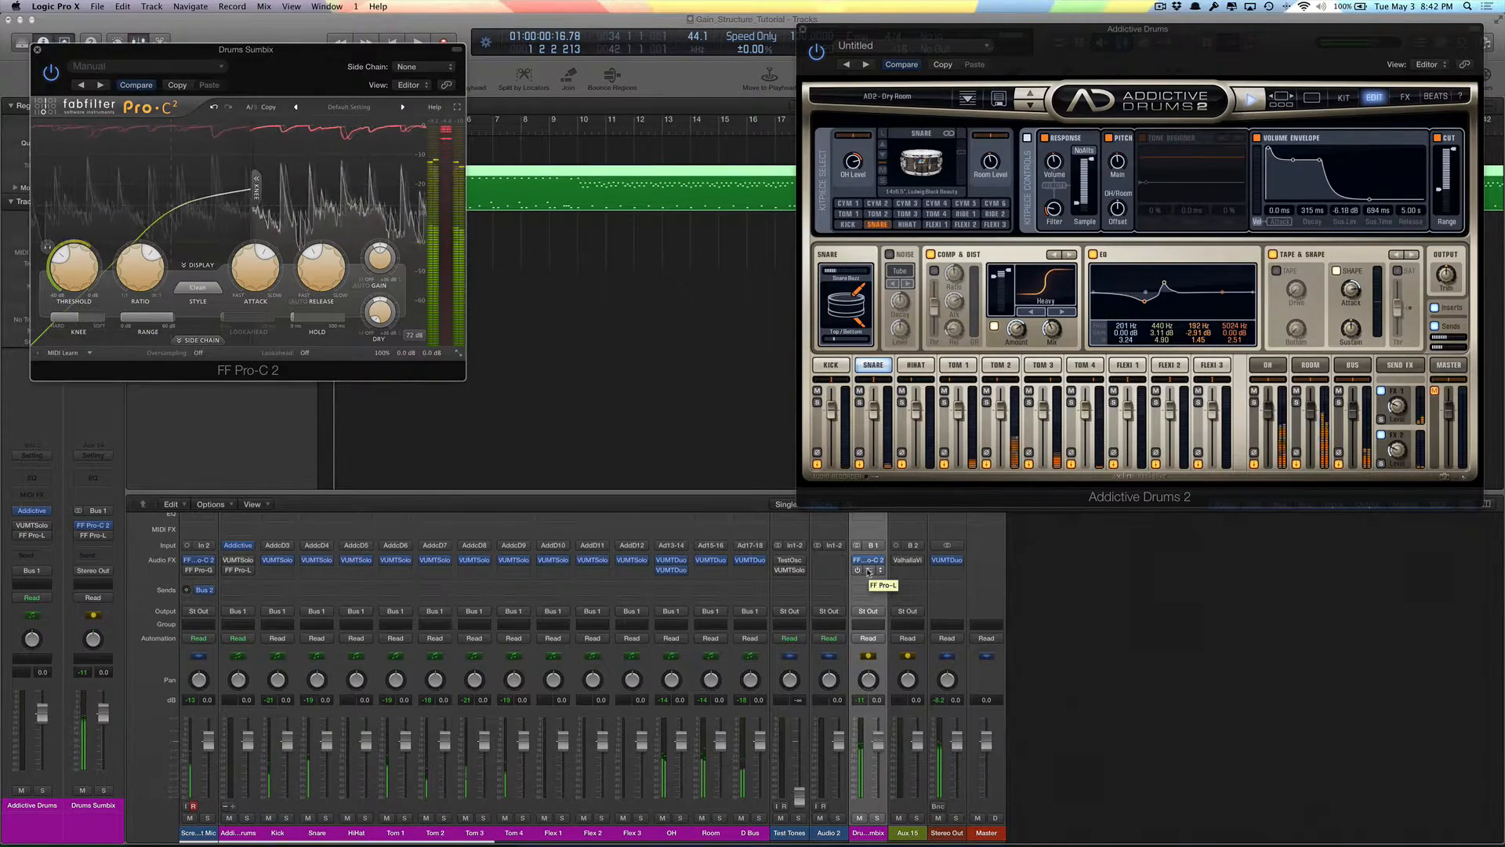
{"action": "left_click", "coordinate": [868, 570]}
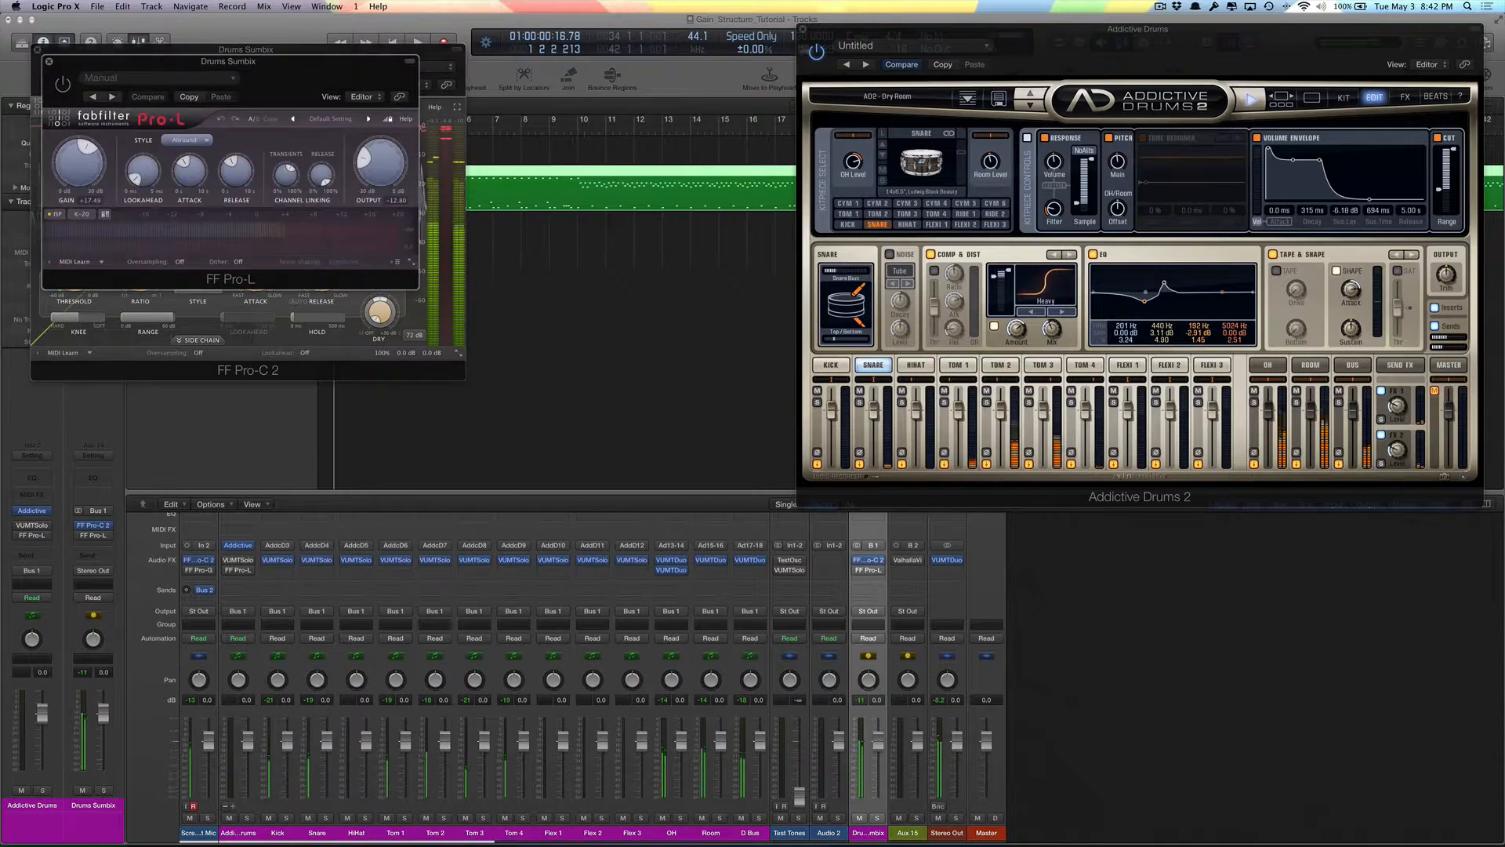
{"action": "left_click_drag", "start_coordinate": [823, 33], "coordinate": [841, 246]}
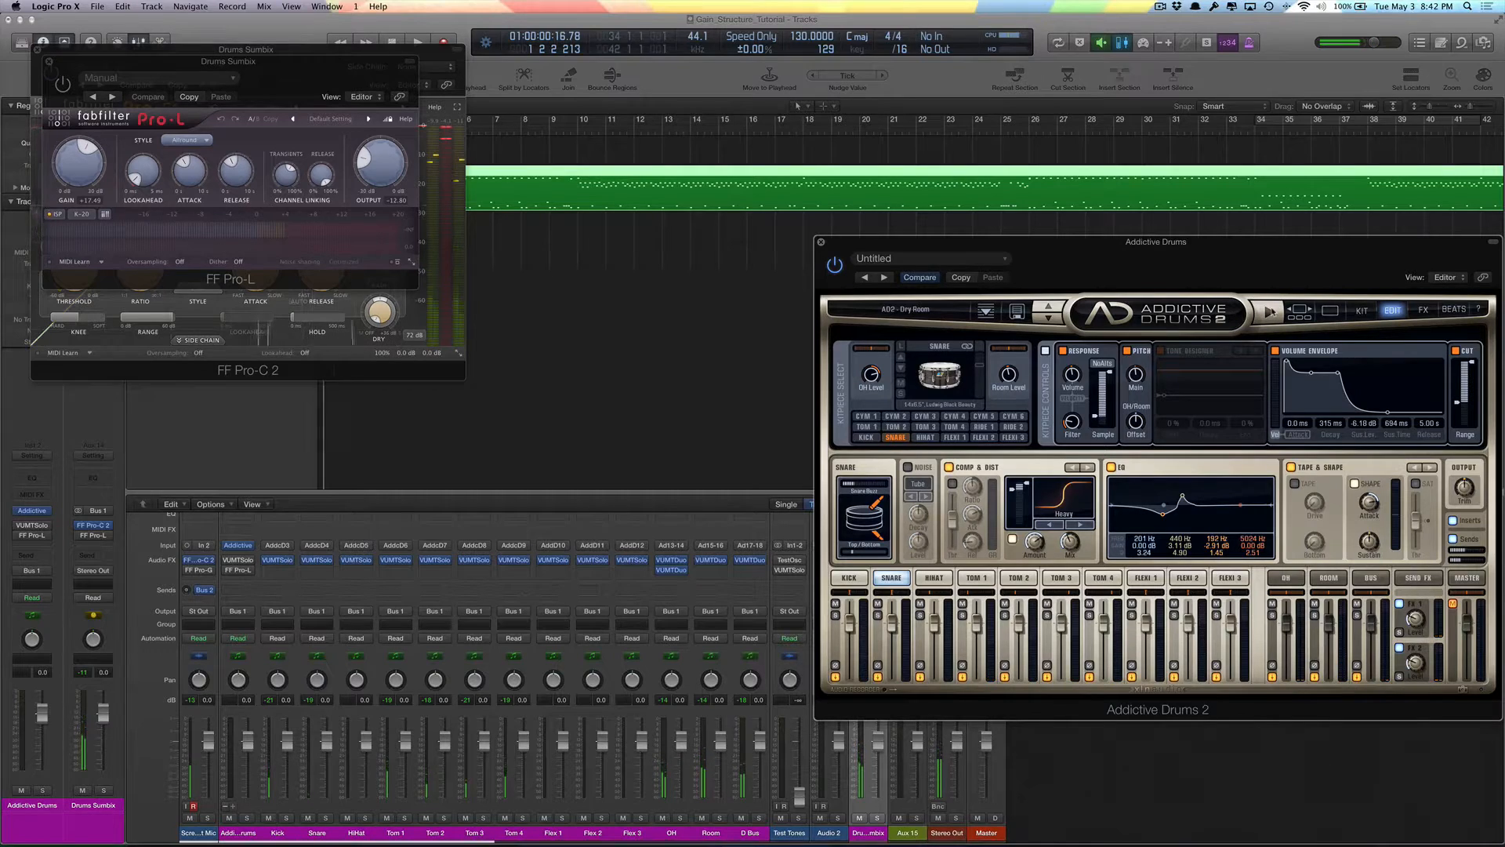
{"action": "left_click_drag", "start_coordinate": [254, 60], "coordinate": [716, 288]}
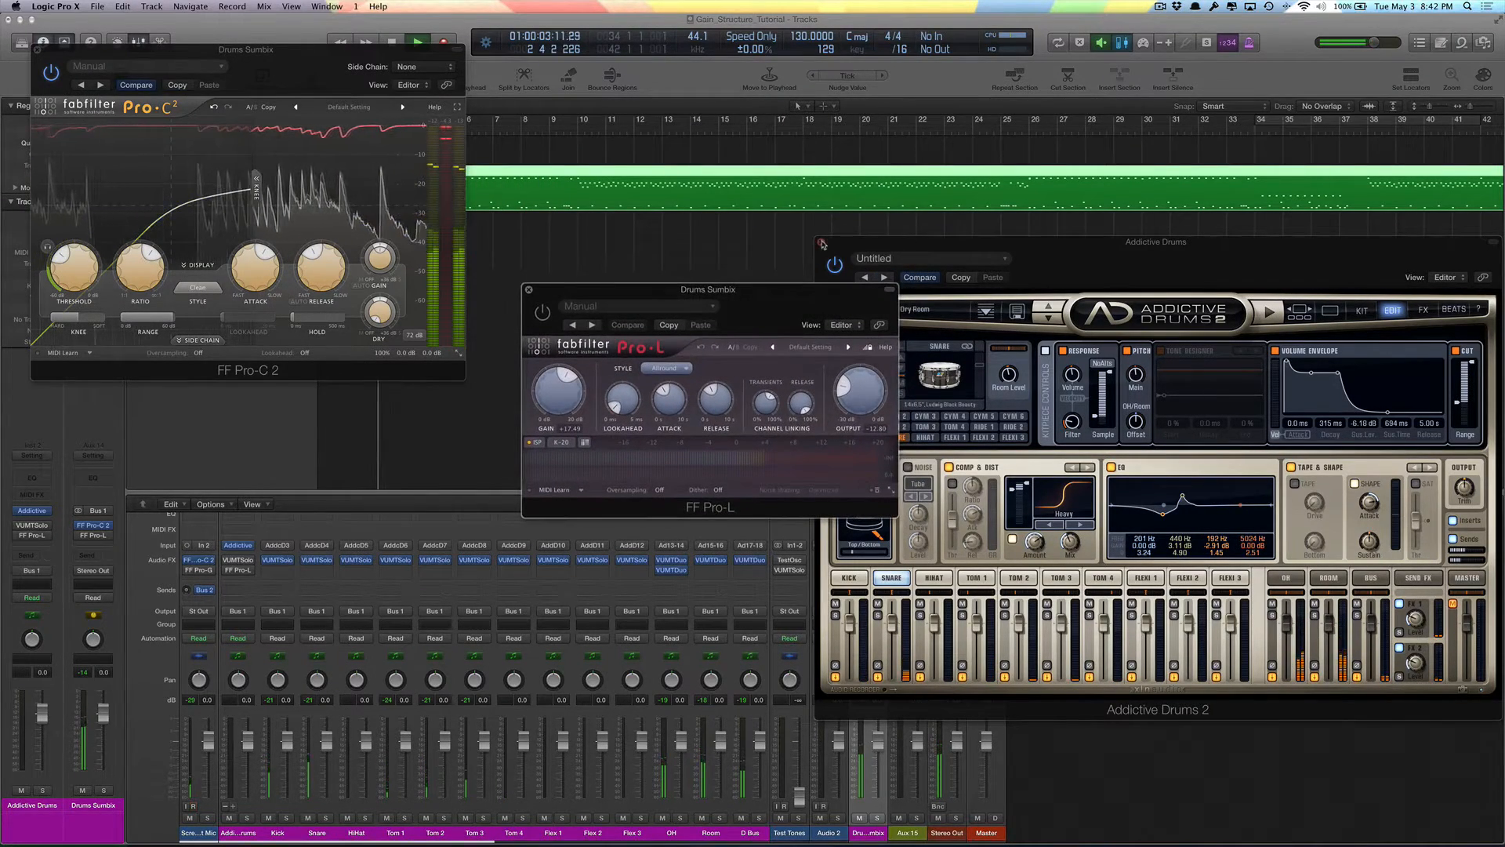
{"action": "left_click", "coordinate": [821, 244]}
{"action": "left_click", "coordinate": [821, 244]}
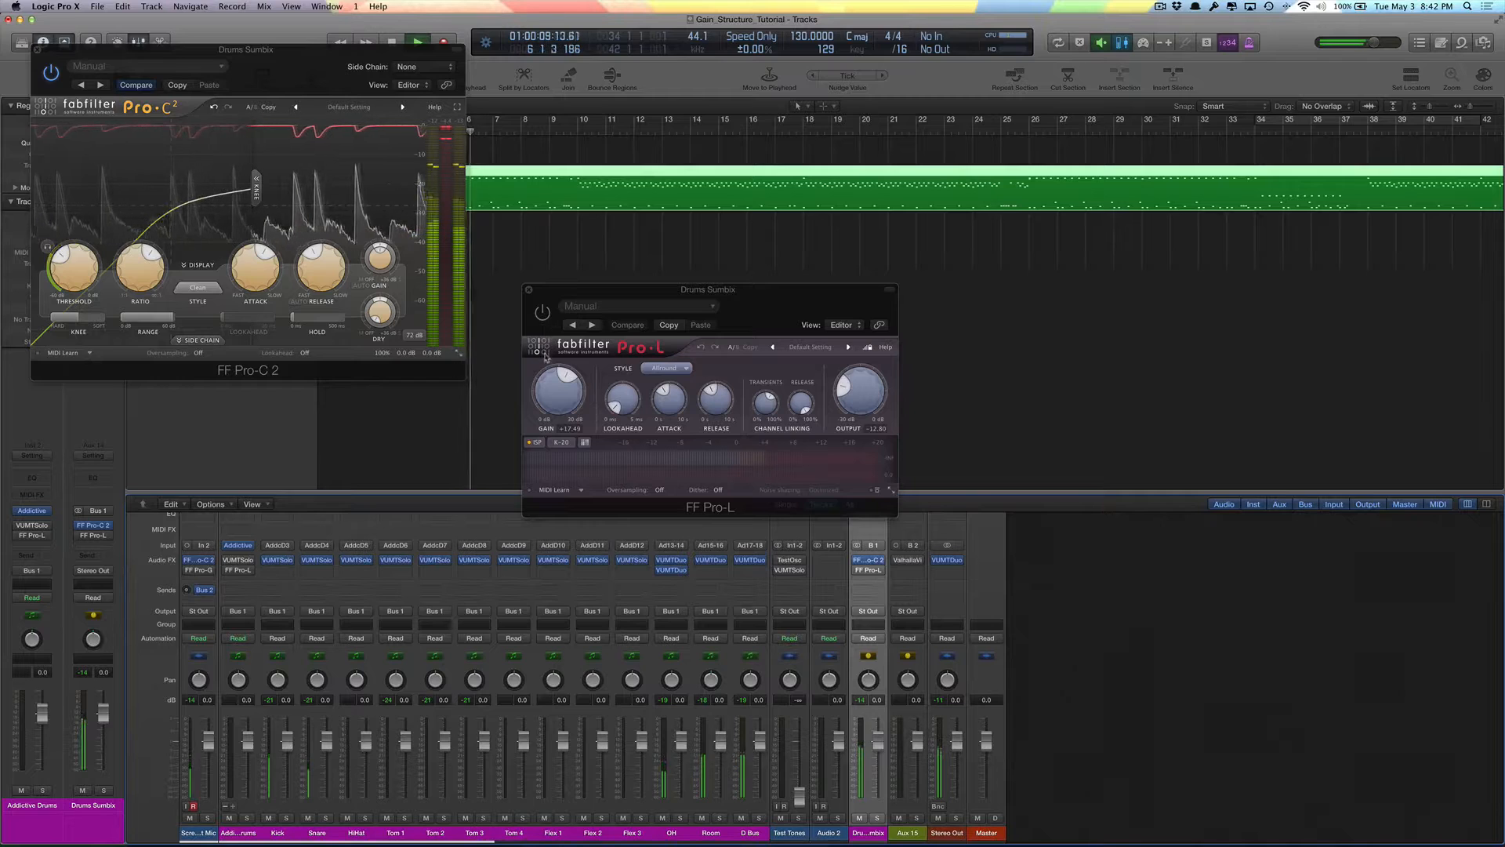
- Enable the Pro-L limiter with its gain set to 0 dB, stop playback, and close the Pro-C 2 window
{"action": "left_click_drag", "start_coordinate": [560, 391], "coordinate": [586, 589]}
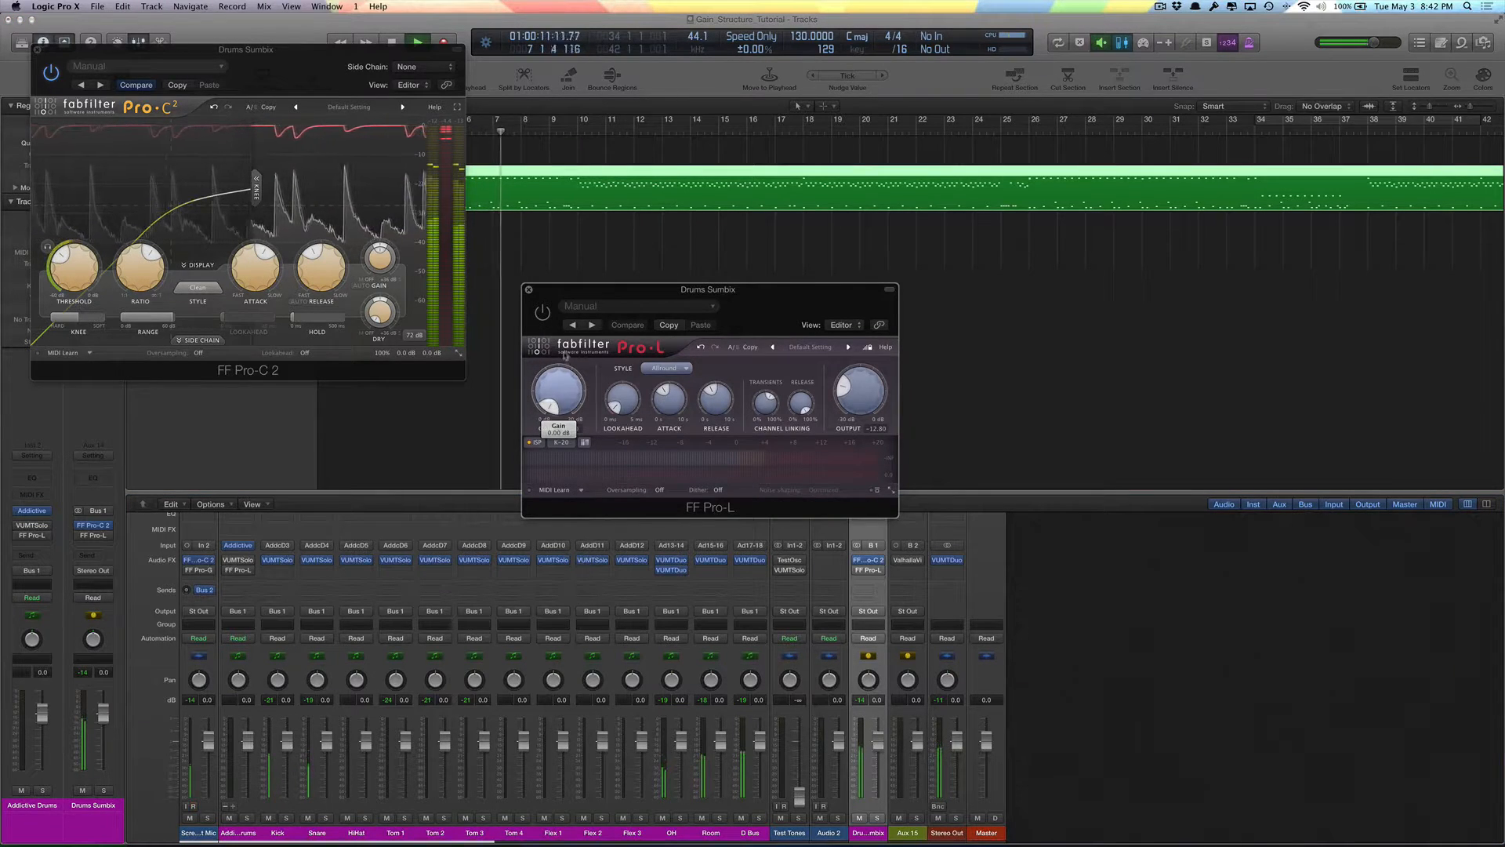
{"action": "left_click", "coordinate": [545, 314]}
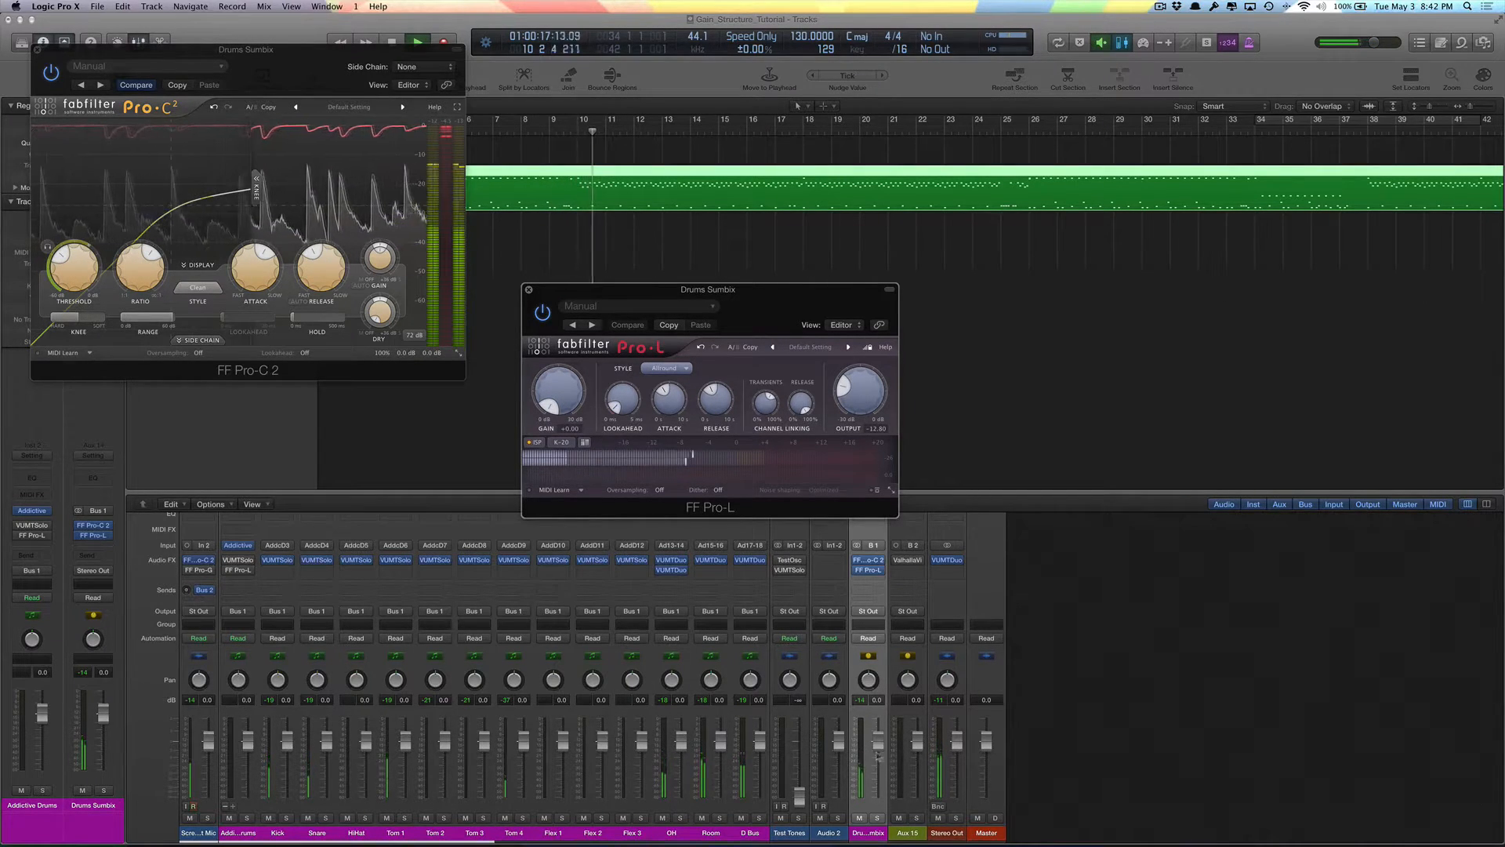
{"action": "key", "text": "space"}
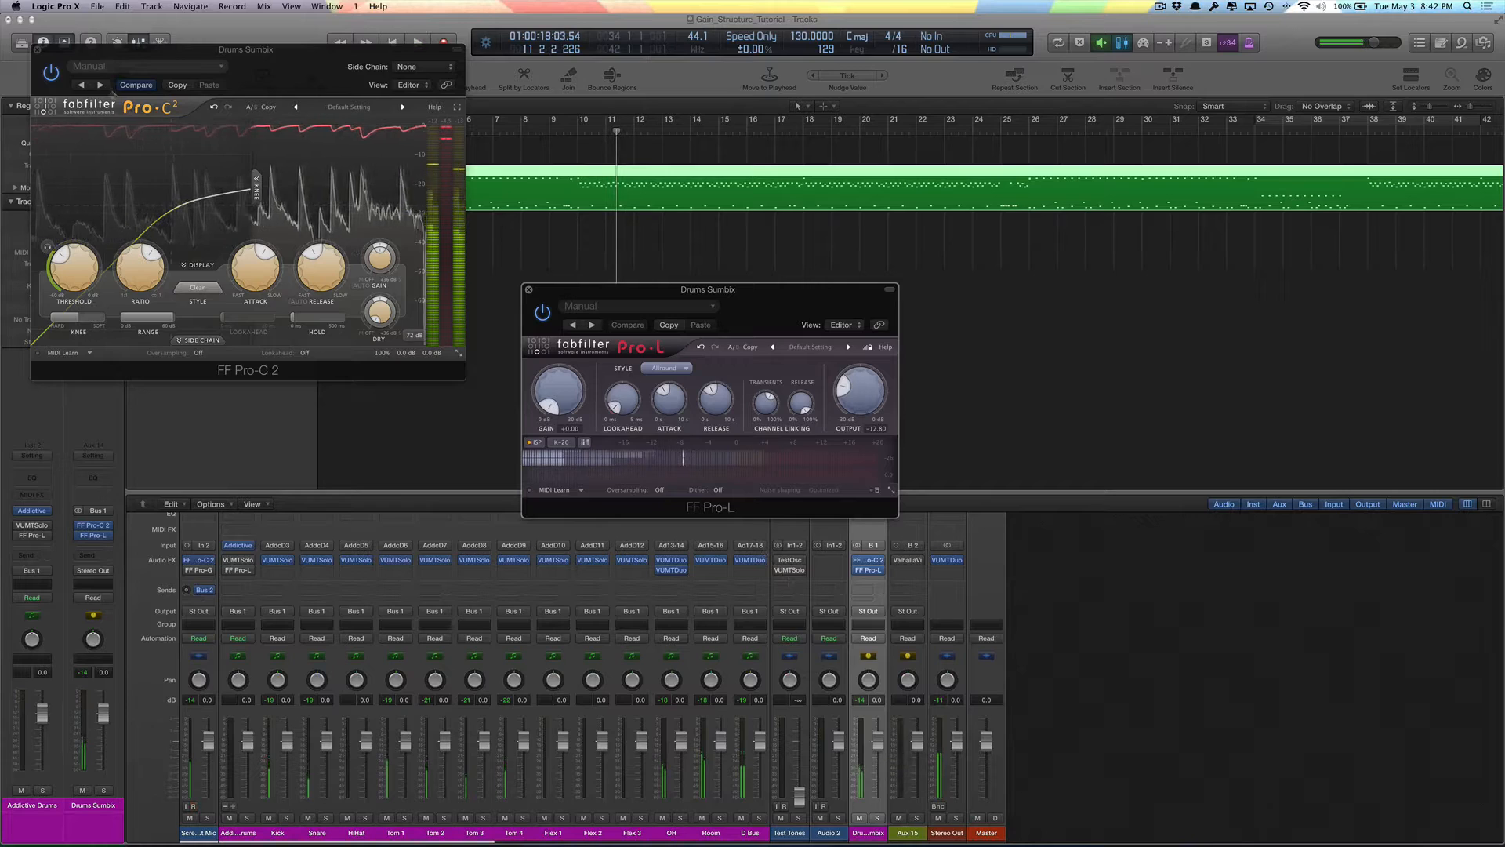
{"action": "left_click", "coordinate": [38, 50]}
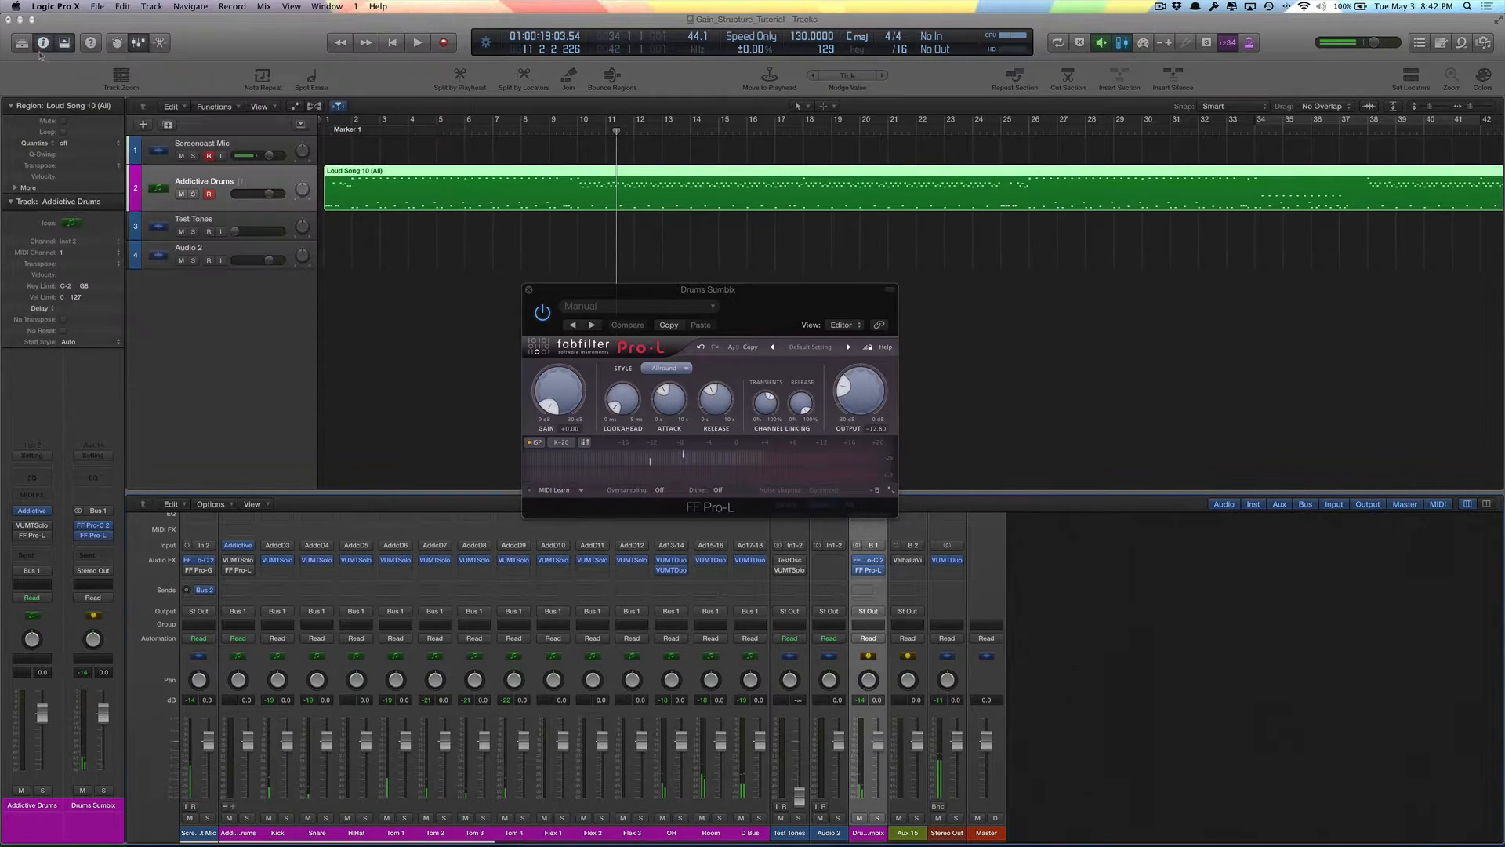
{"action": "left_click", "coordinate": [209, 196]}
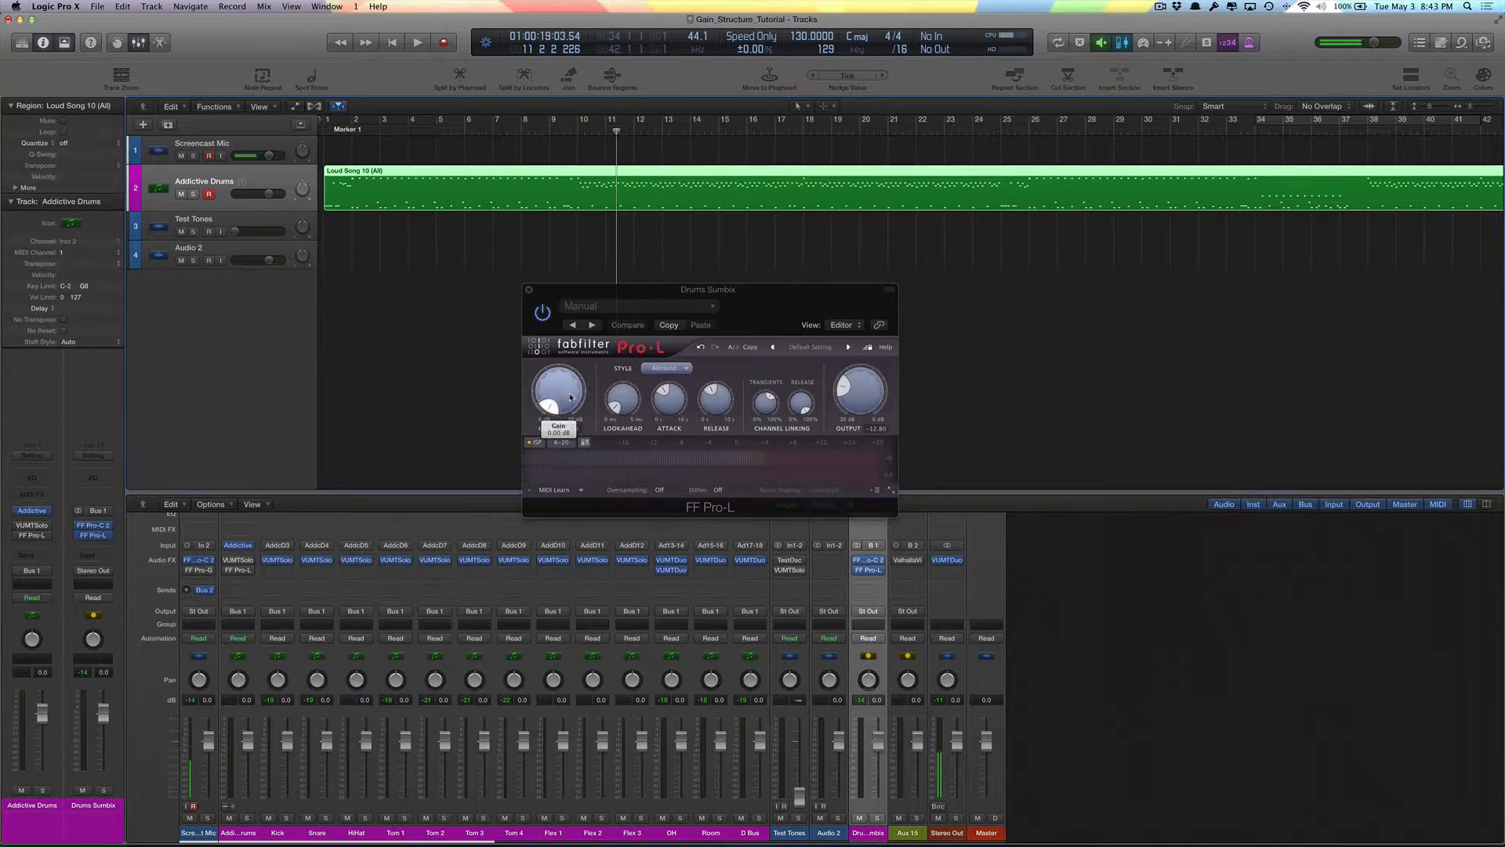
- Set the Pro-L gain to +20.67 dB and its output to -1.64 dB while playing the song from the start
{"action": "mouse_move", "coordinate": [570, 397]}
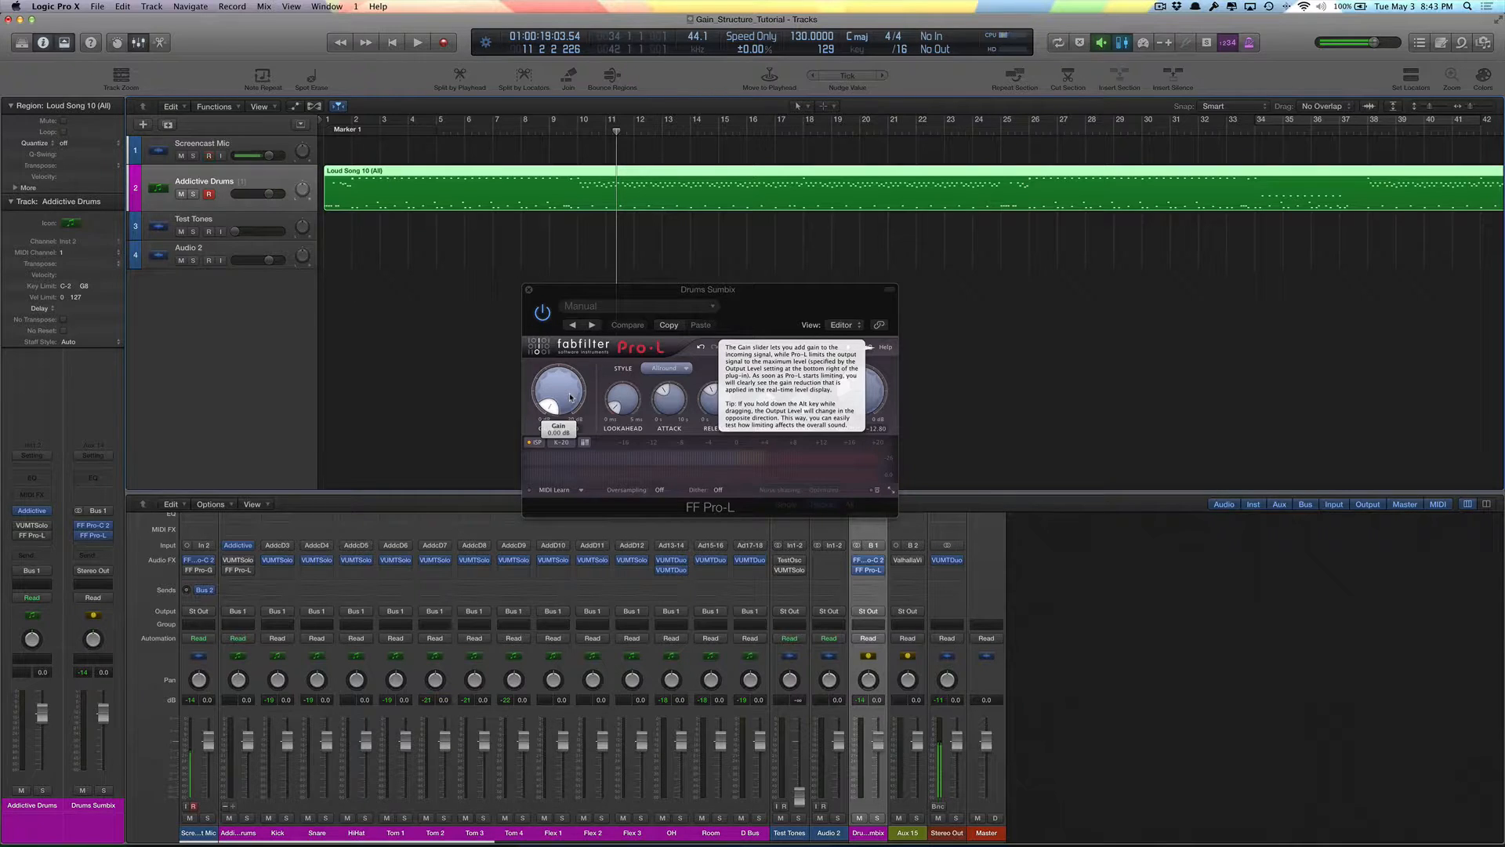
{"action": "left_click_drag", "start_coordinate": [570, 396], "coordinate": [583, 288]}
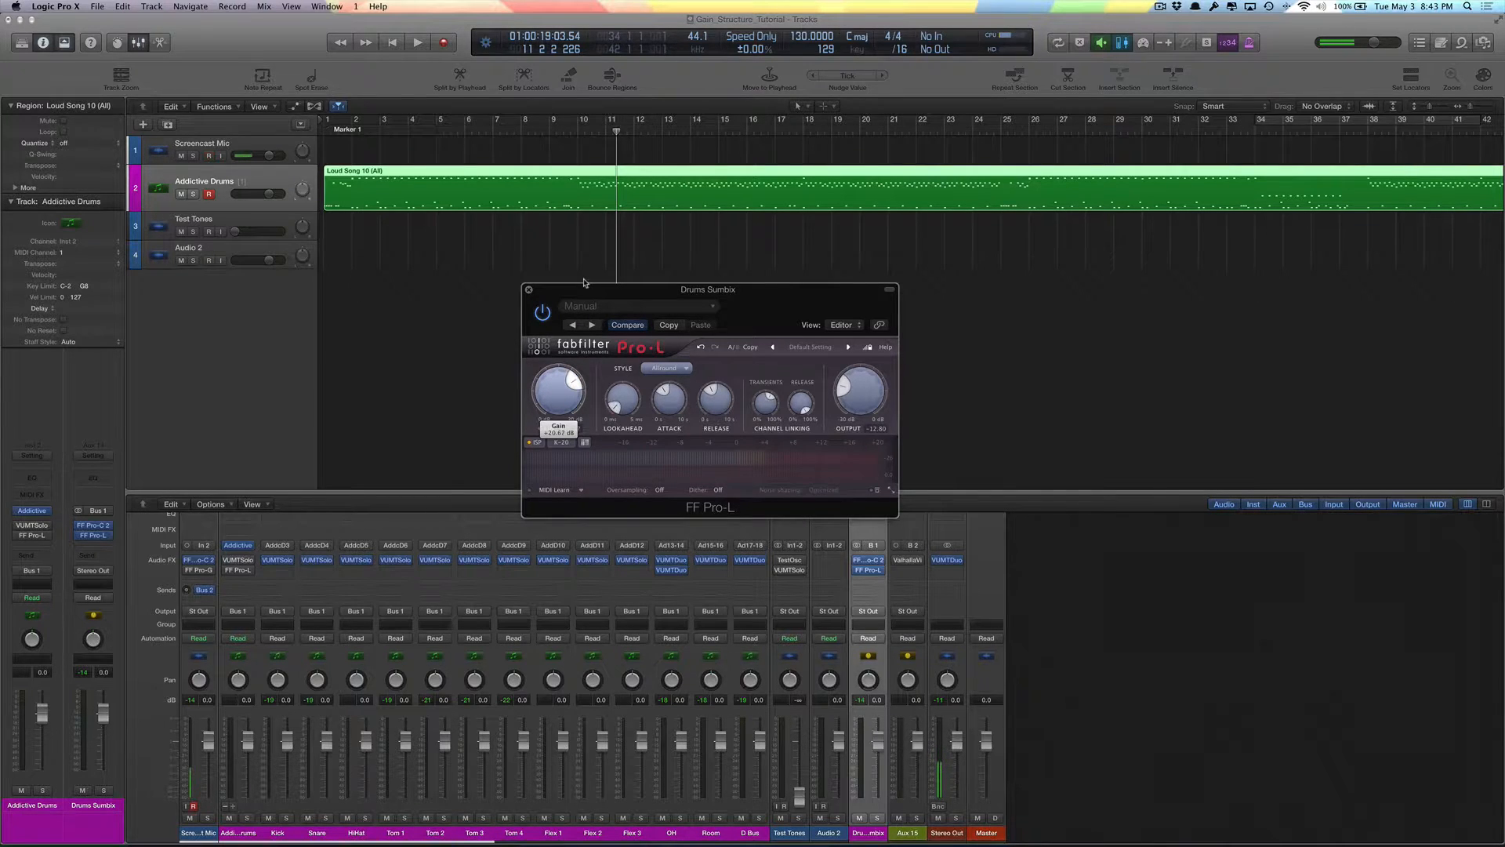
{"action": "key", "text": "Return"}
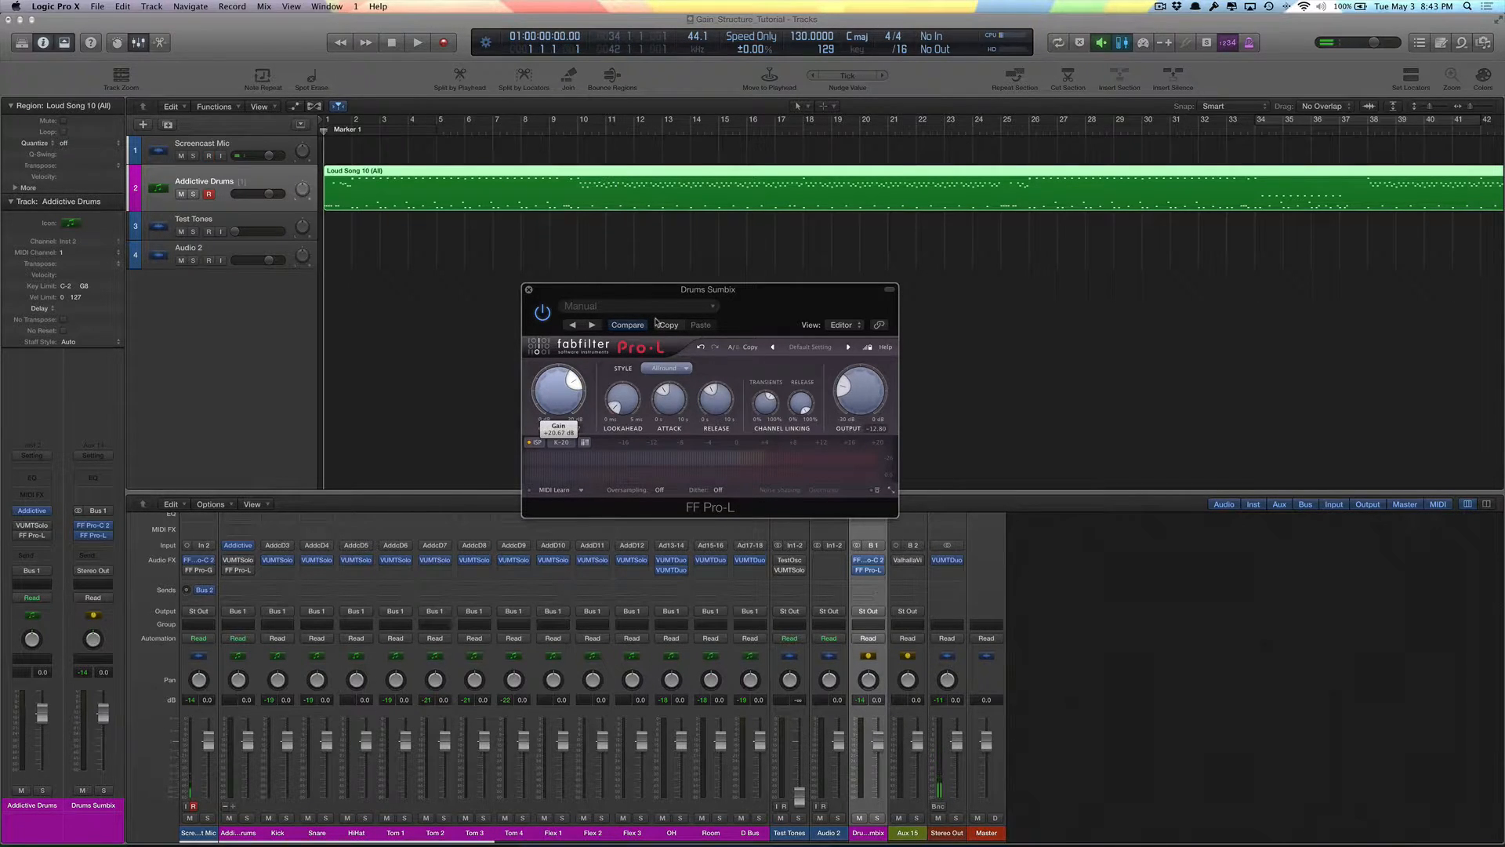
{"action": "key", "text": "space"}
{"action": "left_click_drag", "start_coordinate": [863, 402], "coordinate": [875, 347]}
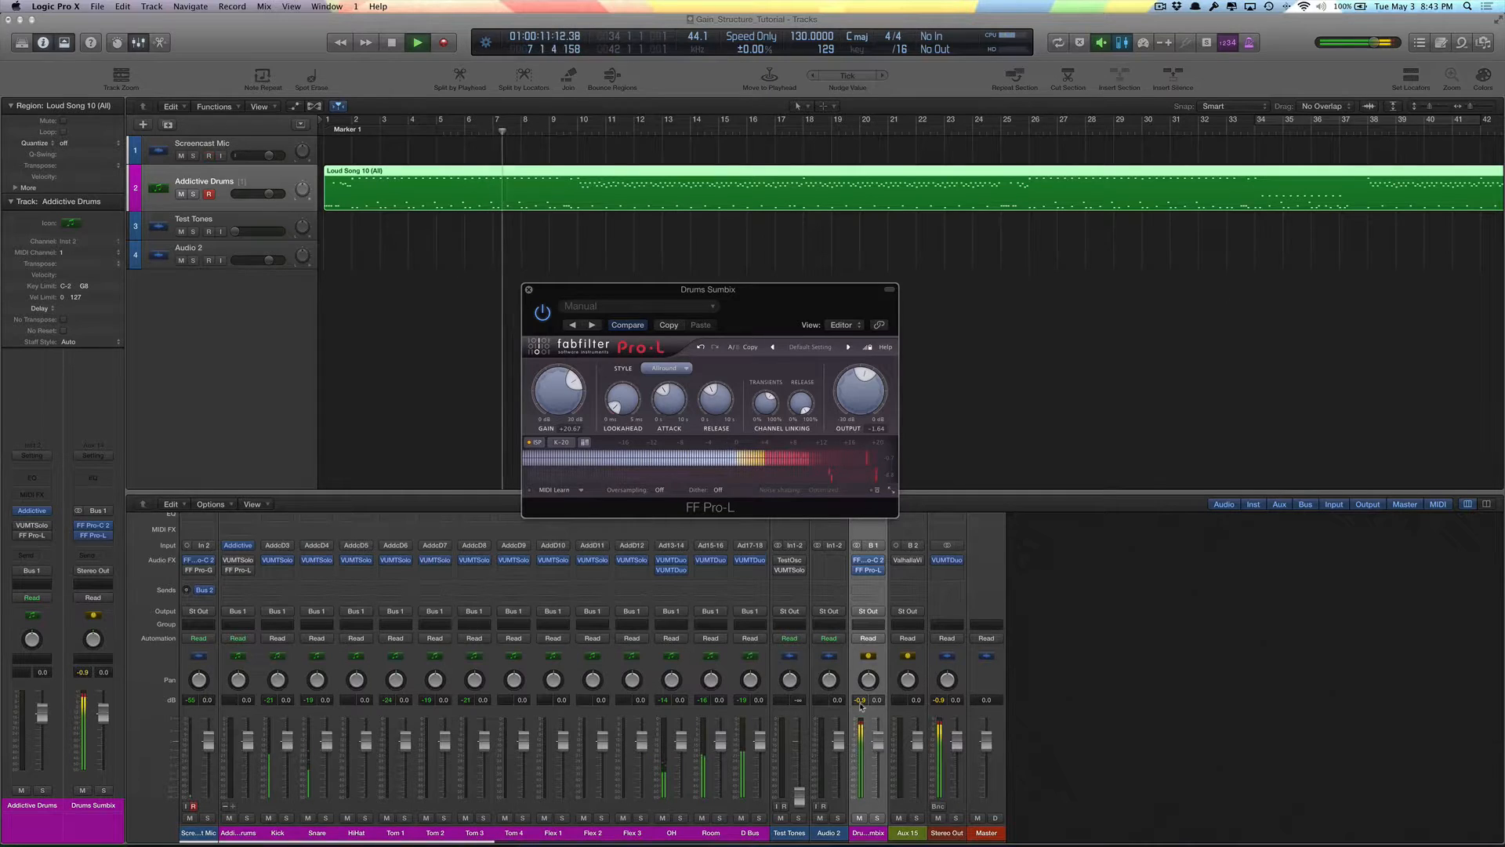
{"action": "key", "text": "space"}
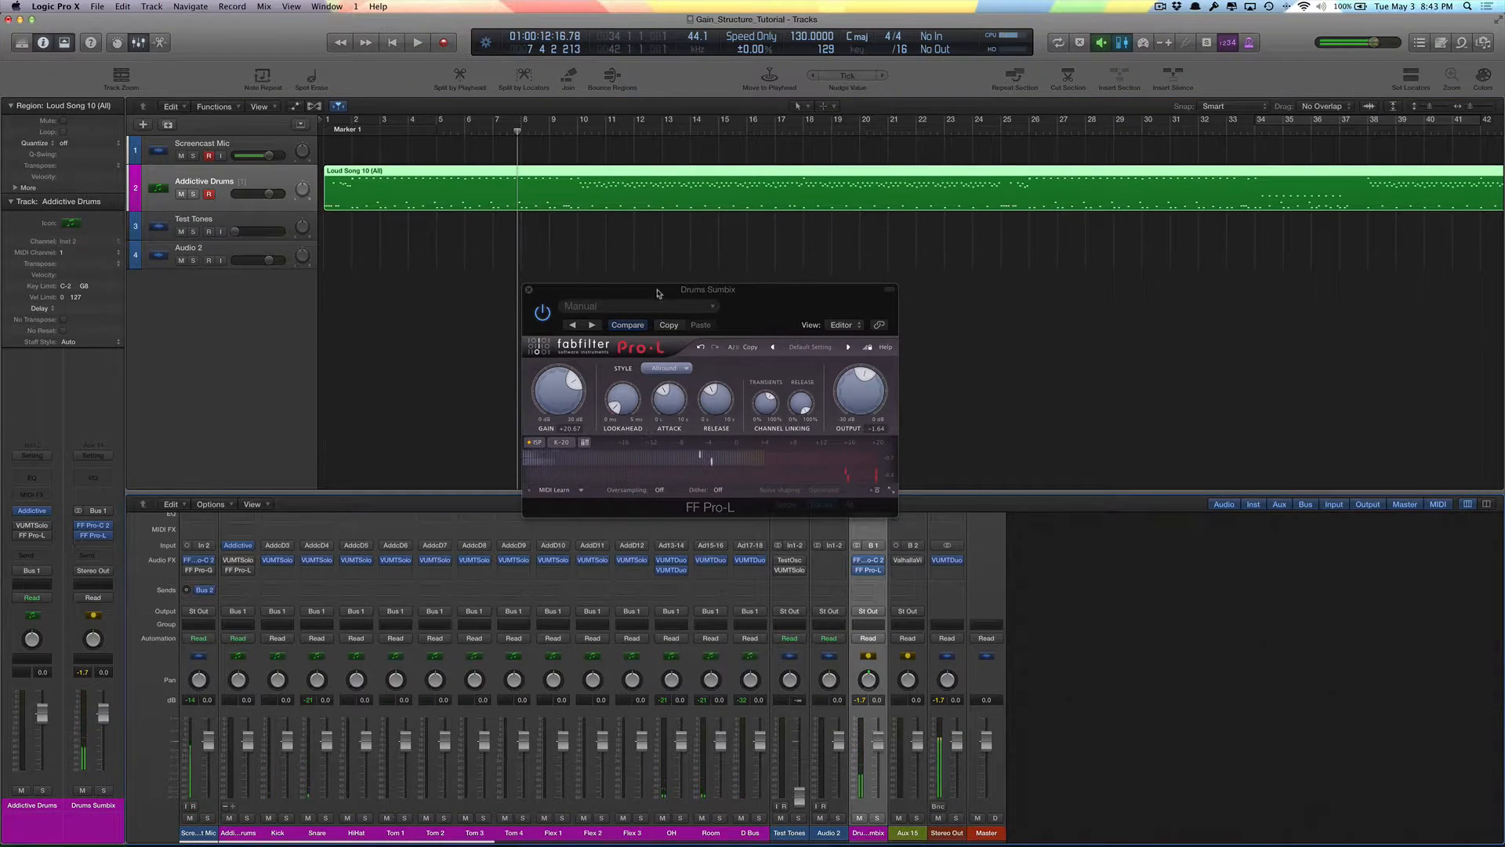
- Highlight the channel strips from Addictive Drums to D Bus, and bypass the Pro-L limiter on the Drums Submix
{"action": "left_click_drag", "start_coordinate": [663, 302], "coordinate": [1233, 624]}
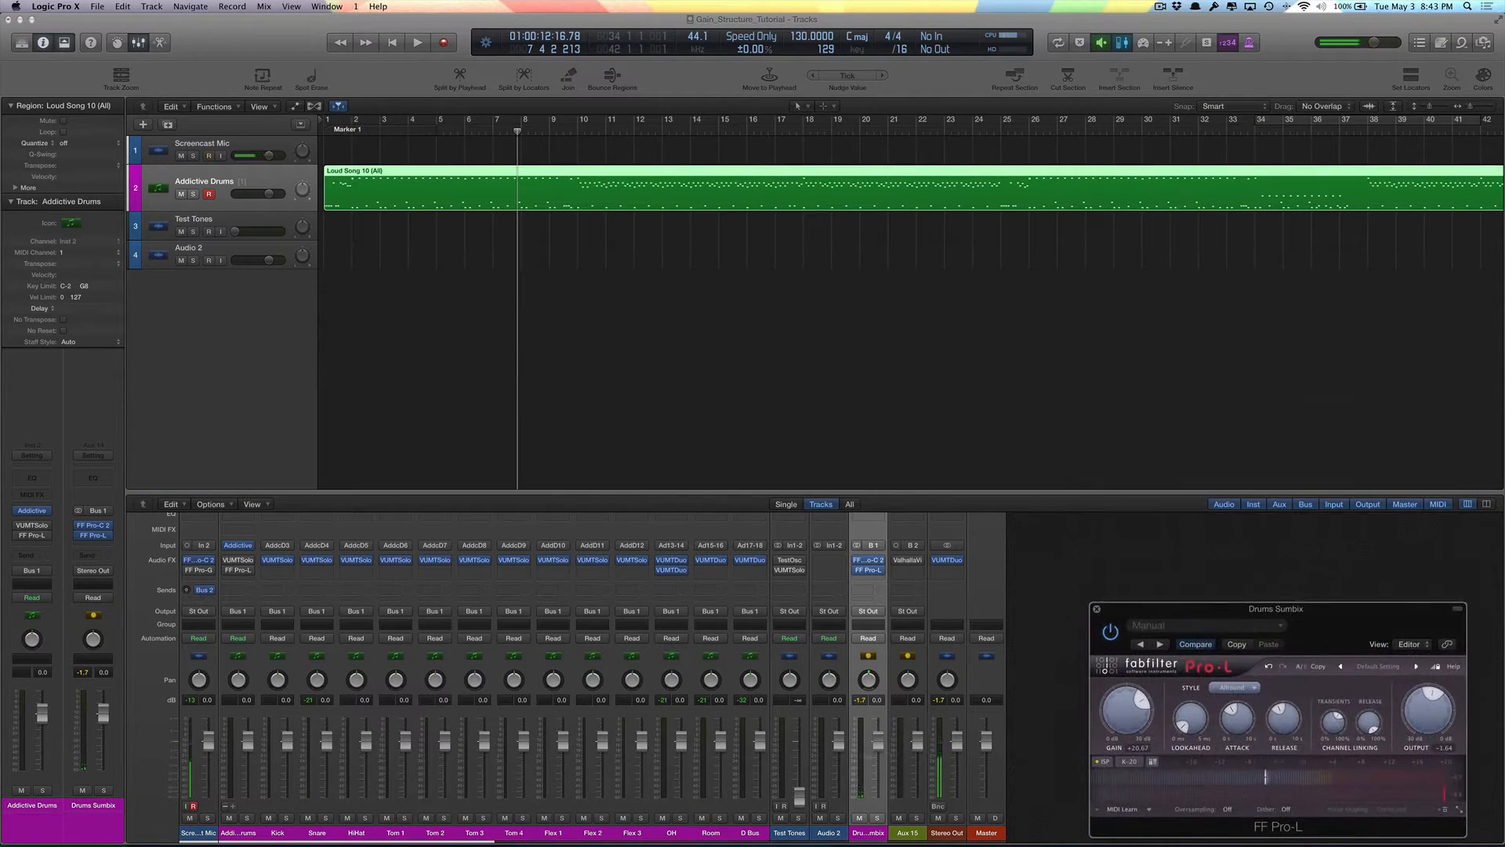
{"action": "left_click_drag", "start_coordinate": [238, 833], "coordinate": [744, 834]}
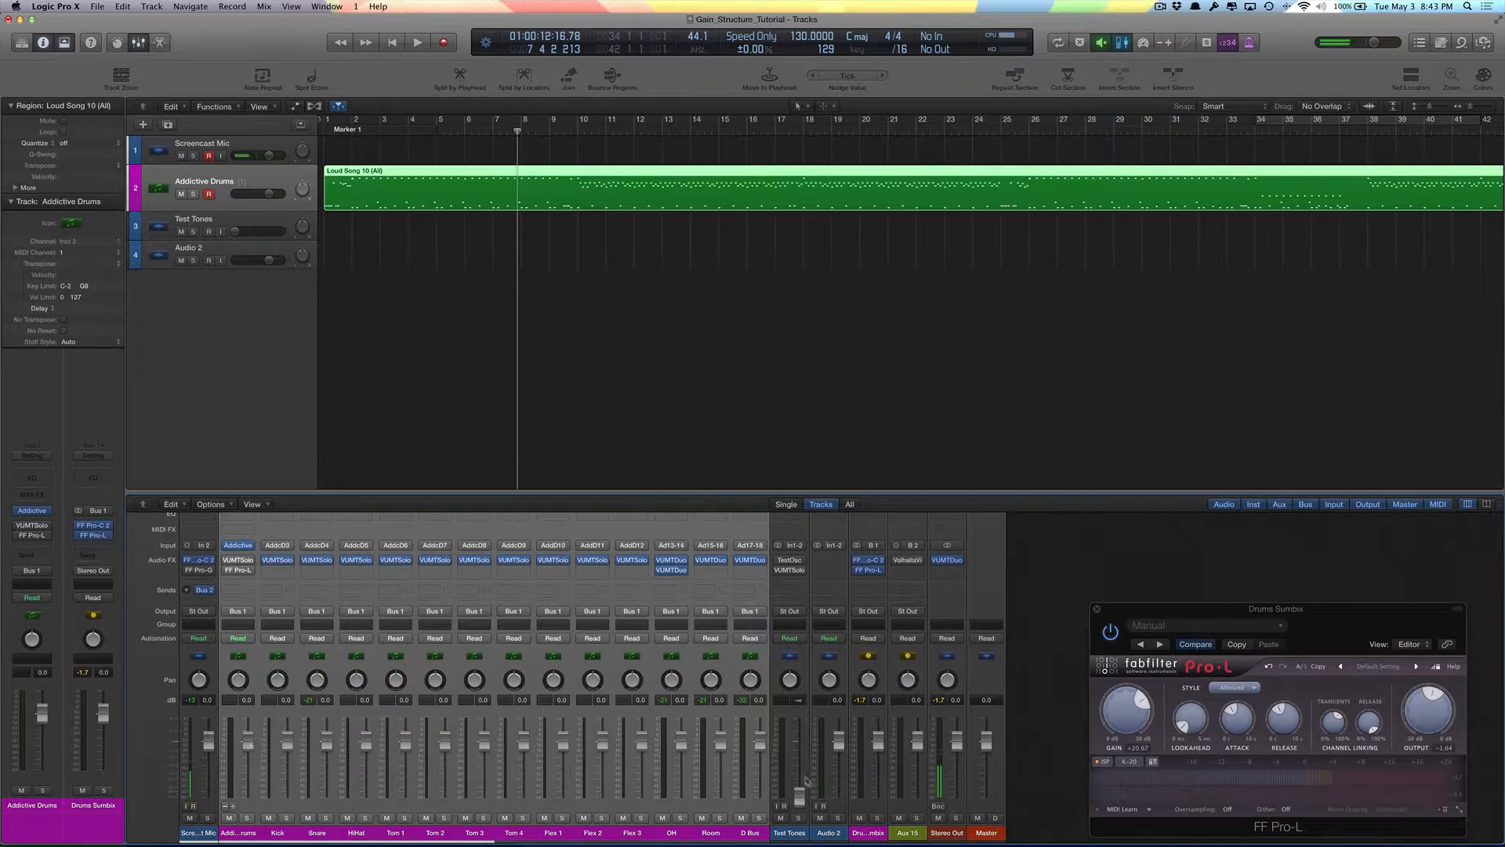
{"action": "left_click", "coordinate": [885, 833]}
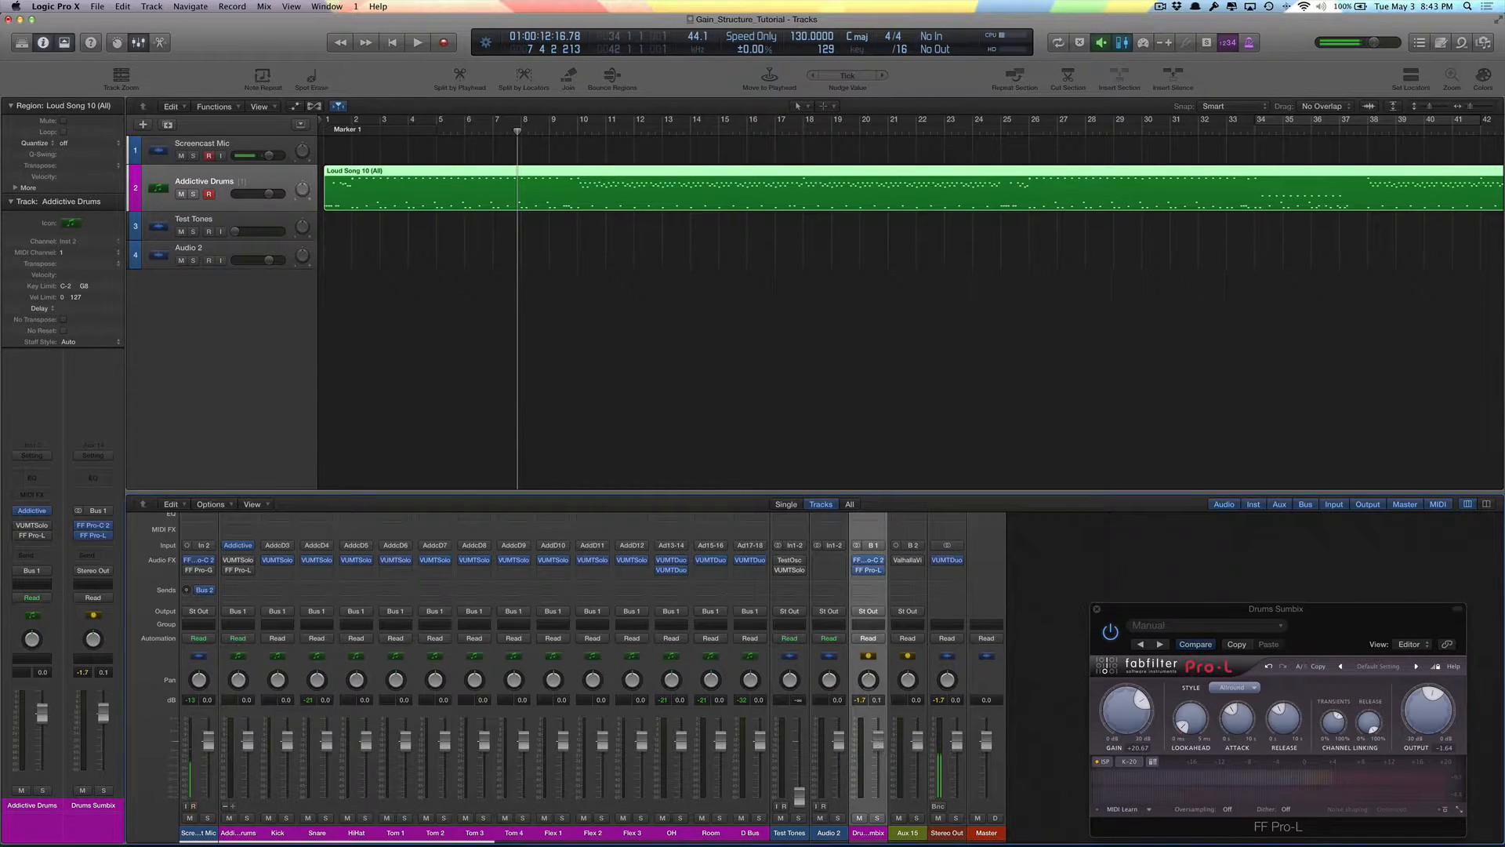
{"action": "left_click", "coordinate": [858, 571]}
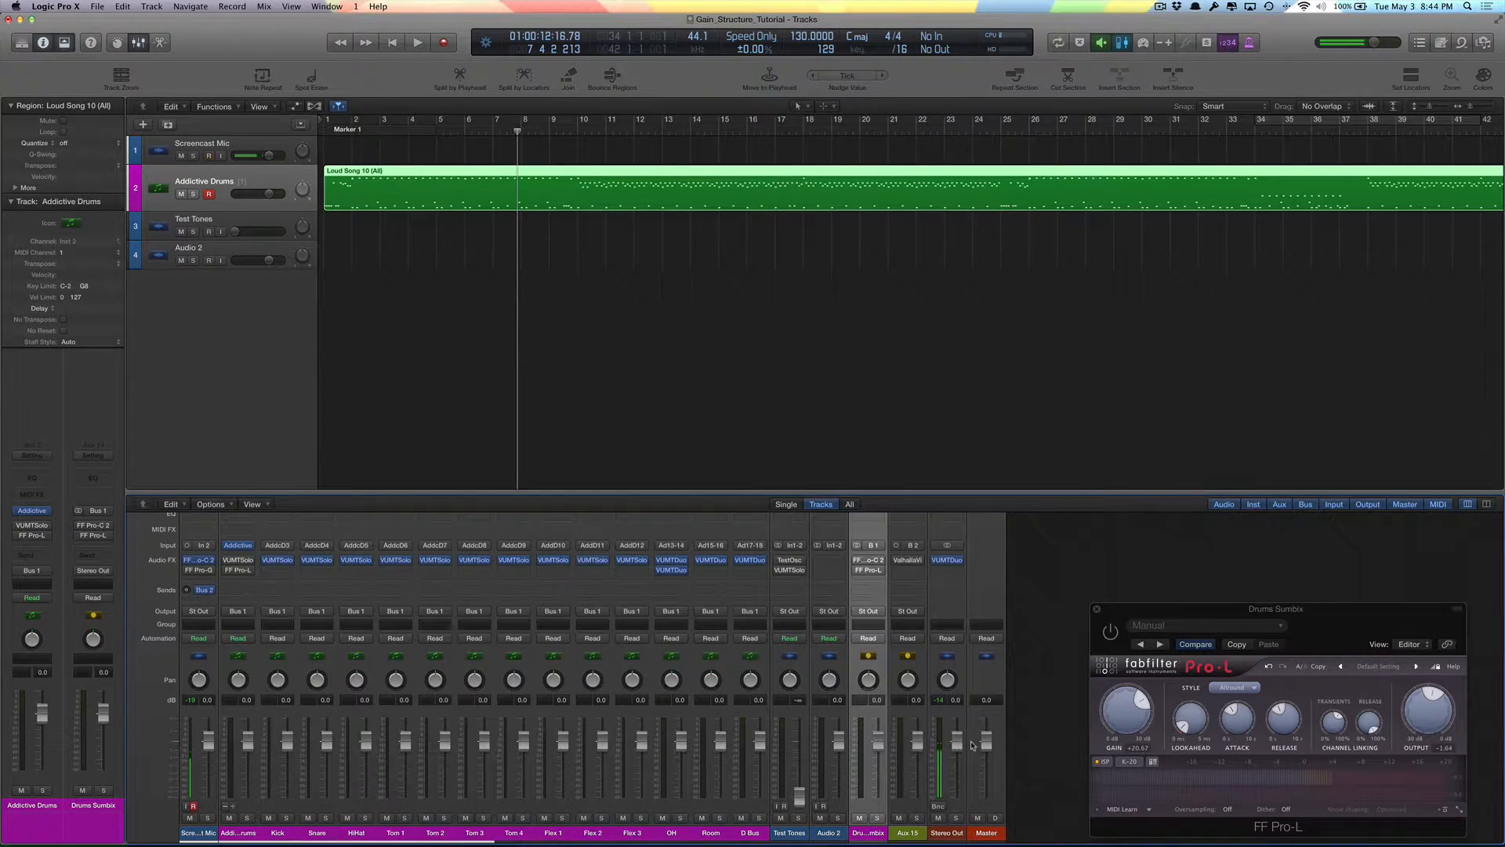
- Move the Master and Stereo Out faders for comparison and reset both to 0 dB
{"action": "left_click_drag", "start_coordinate": [991, 743], "coordinate": [991, 719]}
{"action": "left_click", "coordinate": [989, 720], "text": "alt"}
{"action": "left_click", "coordinate": [957, 723]}
{"action": "left_click_drag", "start_coordinate": [962, 749], "coordinate": [986, 718]}
{"action": "left_click", "coordinate": [960, 724], "text": "alt"}
{"action": "left_click", "coordinate": [987, 724], "text": "alt"}
{"action": "left_click", "coordinate": [957, 723], "text": "alt"}
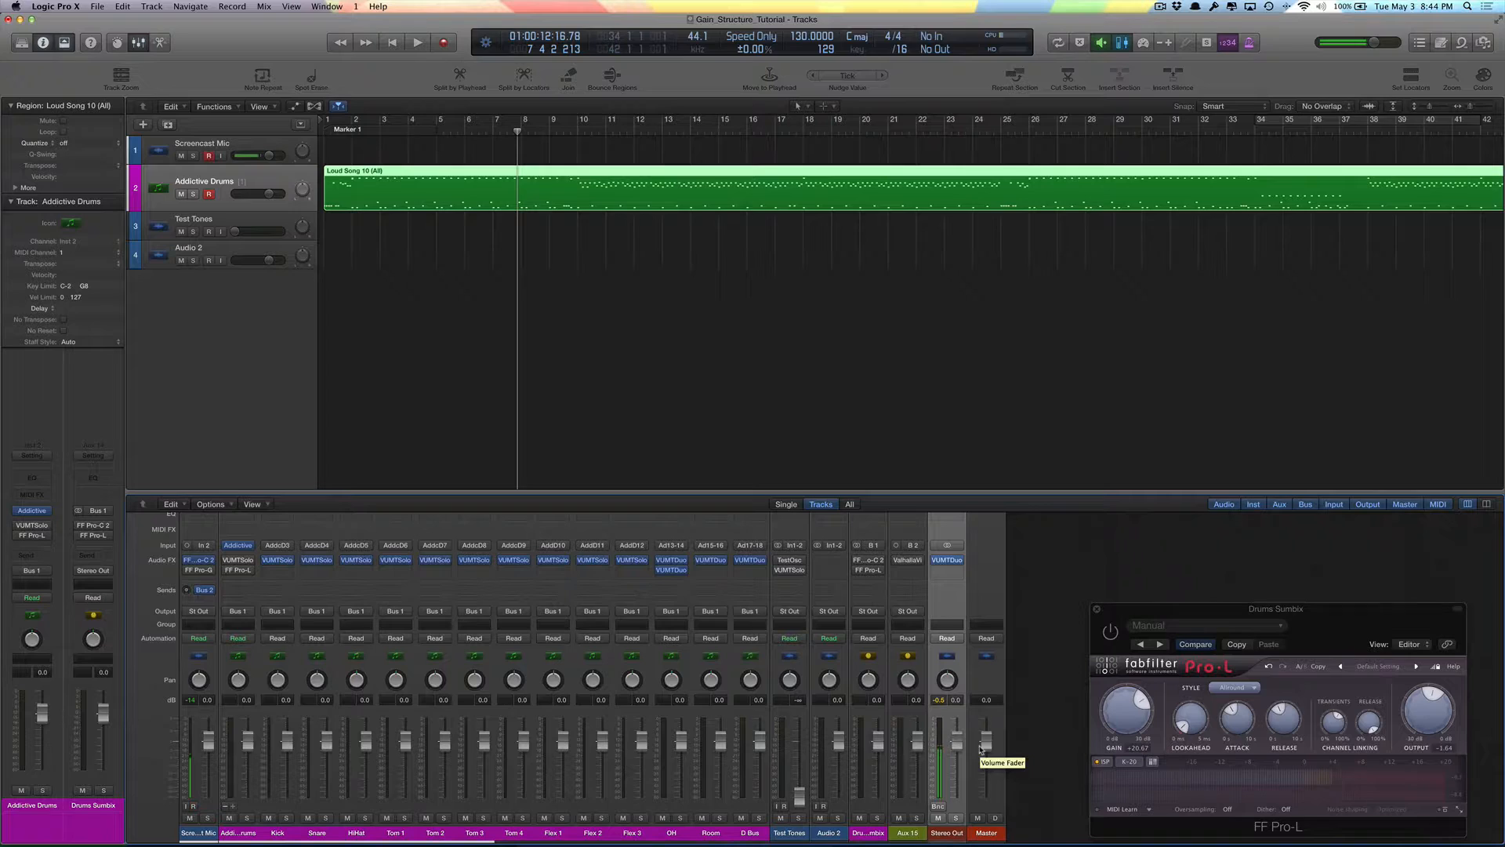
- Shift the Pro-L window up and set the limiter's output level to -0.12 dB
{"action": "left_click_drag", "start_coordinate": [1122, 609], "coordinate": [1091, 598]}
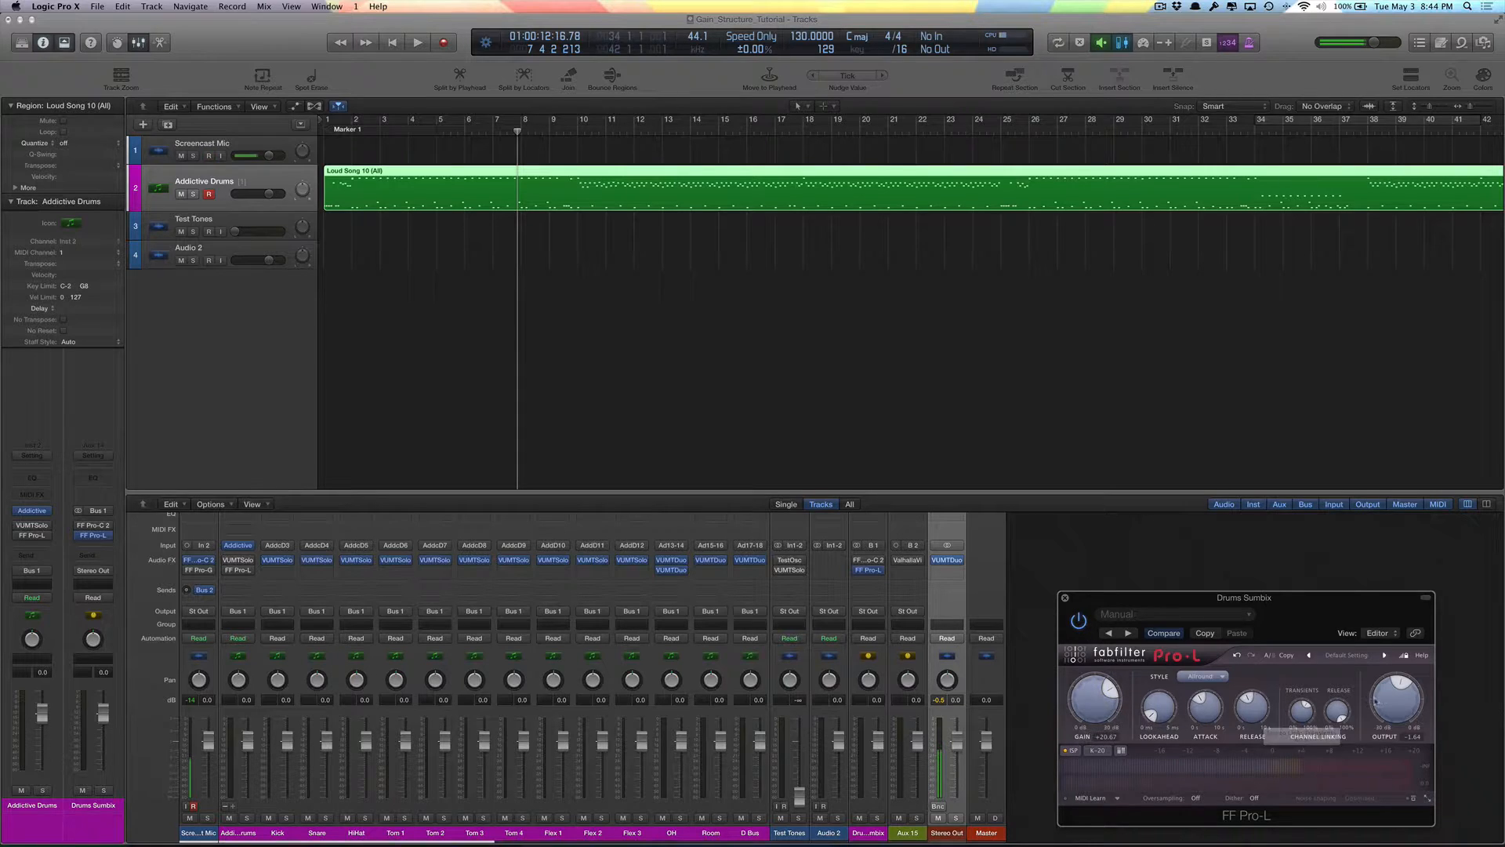
{"action": "left_click_drag", "start_coordinate": [1402, 694], "coordinate": [1409, 659]}
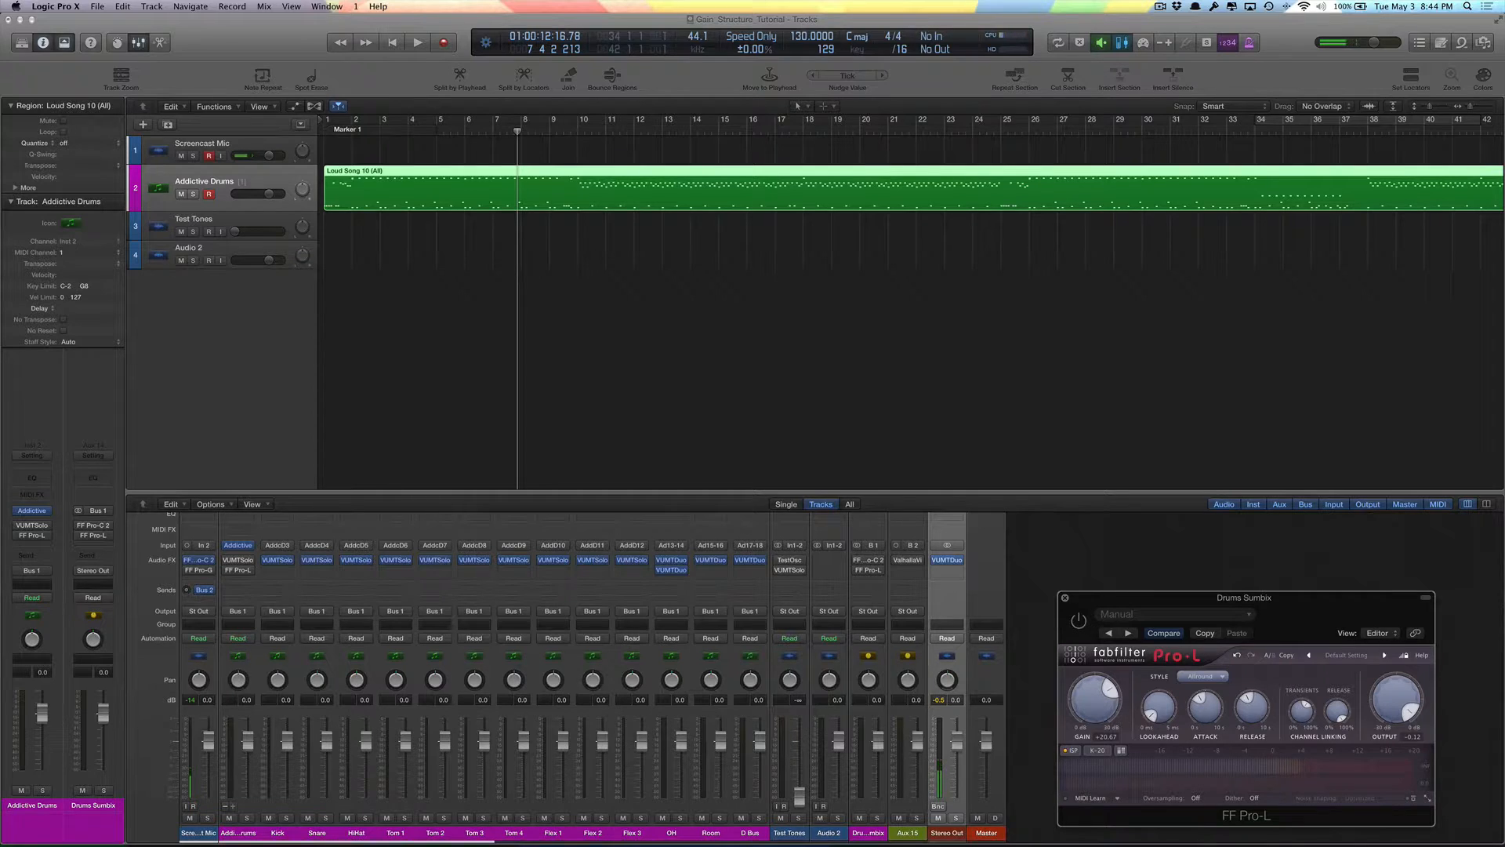
- Select the channel strips from Kick to D Bus and bypass their VU meter plug-ins together
{"action": "left_click_drag", "start_coordinate": [248, 841], "coordinate": [766, 835]}
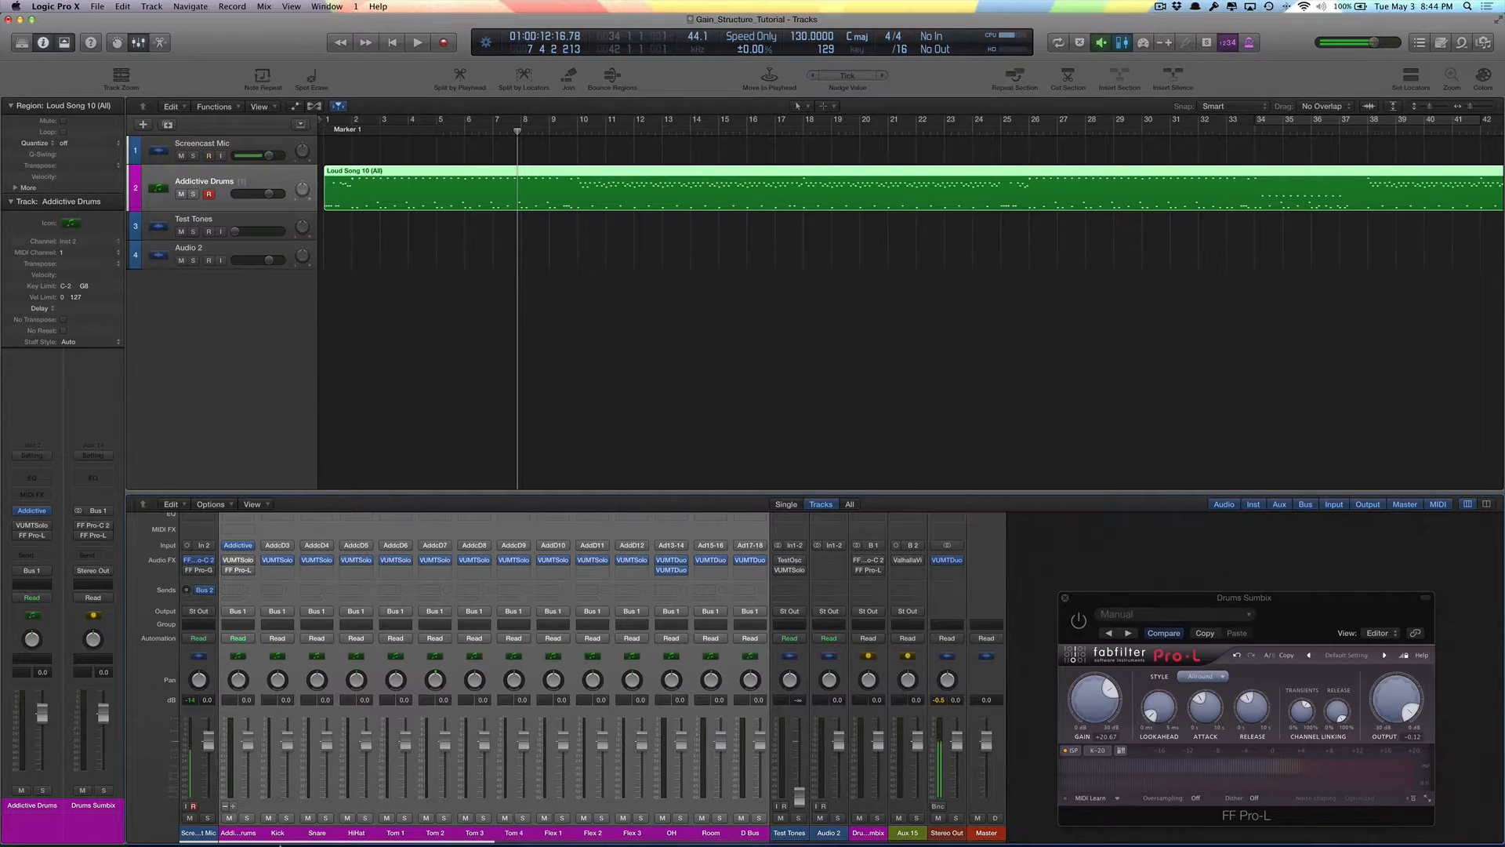
{"action": "left_click_drag", "start_coordinate": [279, 838], "coordinate": [755, 836]}
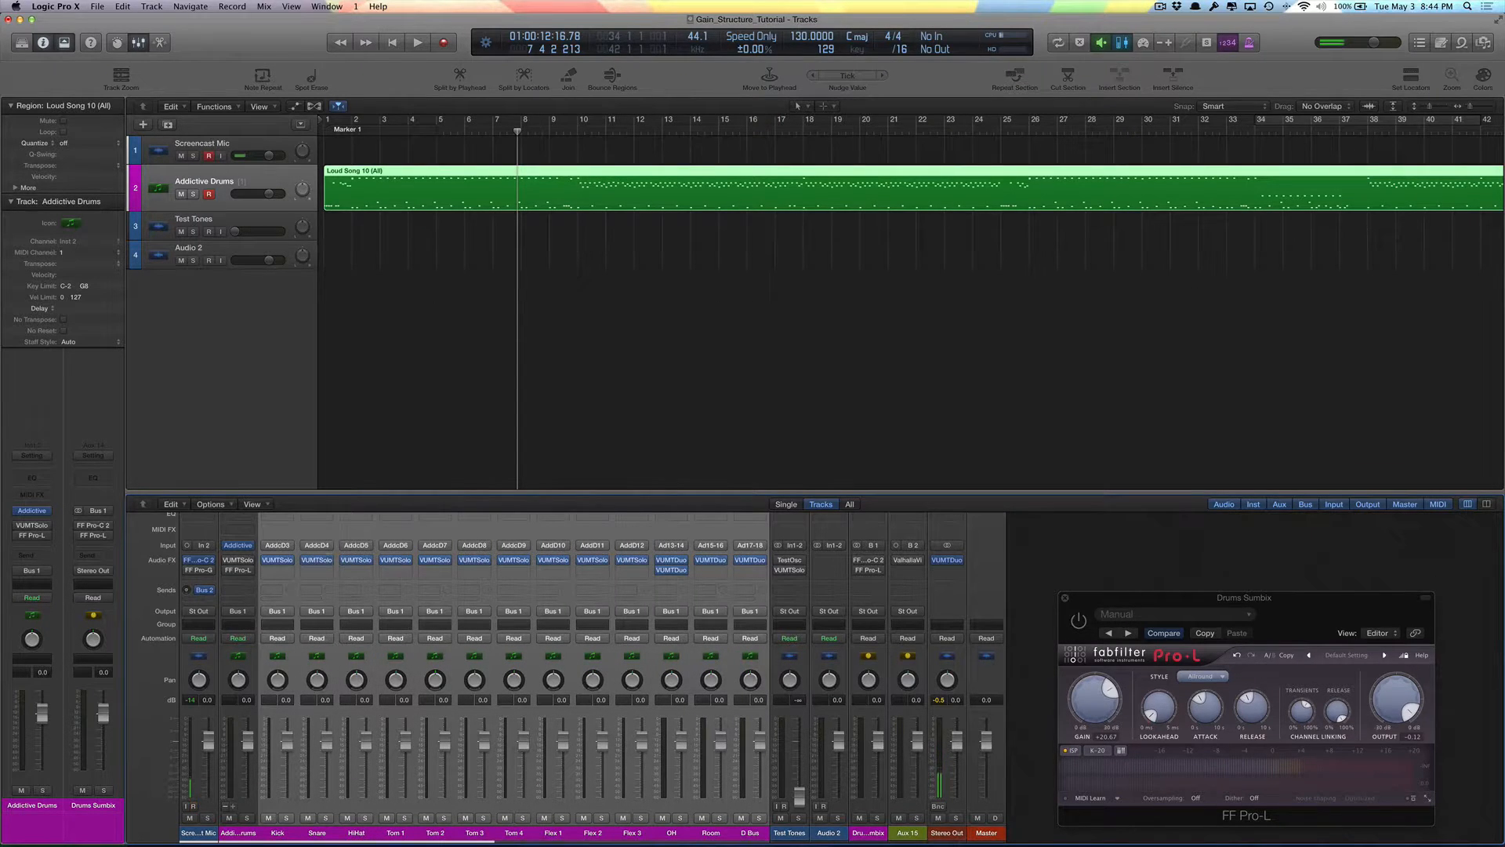
{"action": "left_click", "coordinate": [267, 560]}
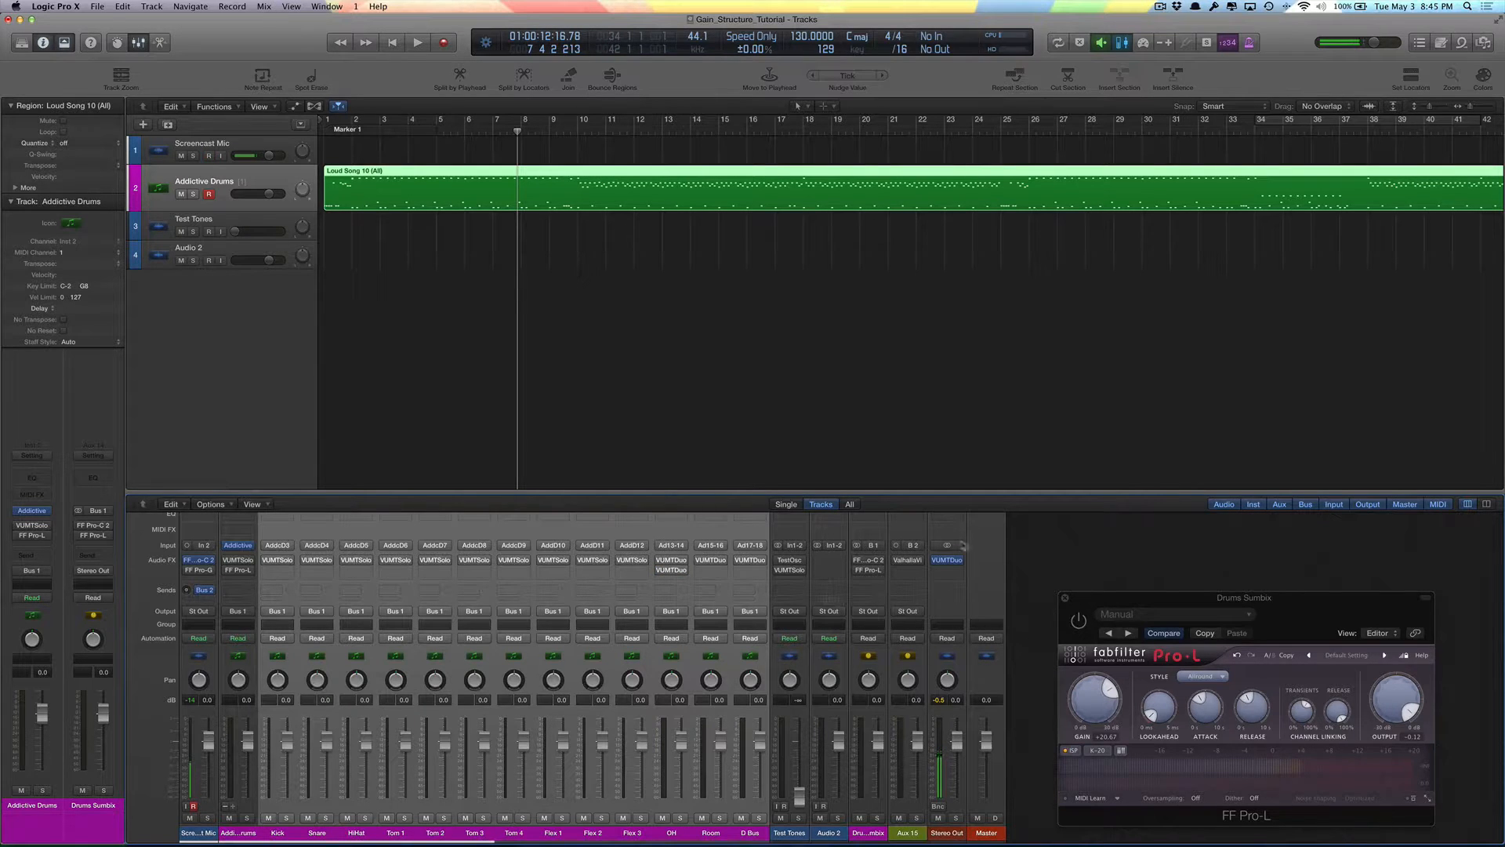
{"action": "left_click", "coordinate": [937, 560]}
- Play the song from the start, compare levels with the VU meters bypassed and re-enabled, and clear the peak readings
{"action": "key", "text": "Return"}
{"action": "key", "text": "space"}
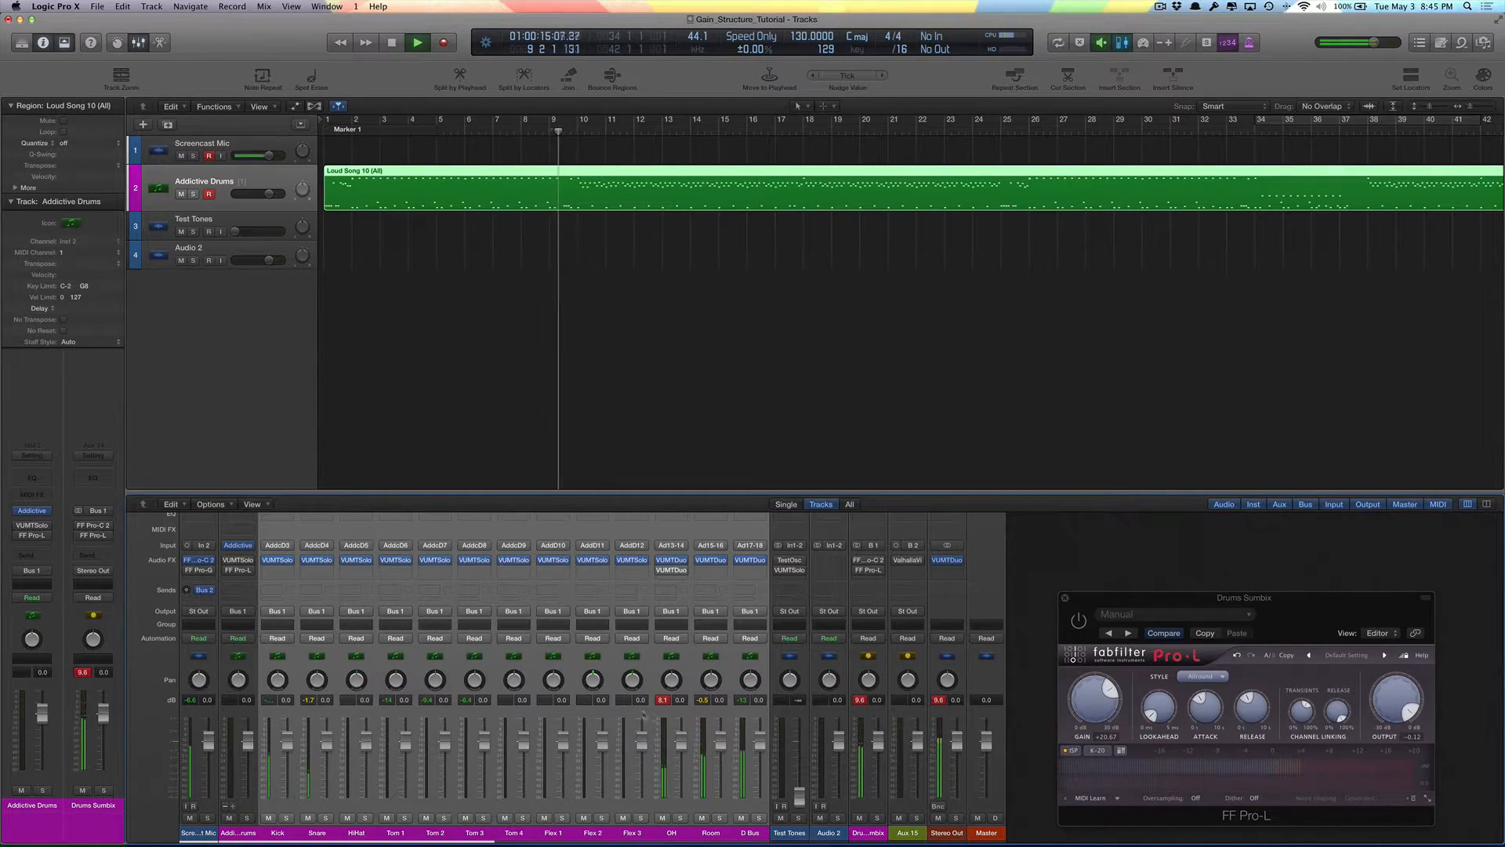
{"action": "left_click", "coordinate": [665, 700]}
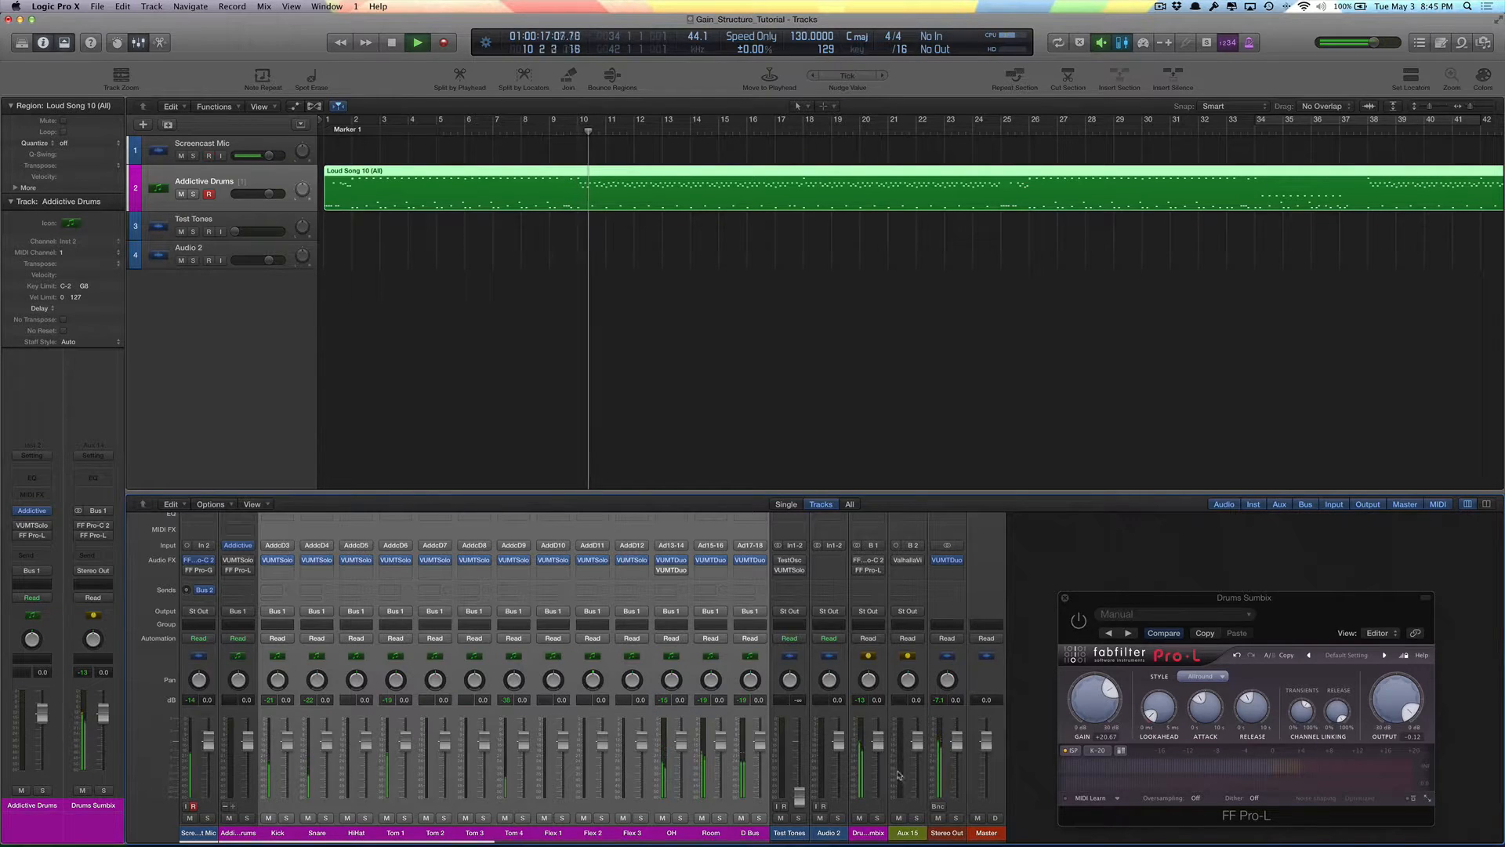
- Enable the Drums Submix Pro-L during playback and check the level on the Stereo Out VUMTDuo meter
{"action": "left_click", "coordinate": [858, 570]}
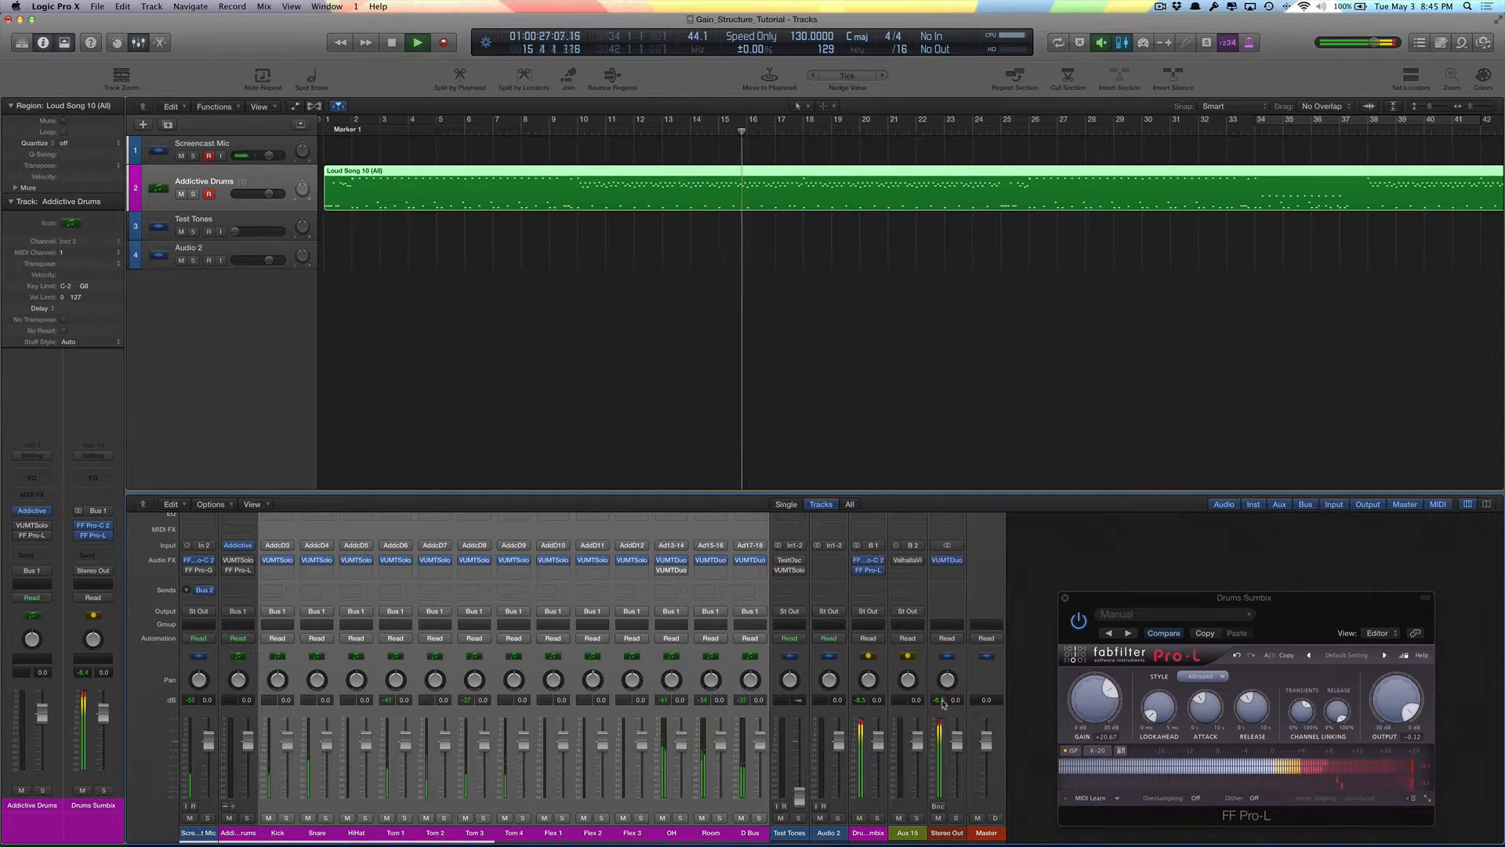
{"action": "left_click", "coordinate": [947, 560]}
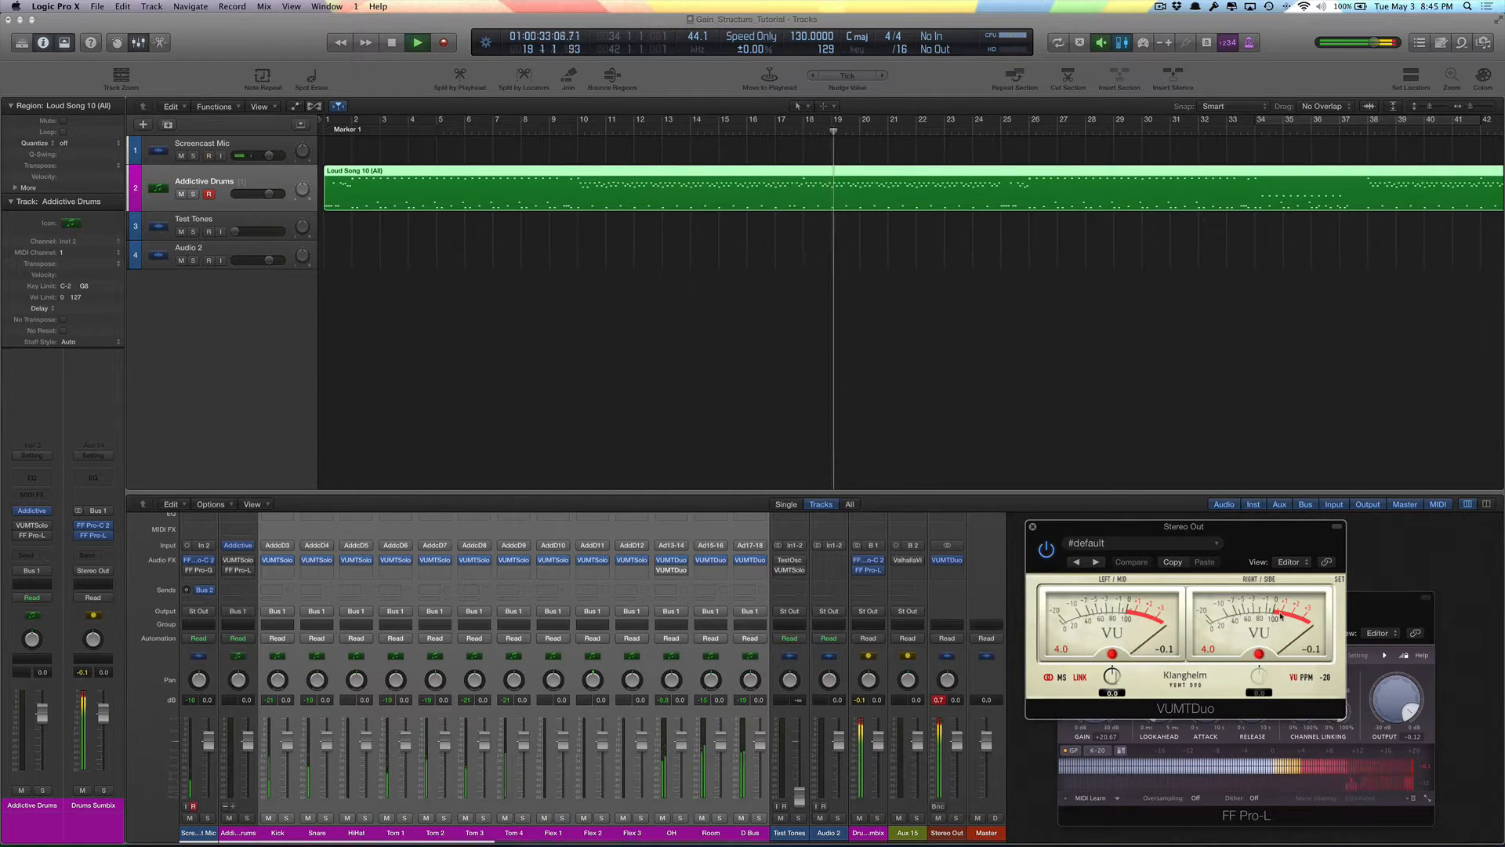
{"action": "key", "text": "space"}
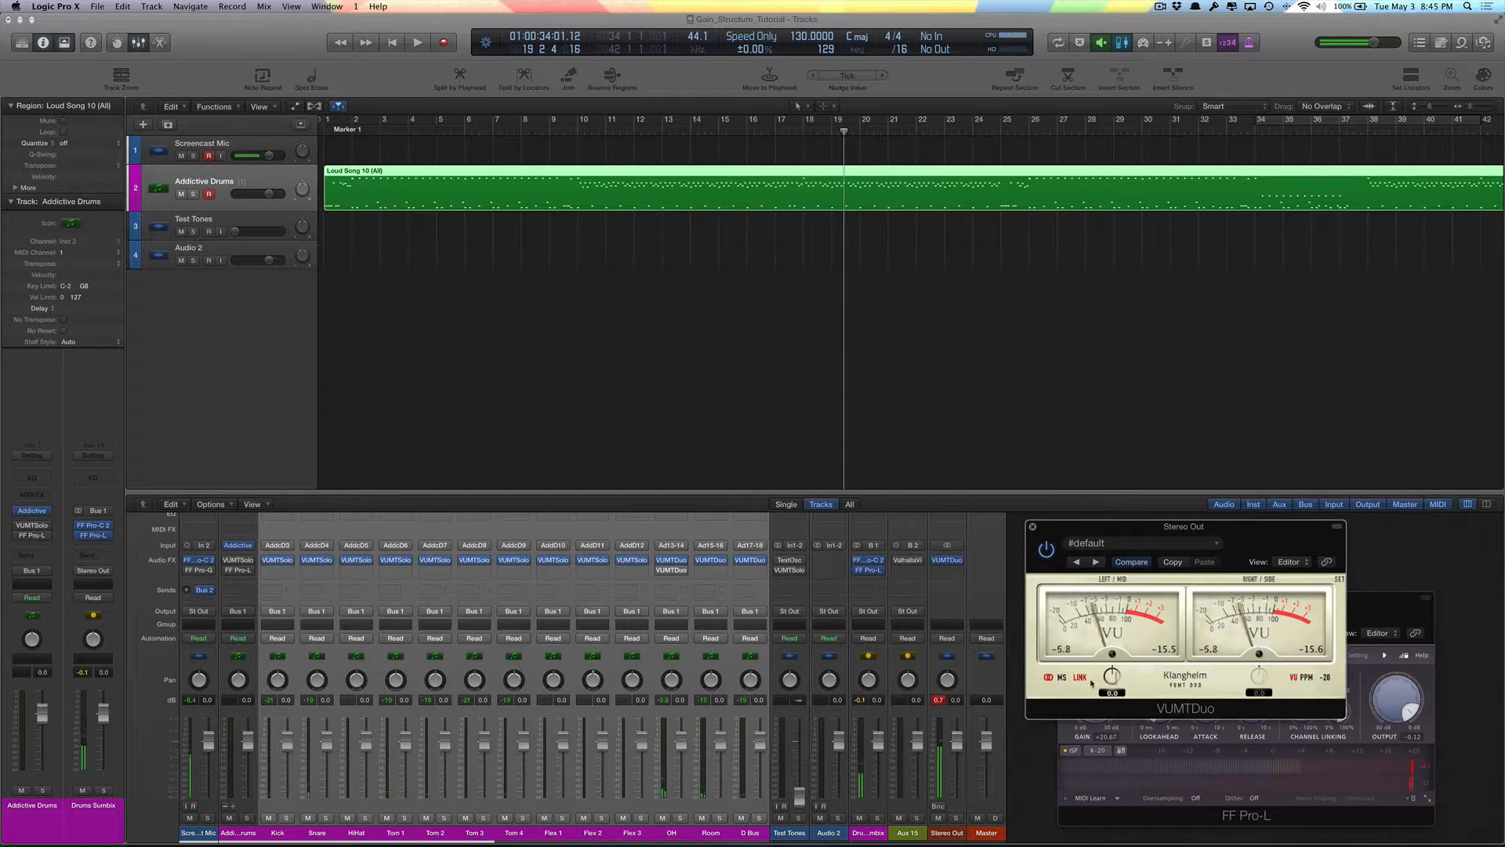
- Bypass the Drums Submix Pro-L and play the song from the start to check the Stereo Out VU meter
{"action": "mouse_move", "coordinate": [874, 573]}
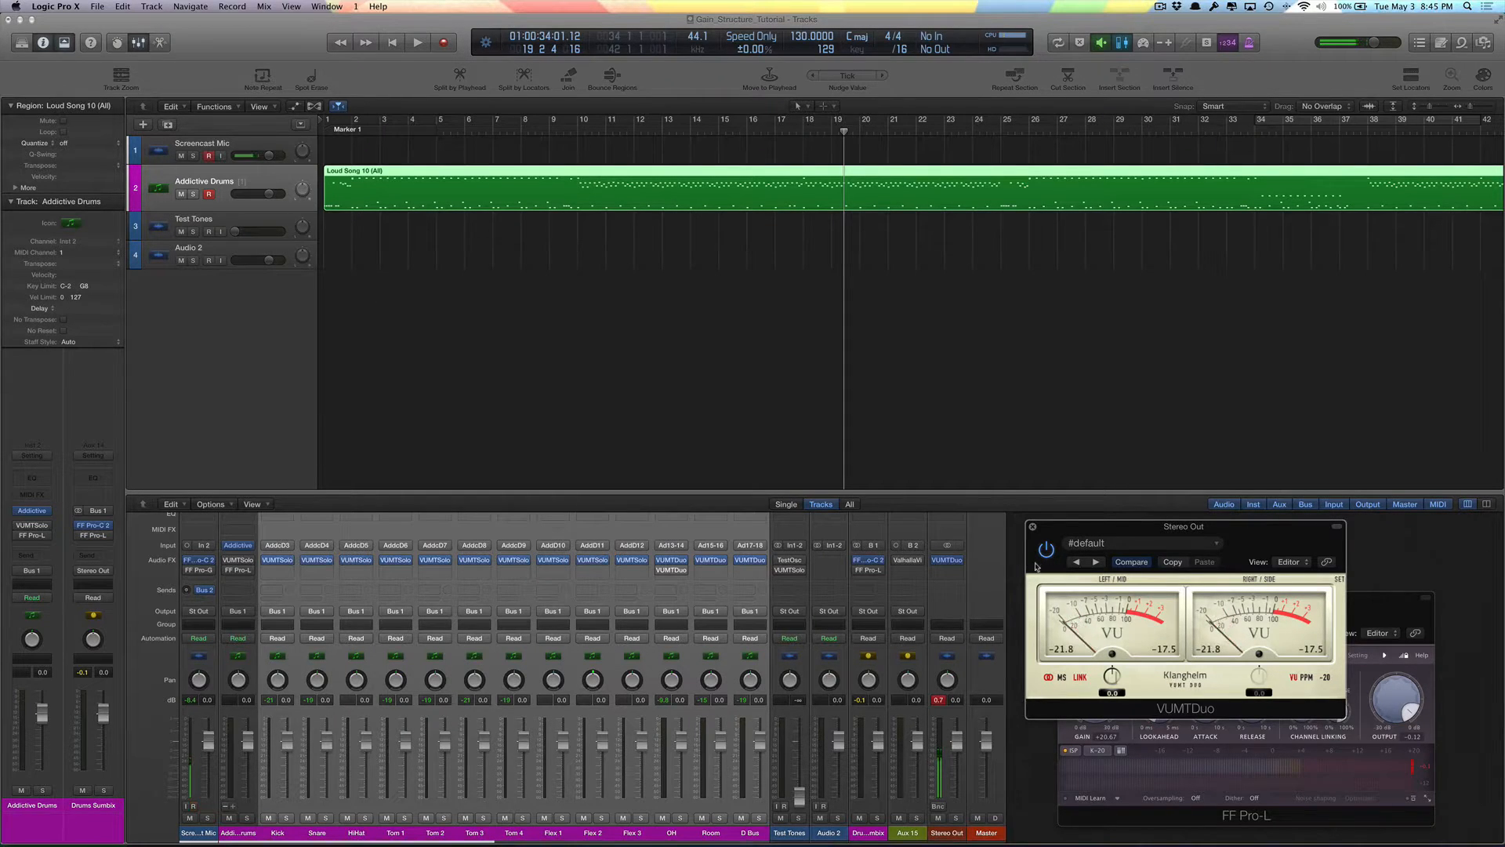
{"action": "key", "text": "Return"}
{"action": "key", "text": "space"}
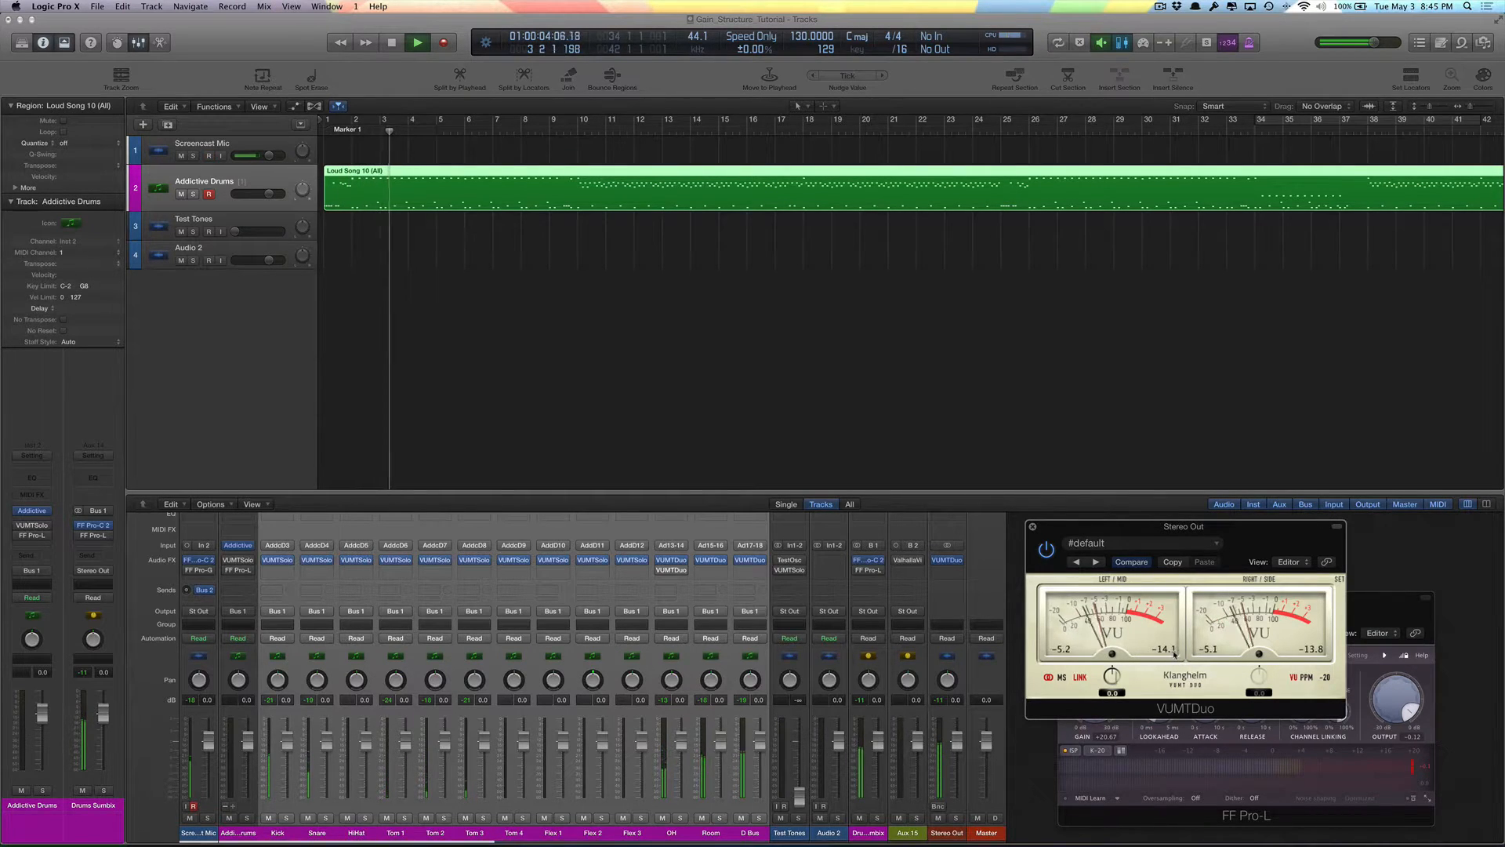
{"action": "key", "text": "space"}
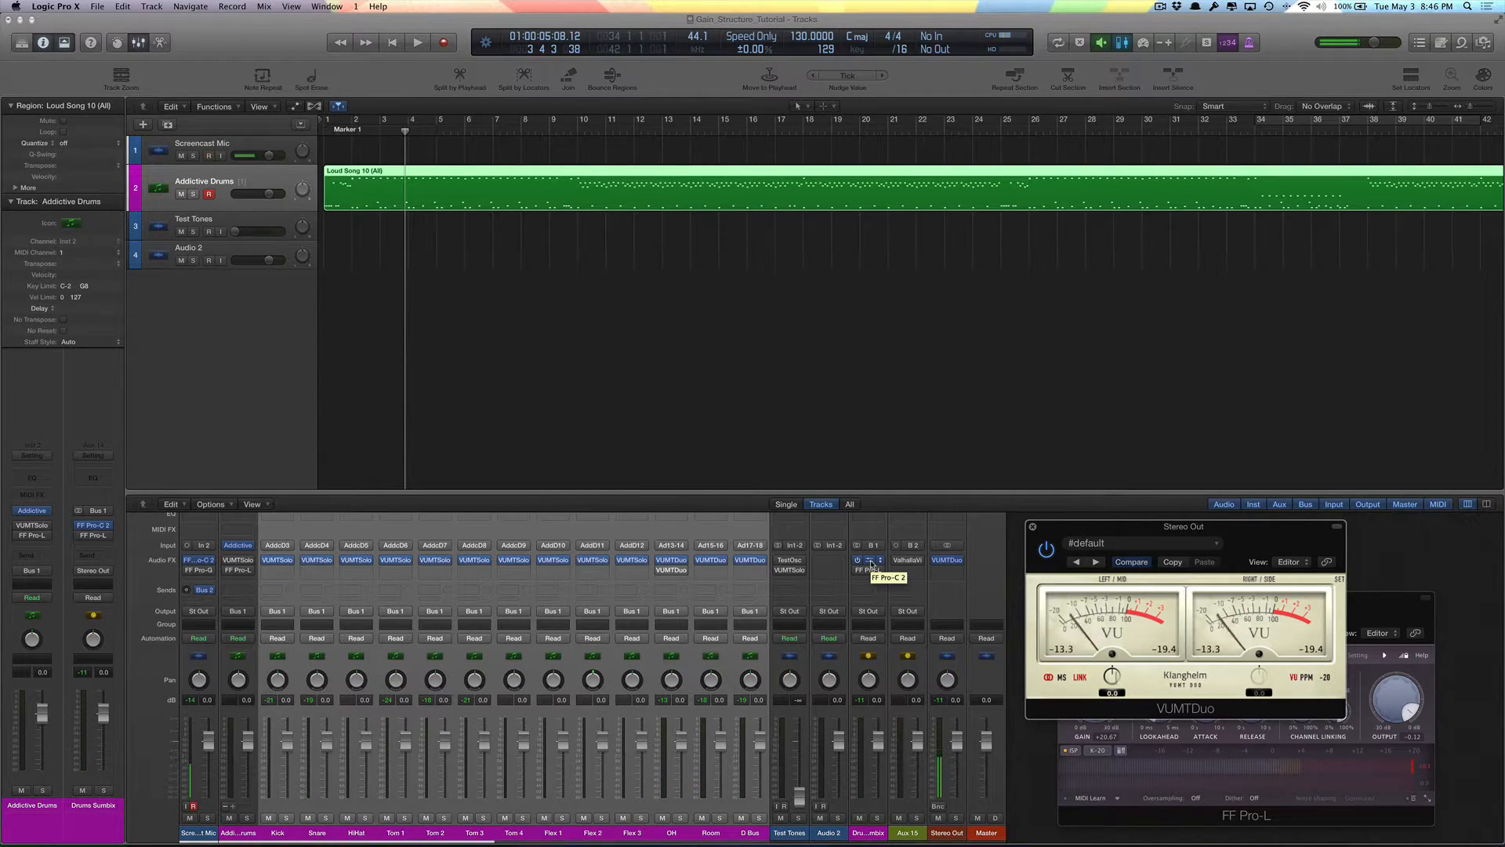
- Point out the channel strips from Kick to D Bus, and select the Stereo Out strip
{"action": "left_click_drag", "start_coordinate": [278, 833], "coordinate": [741, 833]}
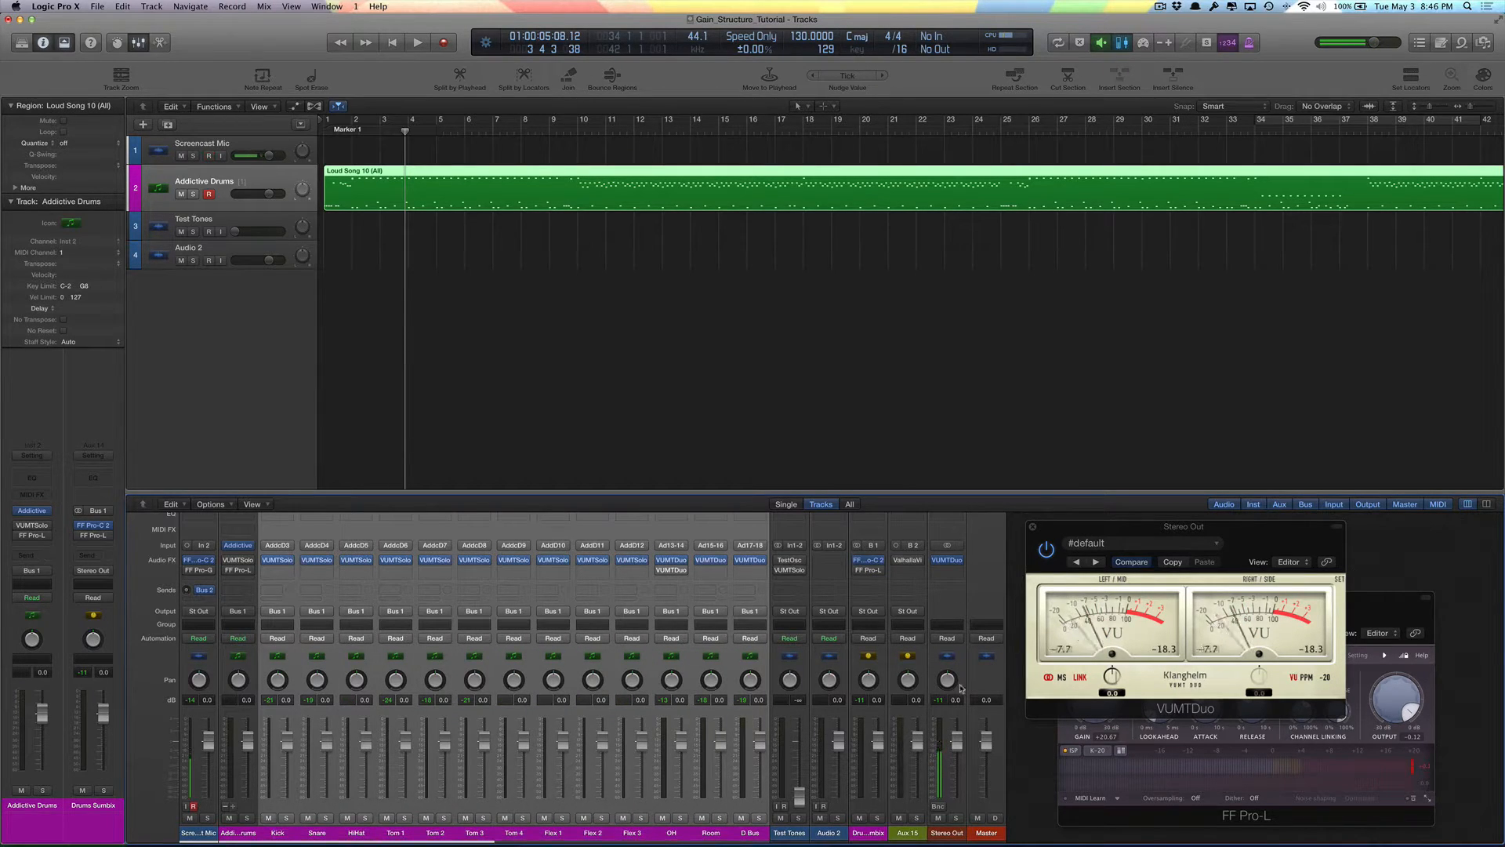
{"action": "left_click", "coordinate": [945, 835]}
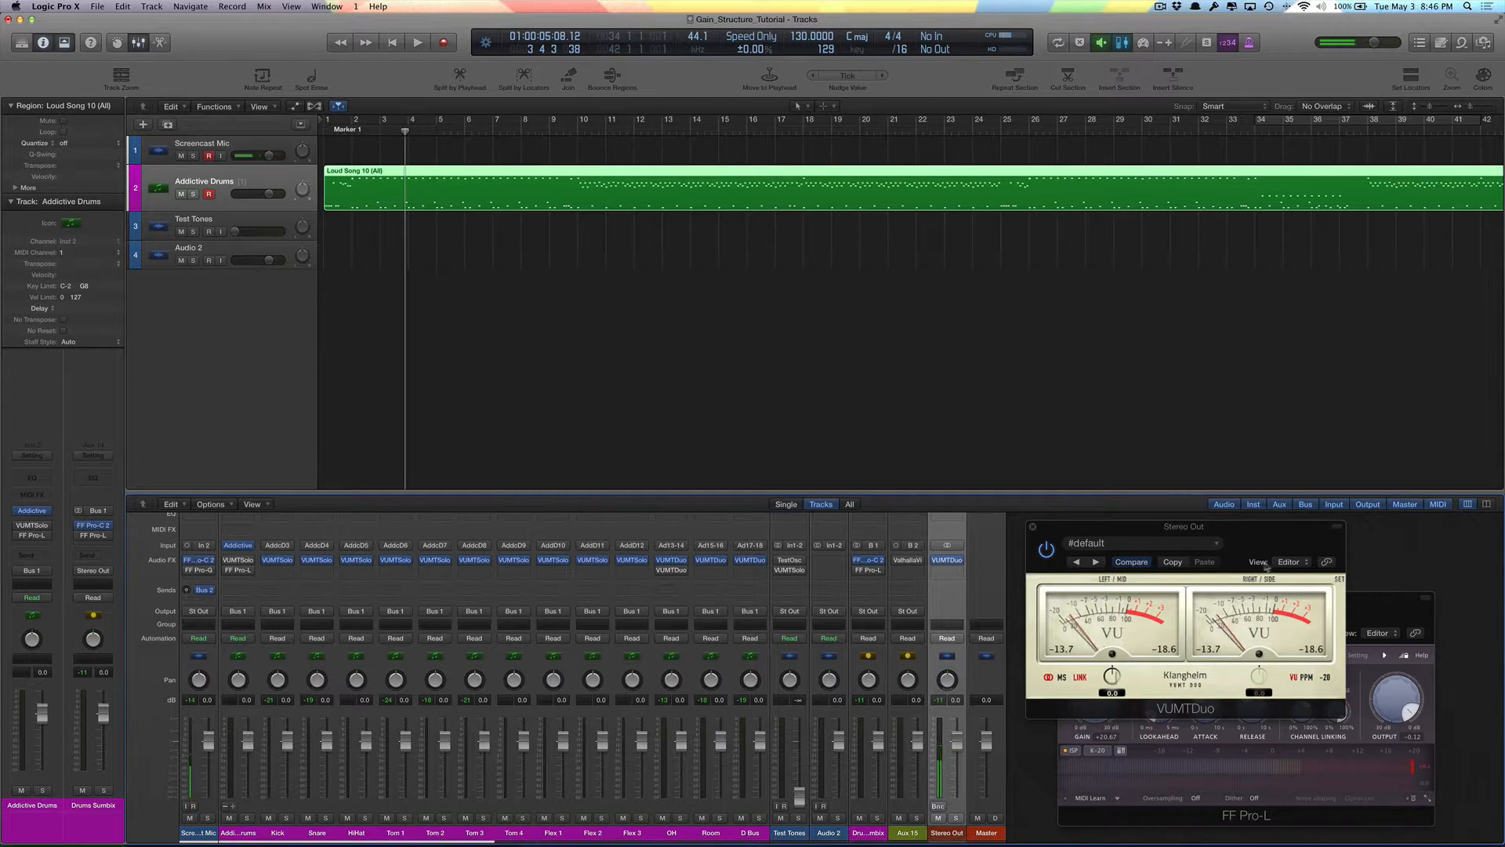
- Move the Stereo Out VUMTDuo window above the mixer and clear the Stereo Out peak reading
{"action": "left_click_drag", "start_coordinate": [1268, 525], "coordinate": [1289, 292]}
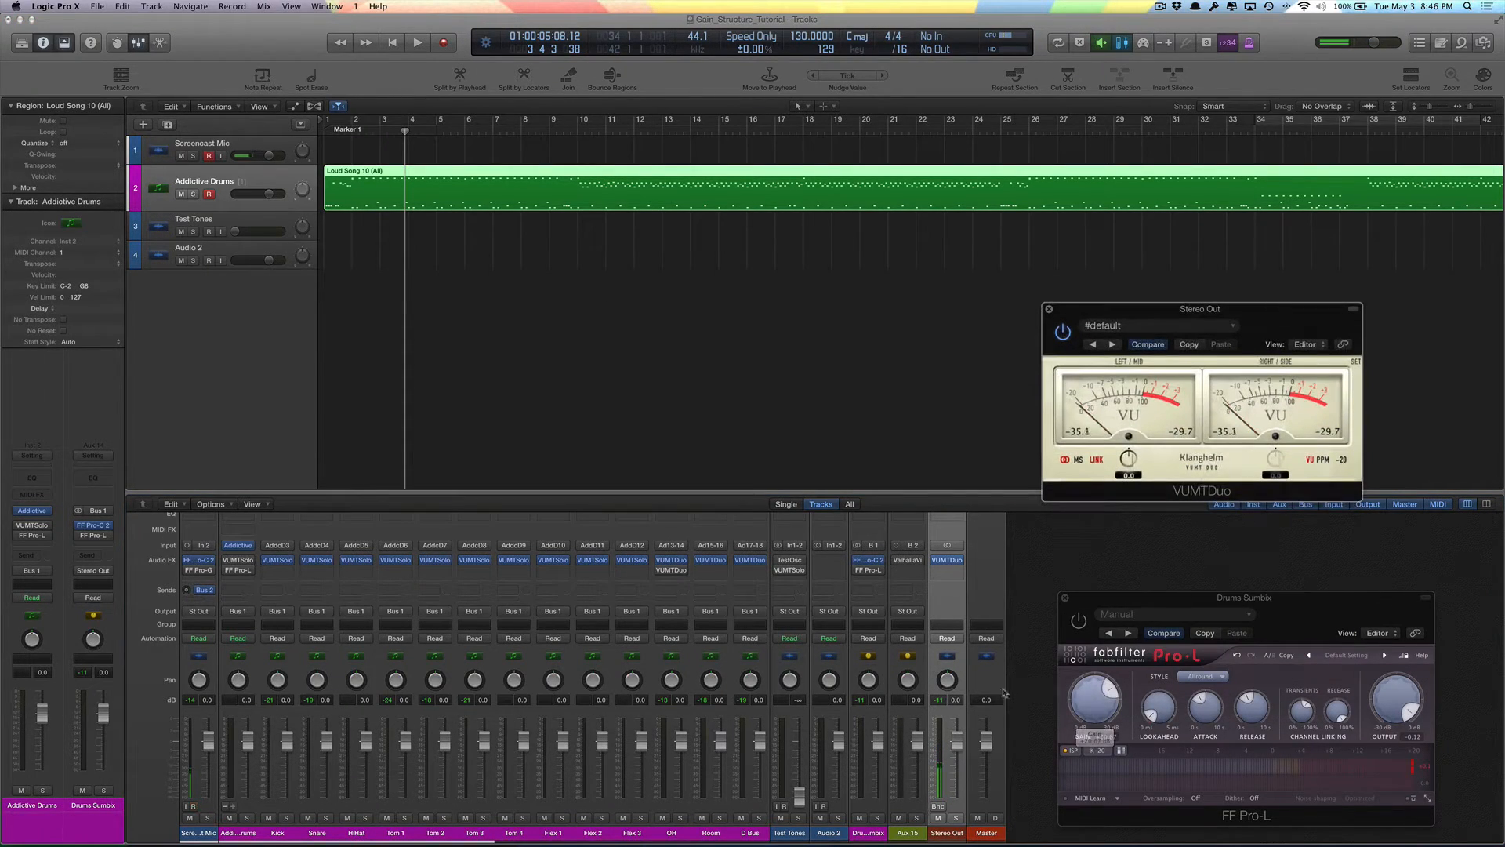
{"action": "left_click", "coordinate": [939, 700]}
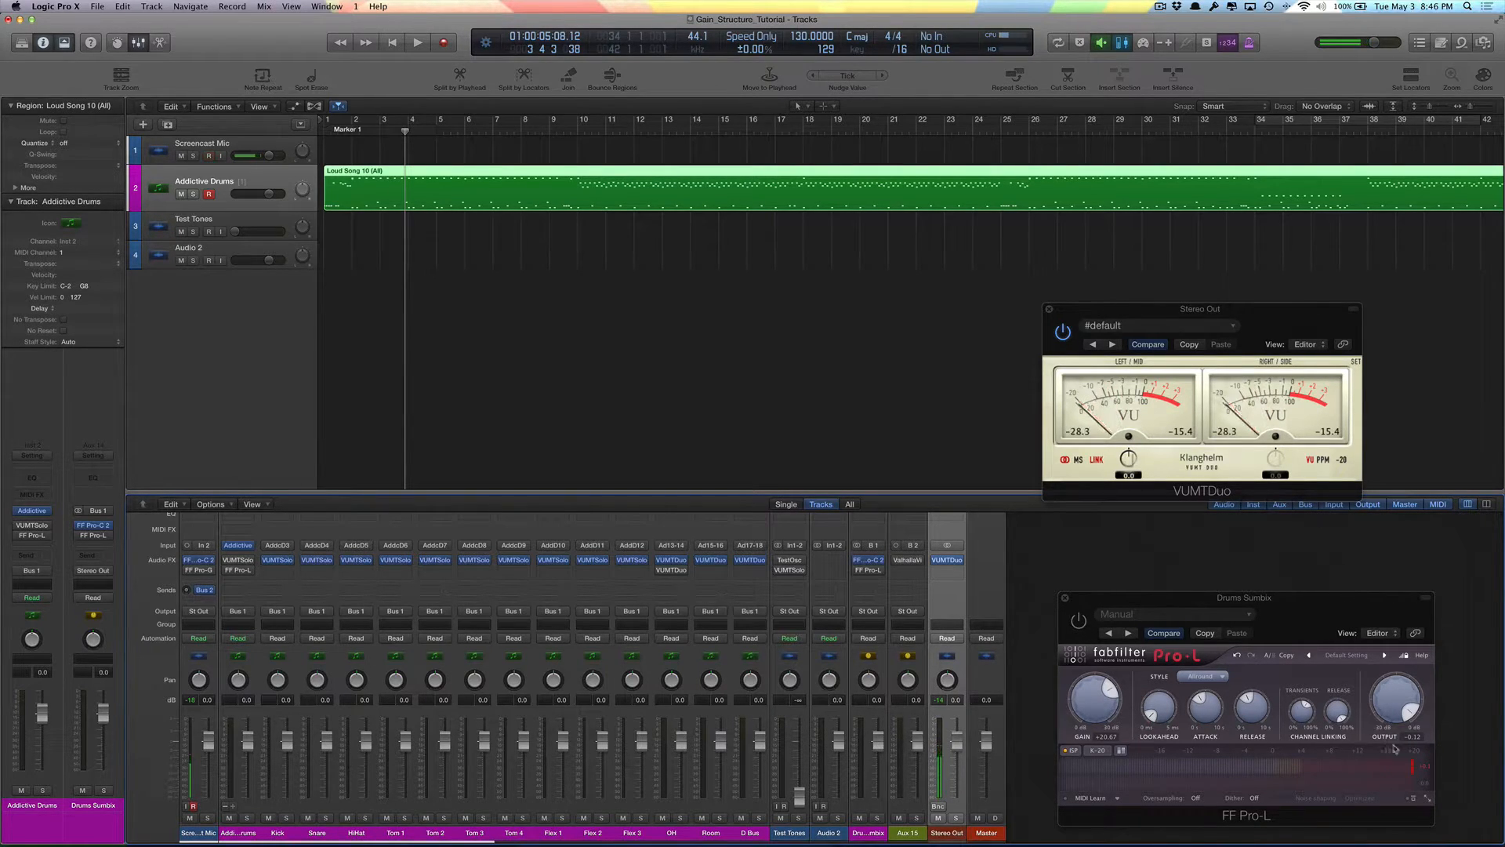
{"action": "left_click", "coordinate": [1409, 766]}
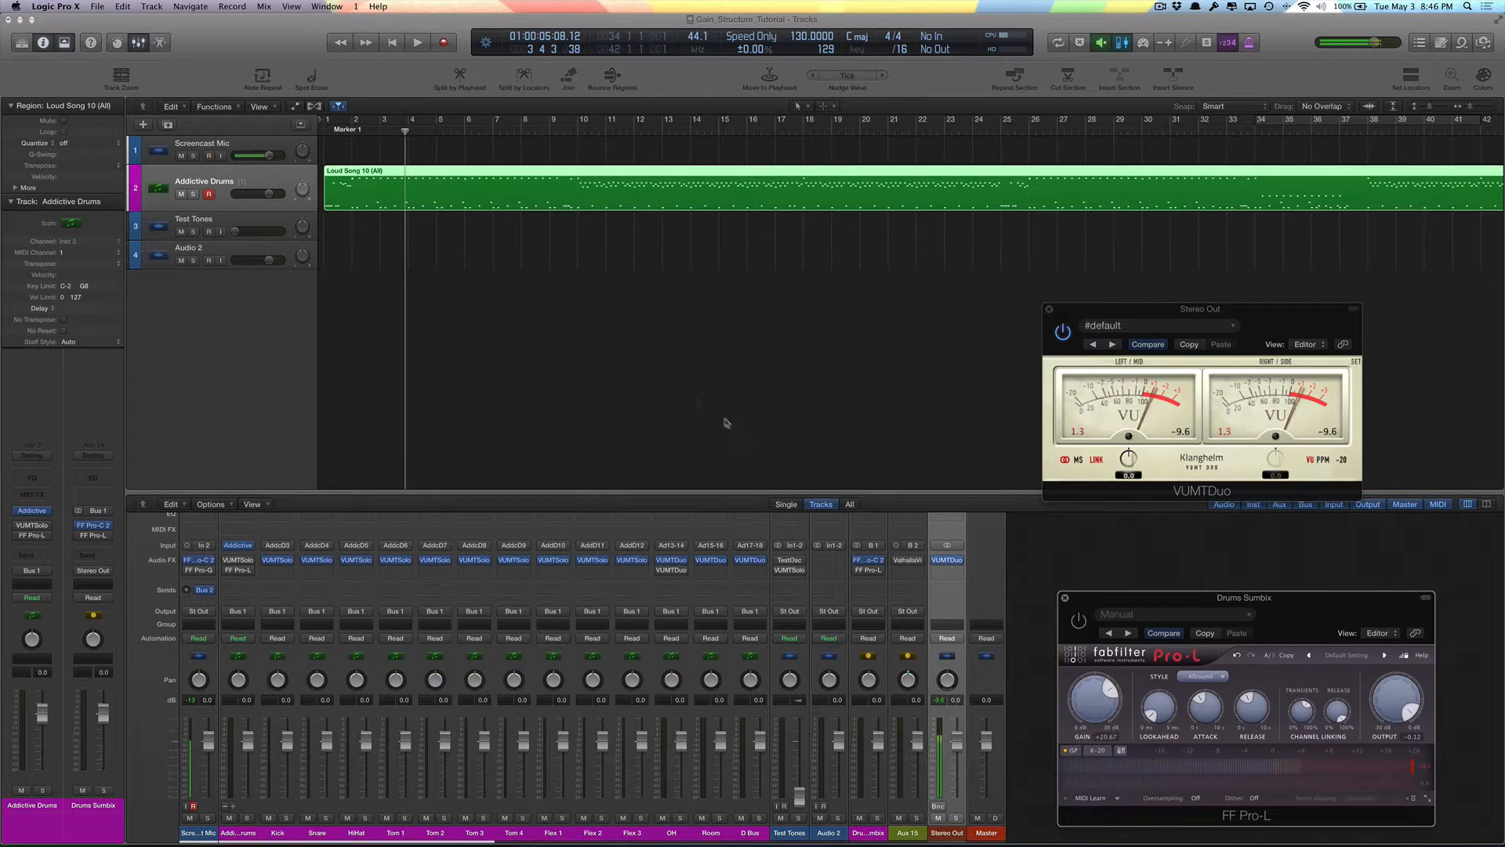
- Select the Audio 2 track and close the Drums Submix Pro-L window
{"action": "left_click", "coordinate": [235, 218]}
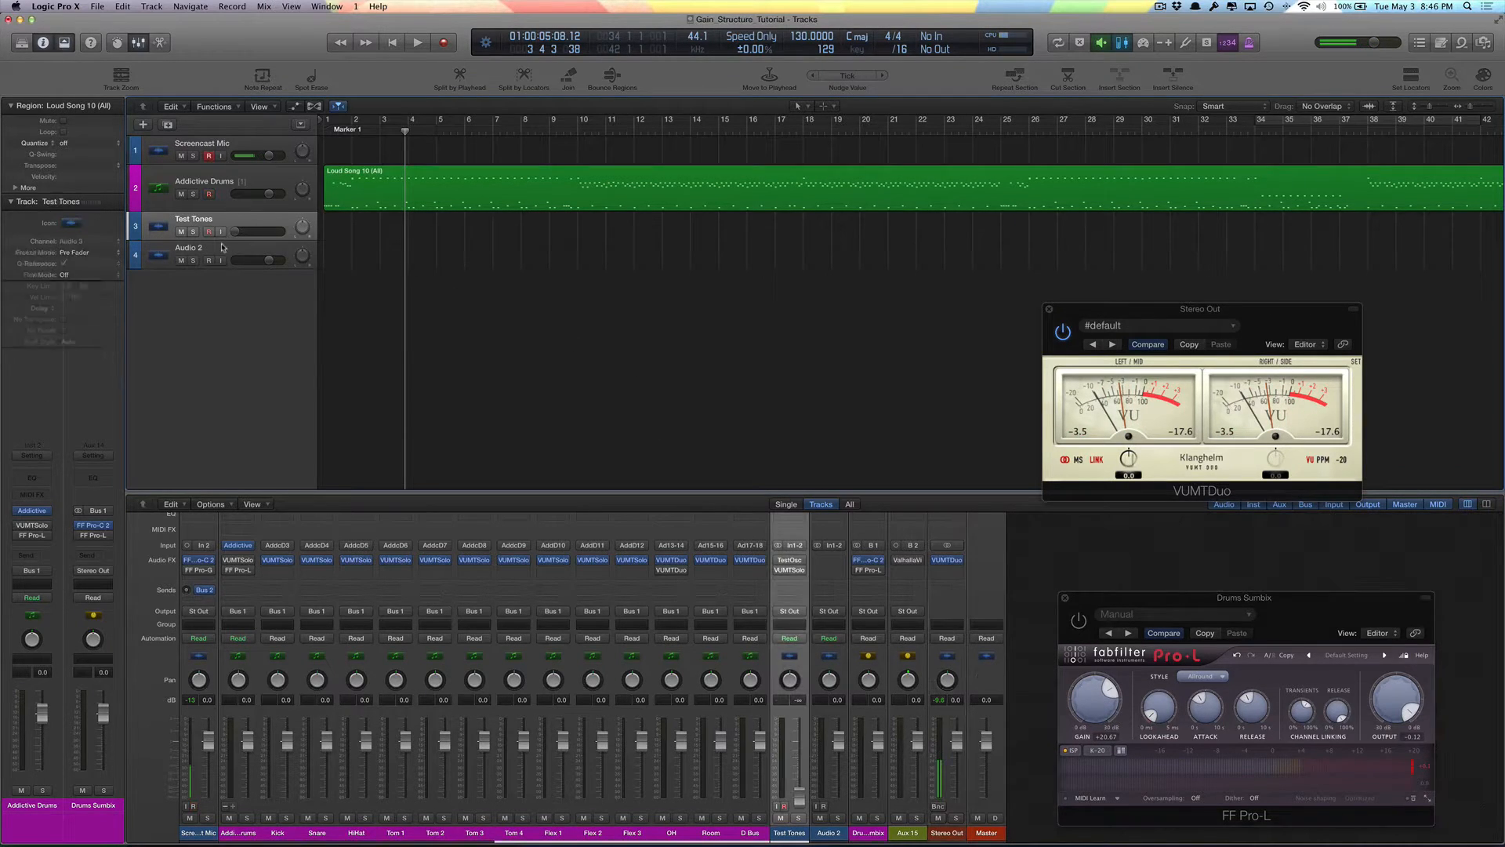
{"action": "left_click", "coordinate": [235, 251]}
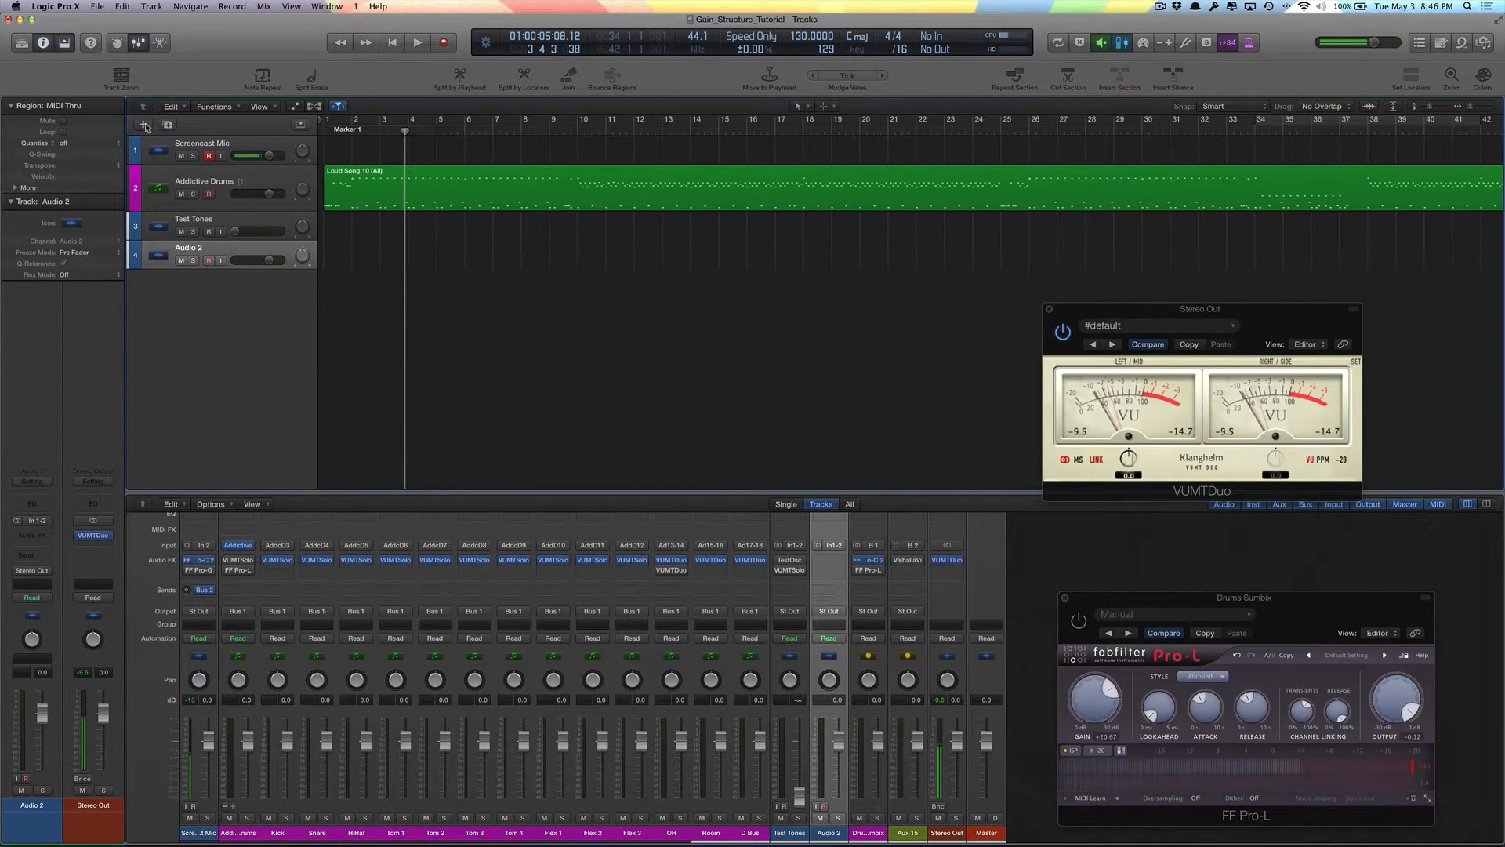
{"action": "left_click", "coordinate": [1066, 599]}
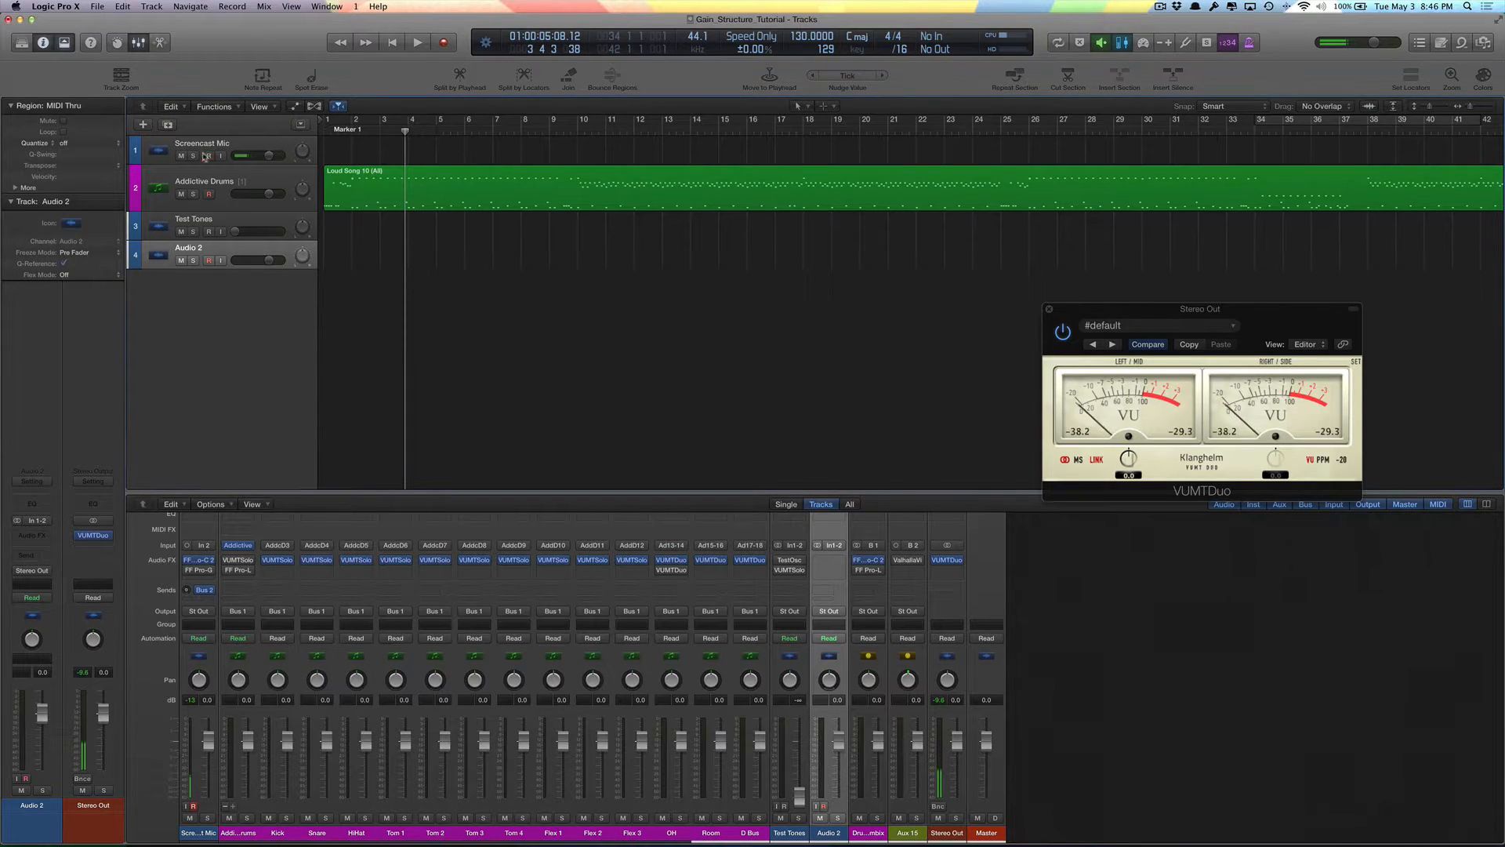
- Create one software instrument track with stereo Omnisphere and allow incoming network connections
{"action": "left_click", "coordinate": [143, 124]}
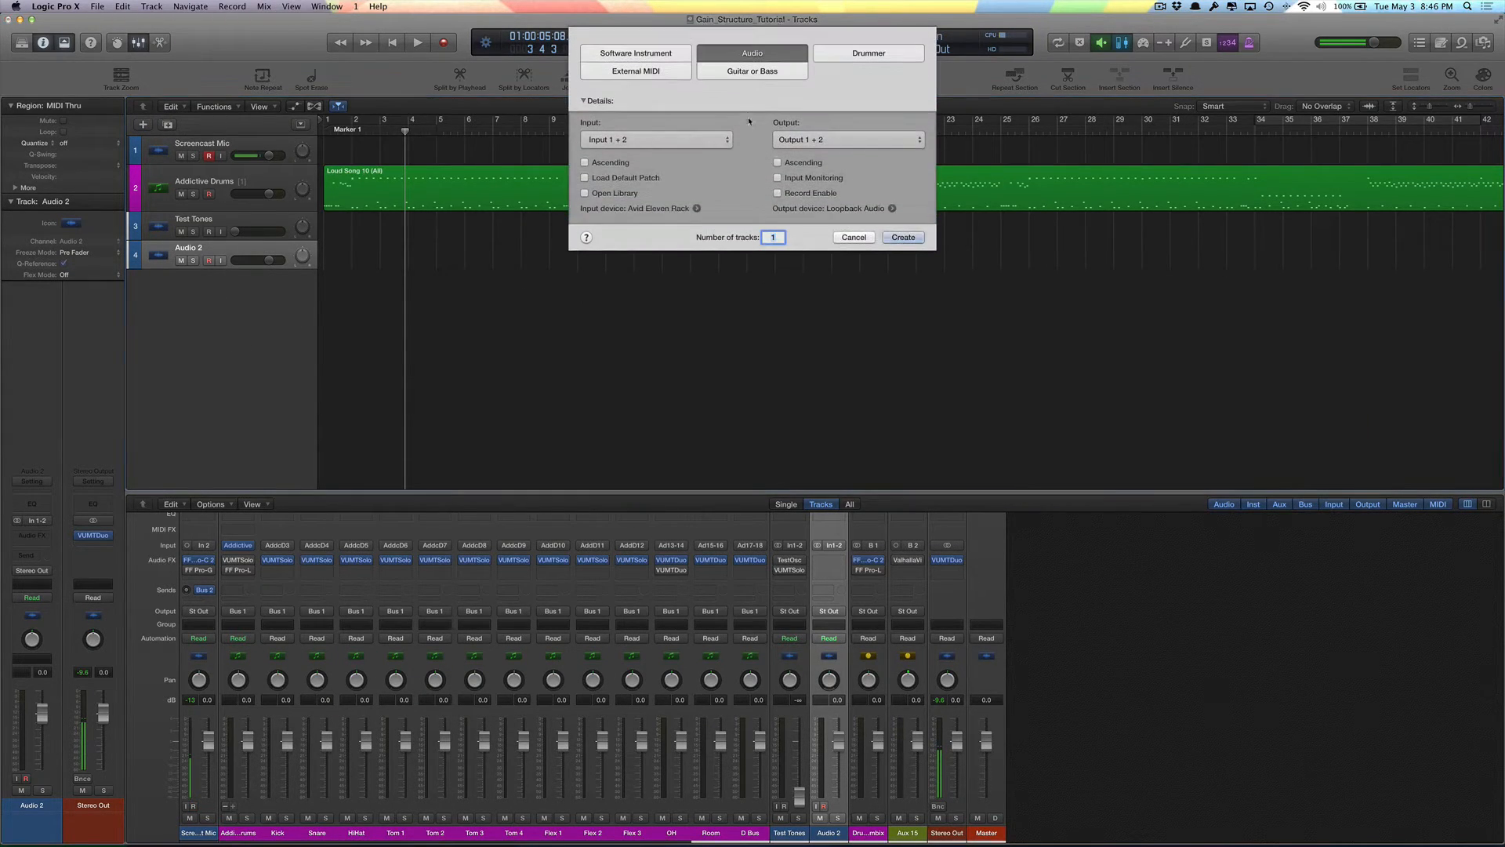
{"action": "left_click", "coordinate": [644, 55]}
{"action": "left_click", "coordinate": [651, 140]}
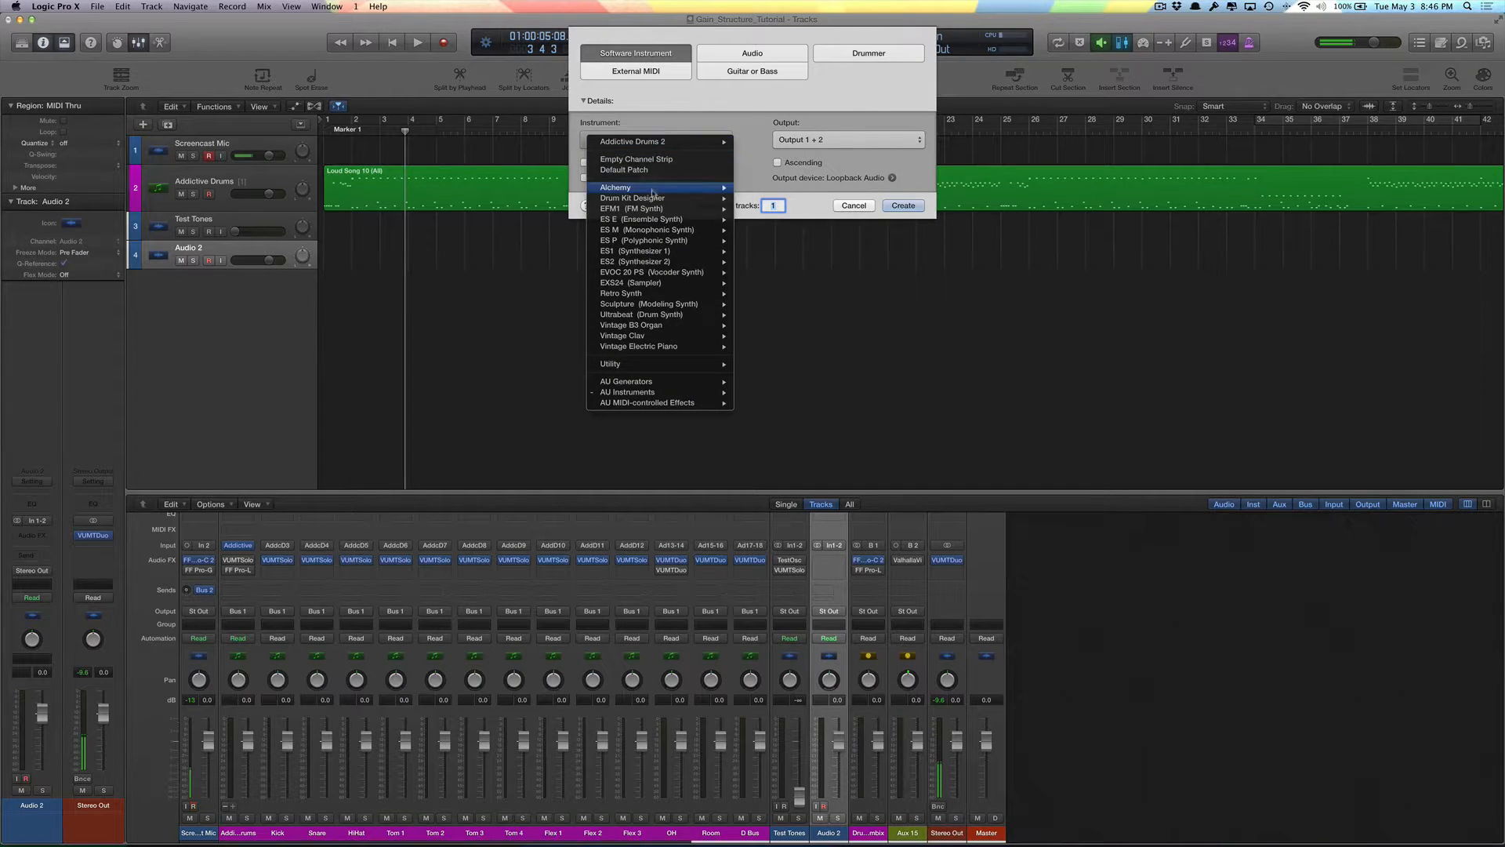
{"action": "mouse_move", "coordinate": [710, 394]}
{"action": "mouse_move", "coordinate": [815, 444]}
{"action": "mouse_move", "coordinate": [894, 445]}
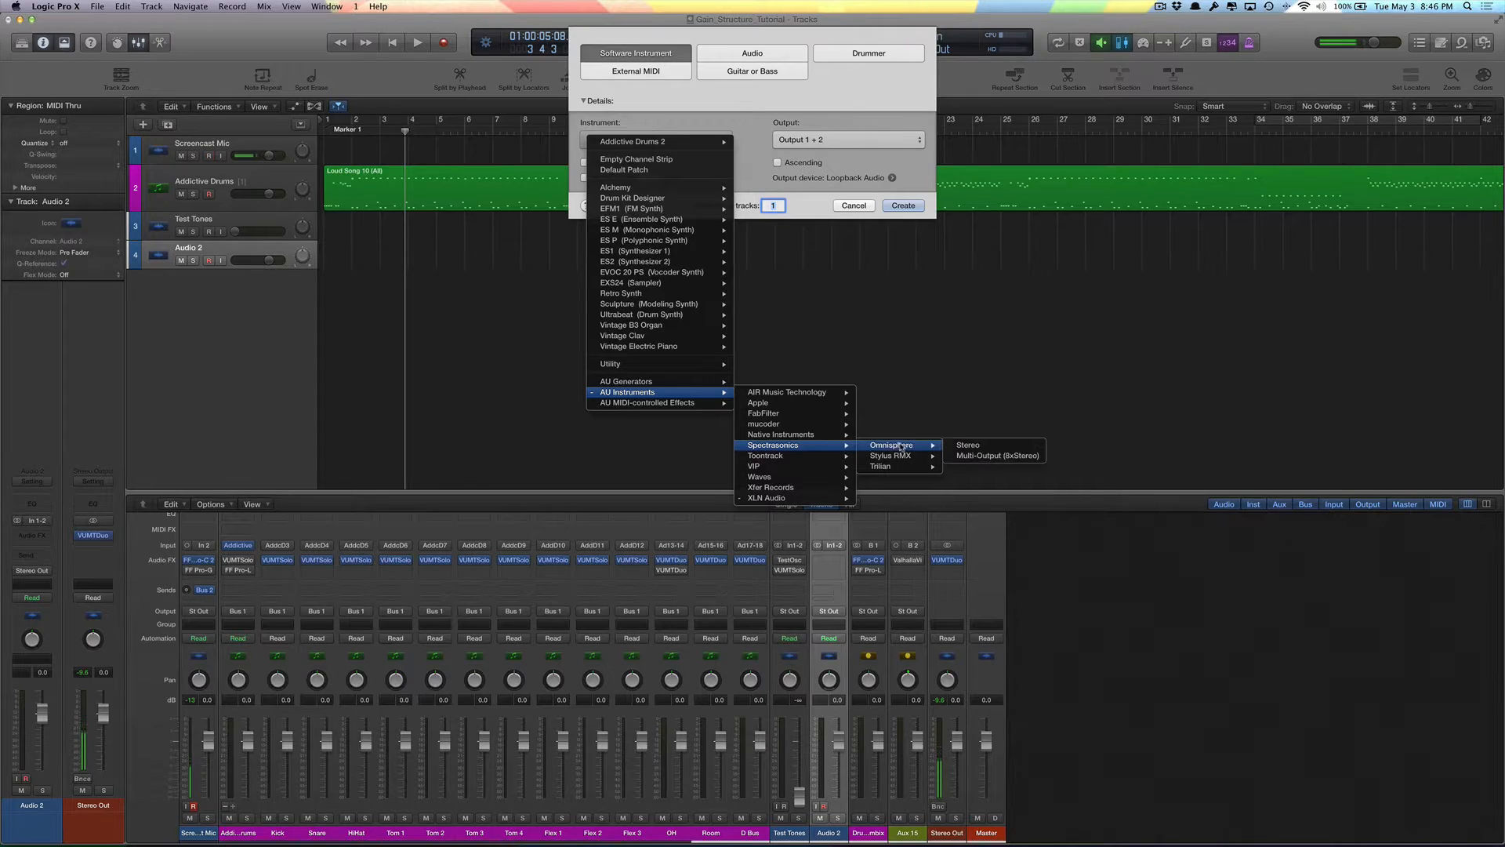
{"action": "left_click", "coordinate": [986, 444]}
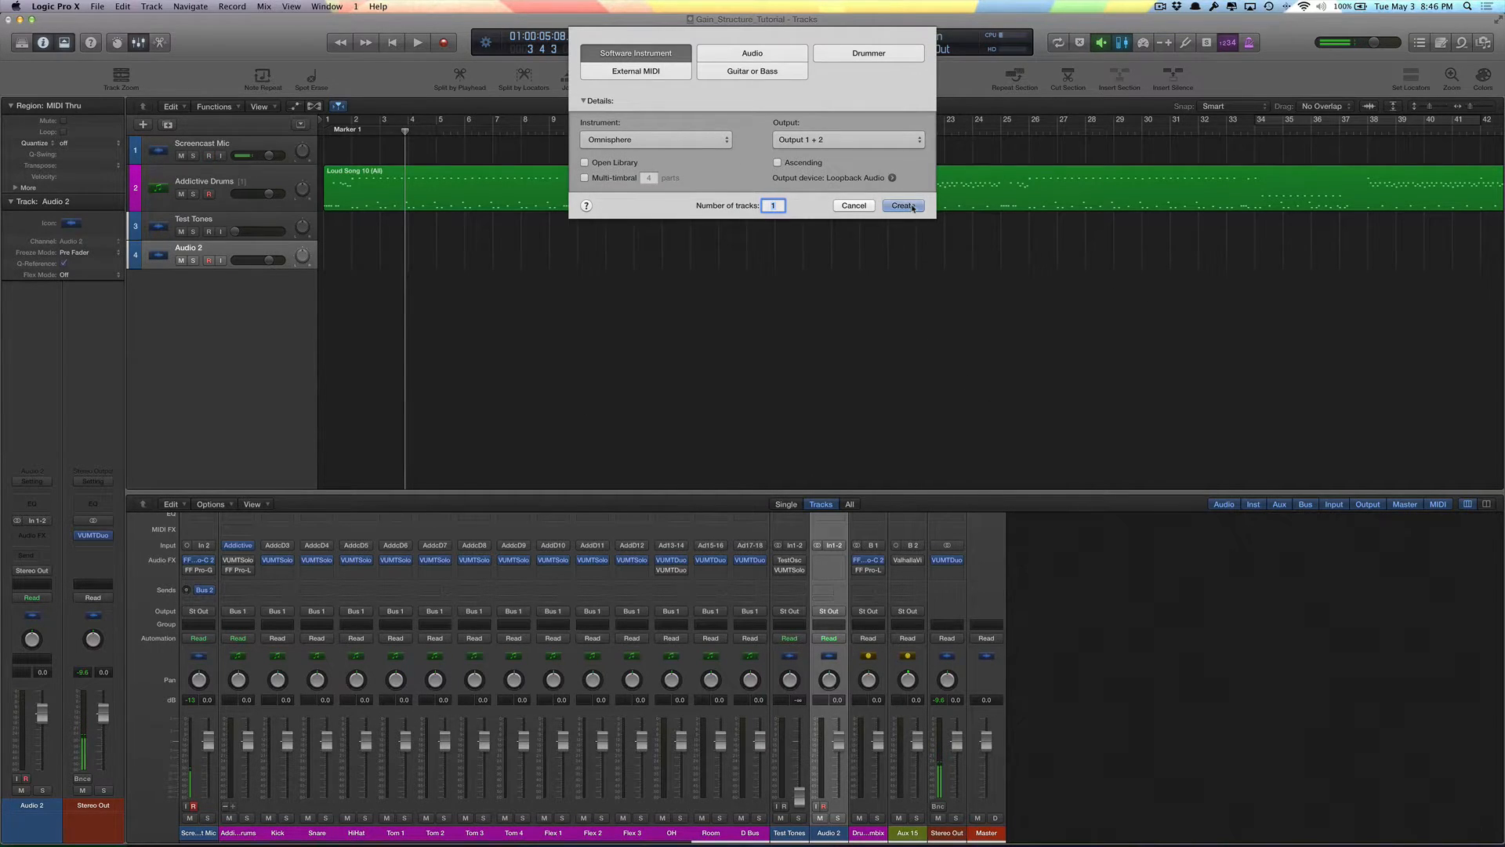
{"action": "key", "text": "Return"}
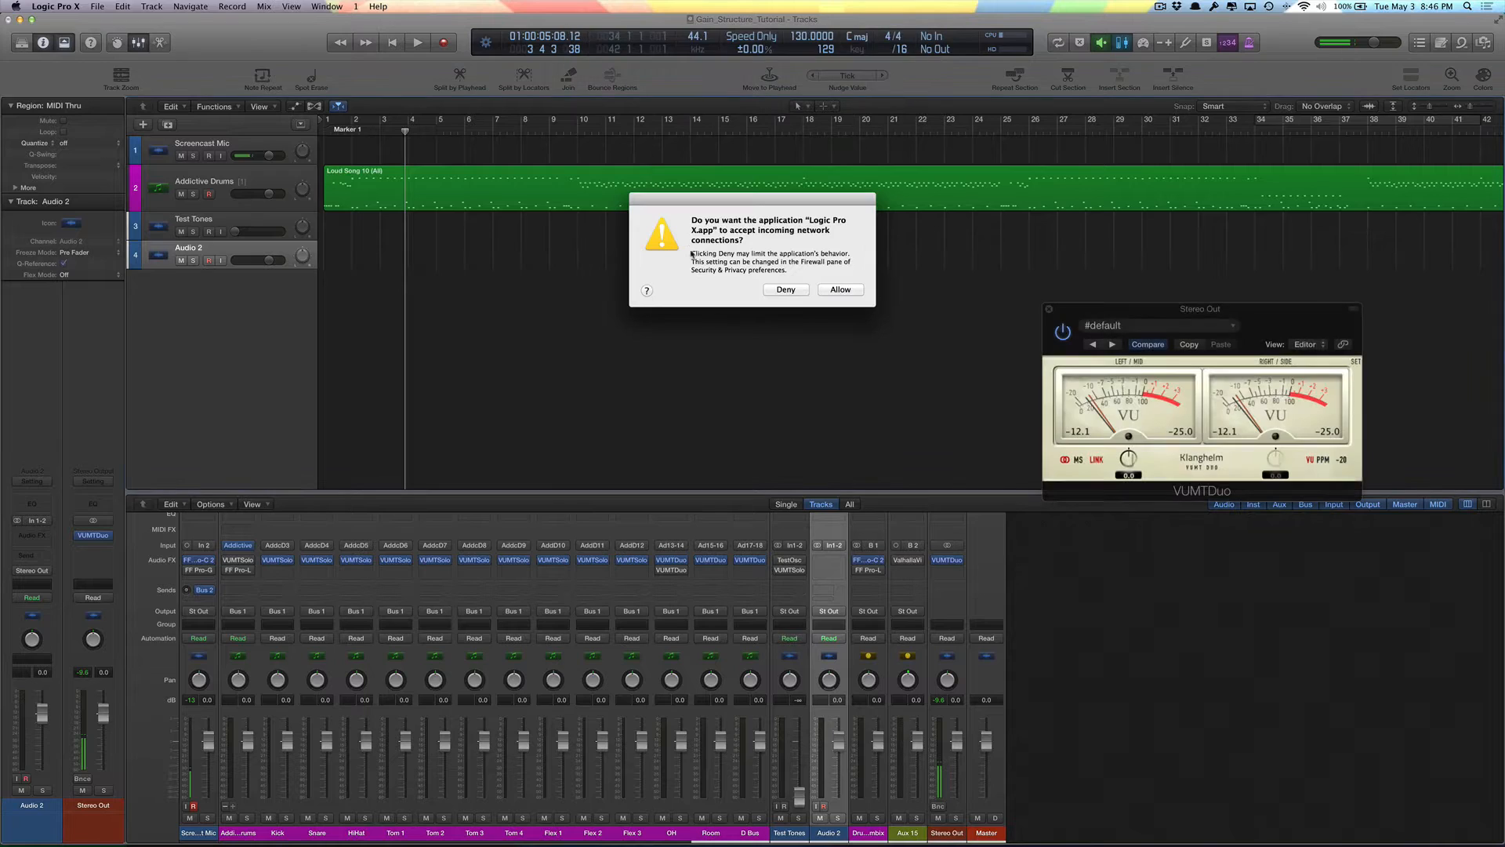
{"action": "left_click", "coordinate": [830, 293]}
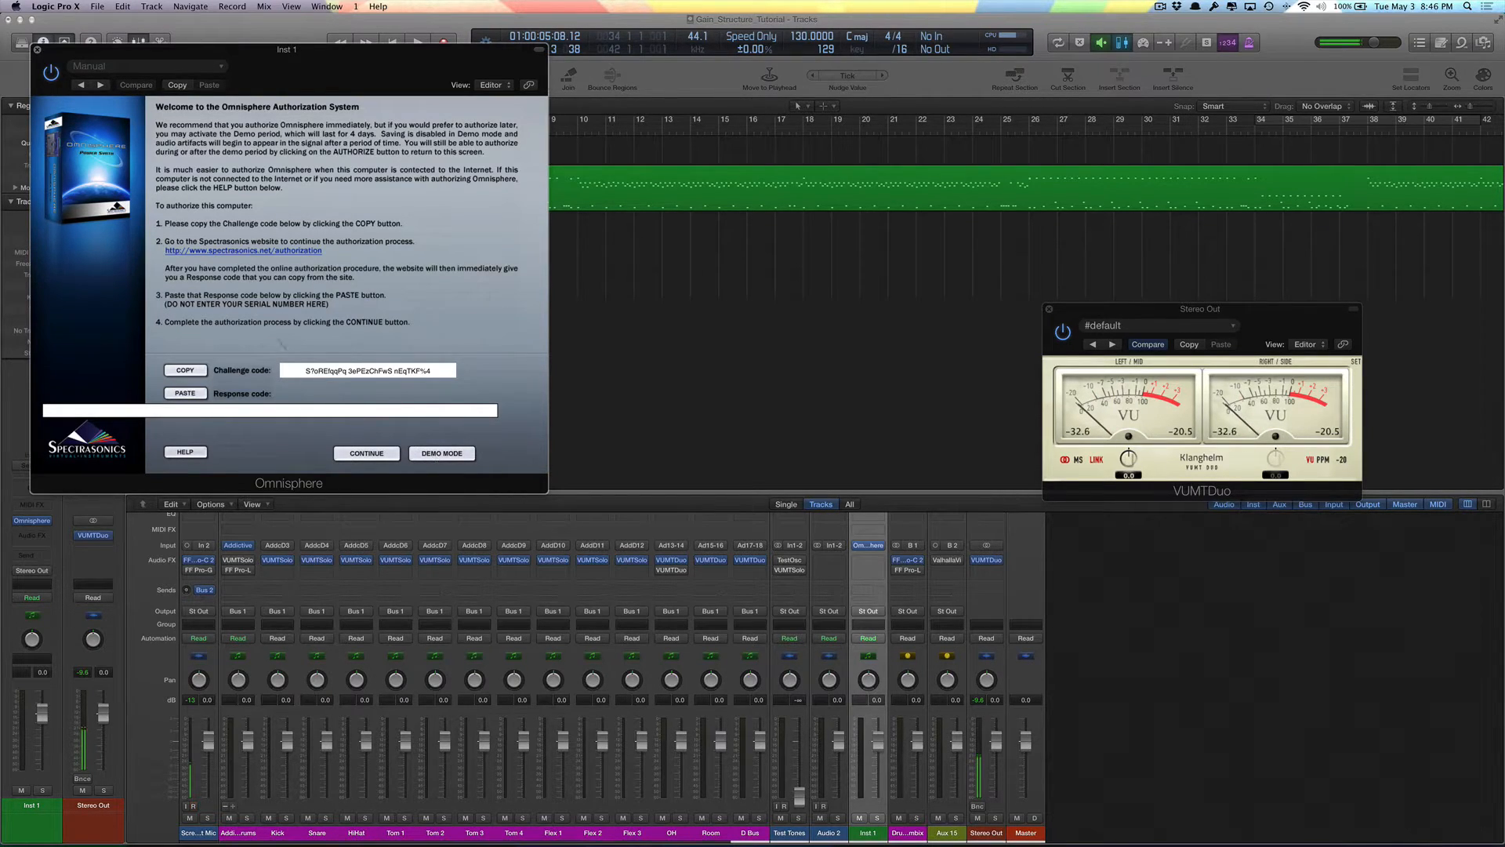
- Close the Omnisphere authorization window and replace the Inst 1 instrument with stereo Trilian
{"action": "left_click", "coordinate": [37, 50]}
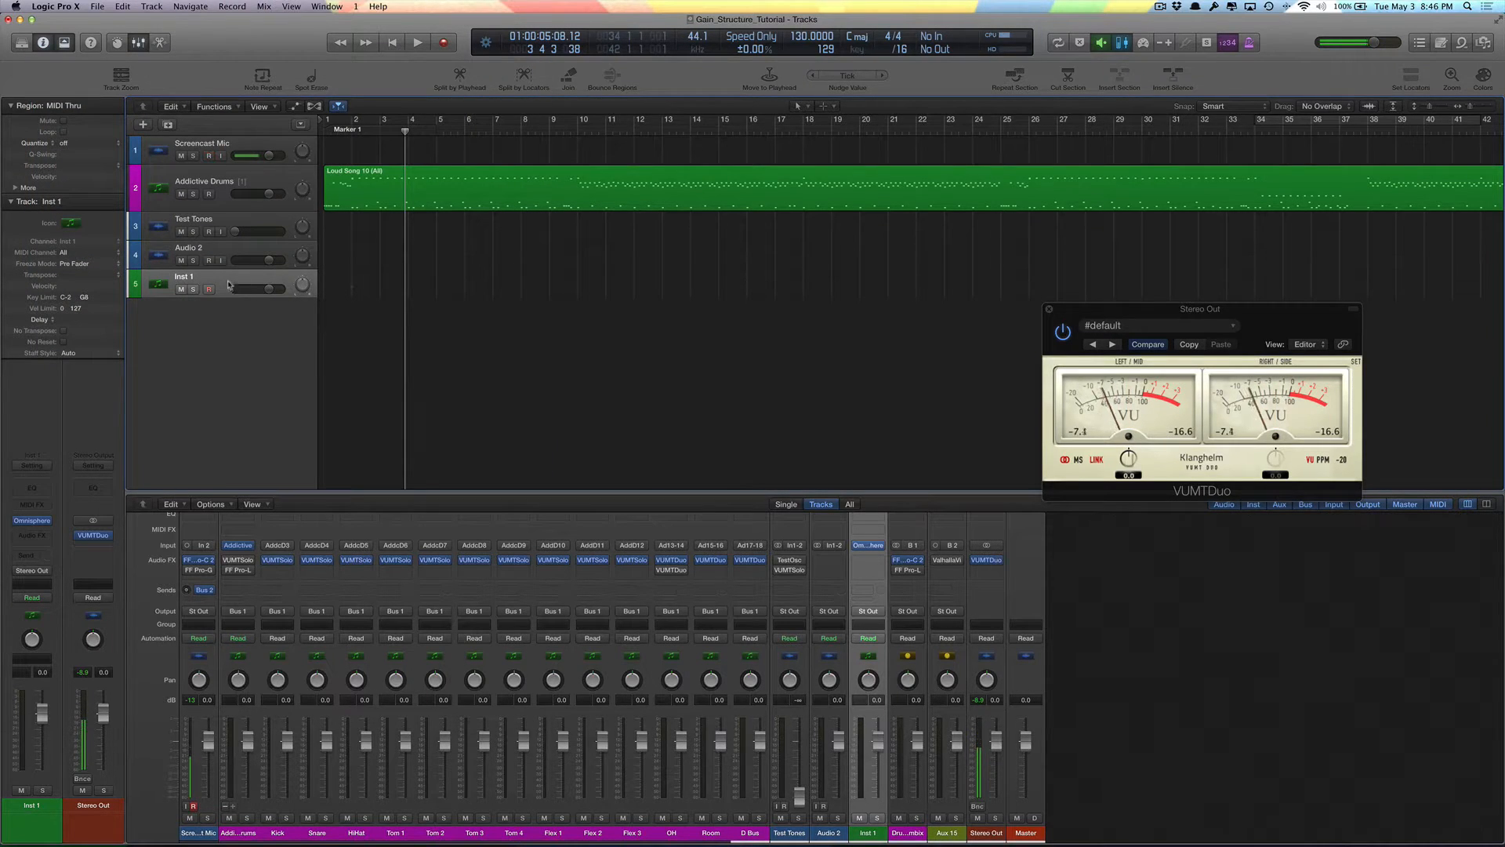
{"action": "left_click", "coordinate": [90, 7]}
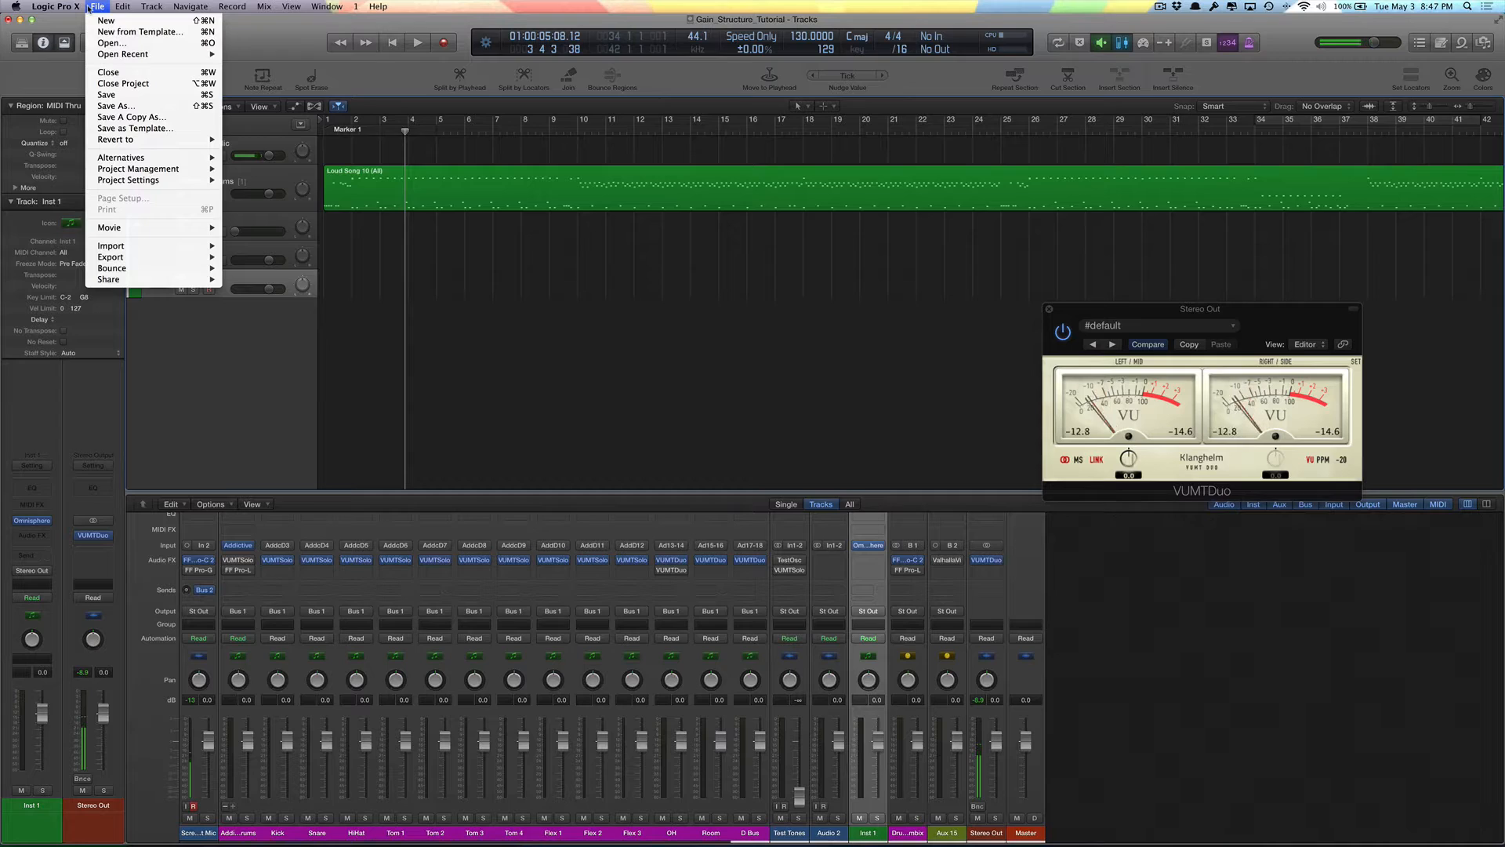
{"action": "left_click", "coordinate": [343, 423]}
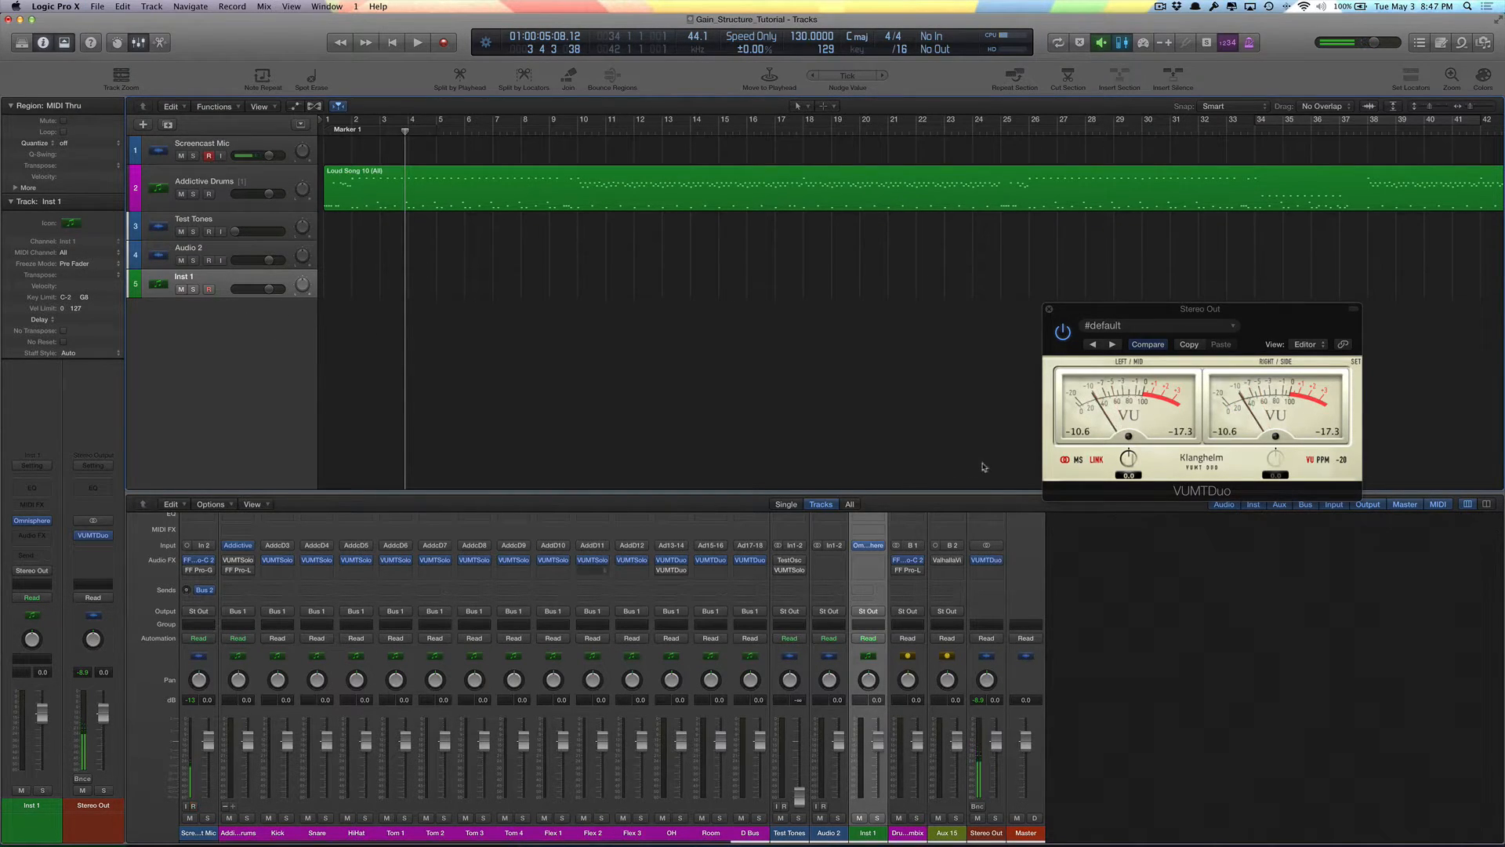
{"action": "left_click", "coordinate": [868, 545]}
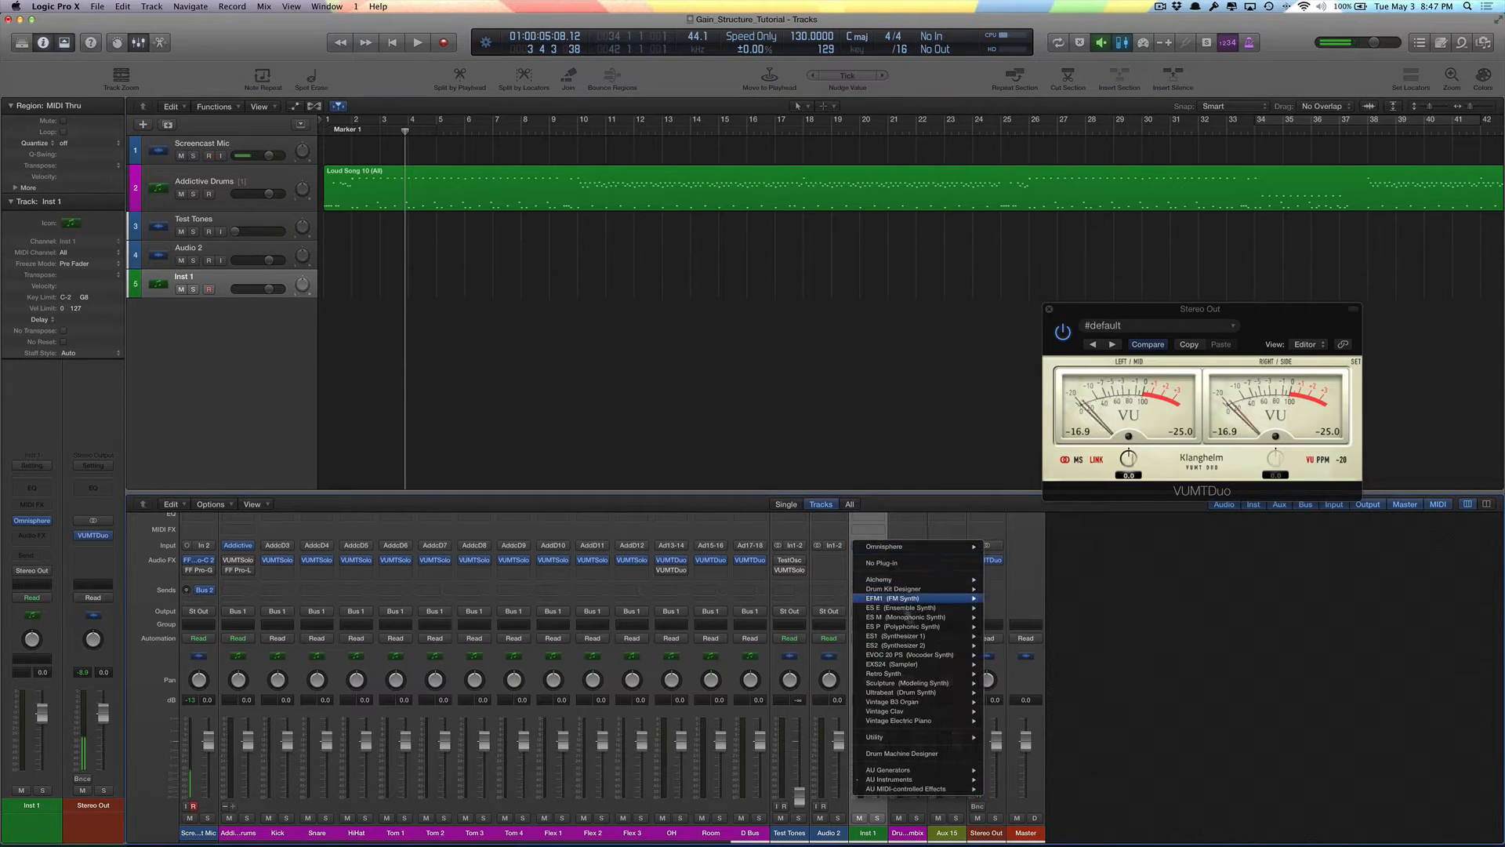
{"action": "mouse_move", "coordinate": [976, 780]}
{"action": "mouse_move", "coordinate": [1089, 788]}
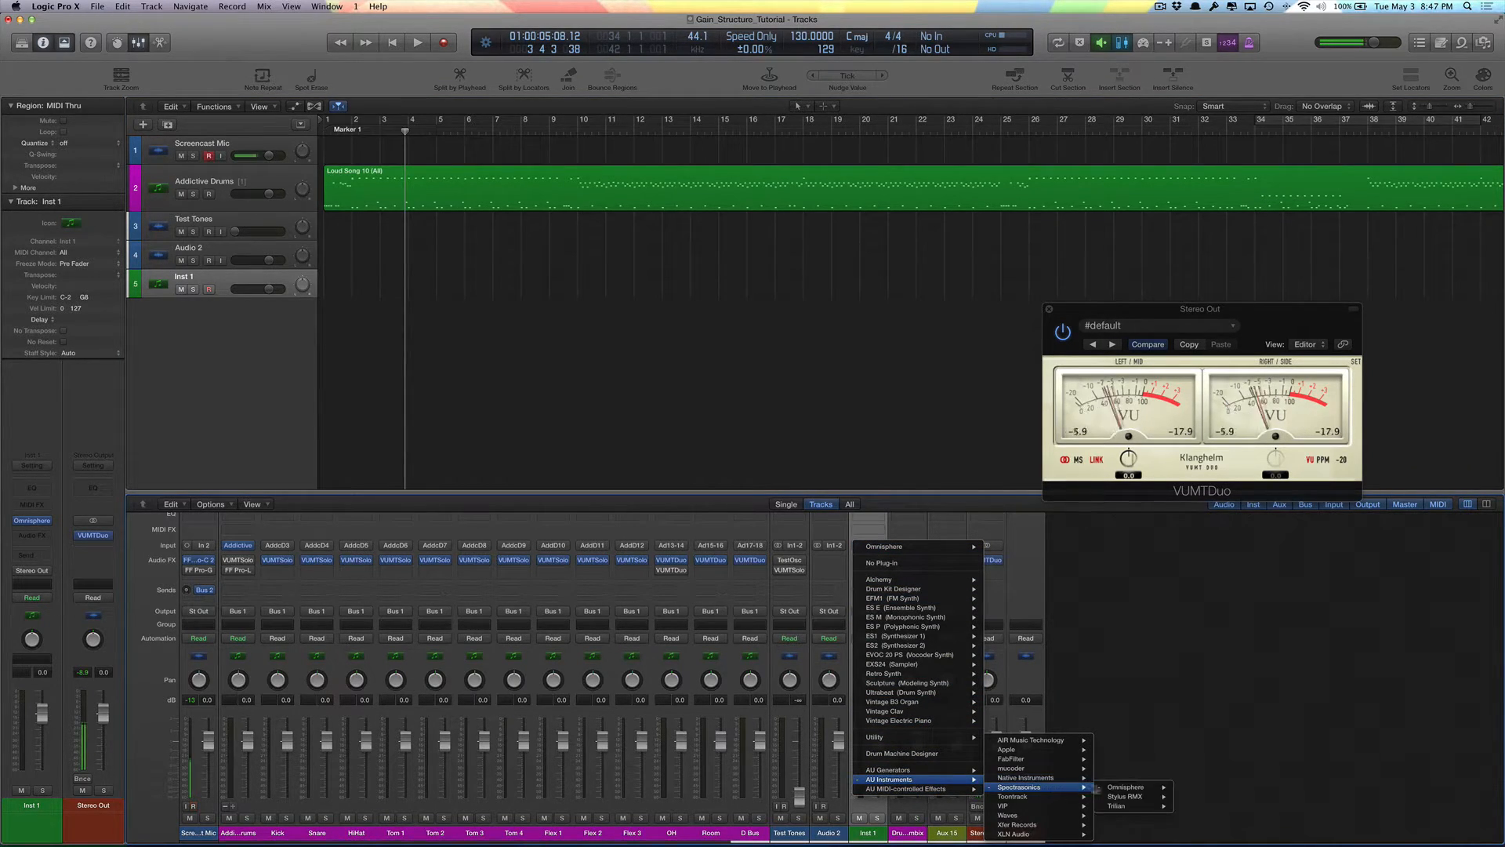
{"action": "mouse_move", "coordinate": [1145, 806]}
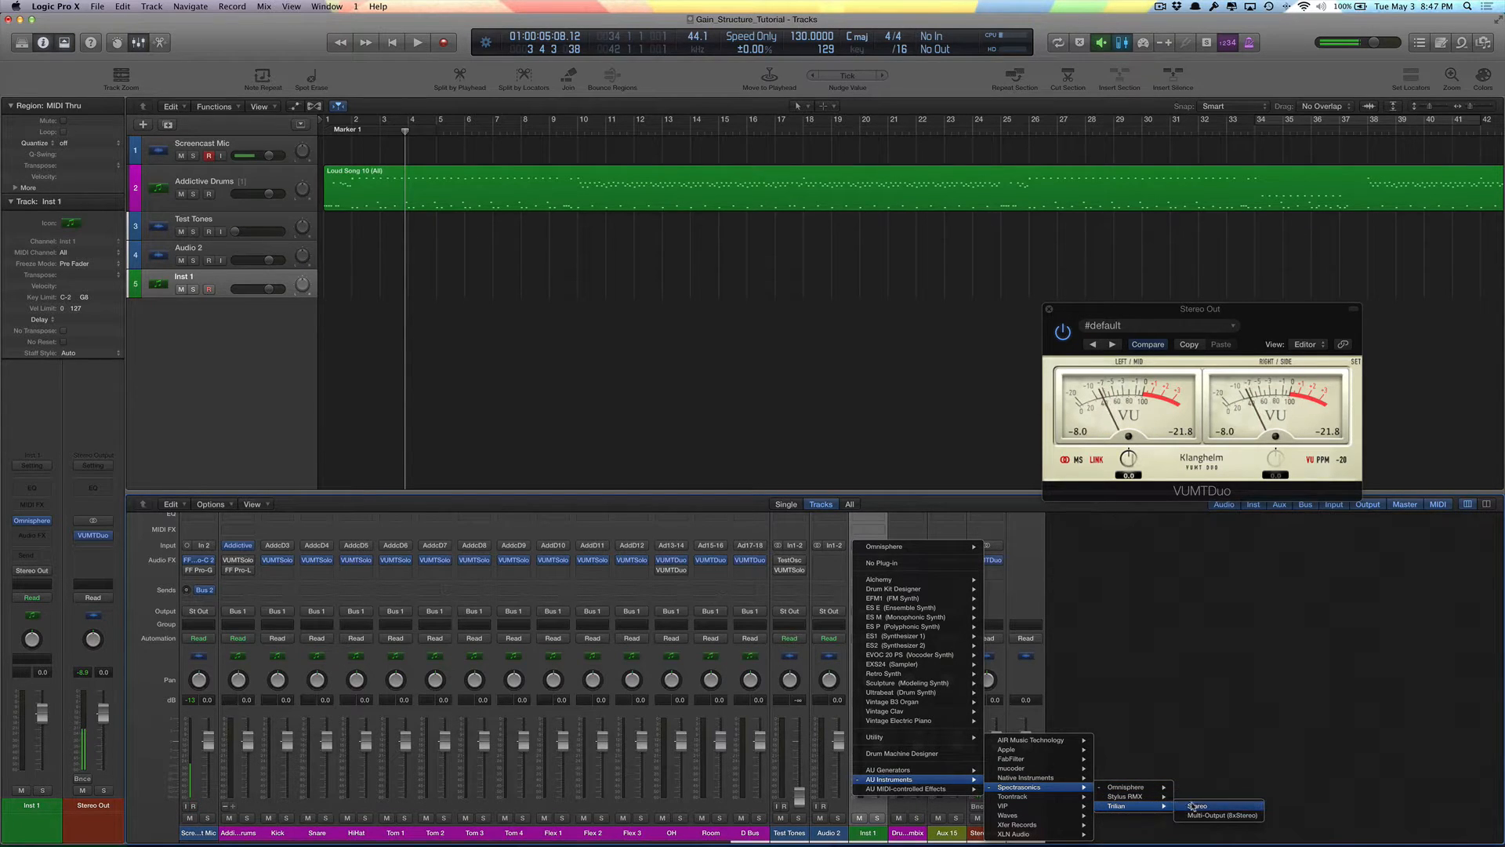
{"action": "left_click", "coordinate": [1192, 806]}
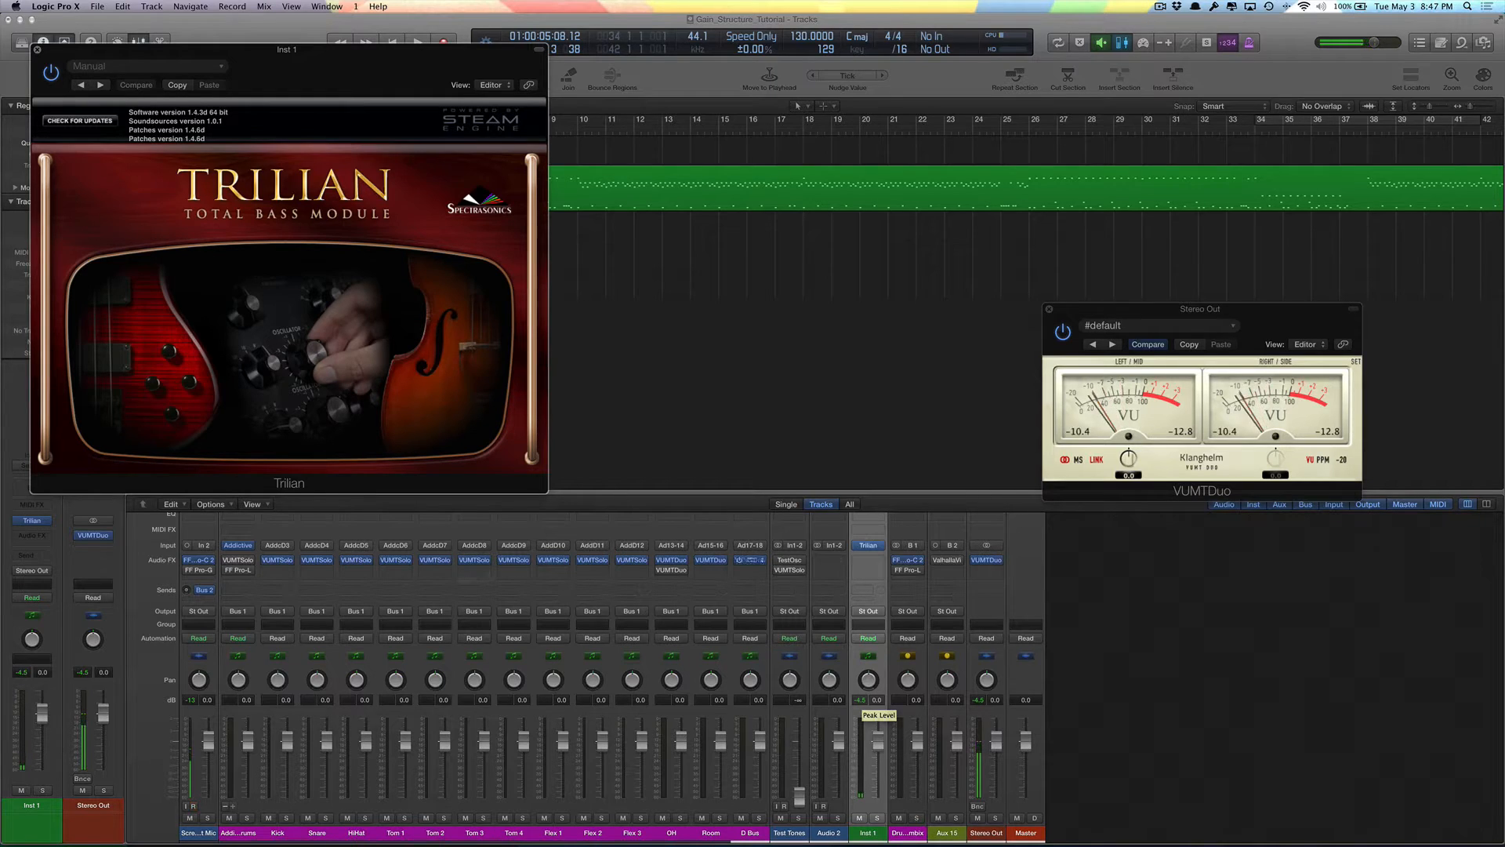
- Arrange the Trilian and Stereo Out VUMTDuo windows in view above the mixer and dismiss Trilian's splash screen
{"action": "left_click_drag", "start_coordinate": [324, 65], "coordinate": [802, 52]}
{"action": "left_click_drag", "start_coordinate": [1140, 311], "coordinate": [1134, 229]}
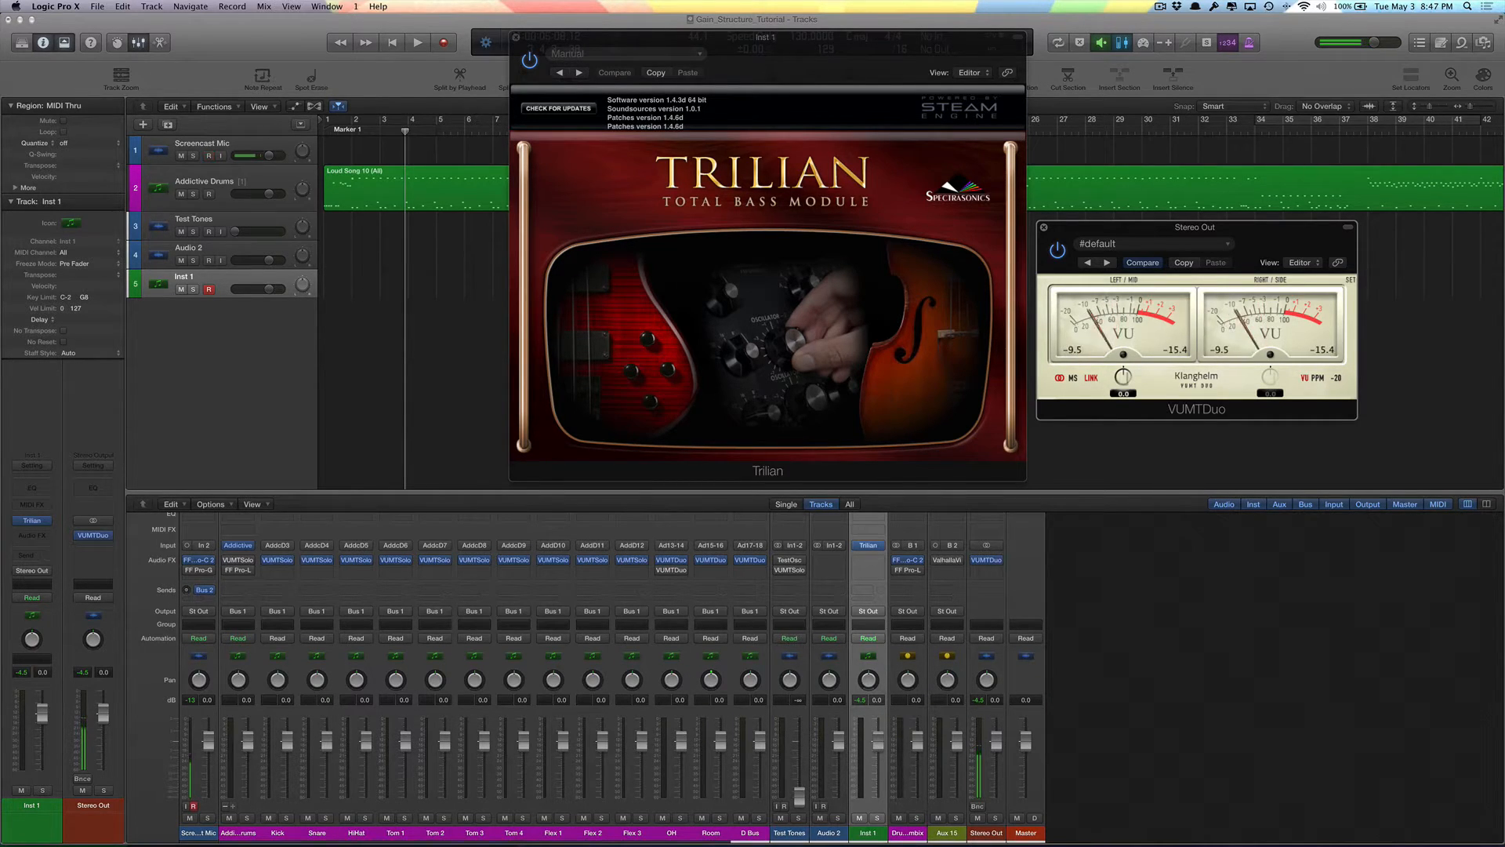
{"action": "left_click_drag", "start_coordinate": [728, 42], "coordinate": [747, 40]}
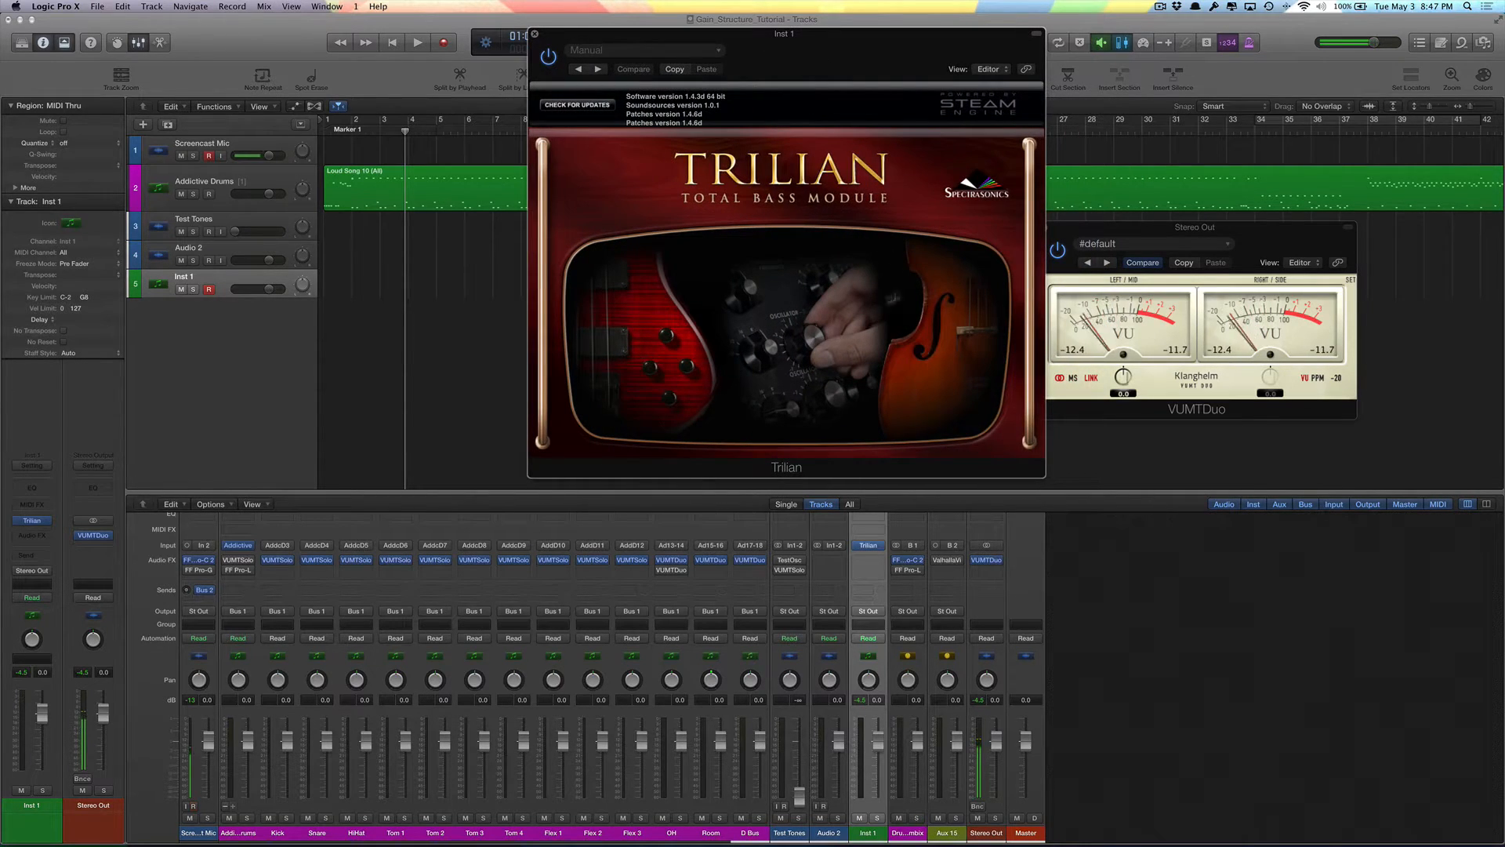
{"action": "left_click", "coordinate": [909, 245]}
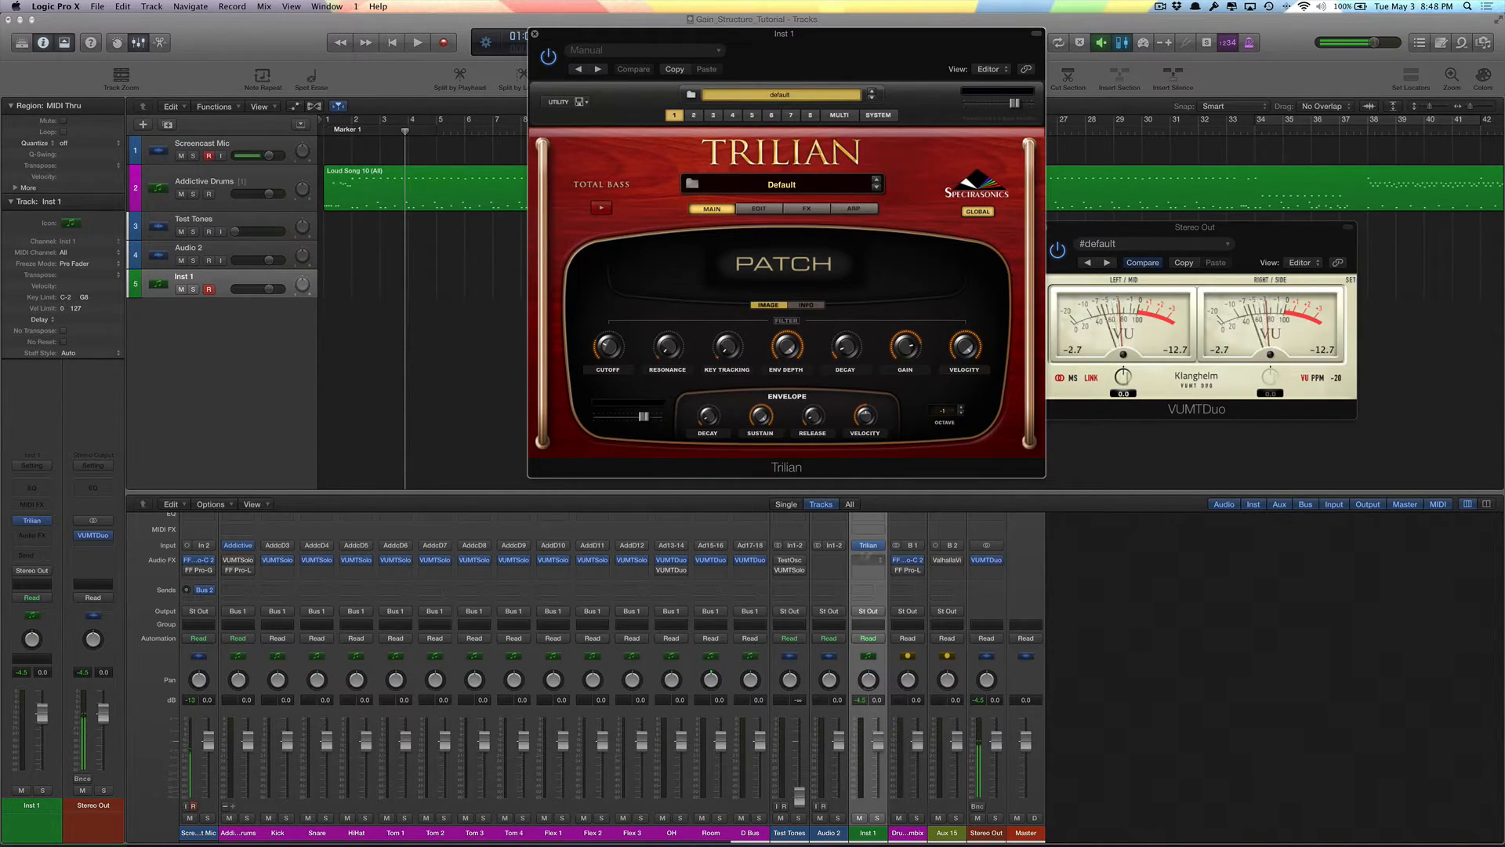
- Lower Trilian's output level to about -10 dB, check the Inst 1 peak level, and raise the output slightly
{"action": "left_click", "coordinate": [1014, 105]}
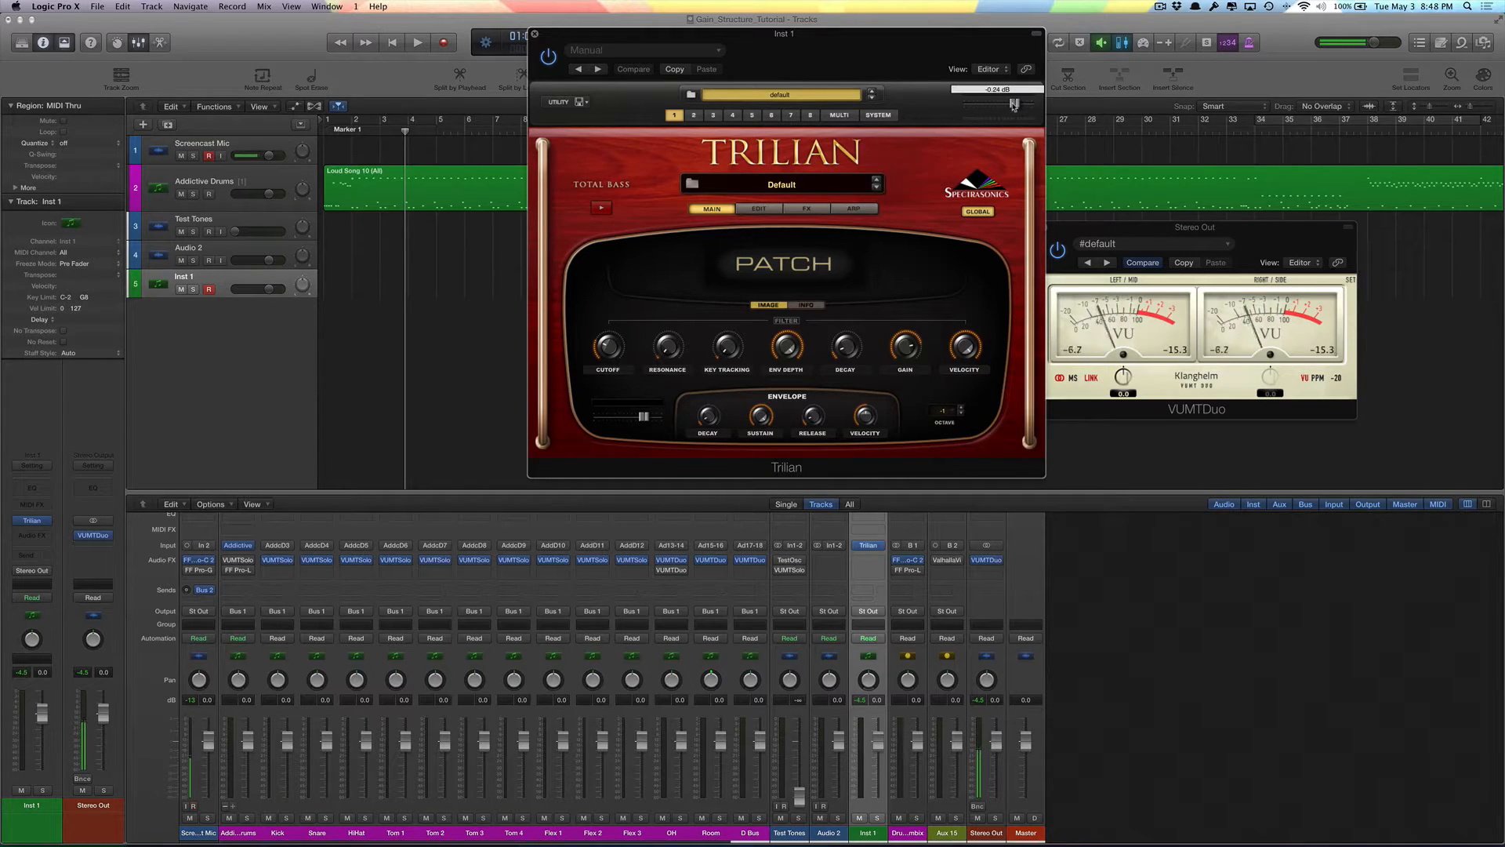
{"action": "left_click_drag", "start_coordinate": [1014, 104], "coordinate": [976, 104]}
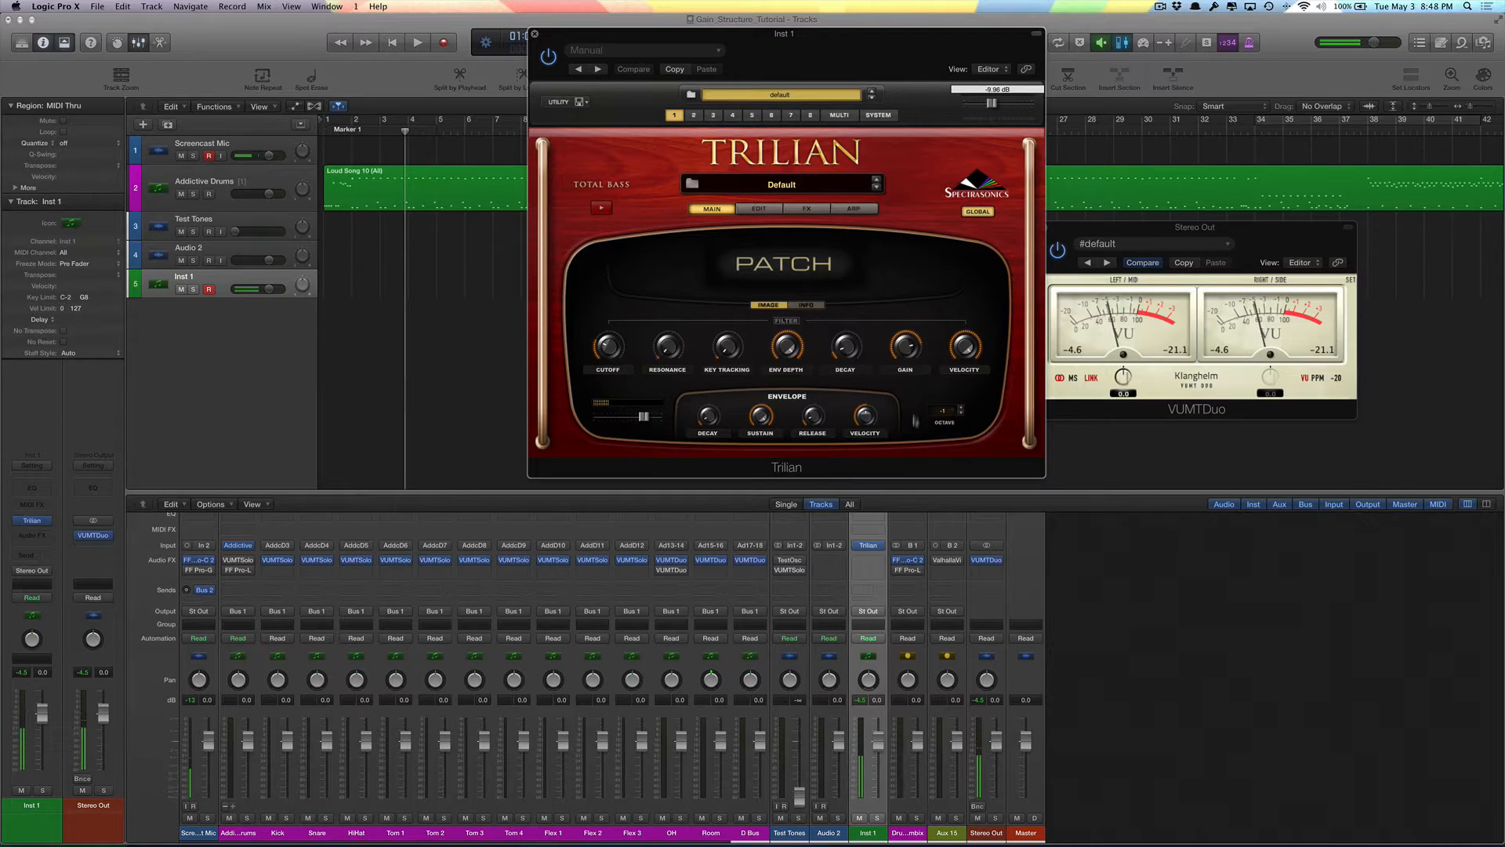
{"action": "left_click", "coordinate": [861, 702]}
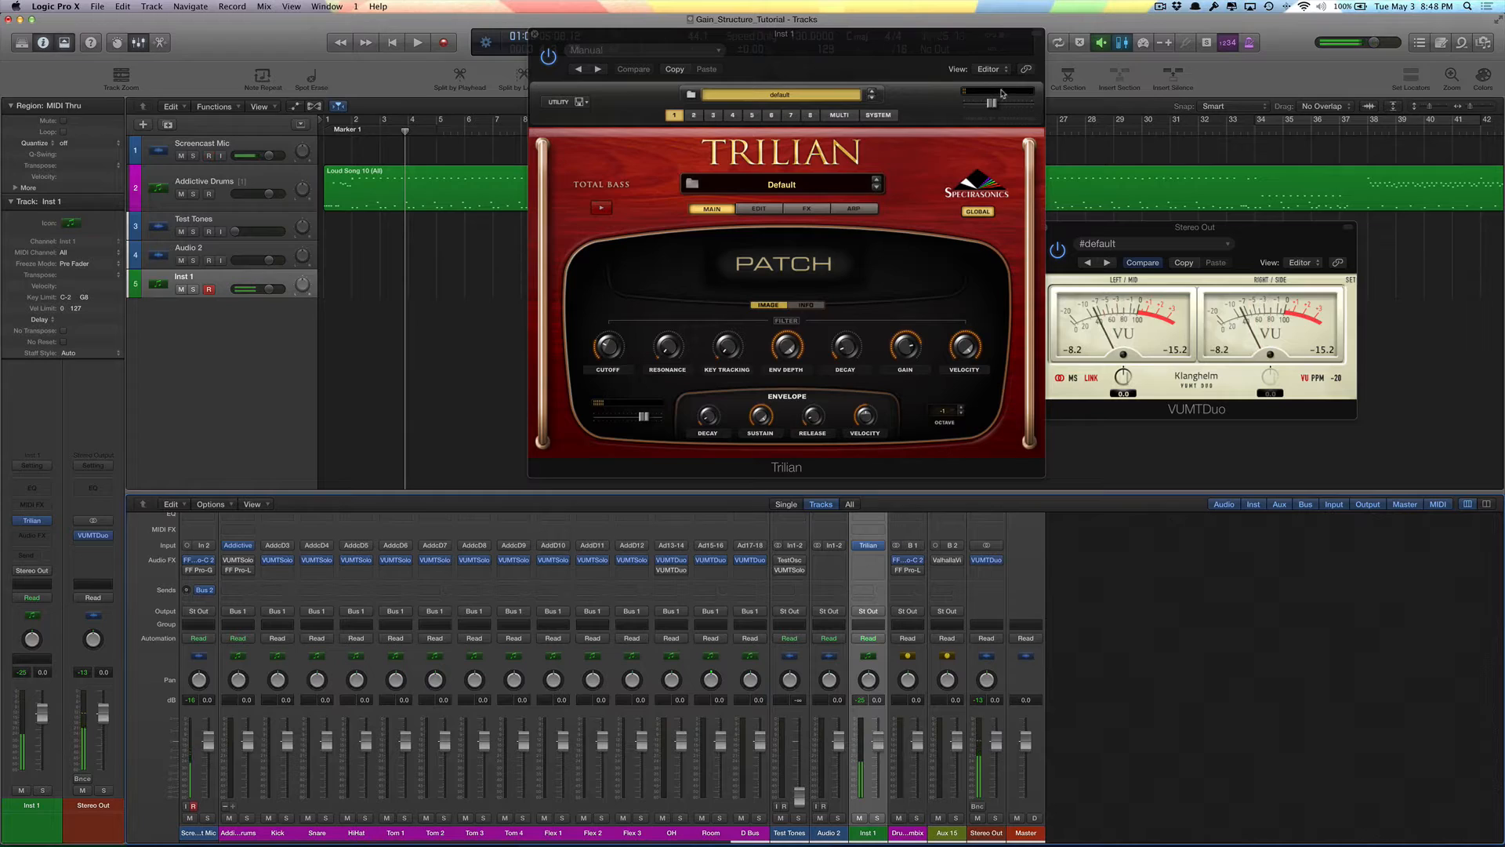
{"action": "left_click_drag", "start_coordinate": [998, 104], "coordinate": [1003, 106]}
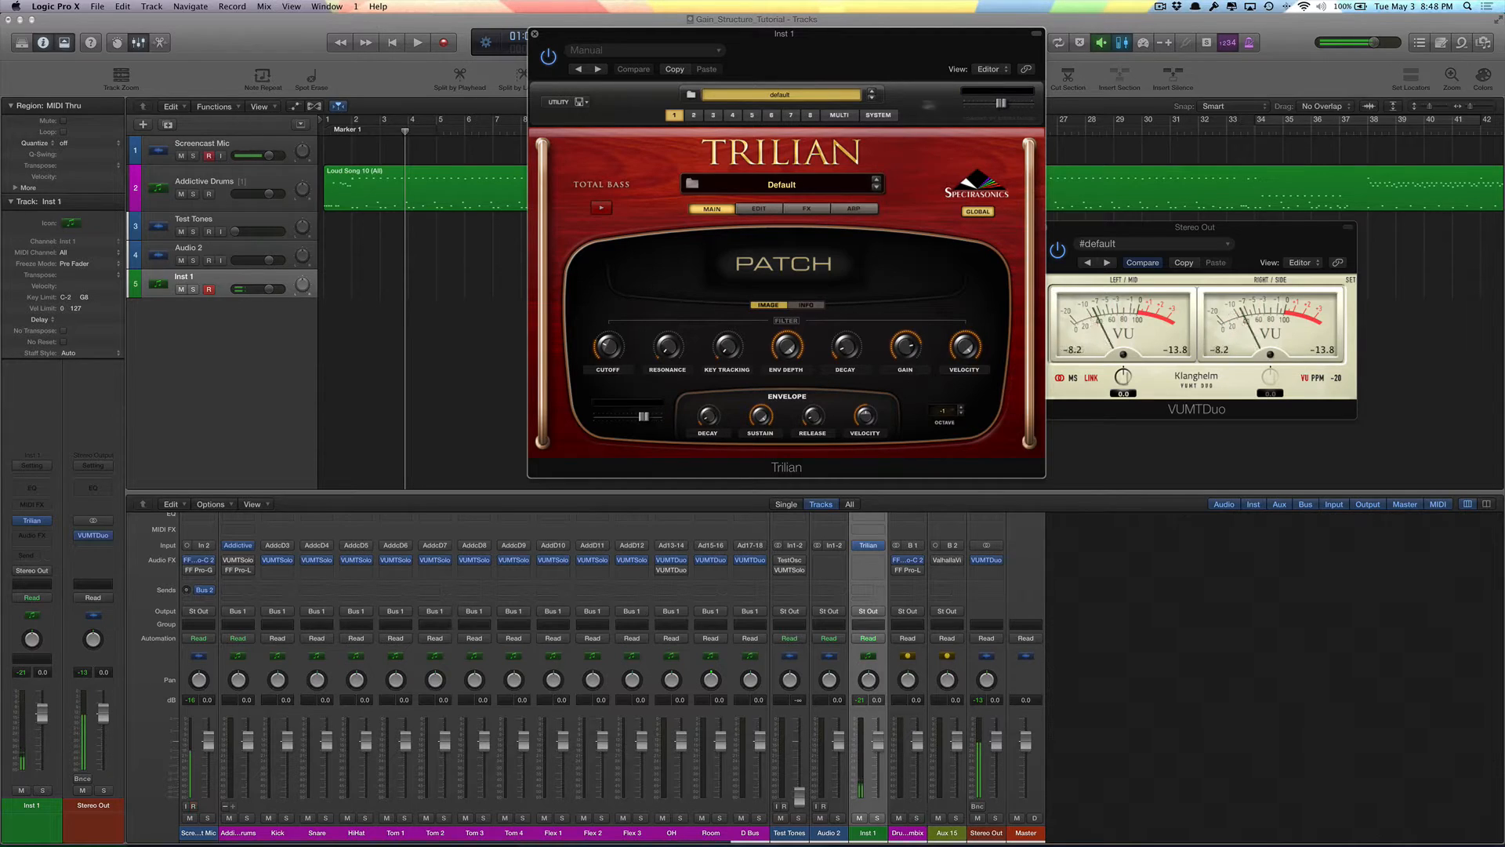
- Load Trilian's Armageddon Tetra patch to check its level on Inst 1, and raise the plug-in's output level again
{"action": "left_click", "coordinate": [786, 186]}
{"action": "left_click", "coordinate": [620, 333]}
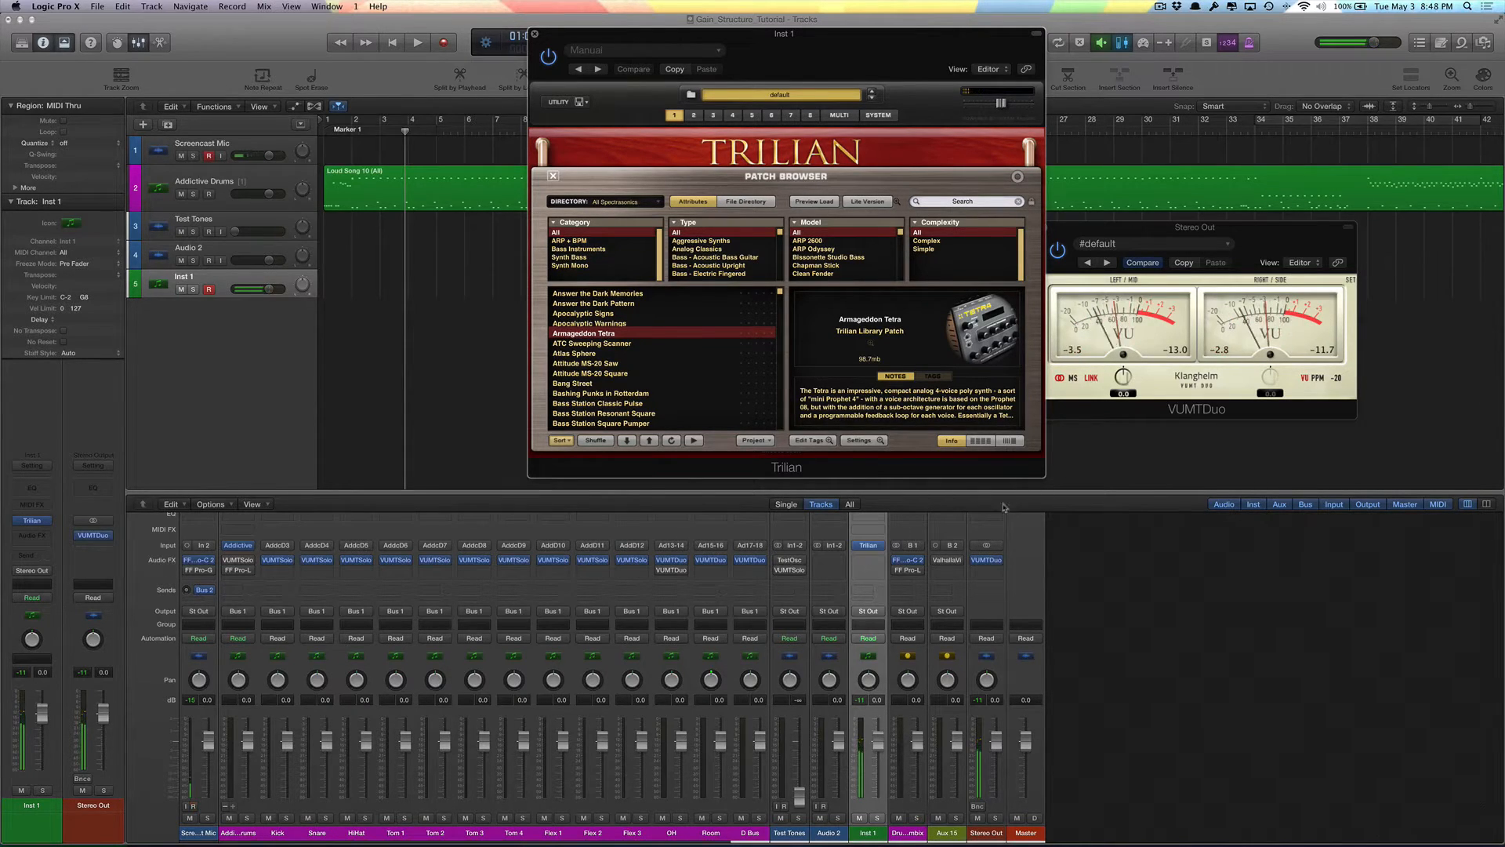
{"action": "left_click", "coordinate": [863, 701]}
{"action": "left_click", "coordinate": [1006, 105]}
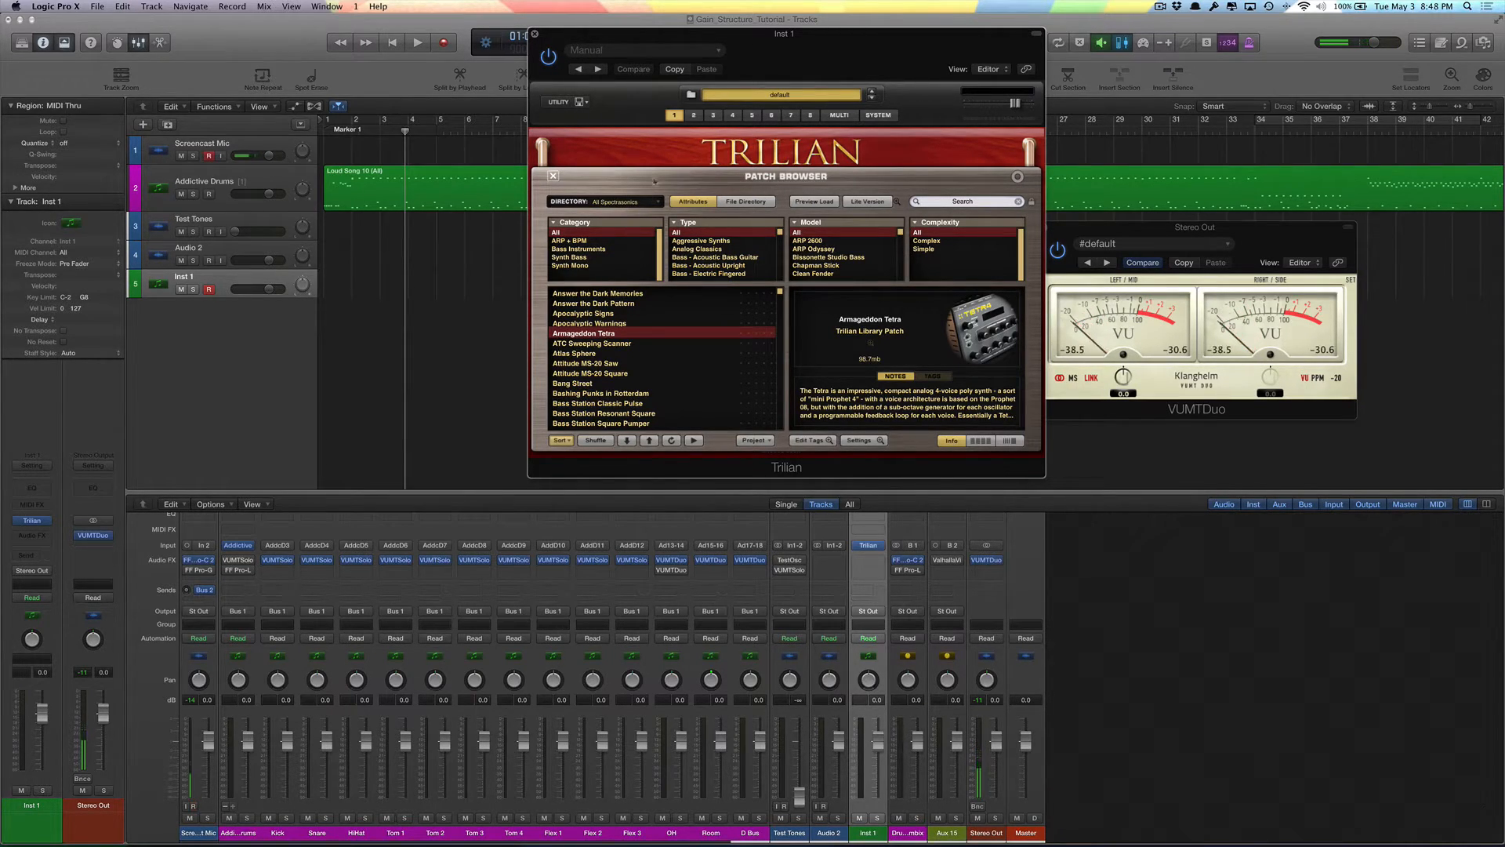
{"action": "left_click", "coordinate": [553, 177]}
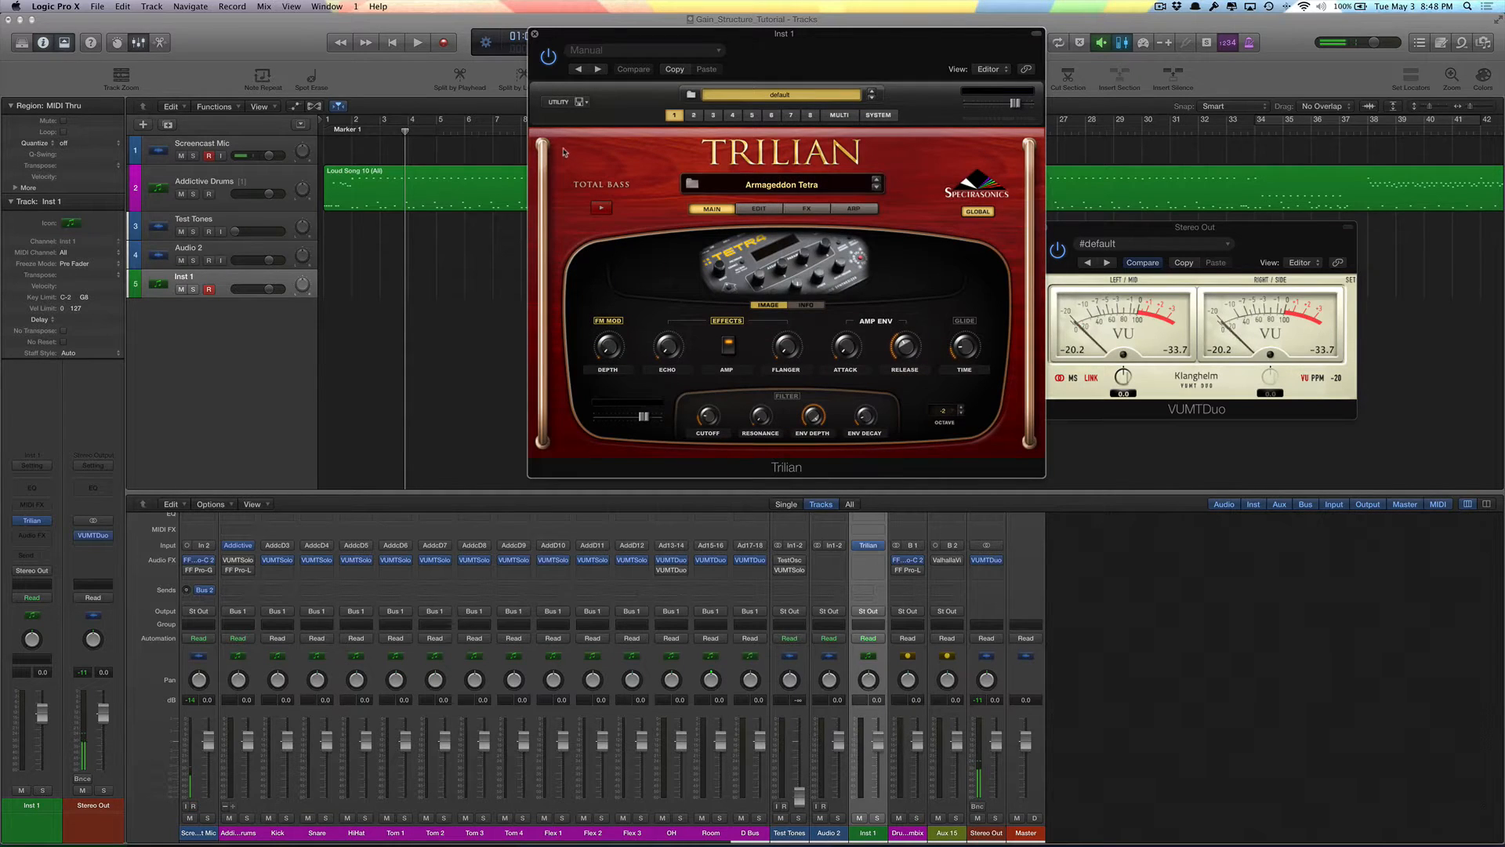
- Initialize the Trilian patch back to the default sound
{"action": "left_click", "coordinate": [580, 103]}
{"action": "left_click", "coordinate": [587, 157]}
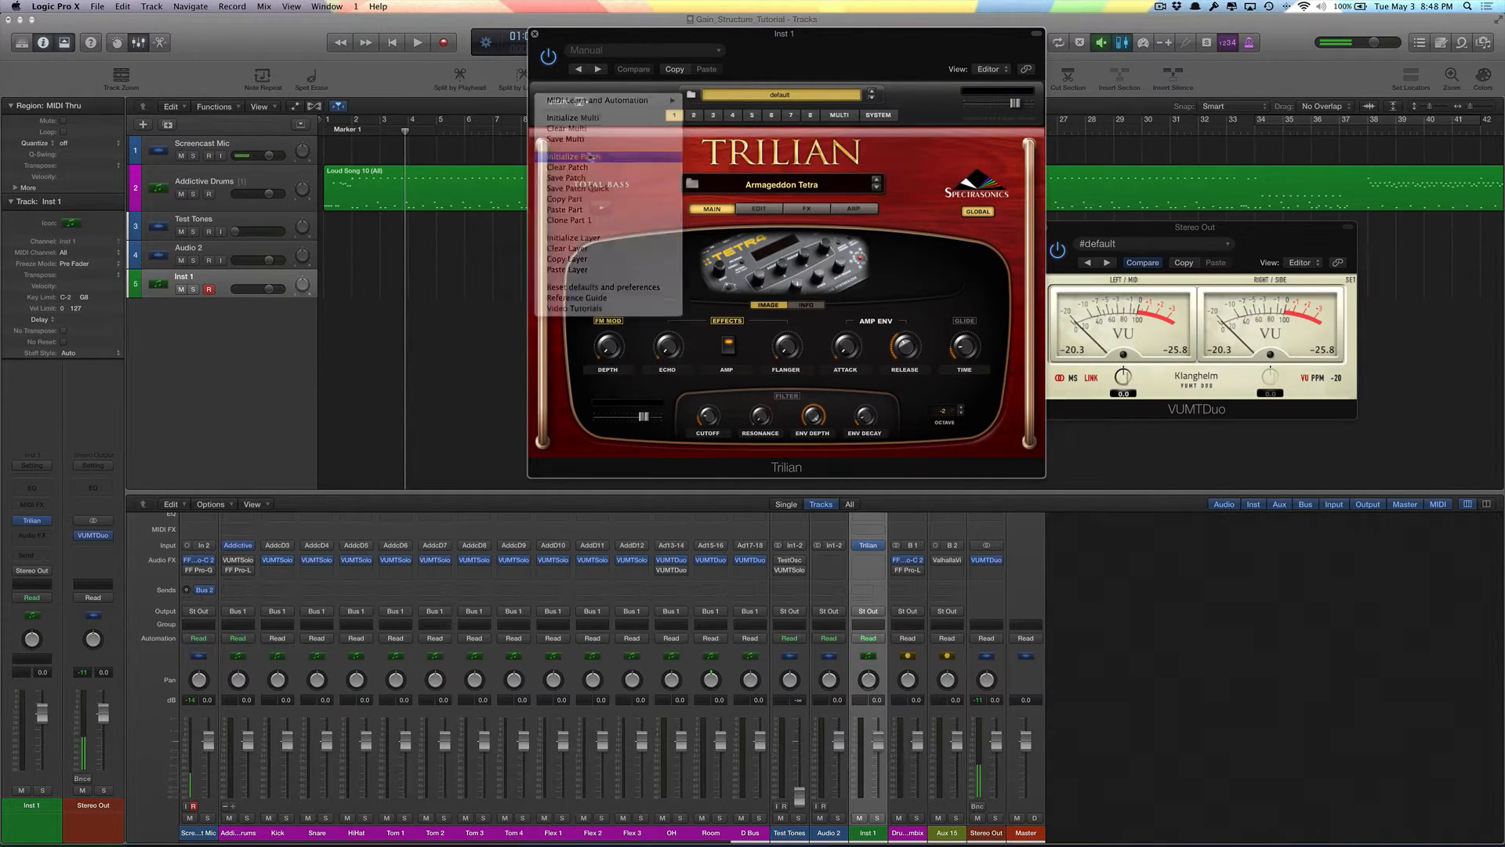
{"action": "left_click", "coordinate": [836, 276]}
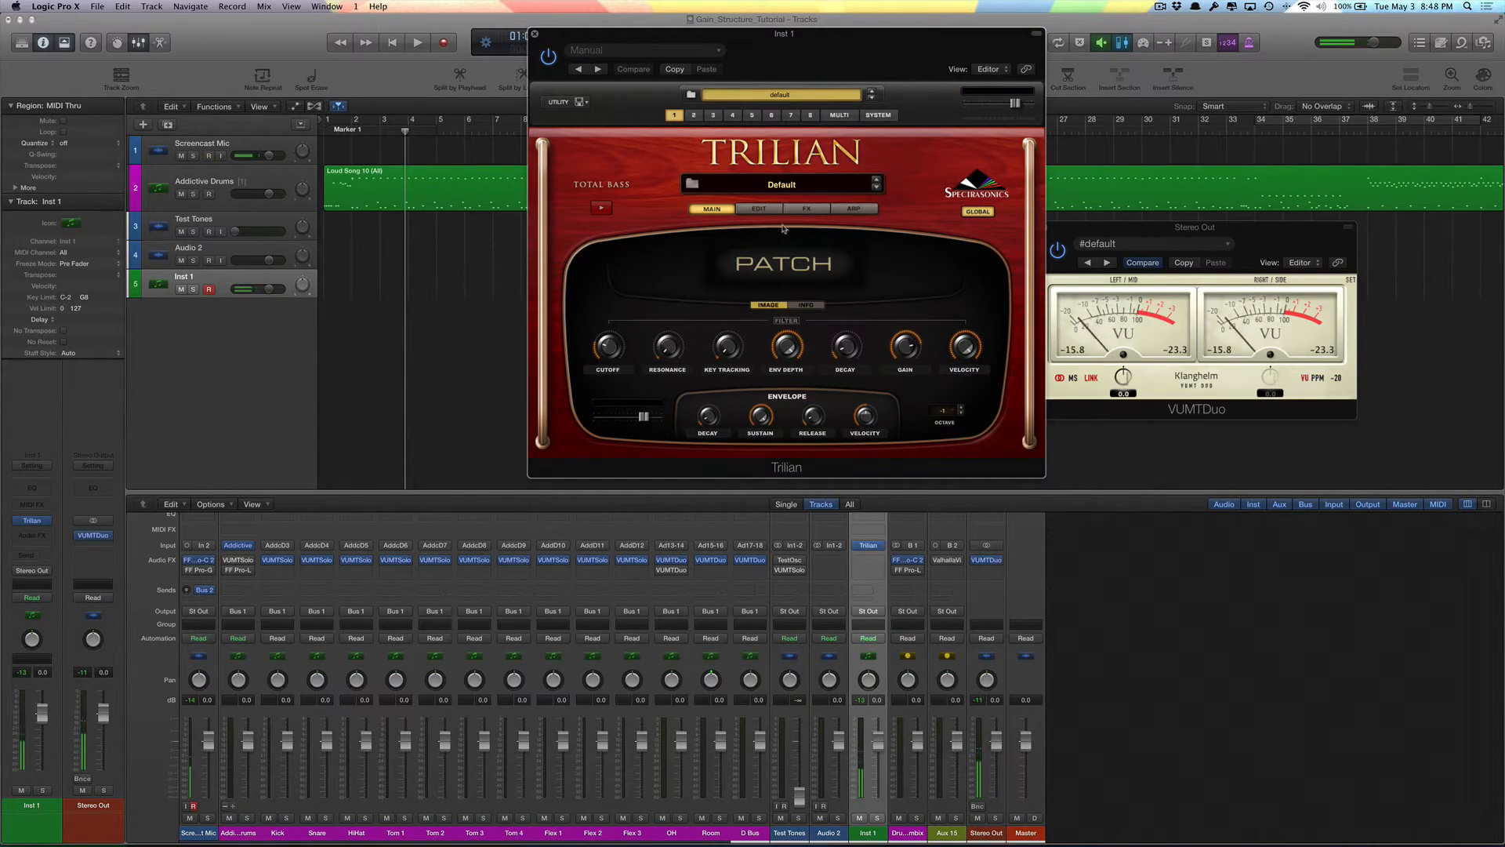
- Insert a stereo Klanghelm VUMTDuo on the Inst 1 channel and adjust its trim, leaving it at 0.0
{"action": "left_click", "coordinate": [868, 560]}
{"action": "mouse_move", "coordinate": [894, 703]}
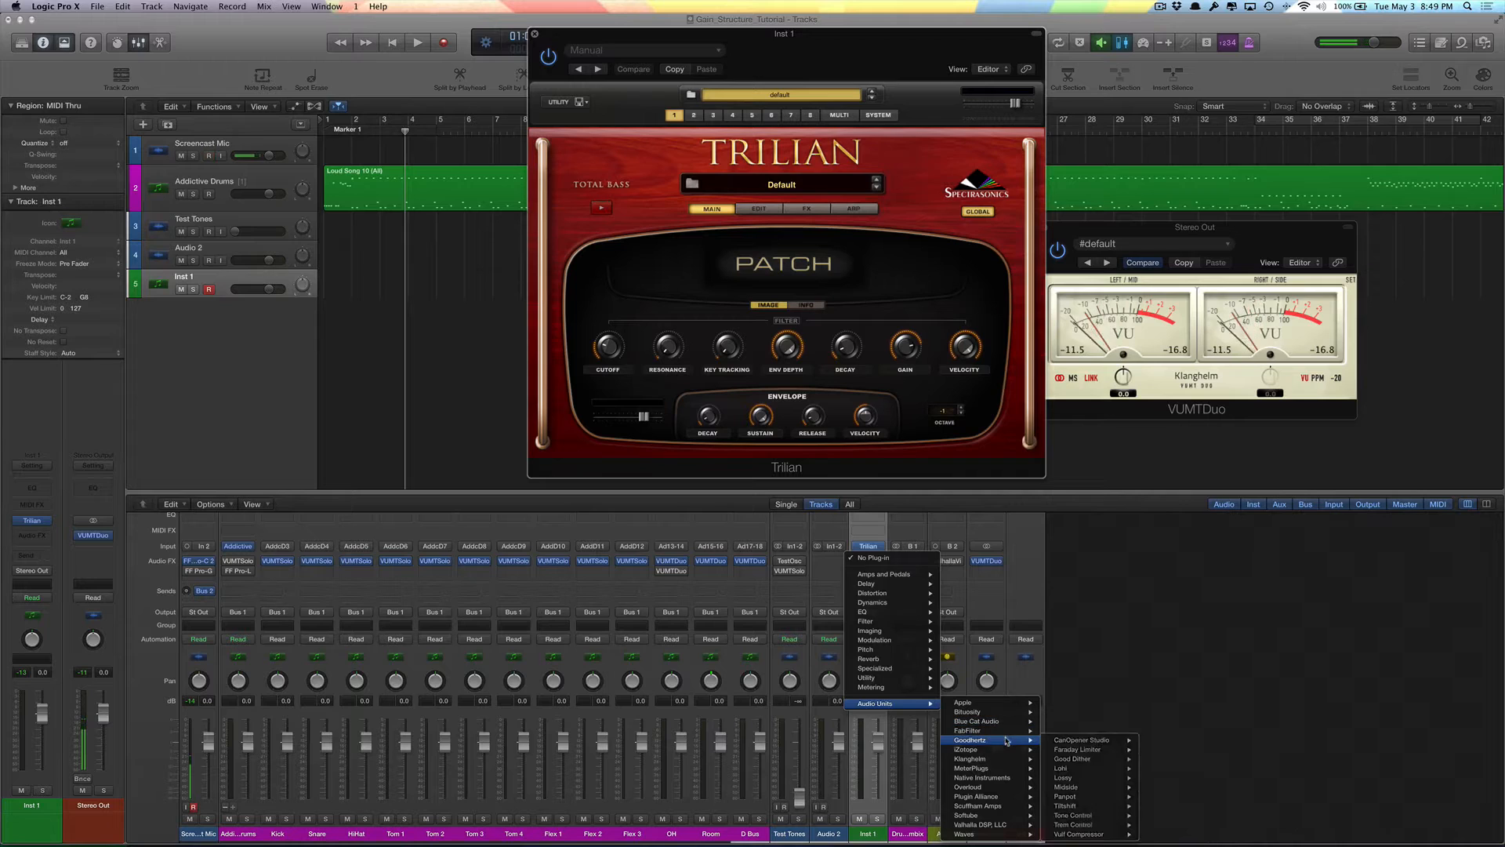
{"action": "mouse_move", "coordinate": [988, 759]}
{"action": "mouse_move", "coordinate": [1083, 760]}
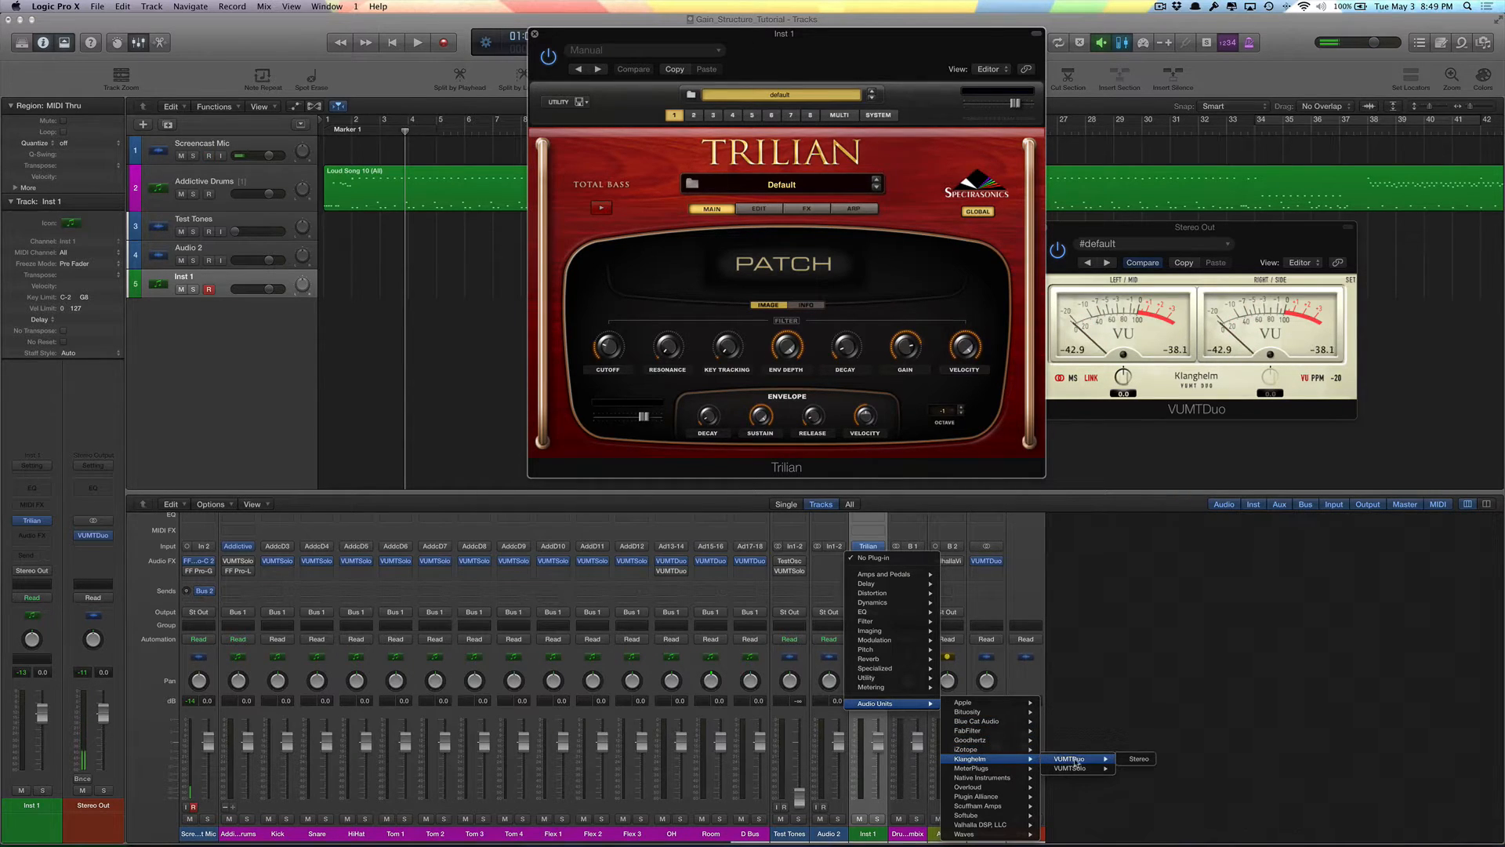
{"action": "left_click", "coordinate": [1137, 759]}
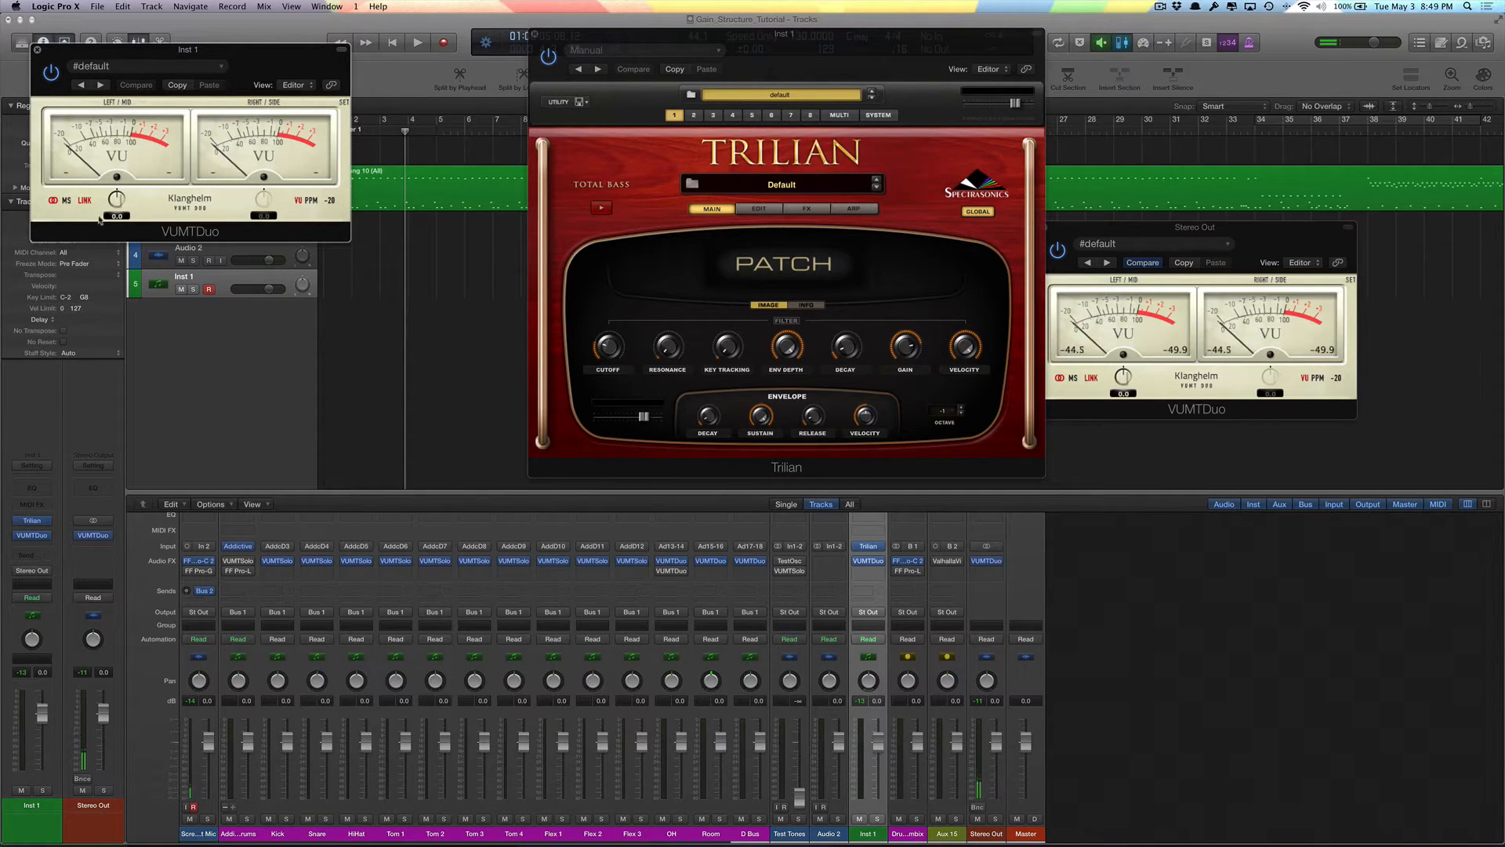
{"action": "left_click_drag", "start_coordinate": [114, 199], "coordinate": [114, 215]}
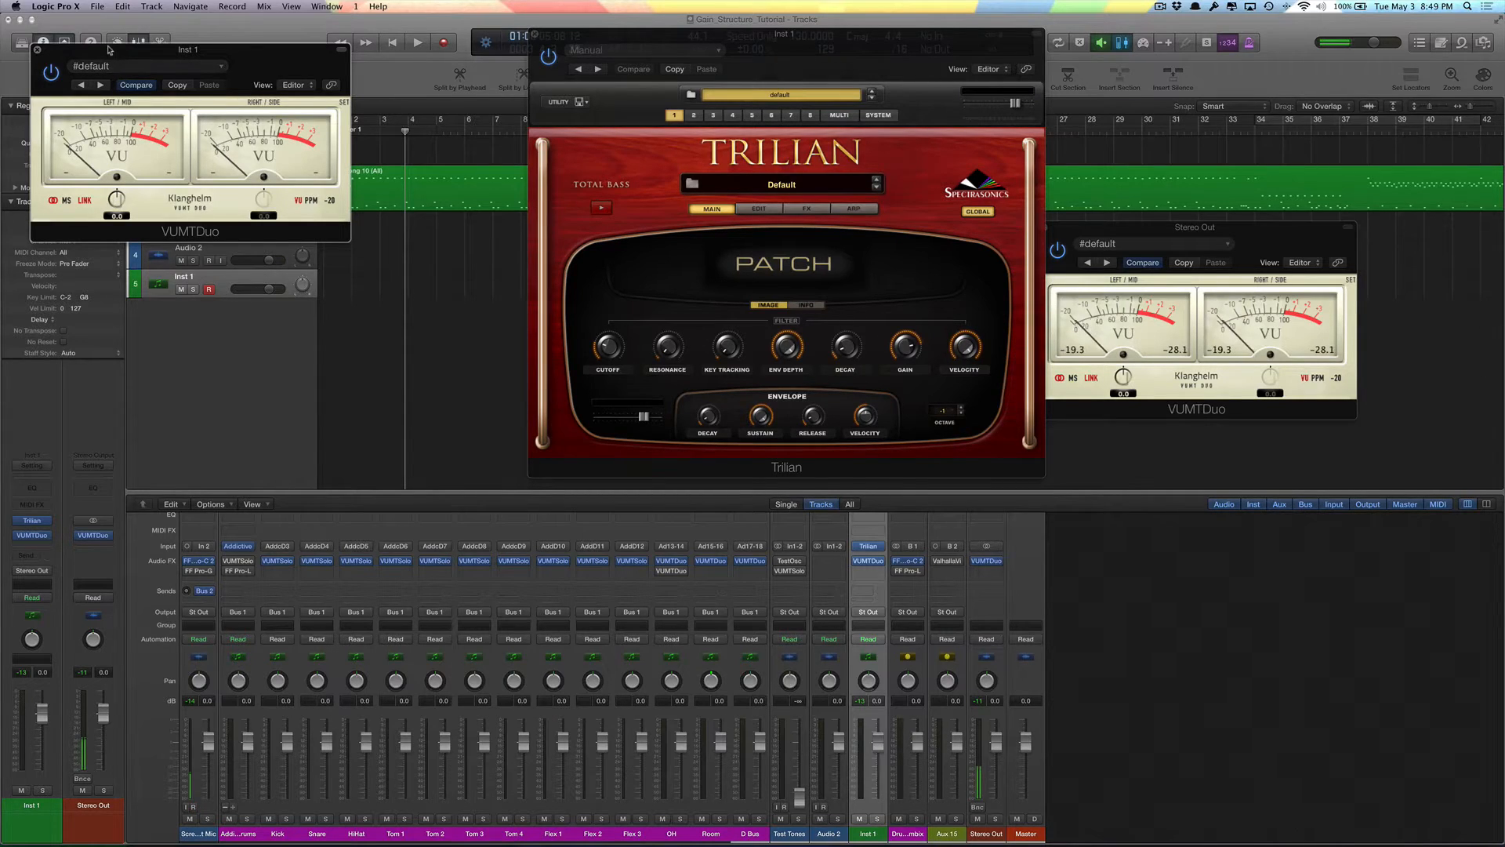
- Reopen the VUMTDuo on Inst 1, place it below Trilian, and lower its trim while checking the instrument's level
{"action": "left_click", "coordinate": [36, 50]}
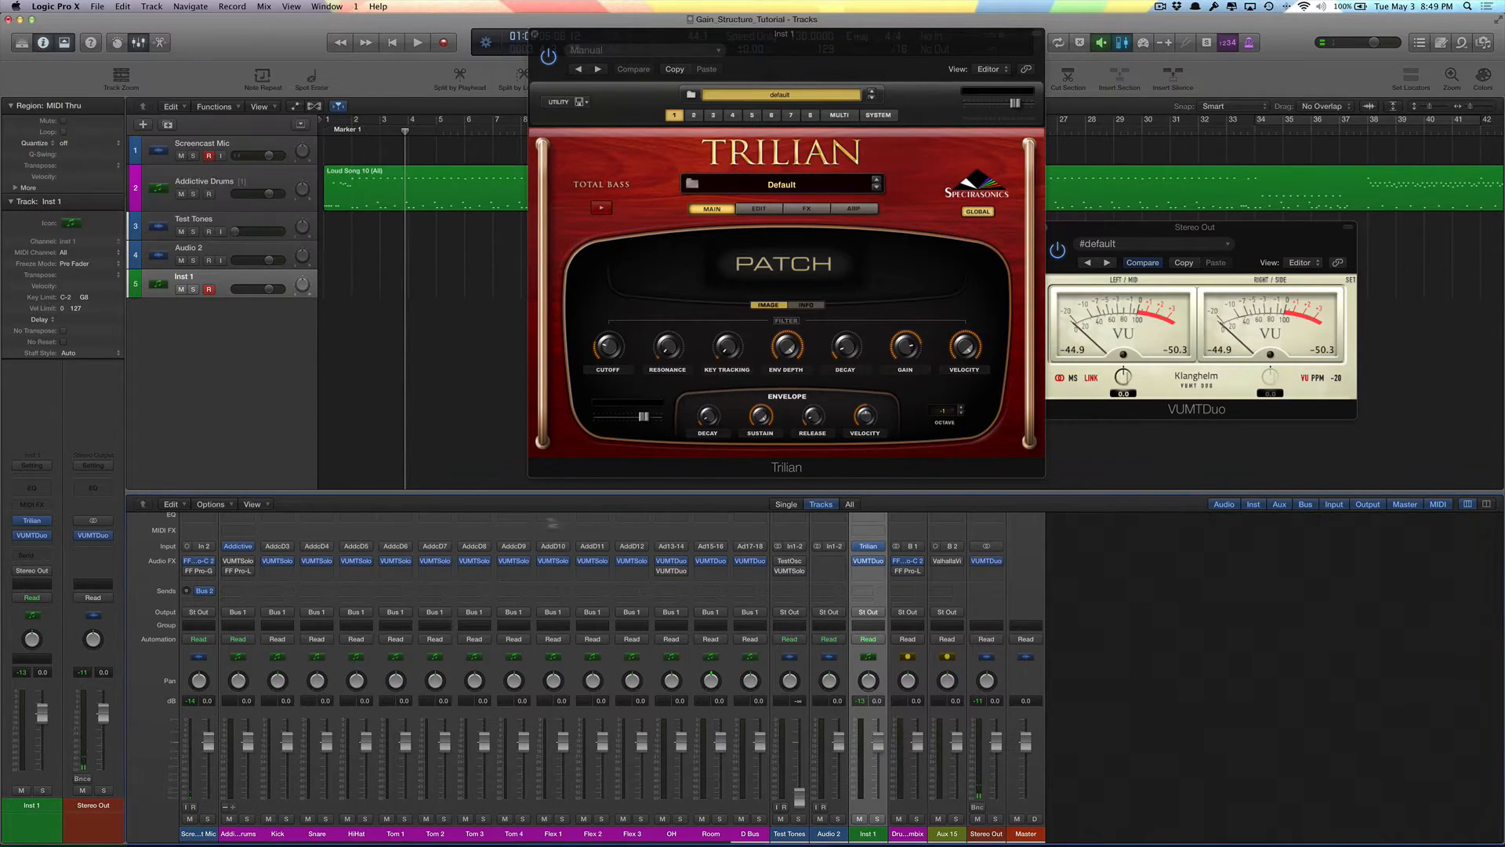
{"action": "left_click", "coordinate": [868, 560]}
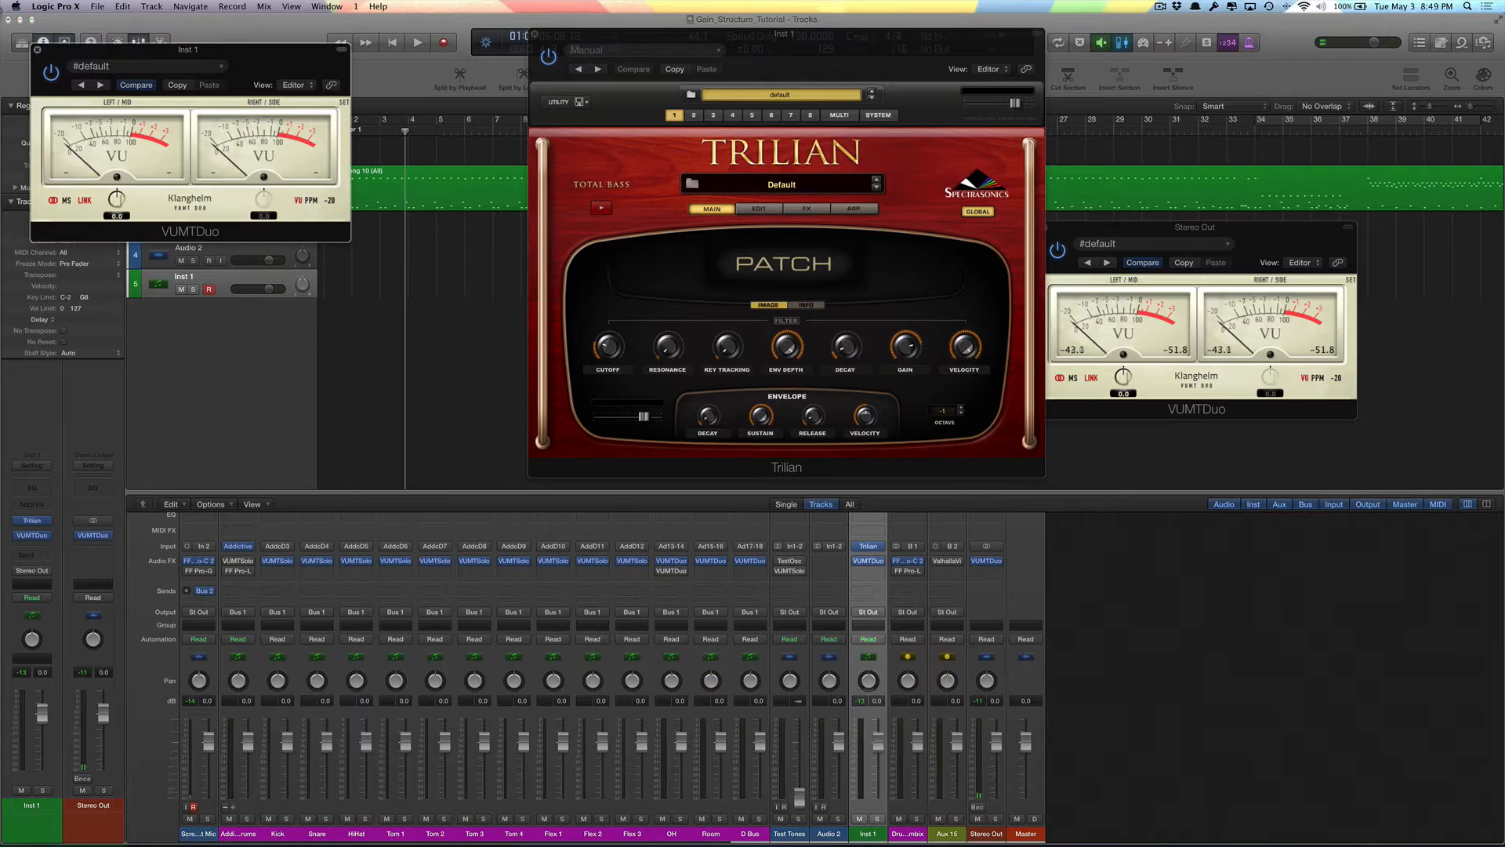
{"action": "left_click_drag", "start_coordinate": [77, 55], "coordinate": [705, 500]}
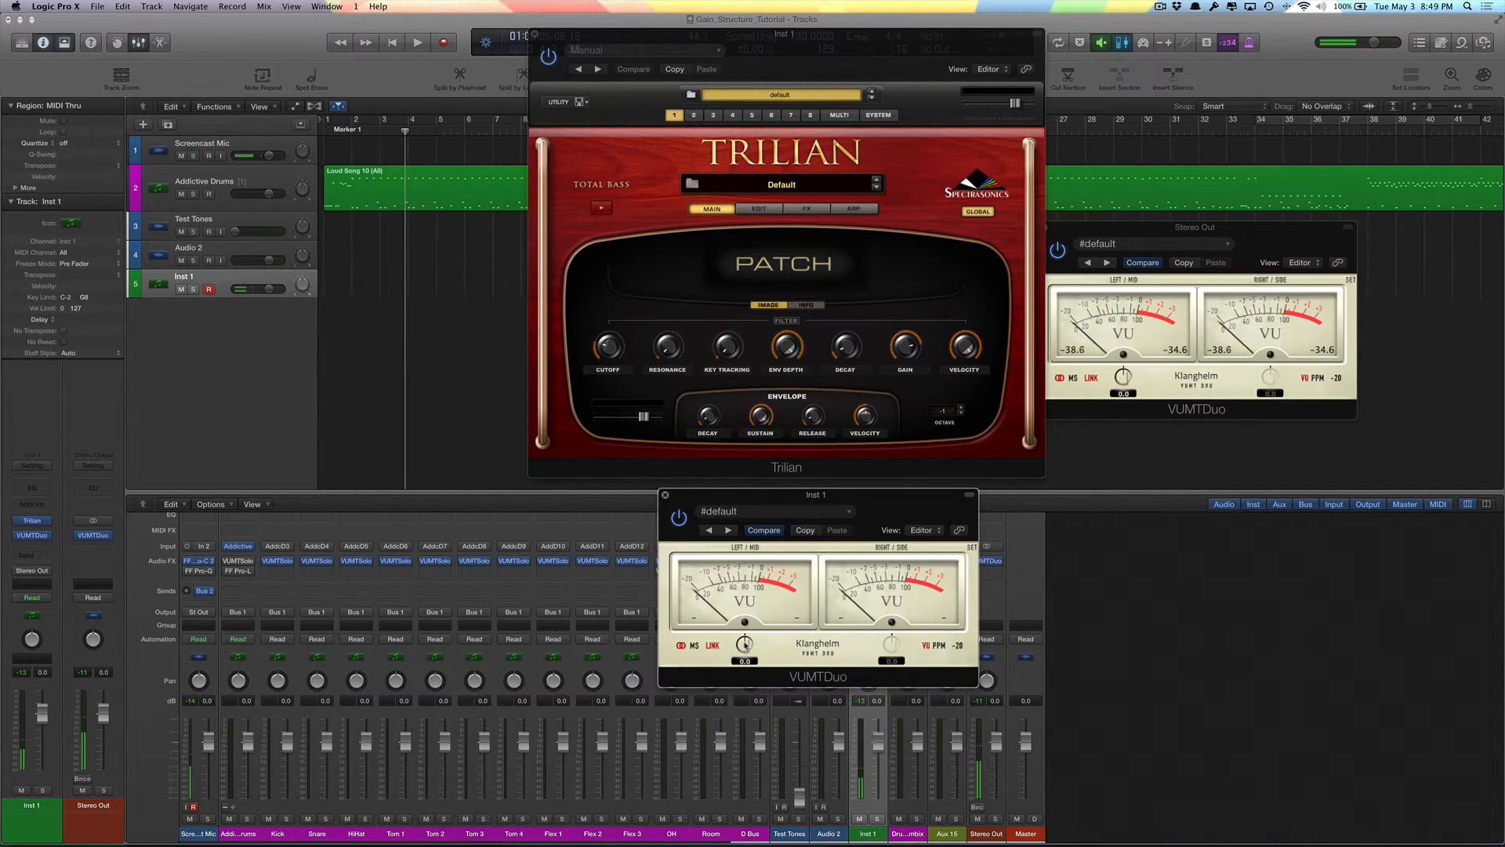
{"action": "left_click_drag", "start_coordinate": [744, 645], "coordinate": [750, 683]}
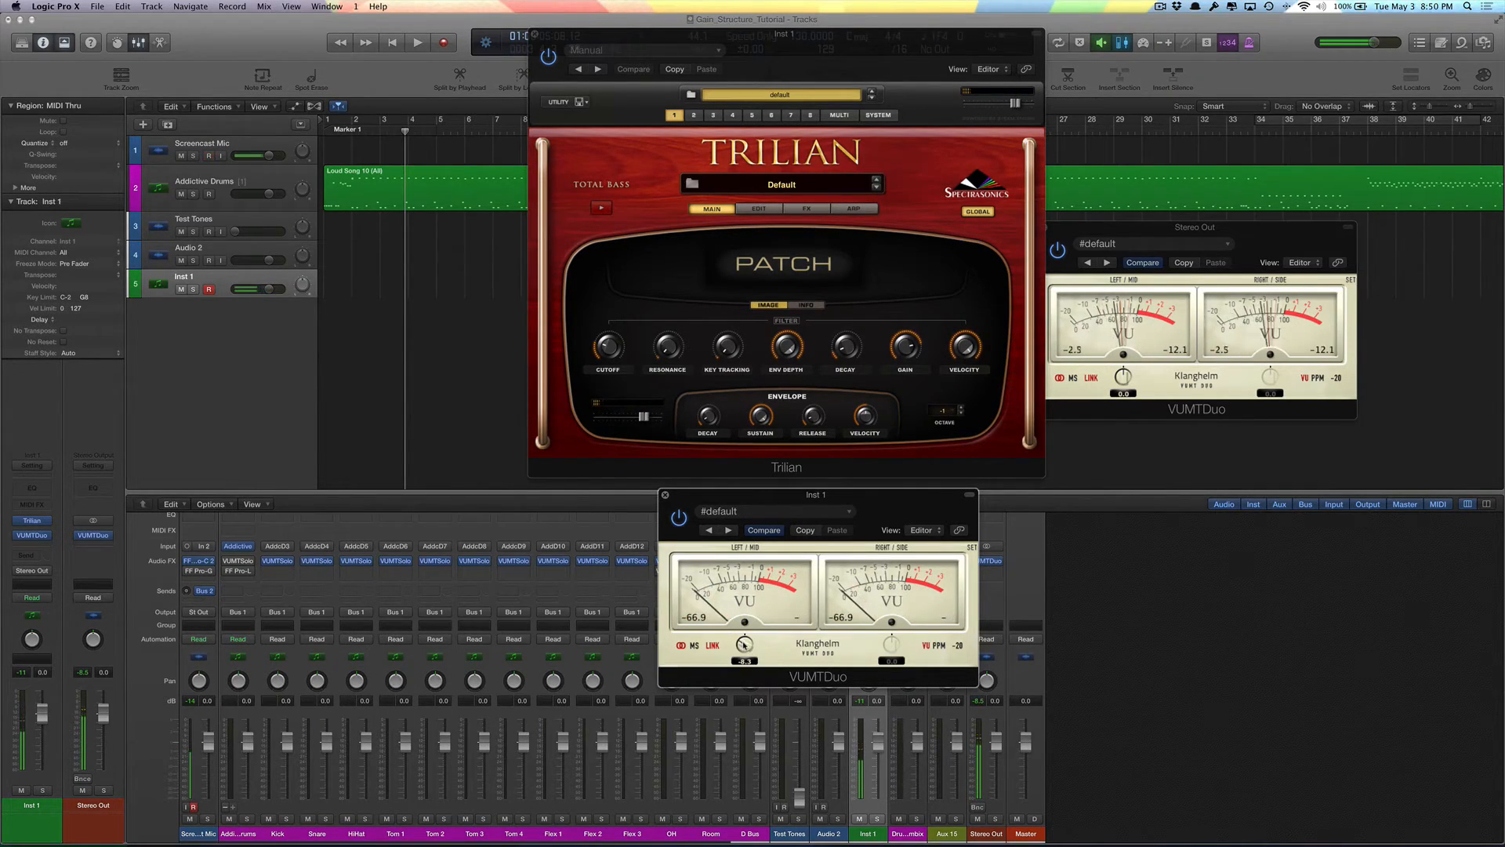
{"action": "left_click_drag", "start_coordinate": [745, 645], "coordinate": [758, 696]}
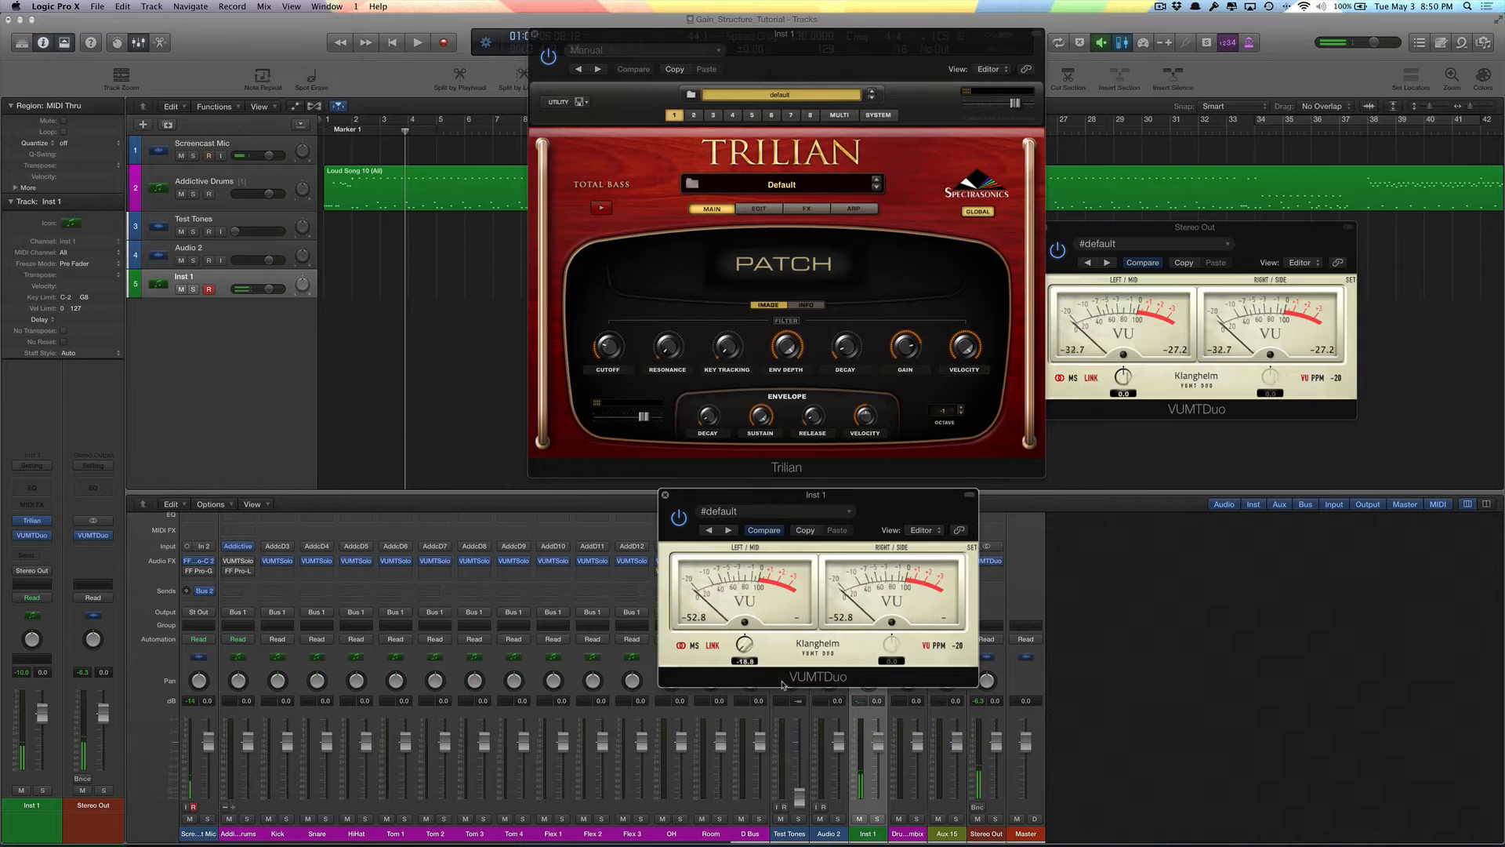
- Close the Trilian and Stereo Out VUMTDuo windows, and place the Inst 1 VU meter in the empty mixer area
{"action": "left_click", "coordinate": [536, 36]}
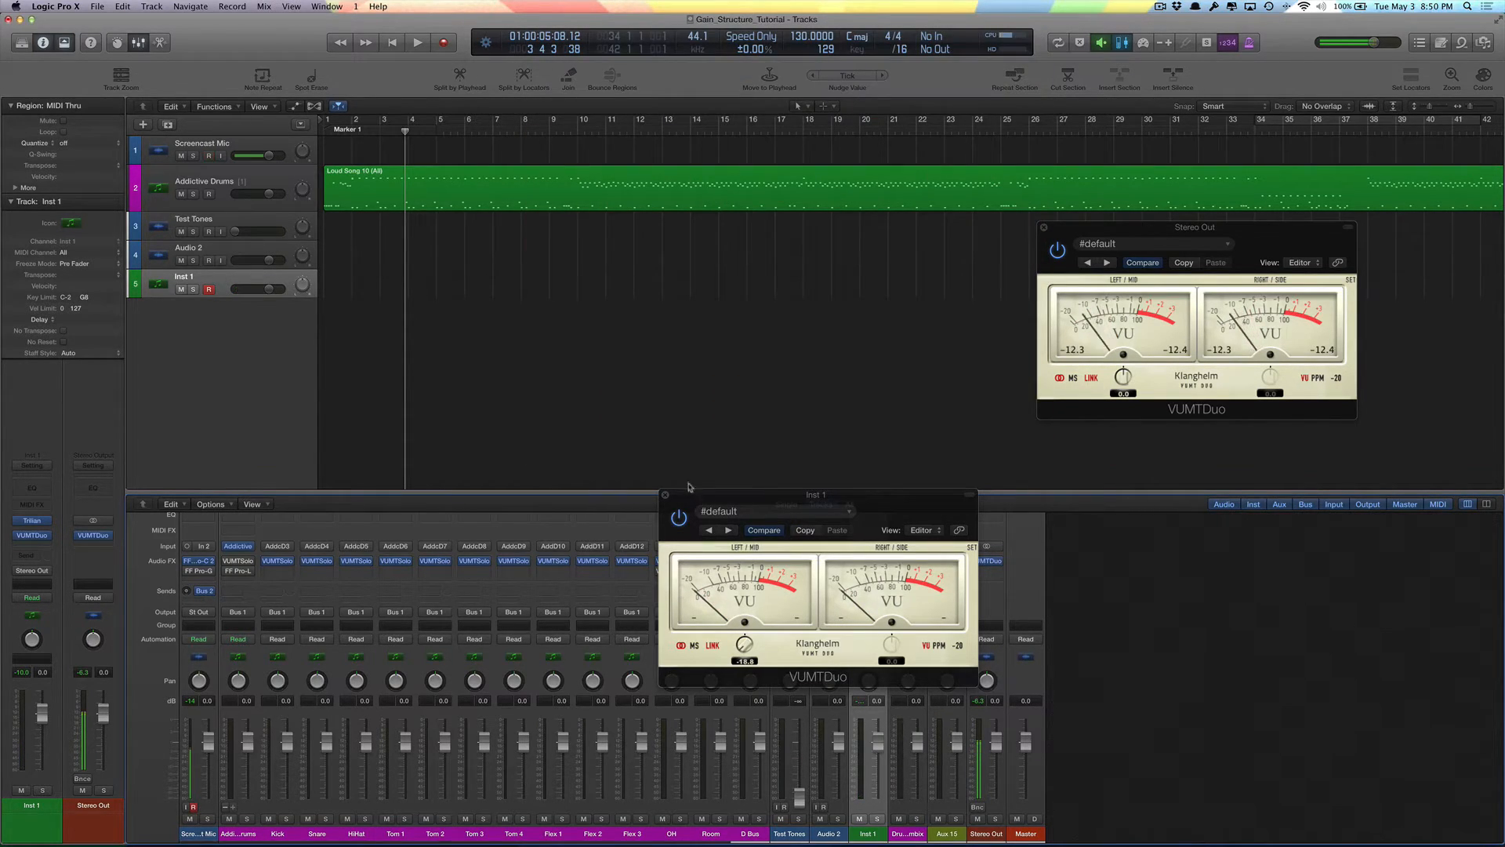
{"action": "left_click", "coordinate": [1043, 229]}
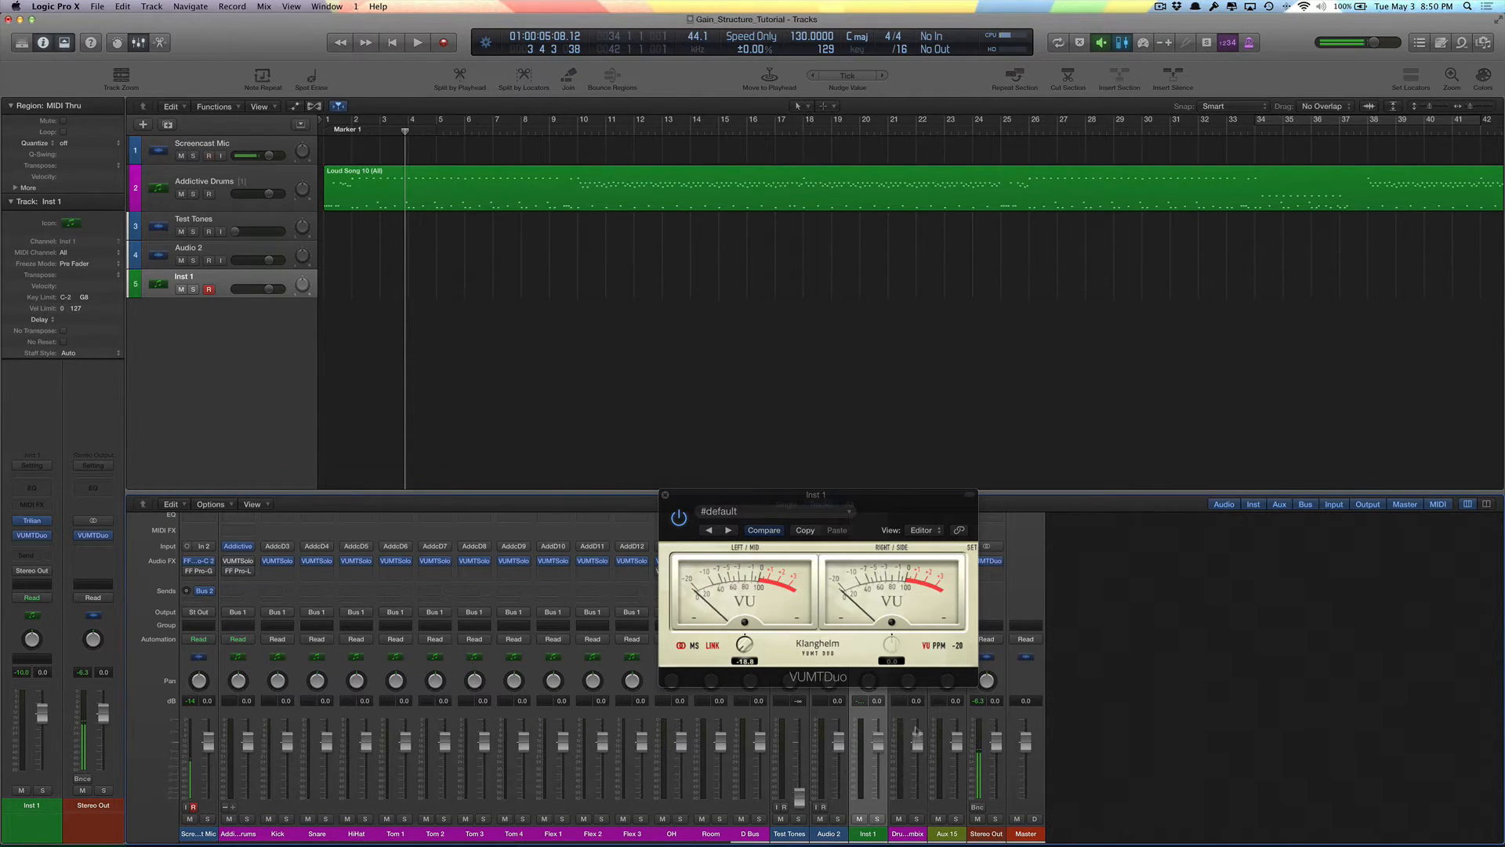
{"action": "left_click_drag", "start_coordinate": [775, 502], "coordinate": [1196, 536]}
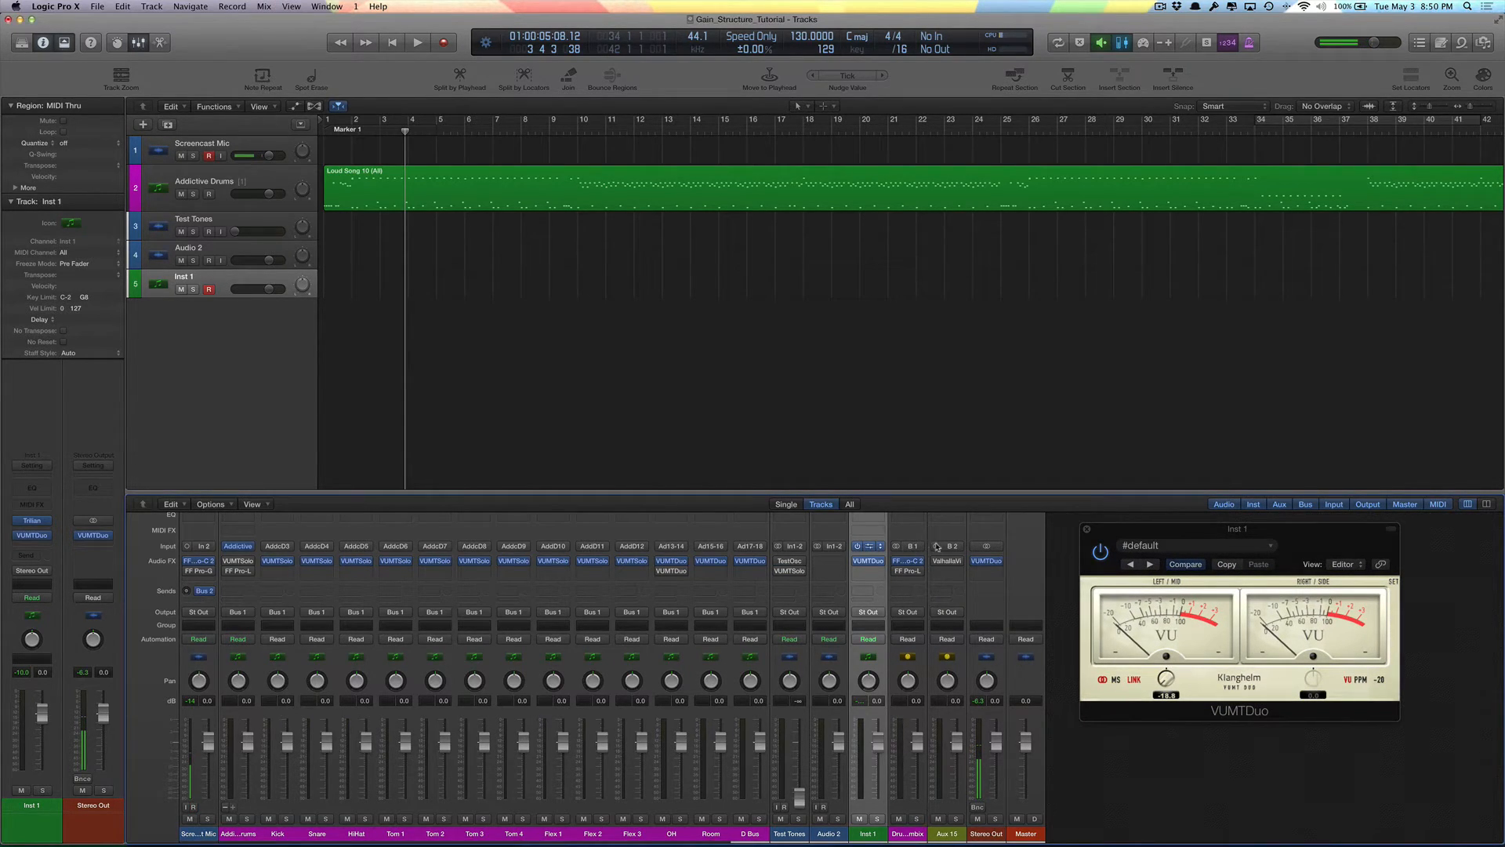
- Open Trilian on Inst 1, load the Bass Station Classic Pulse patch, and place its window clear of the track area
{"action": "left_click", "coordinate": [869, 546]}
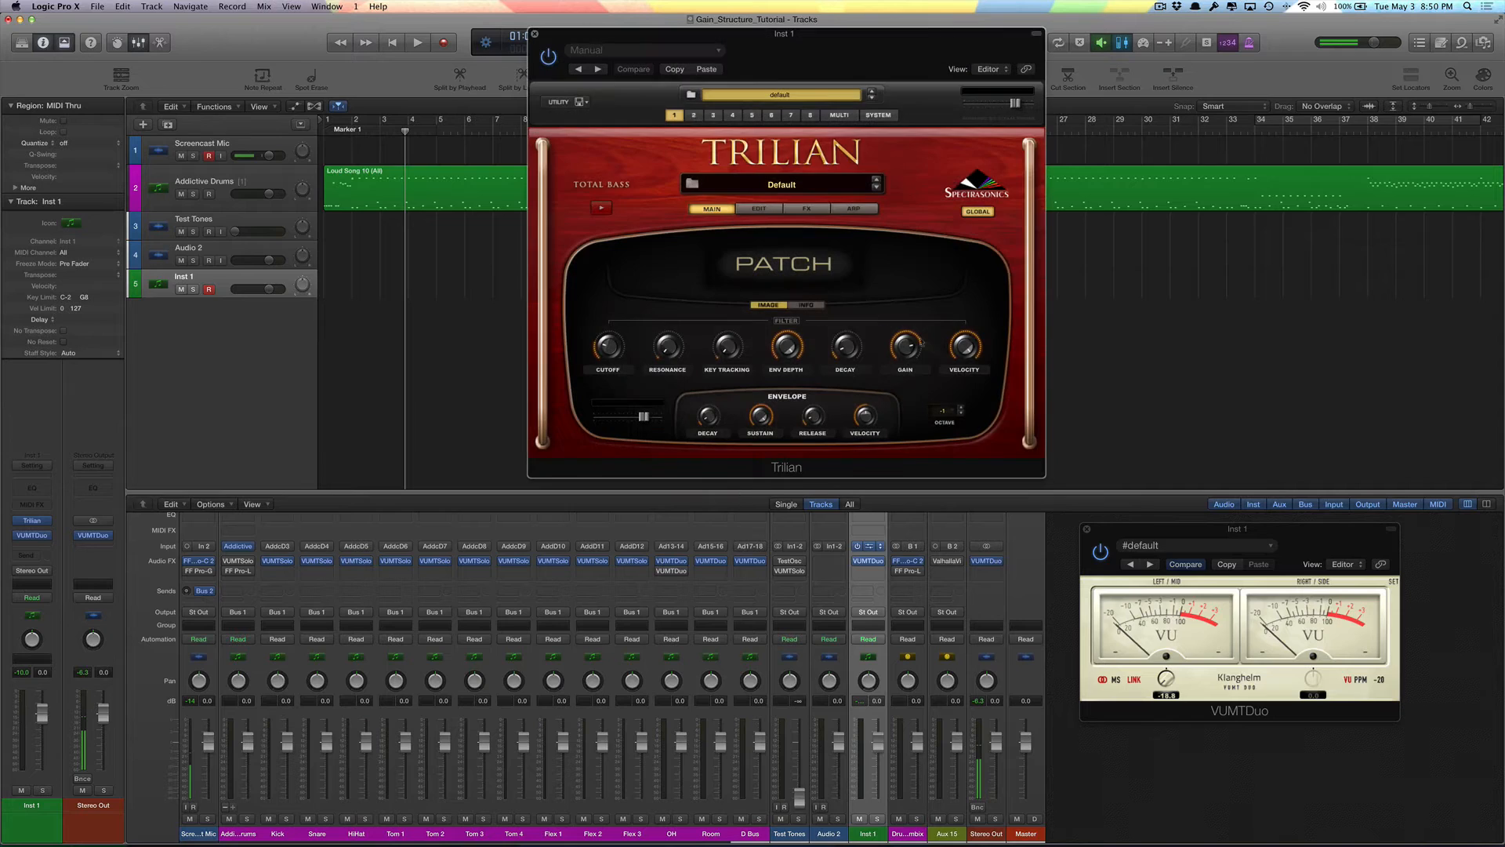
{"action": "left_click", "coordinate": [799, 188]}
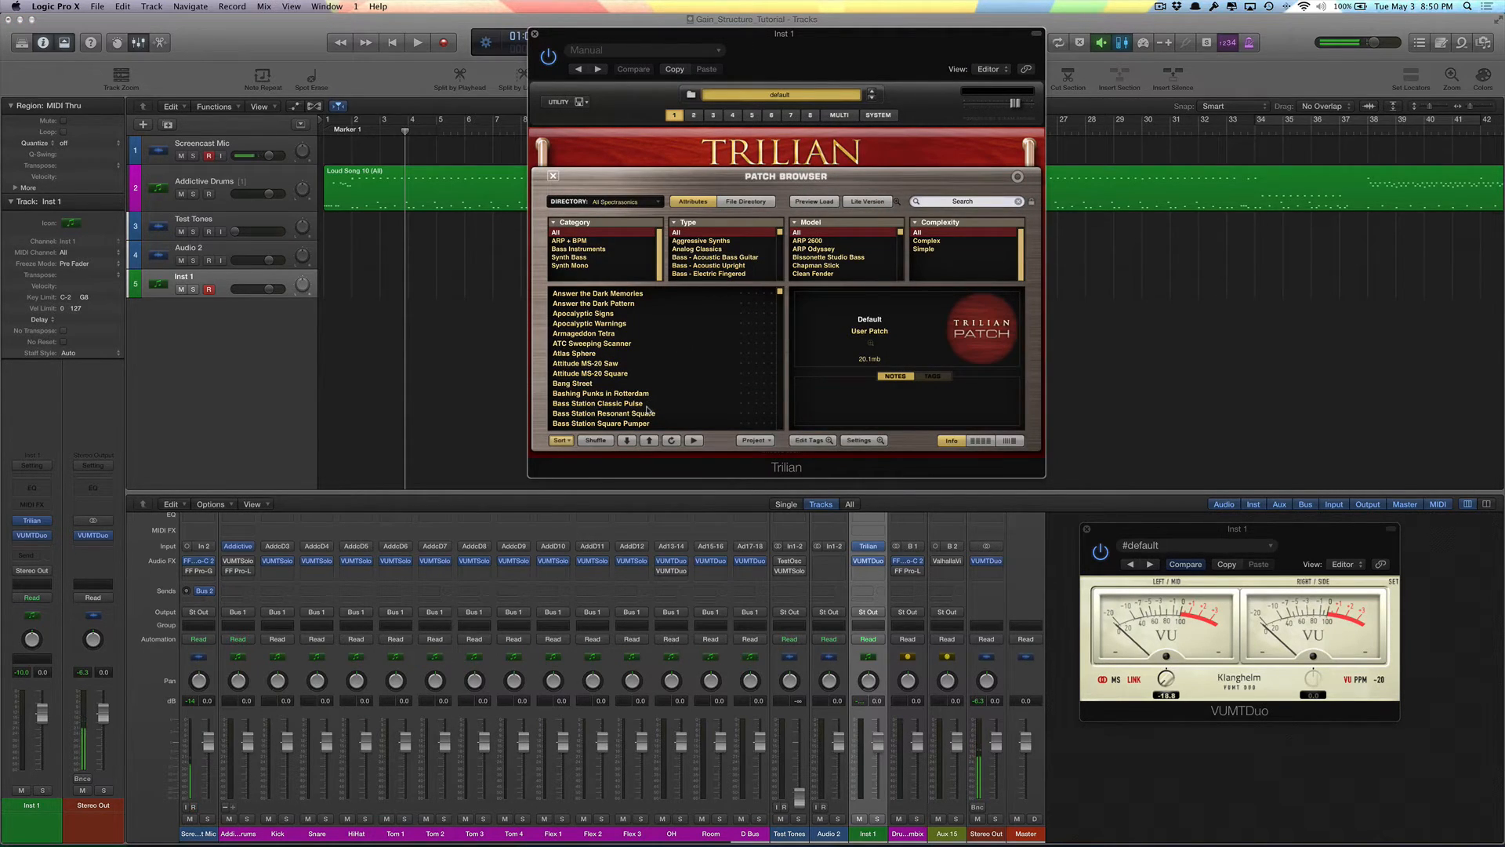
{"action": "left_click", "coordinate": [620, 404]}
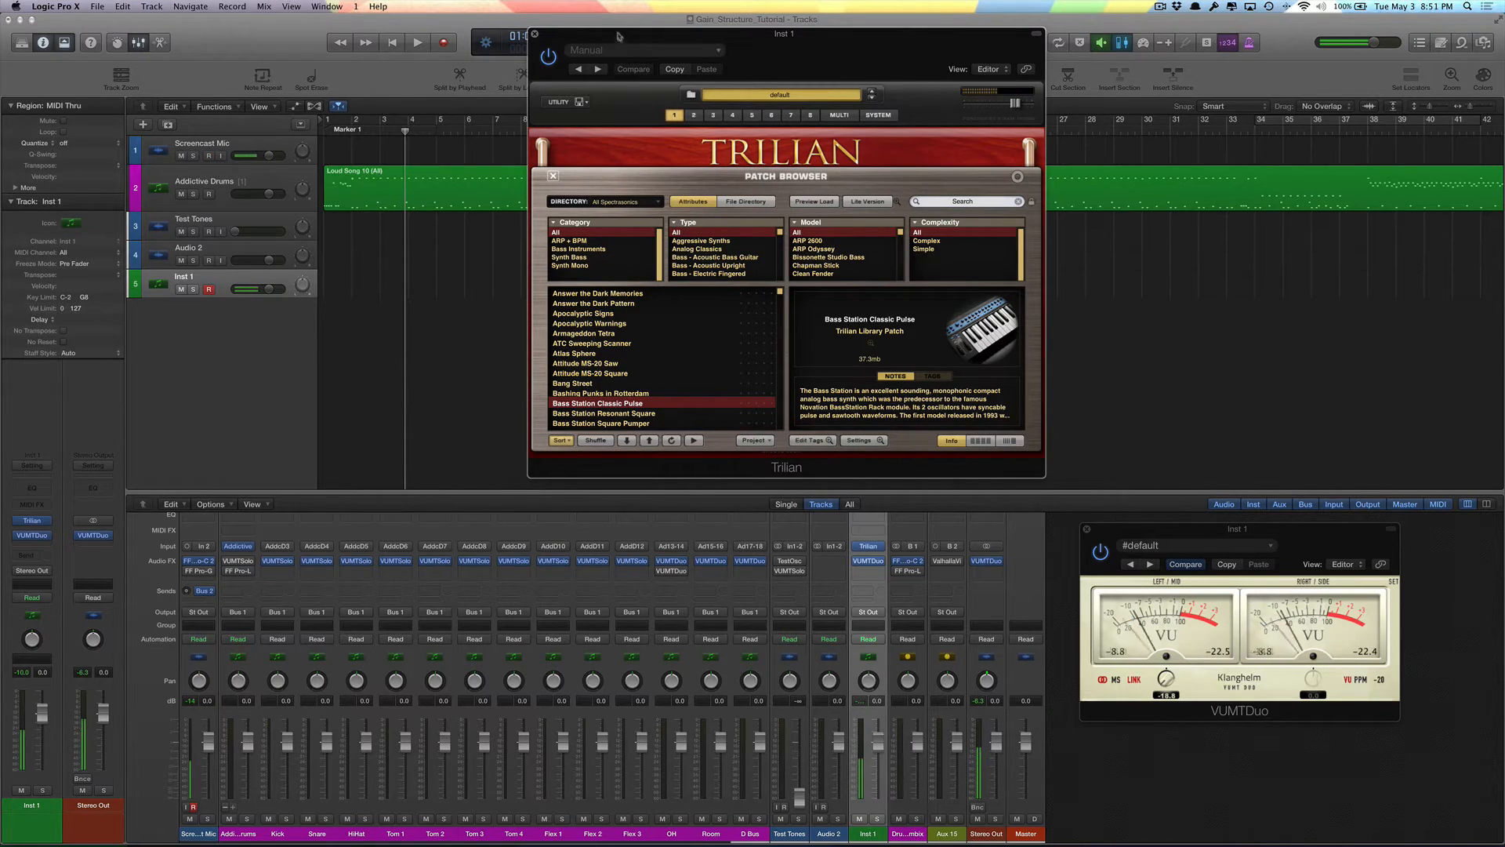
{"action": "left_click_drag", "start_coordinate": [614, 36], "coordinate": [1091, 48]}
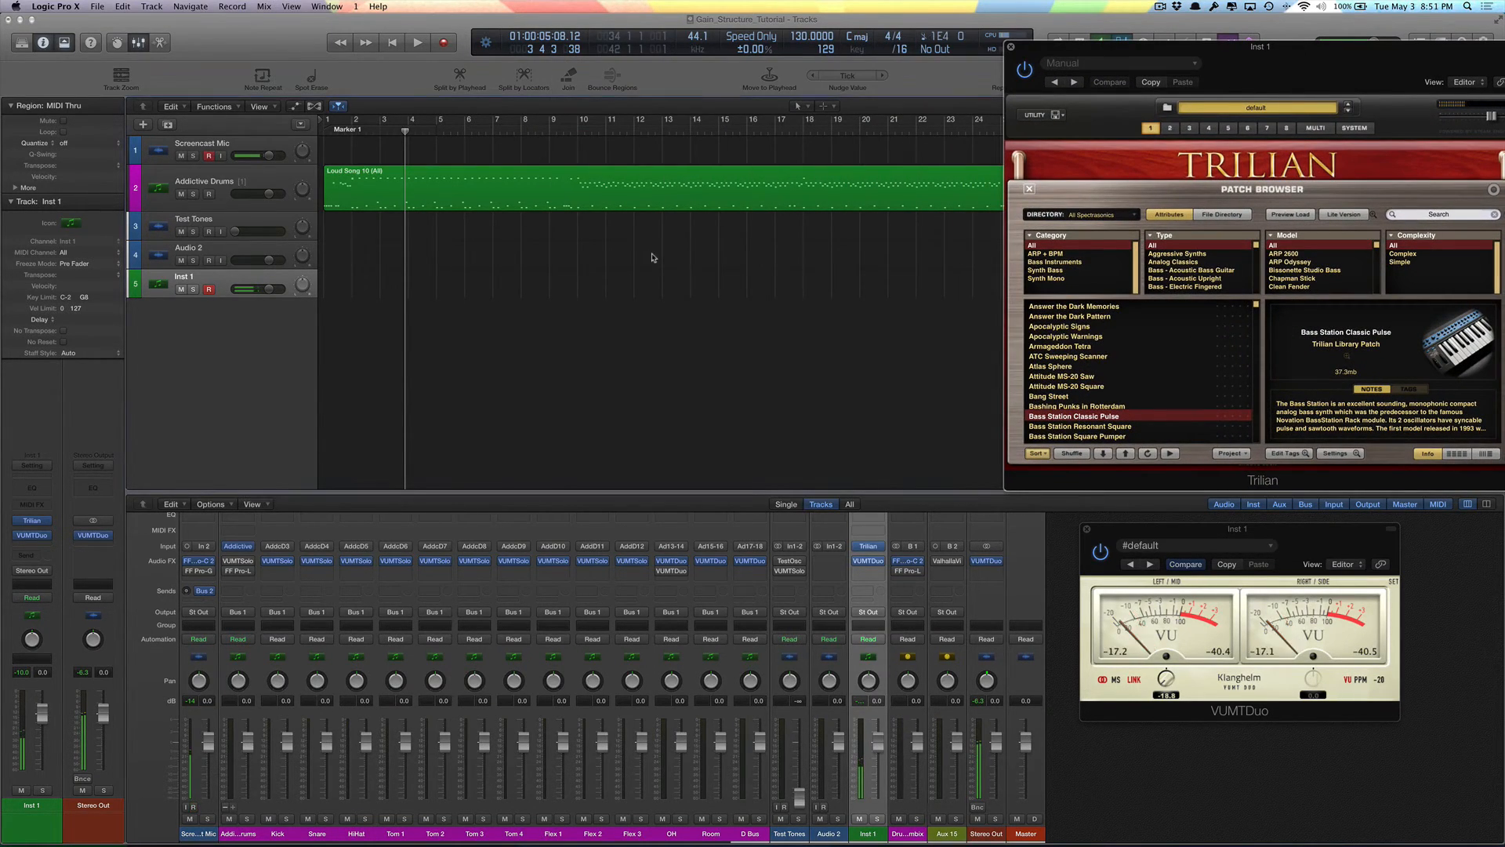
- Record a Trilian bass part on Inst 1 from the project start to about bar 16, along with the drums
{"action": "key", "text": "space"}
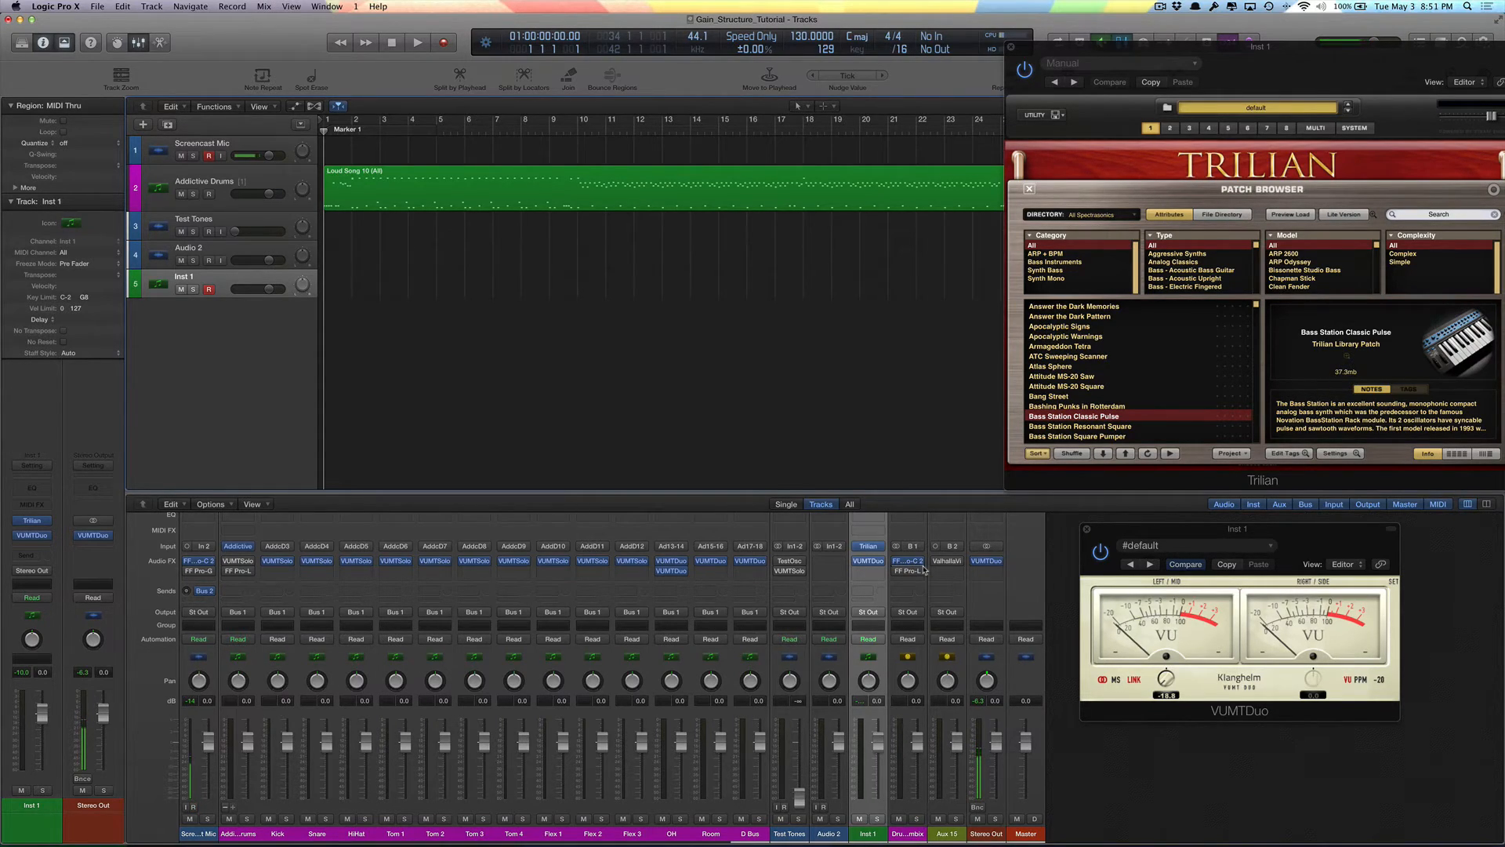
{"action": "key", "text": "space"}
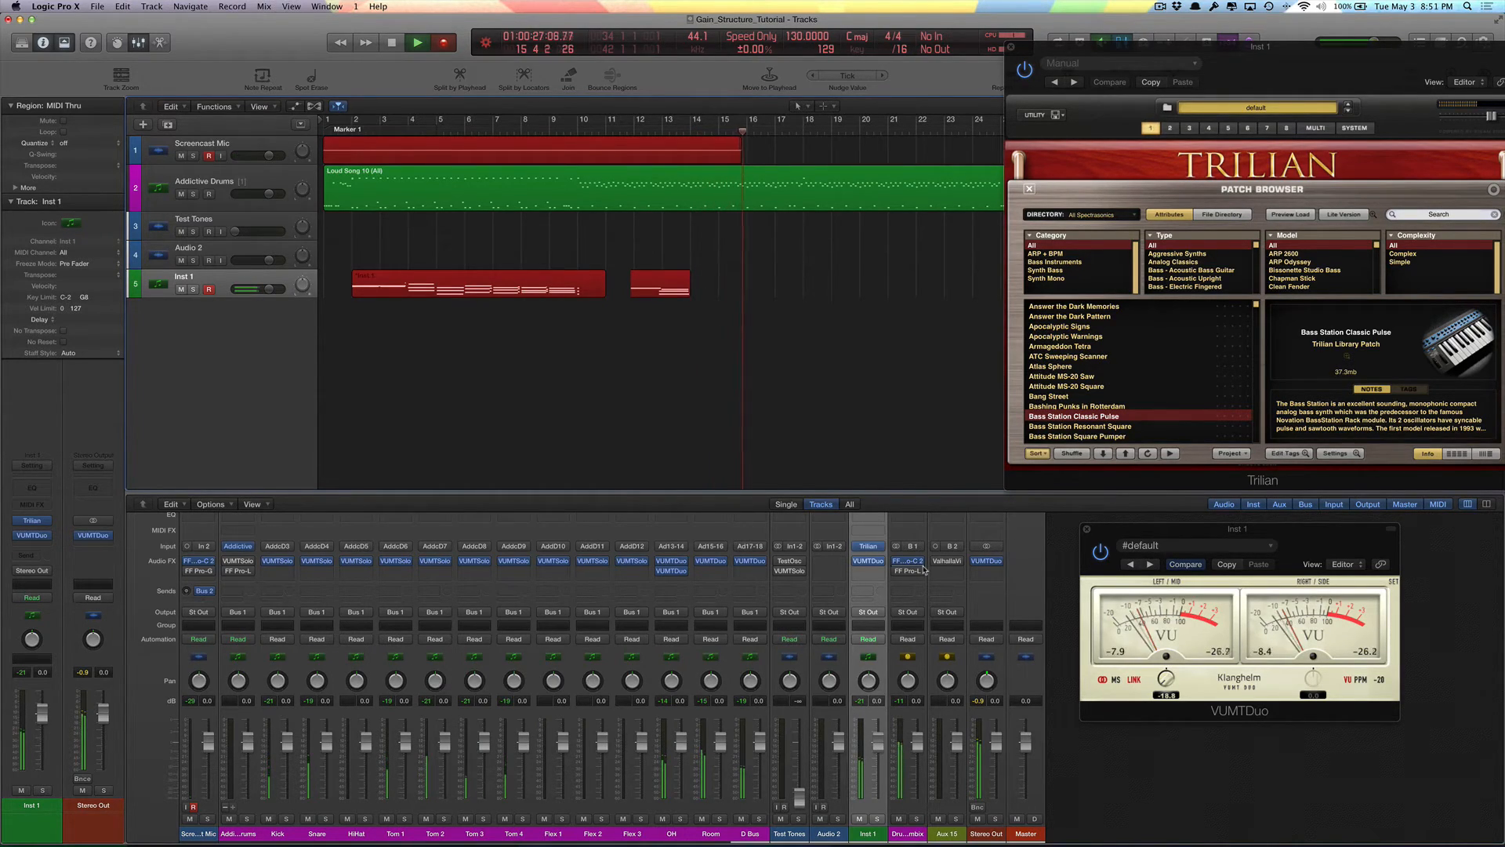
{"action": "key", "text": "space"}
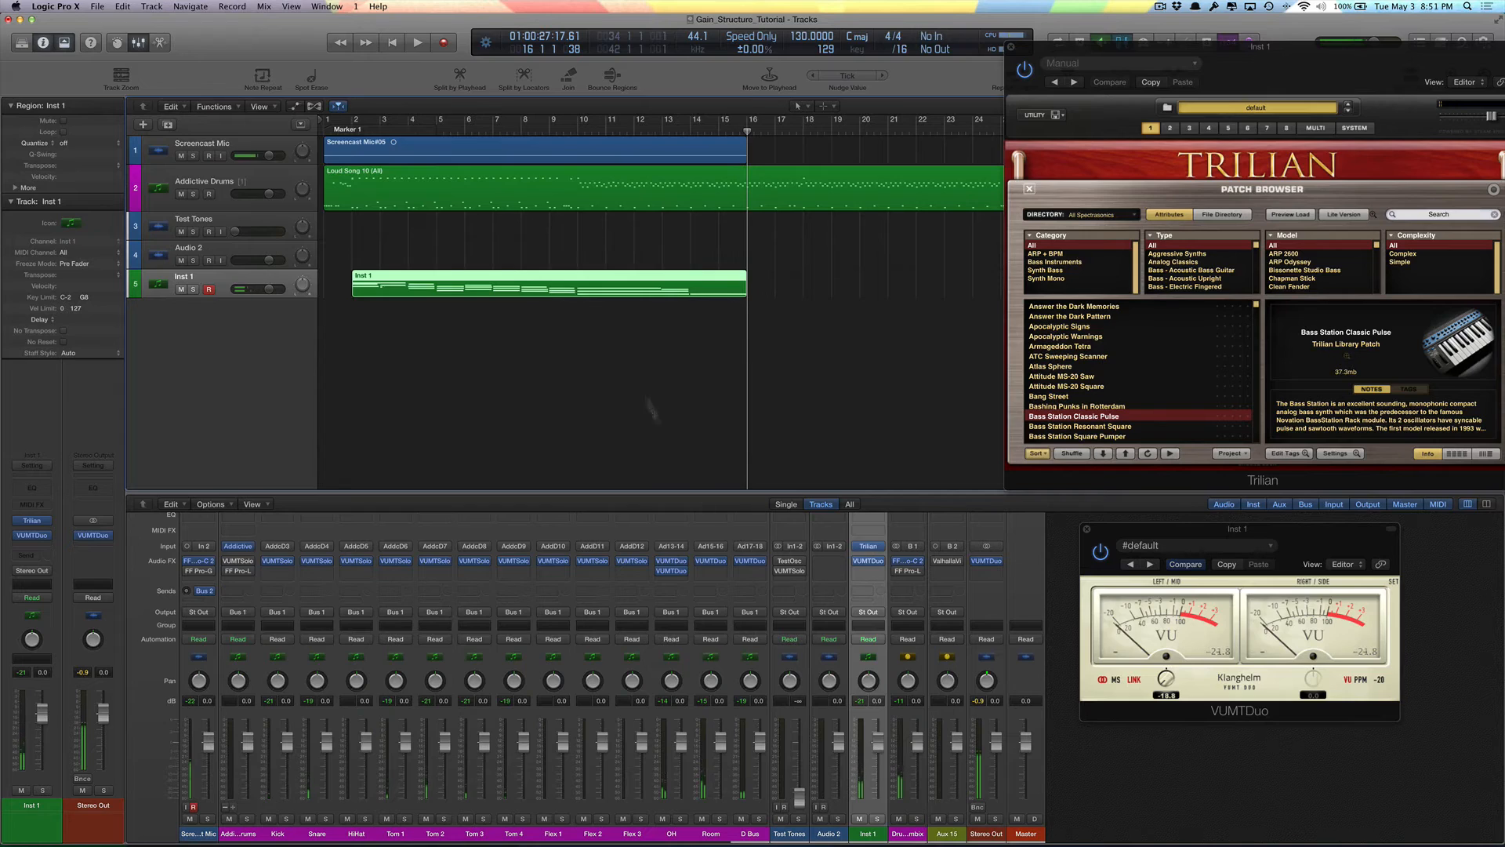
- Delete the newly recorded audio region from the Screencast Mic track
{"action": "left_click", "coordinate": [531, 351]}
{"action": "left_click", "coordinate": [487, 141]}
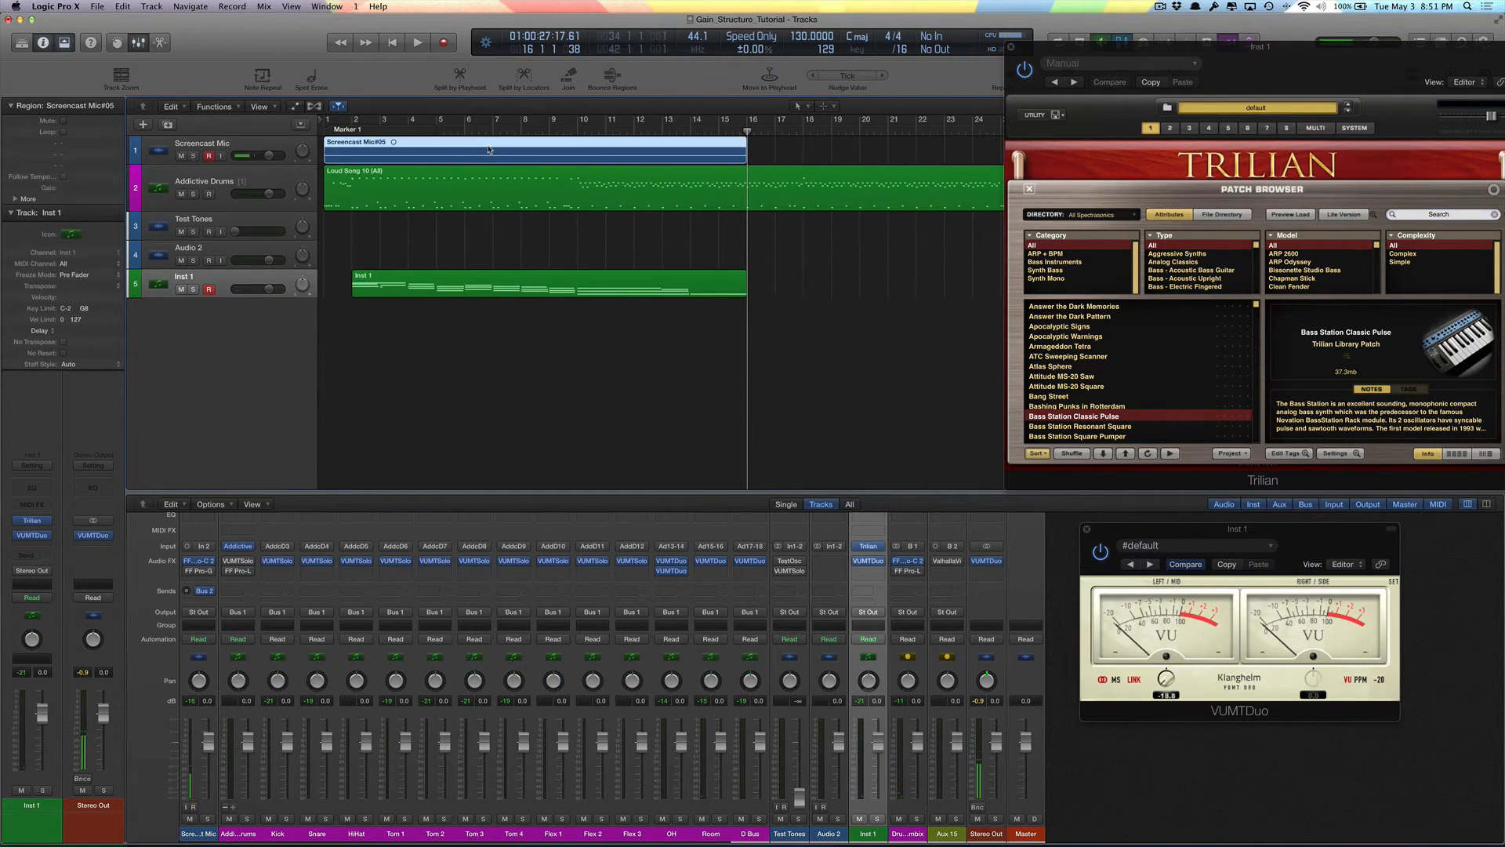
{"action": "key", "text": "BackSpace"}
{"action": "left_click", "coordinate": [853, 301]}
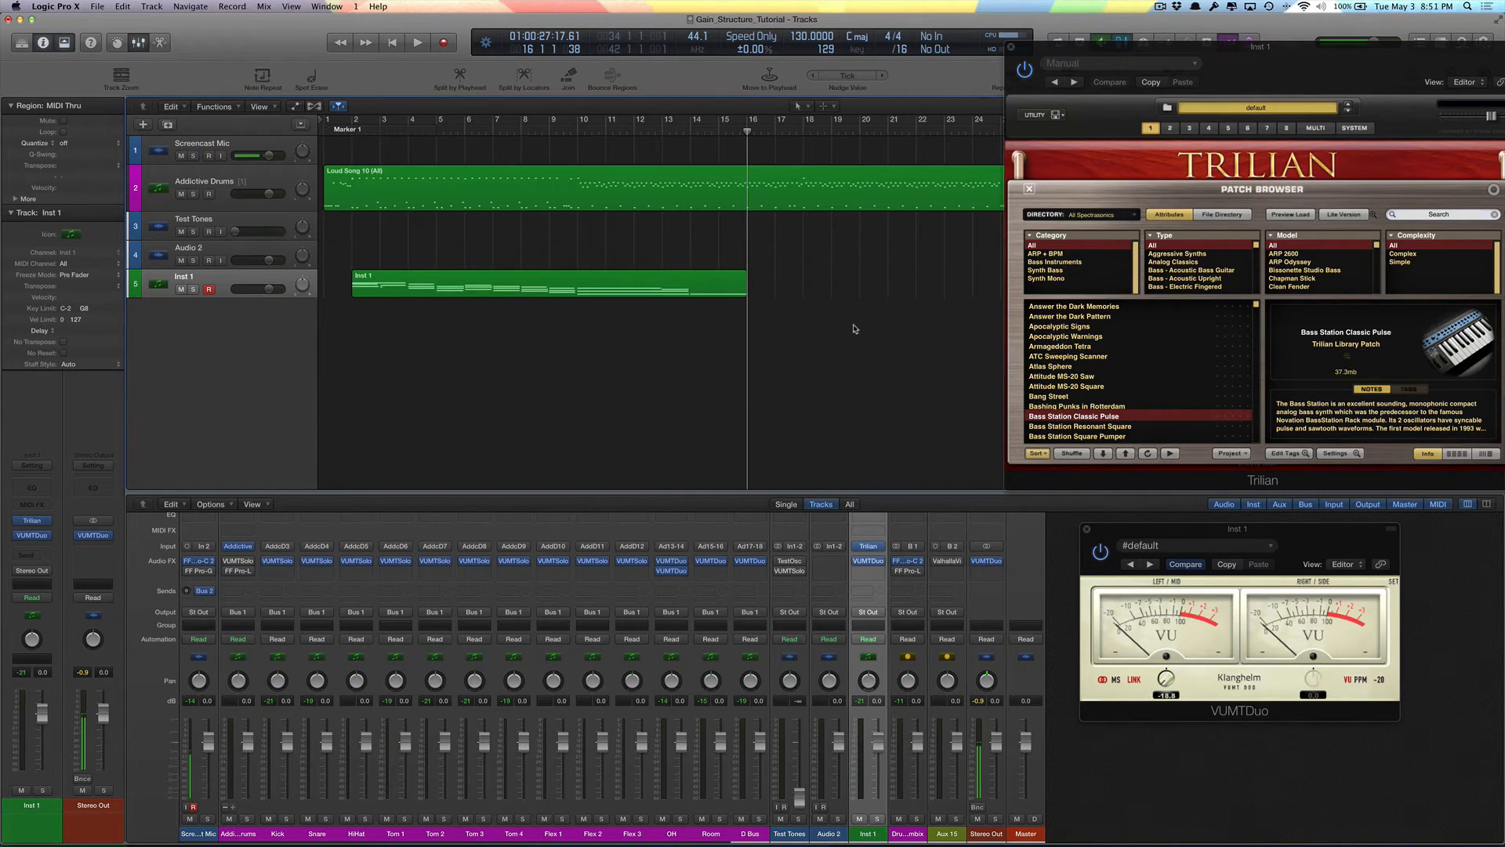
- Open the Inst 1 region in the Piano Roll and quantize all of its notes to 1/16 Note
{"action": "left_click", "coordinate": [663, 276]}
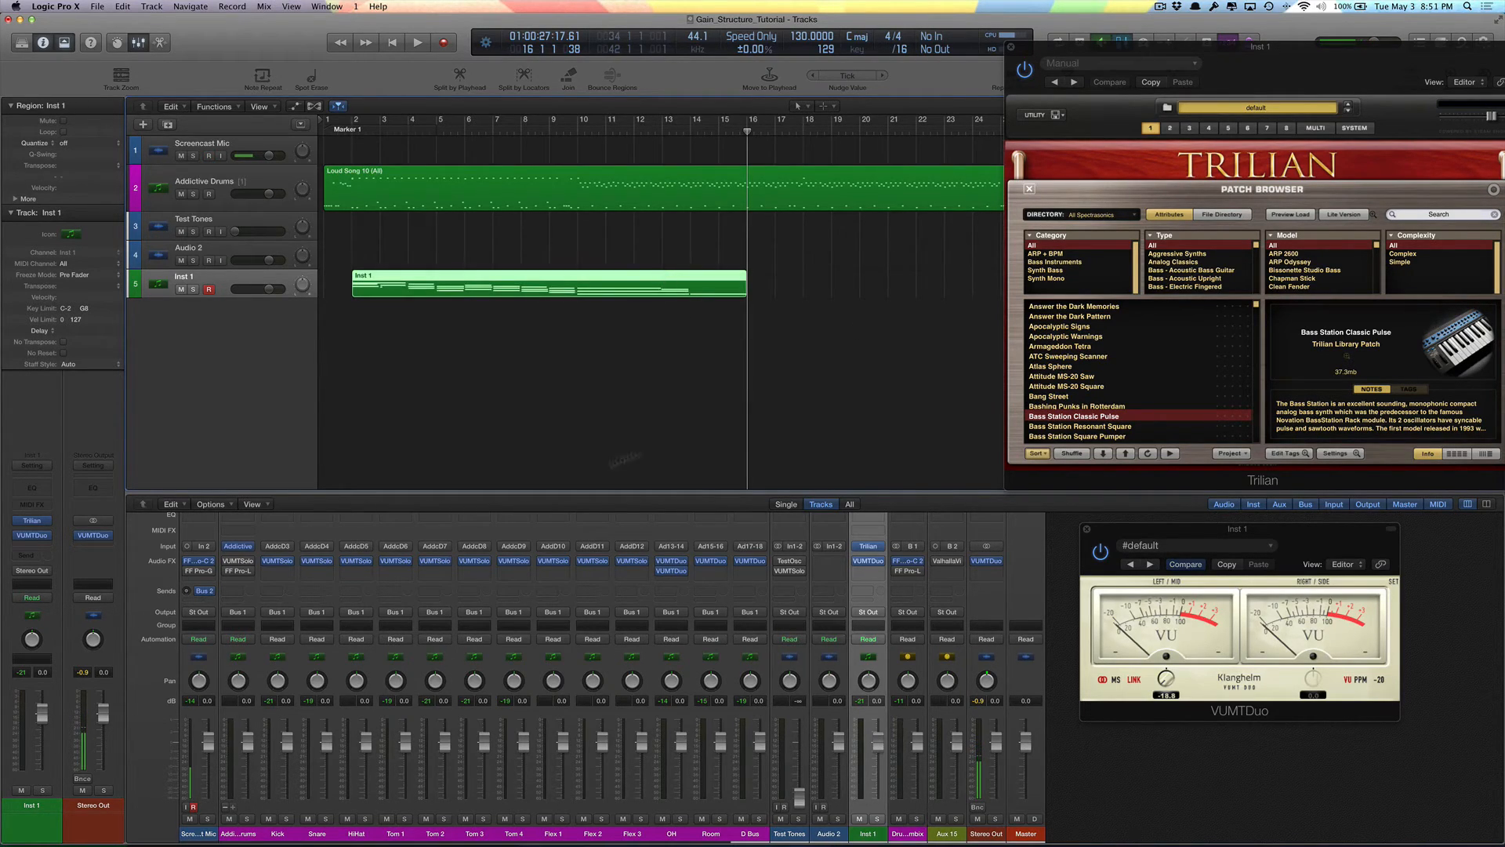
{"action": "key", "text": "p"}
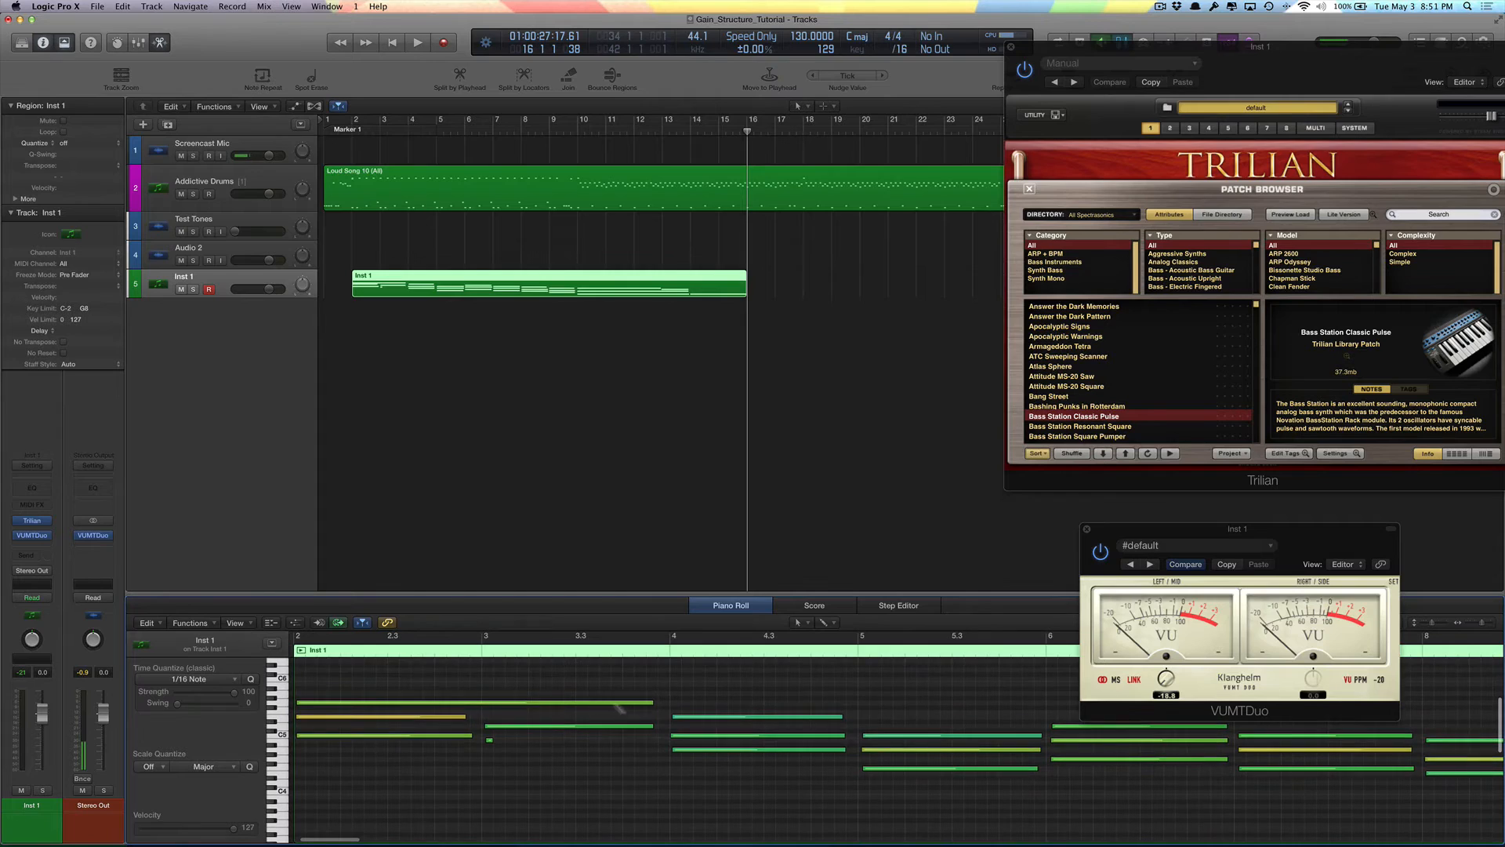
{"action": "key", "text": "super+a"}
{"action": "left_click", "coordinate": [251, 679]}
{"action": "left_click", "coordinate": [611, 514]}
- Play the song from the start with the mixer shown and Trilian closed, and lower the Inst 1 fader to -5.1 dB
{"action": "key", "text": "Return"}
{"action": "key", "text": "space"}
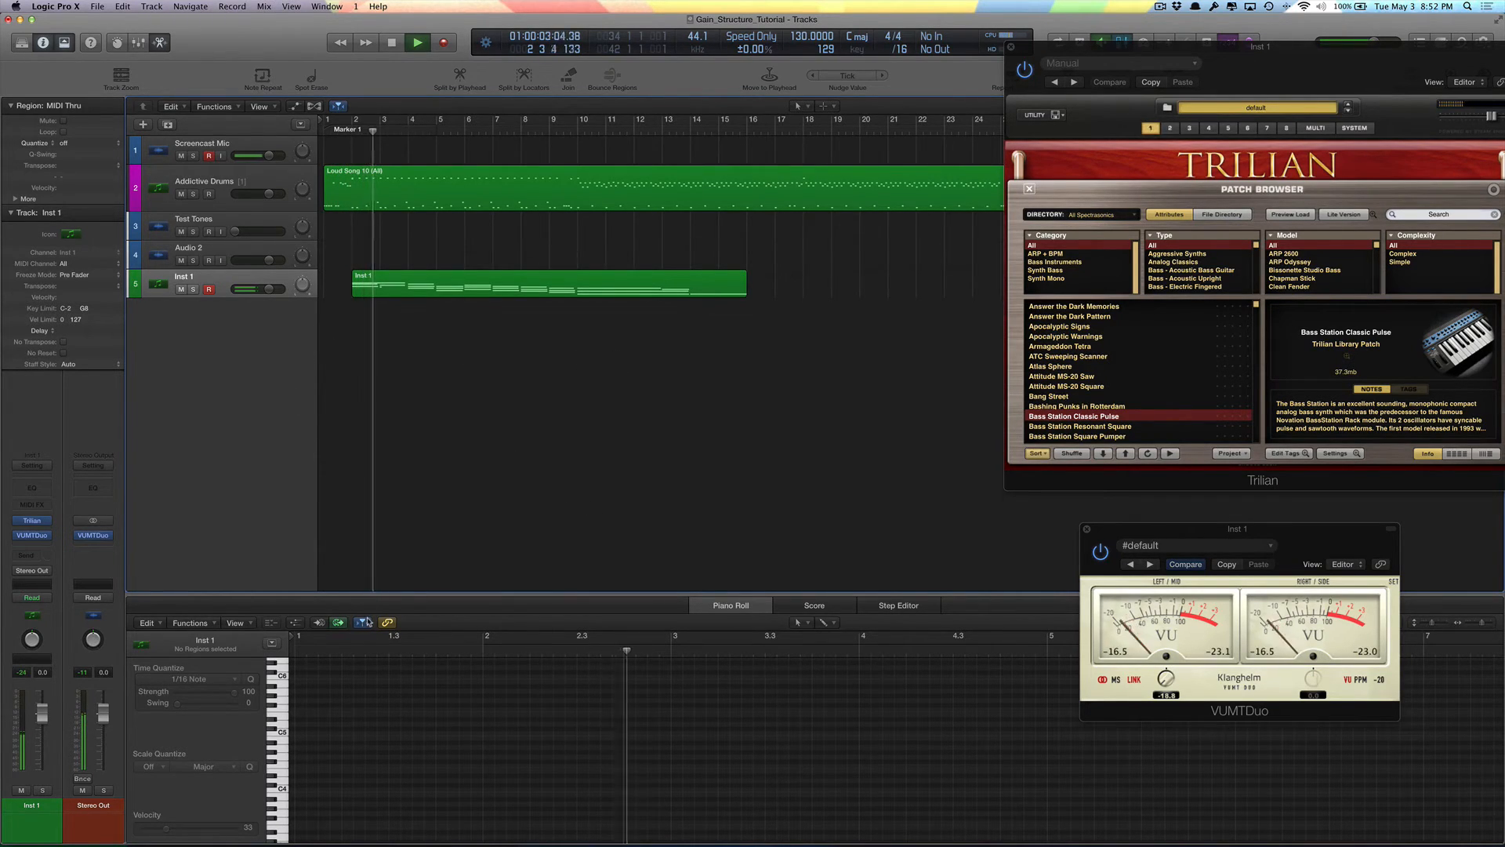
{"action": "key", "text": "x"}
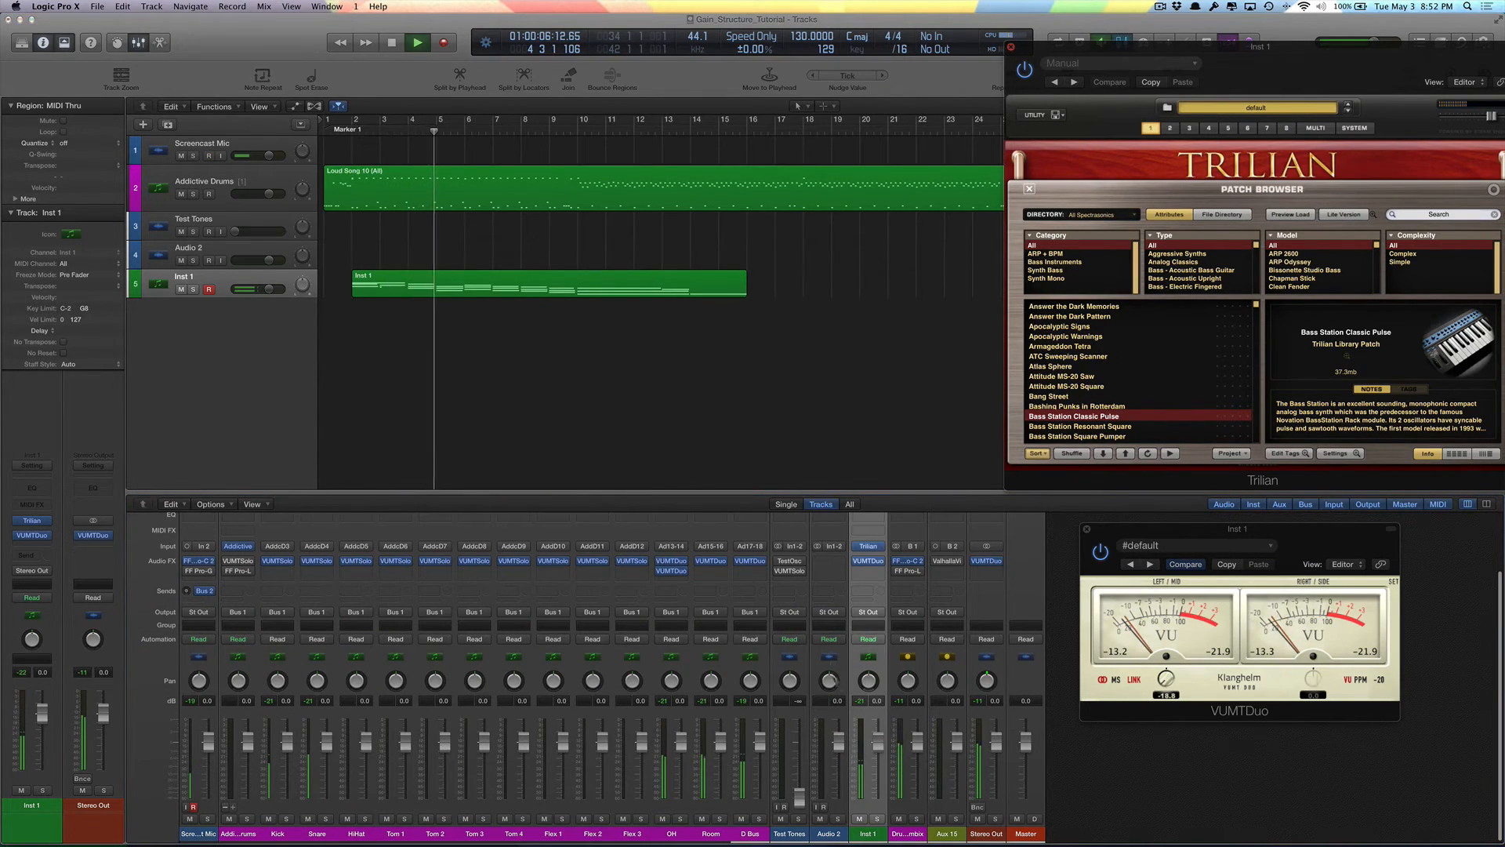
{"action": "left_click", "coordinate": [1011, 48]}
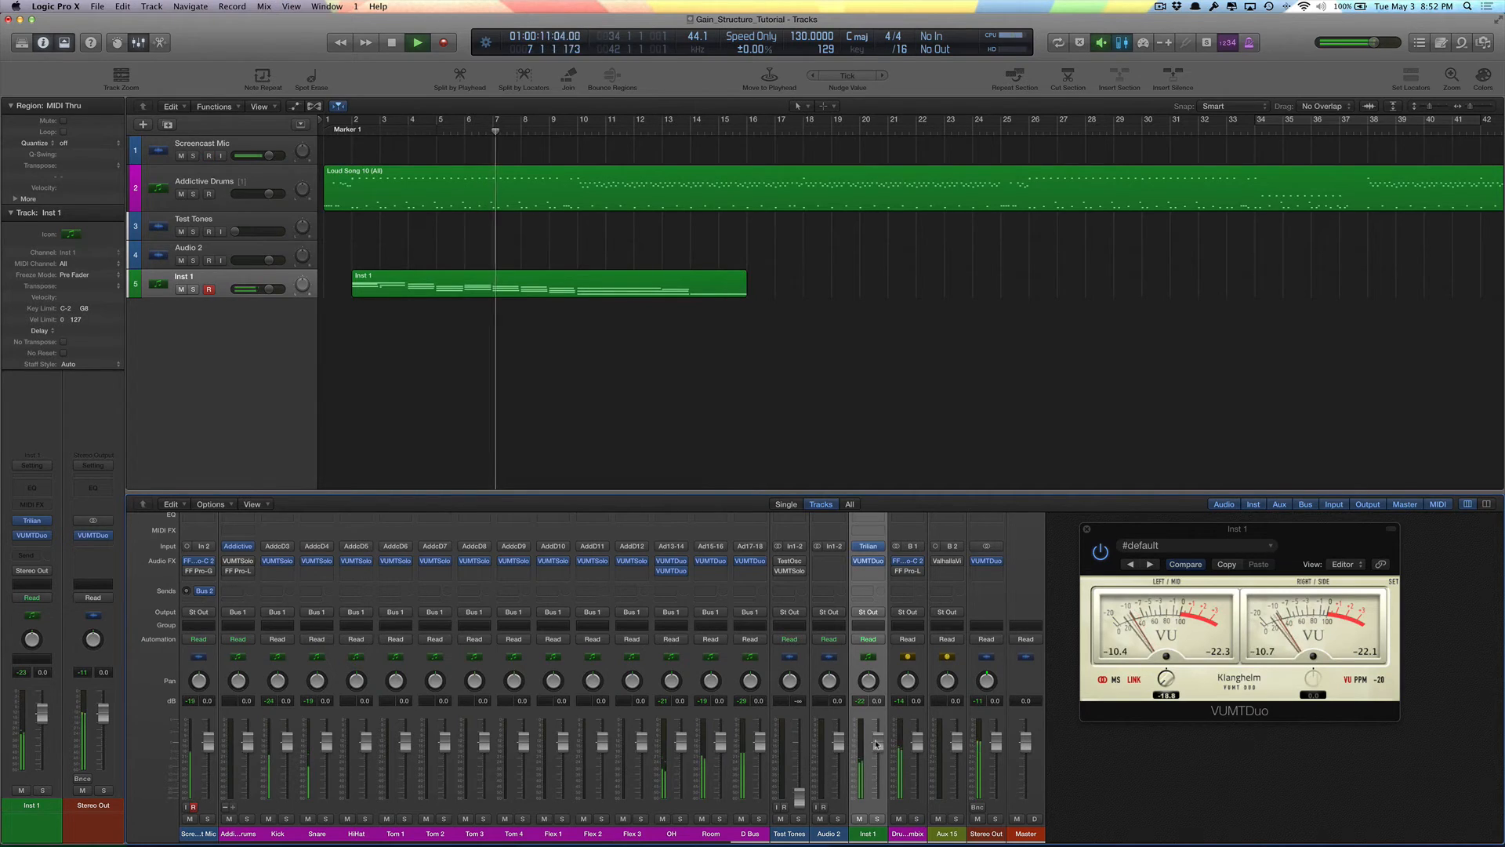
{"action": "left_click_drag", "start_coordinate": [876, 743], "coordinate": [878, 760]}
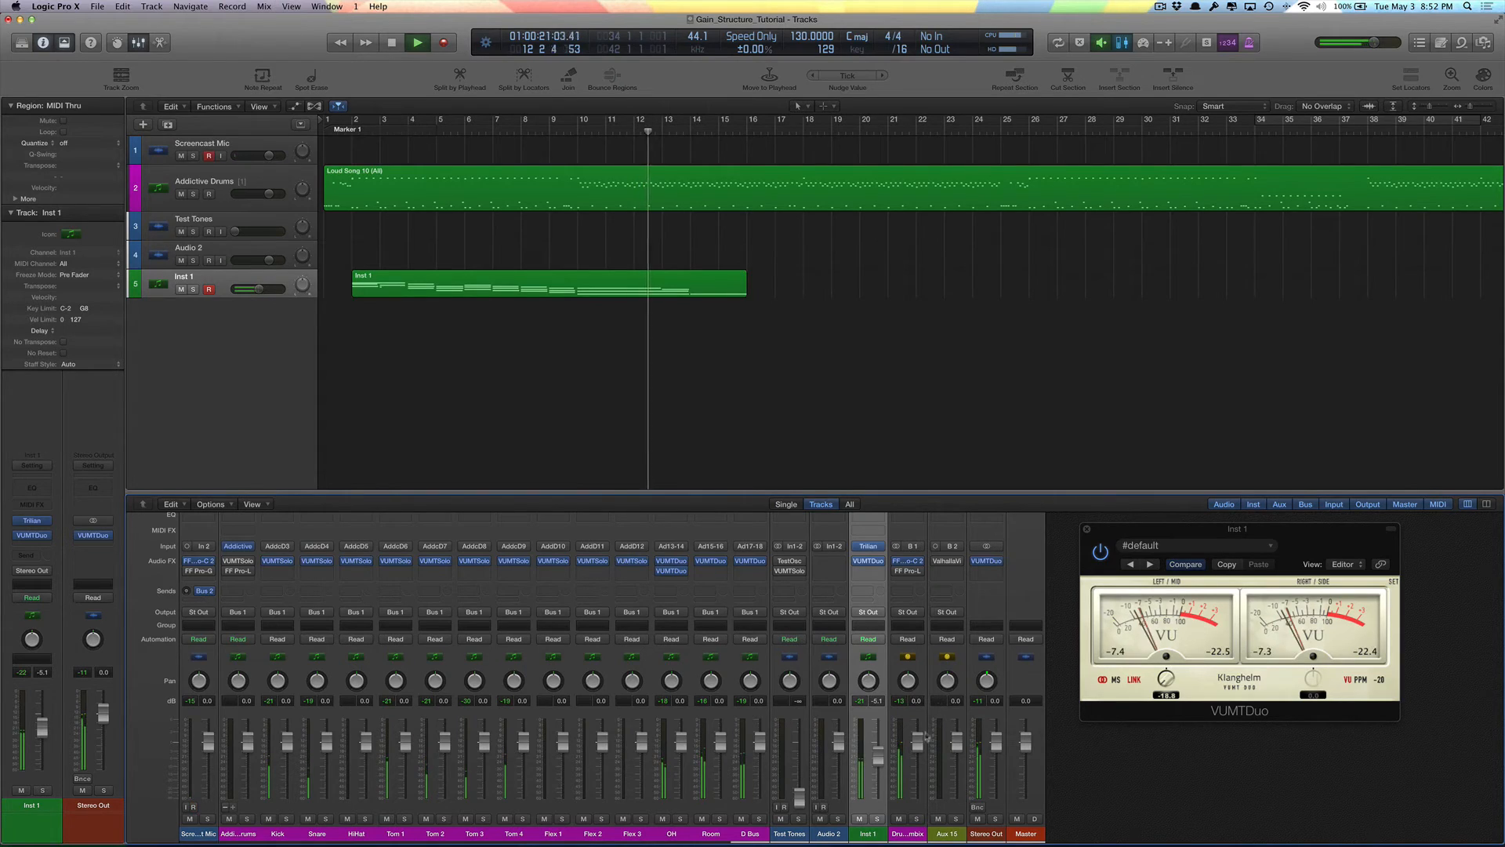
{"action": "key", "text": "space"}
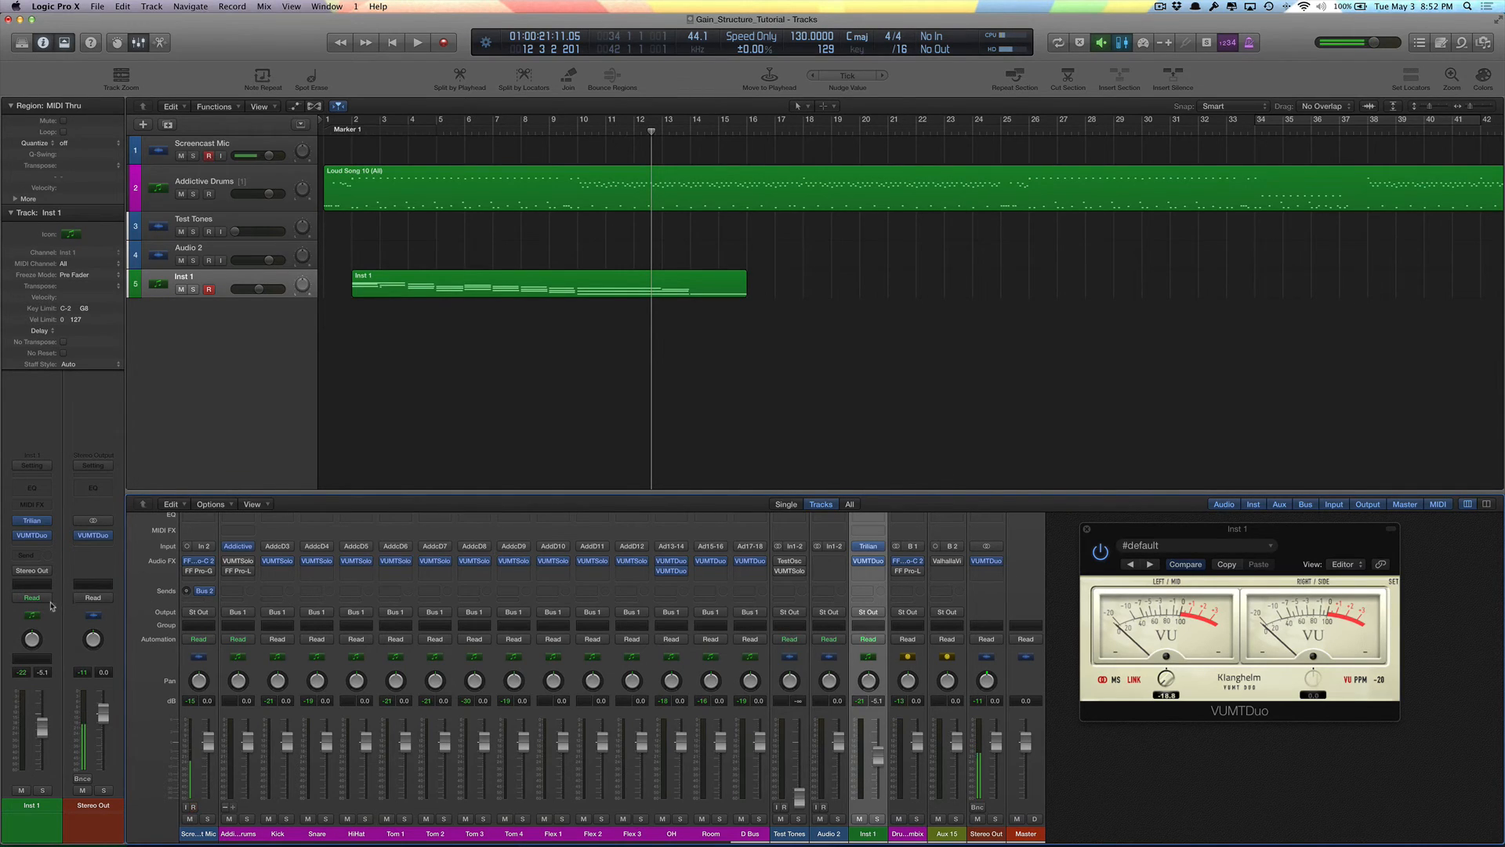
- Raise the Screencast Mic's Bus 2 reverb send, return it to minimum, and view the ValhallaVintageVerb settings on Aux 15
{"action": "left_click", "coordinate": [208, 836]}
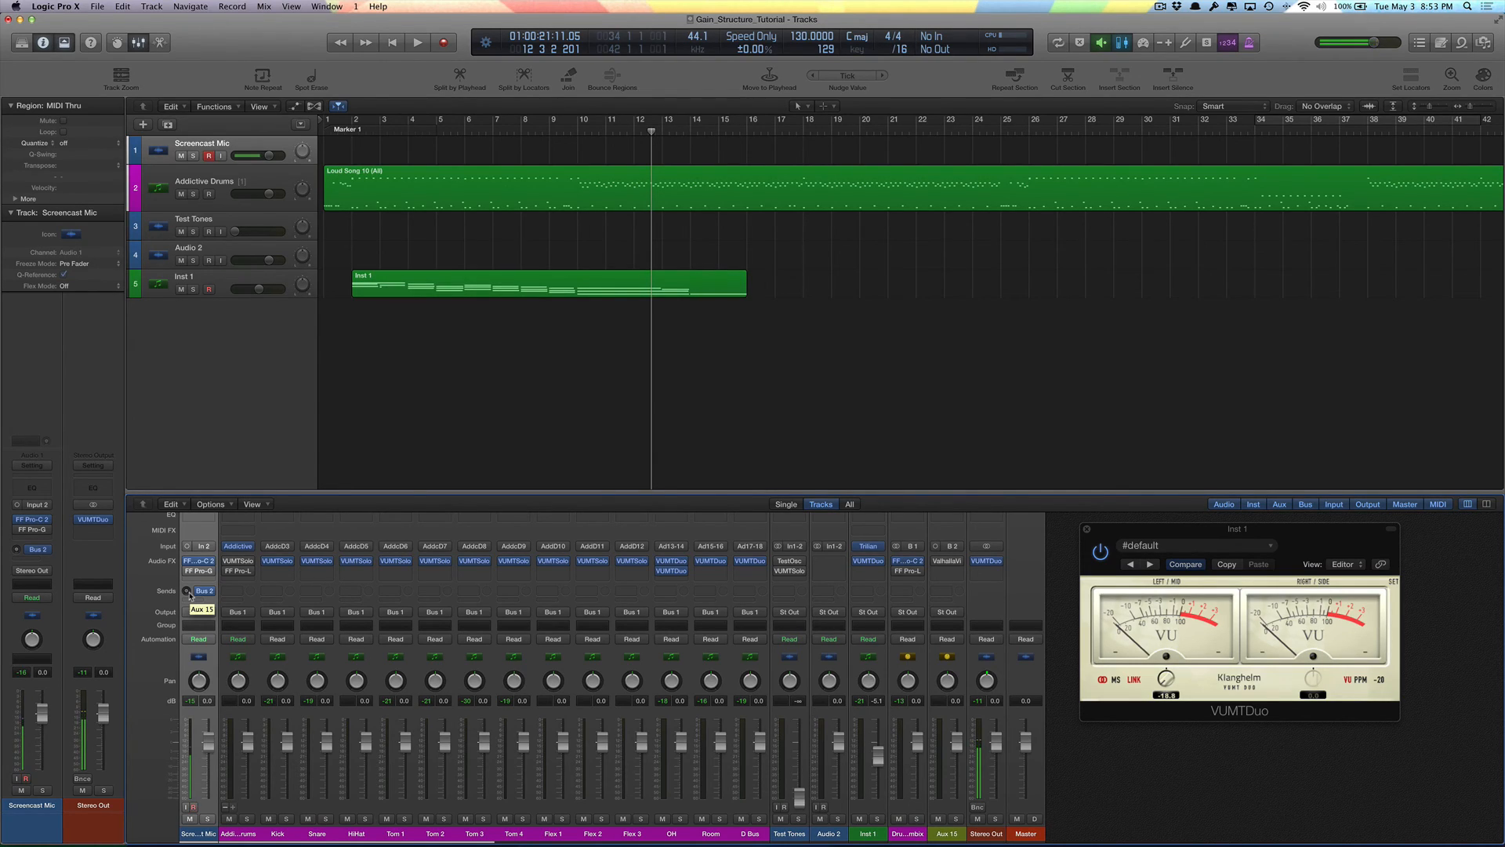
{"action": "left_click", "coordinate": [190, 593]}
{"action": "left_click_drag", "start_coordinate": [186, 532], "coordinate": [190, 488]}
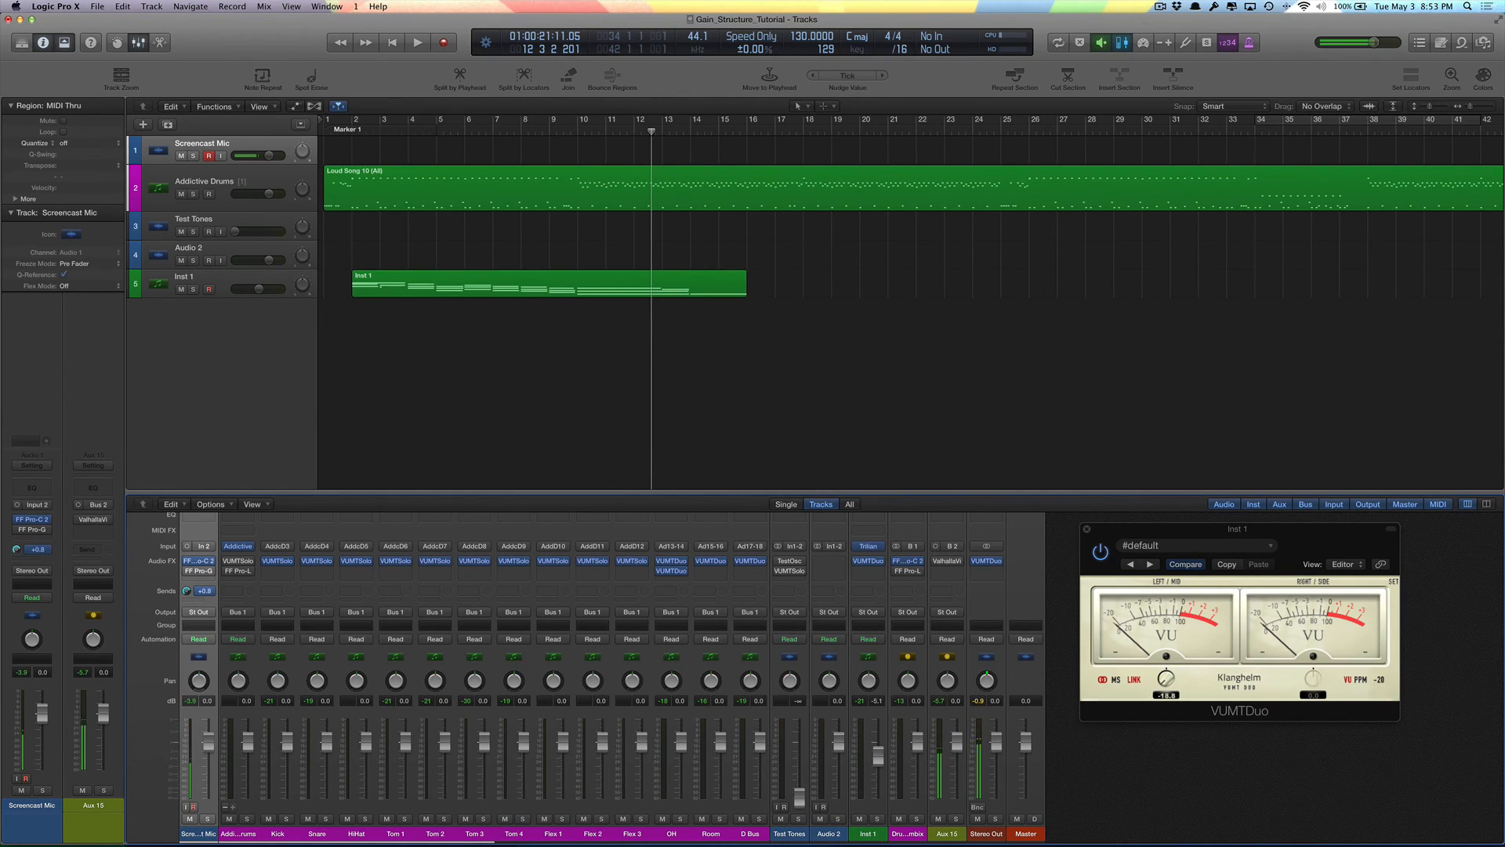
{"action": "mouse_move", "coordinate": [936, 563]}
{"action": "left_click_drag", "start_coordinate": [187, 591], "coordinate": [187, 639]}
{"action": "left_click_drag", "start_coordinate": [186, 592], "coordinate": [186, 602]}
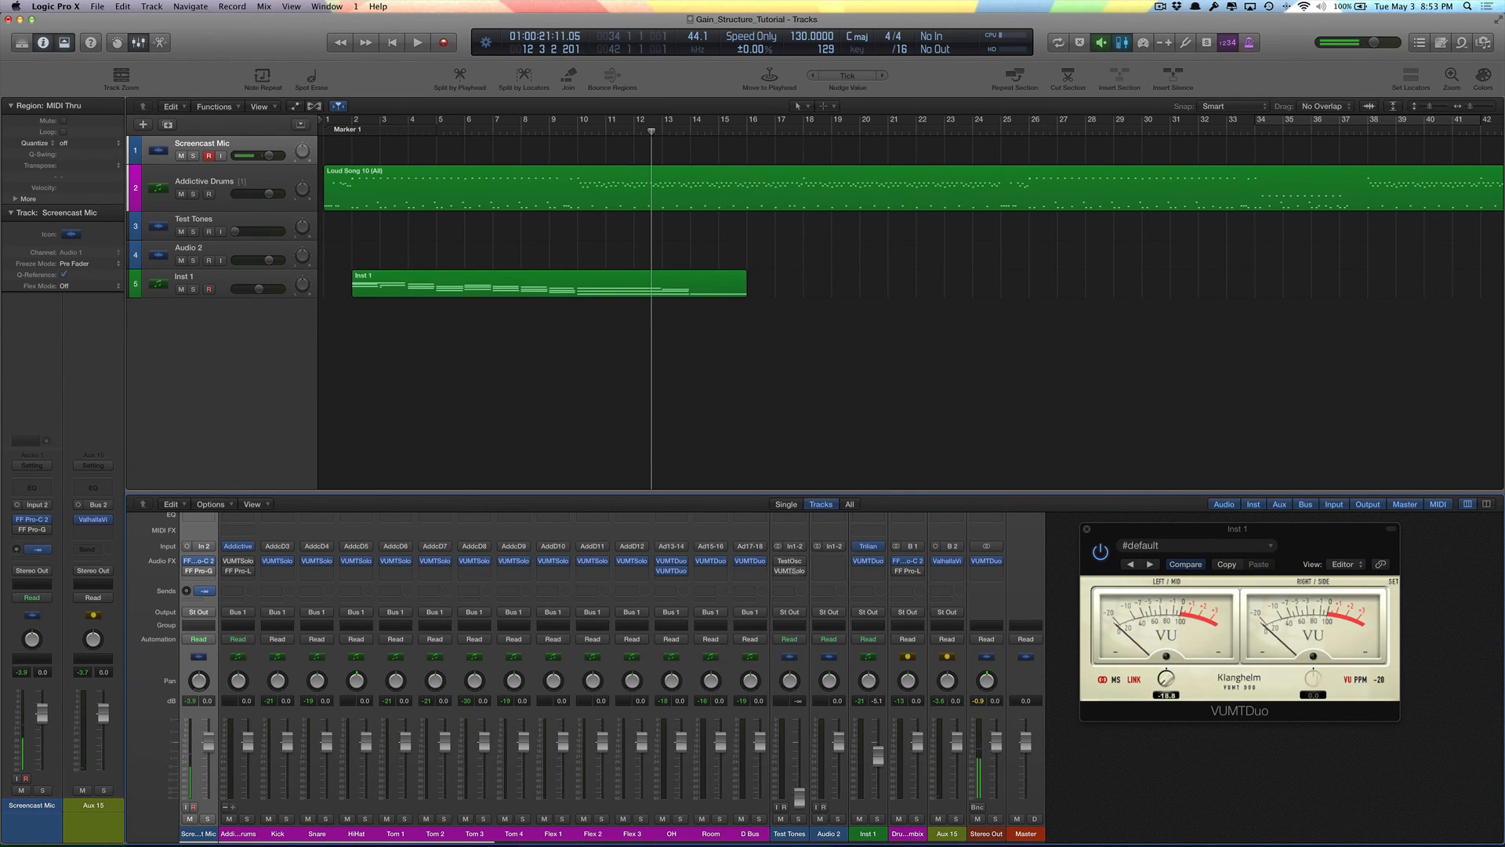
{"action": "left_click", "coordinate": [946, 561]}
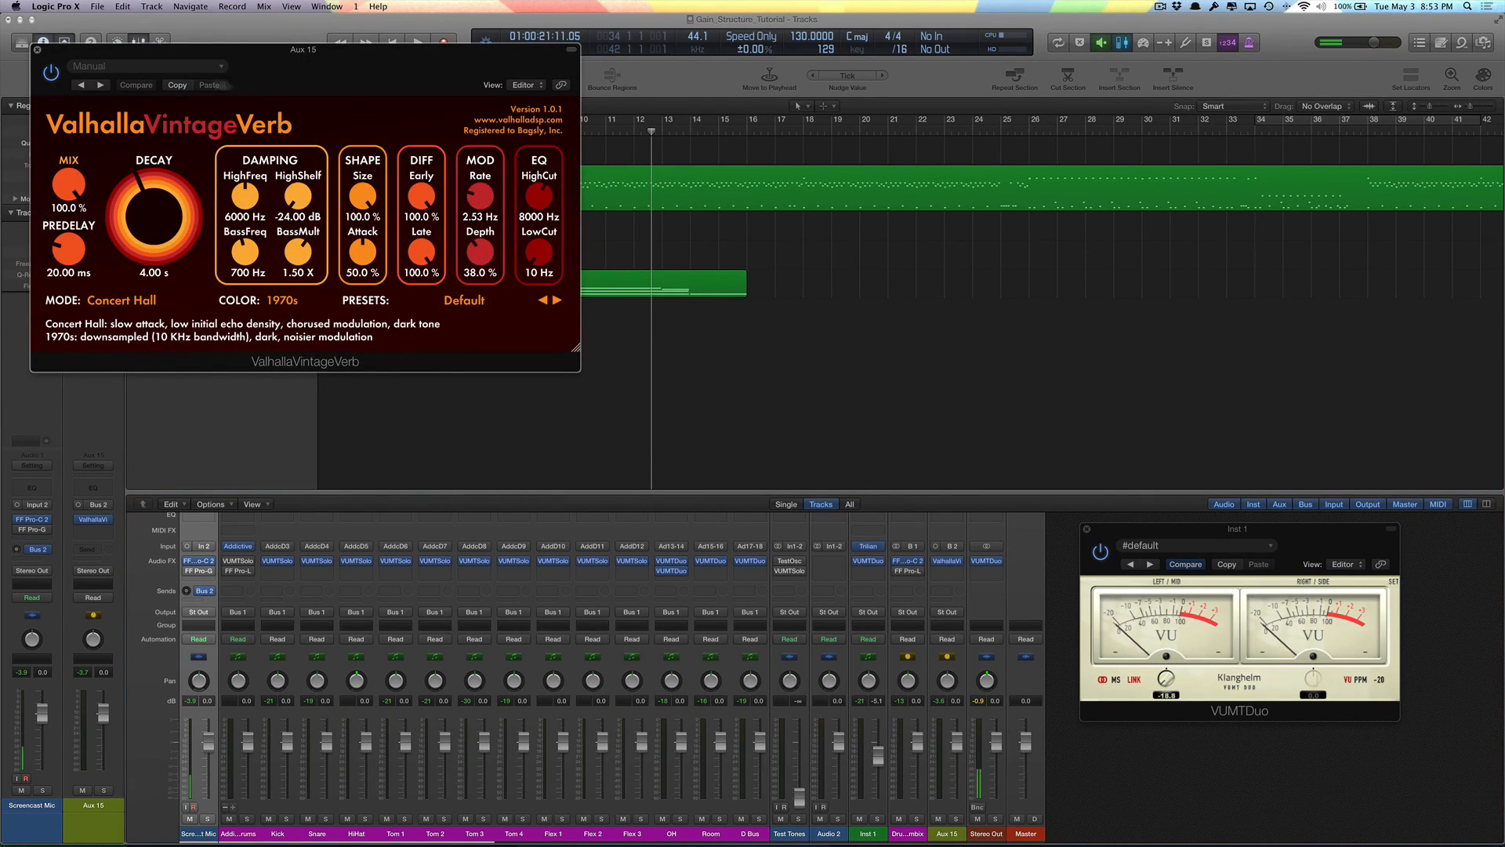
{"action": "left_click", "coordinate": [36, 50]}
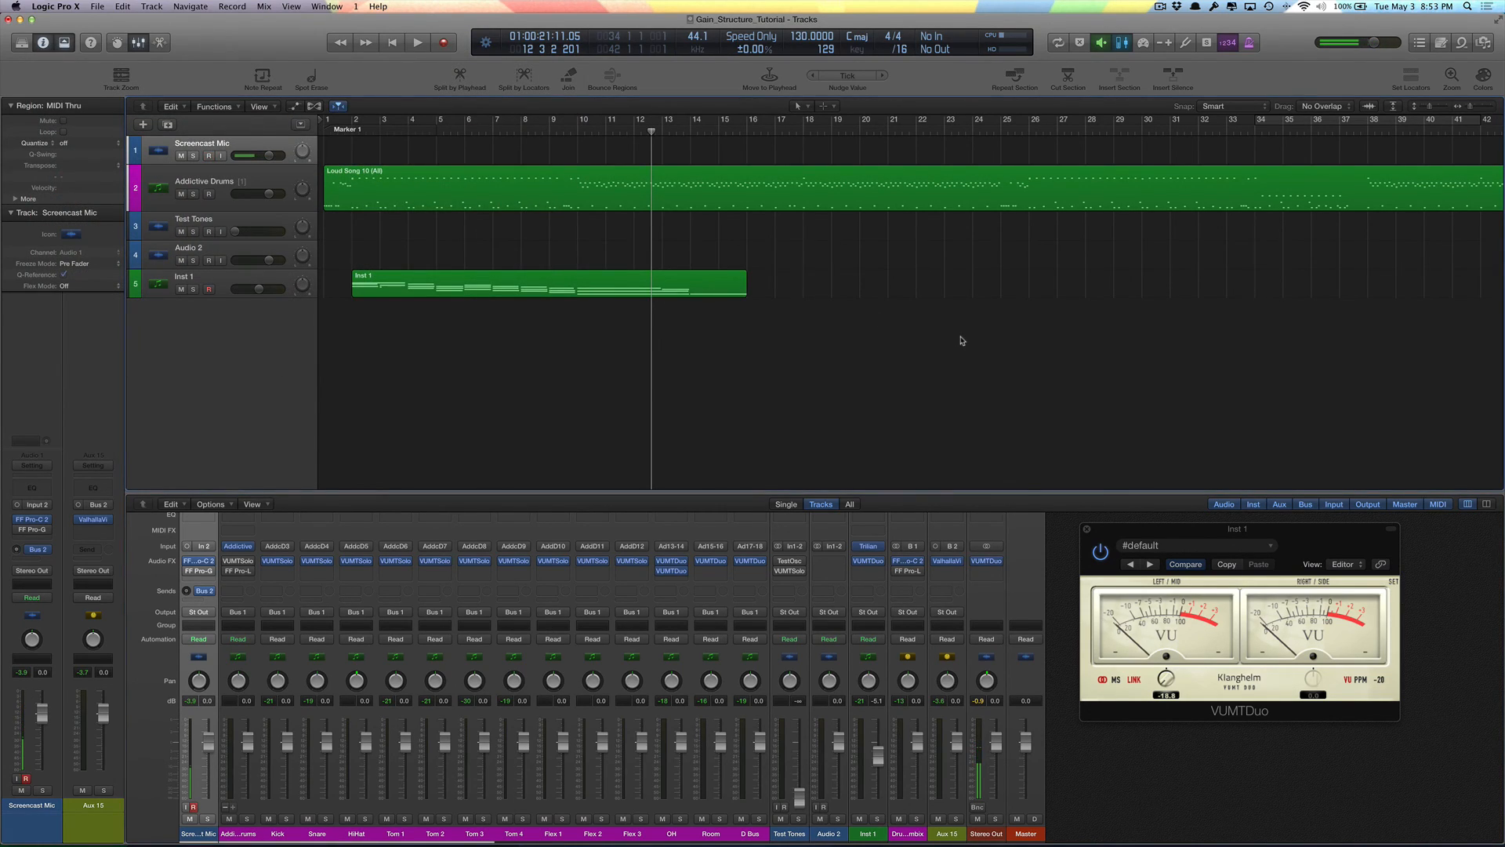